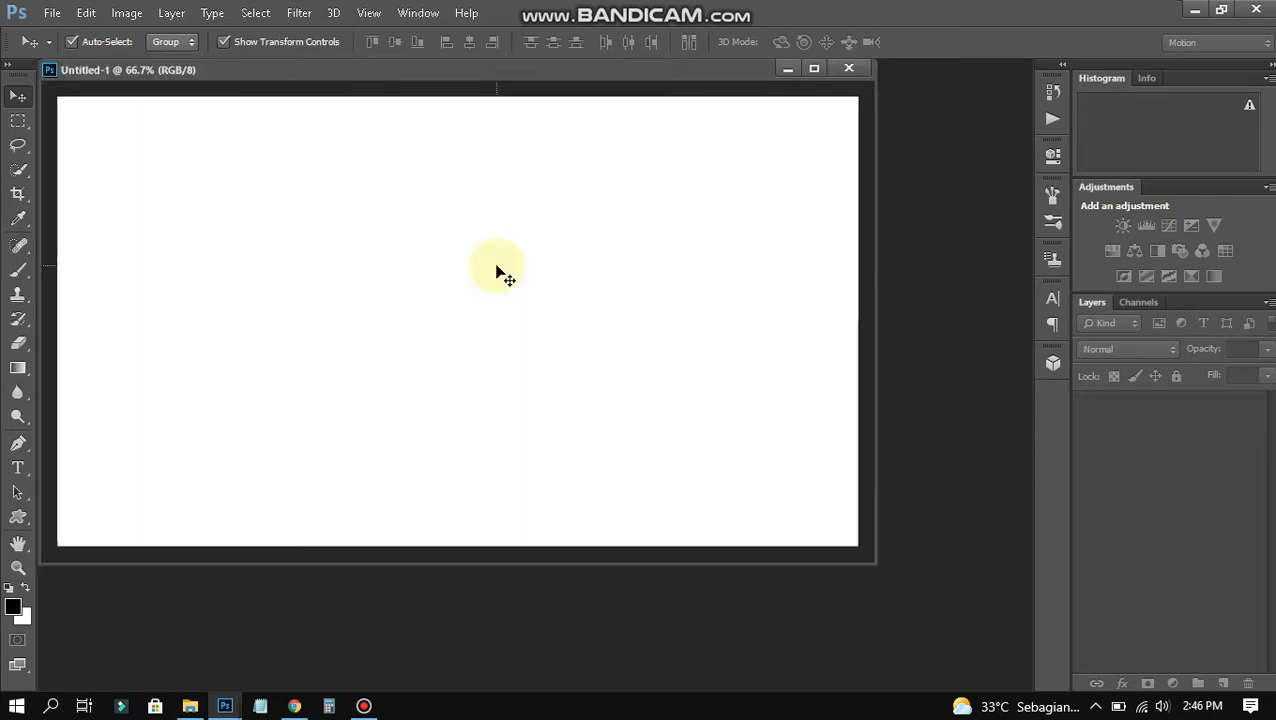
Dock the blank document and open Snapshot_2 from the Snapshot folder of Documents > Wondershare Filmora 9, docking it as well.
drag(476, 73, 534, 63)
click(52, 13)
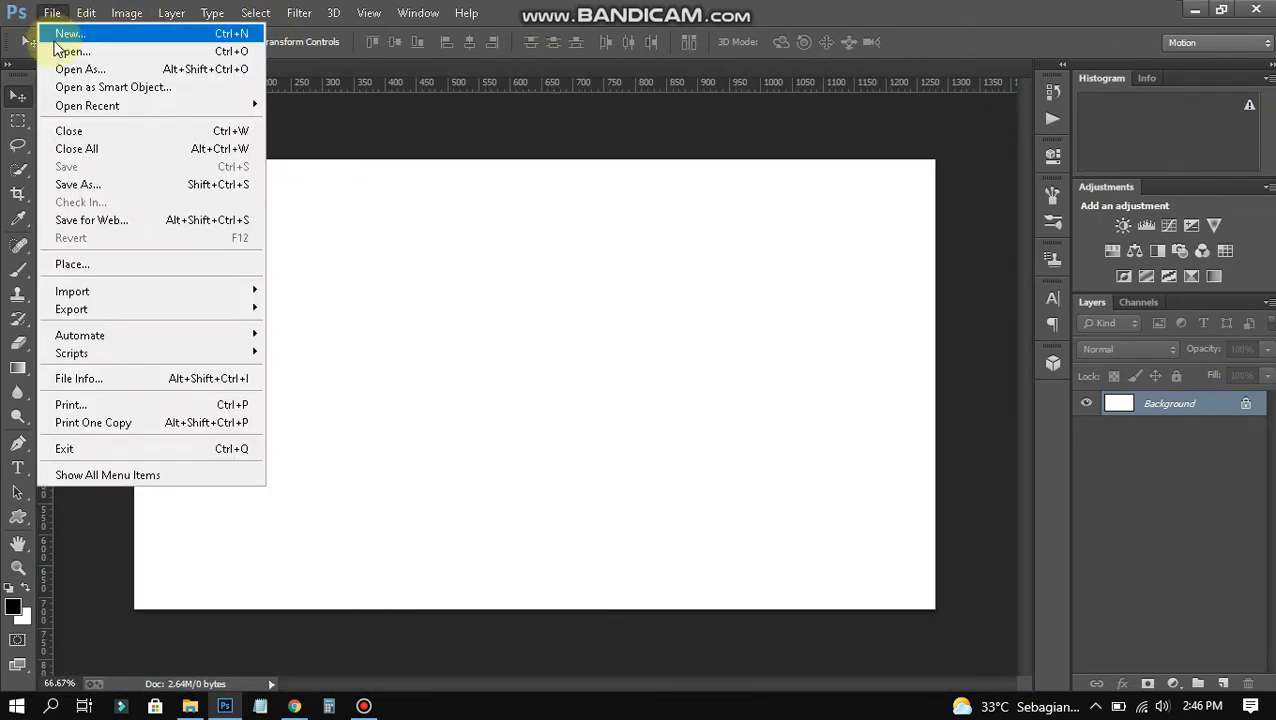
click(58, 50)
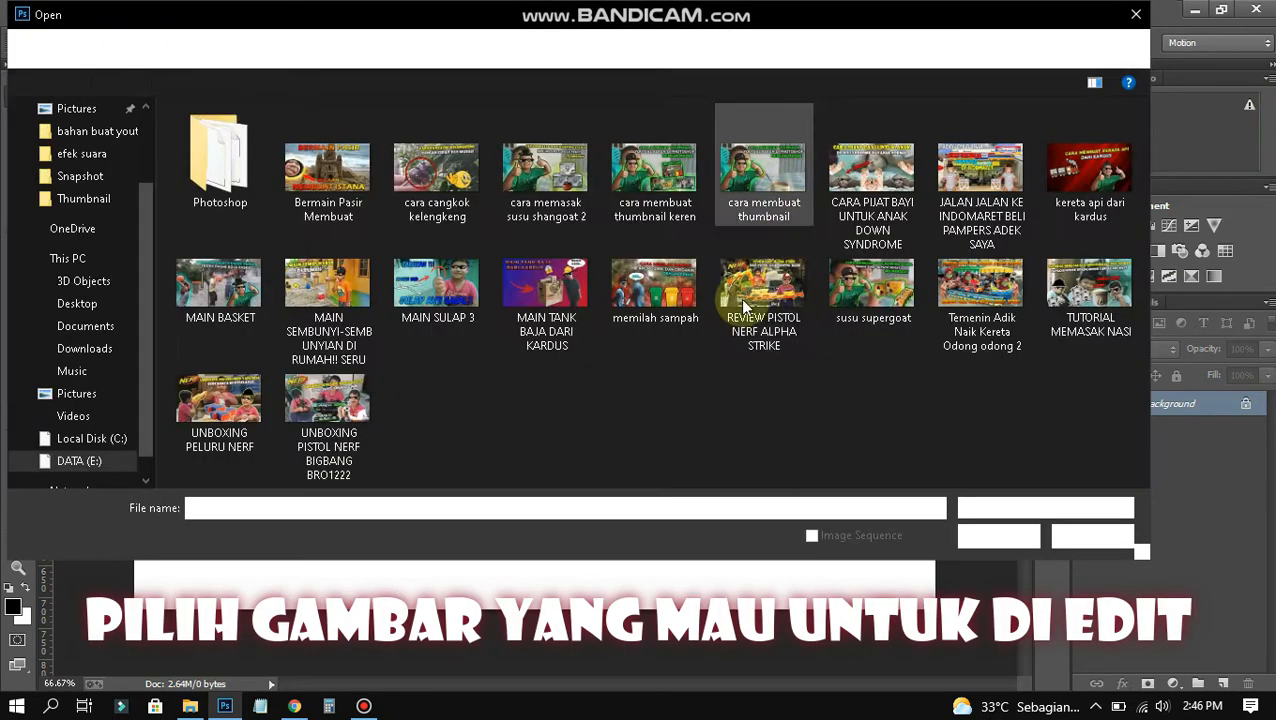
click(105, 468)
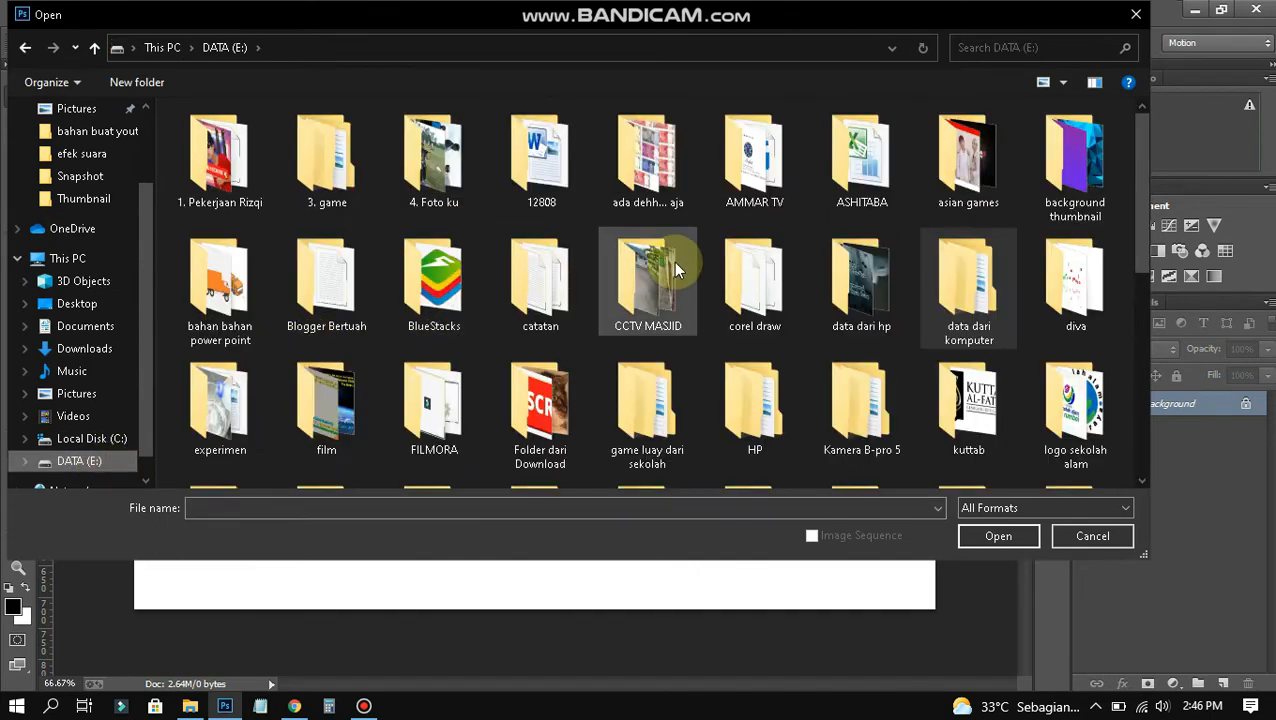
scroll(80, 240, up, 2)
click(88, 194)
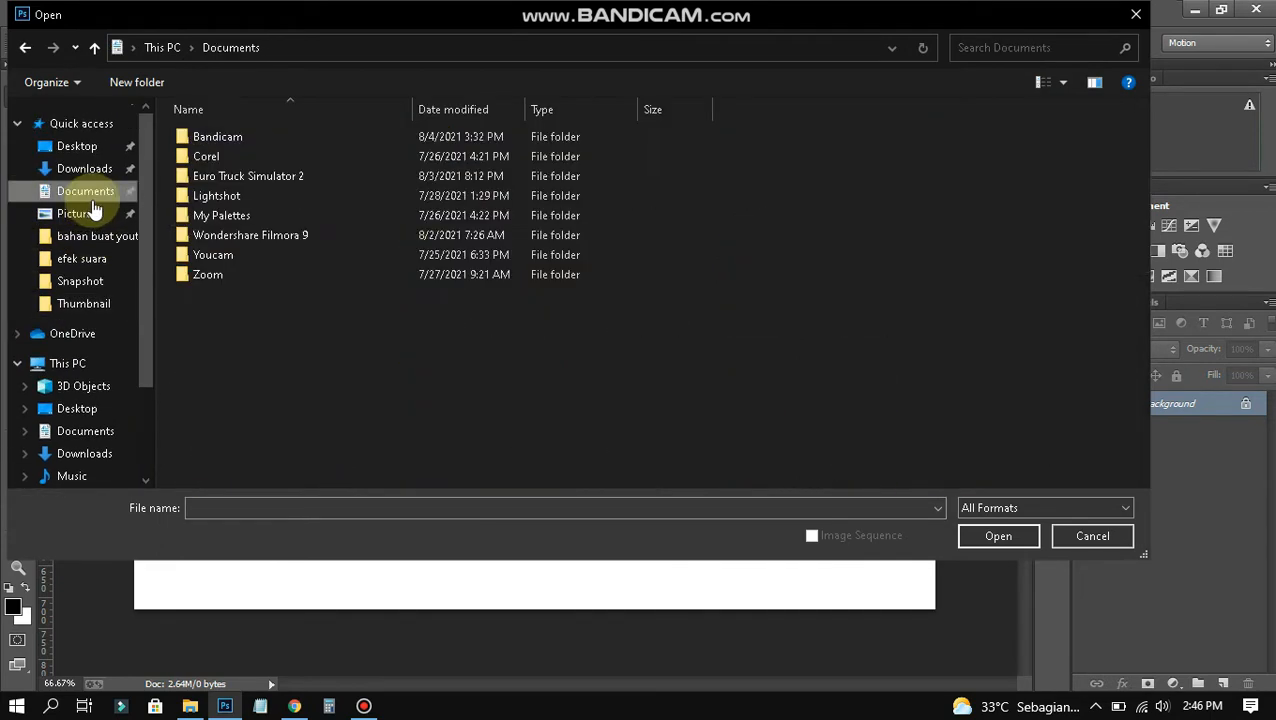
double_click(274, 235)
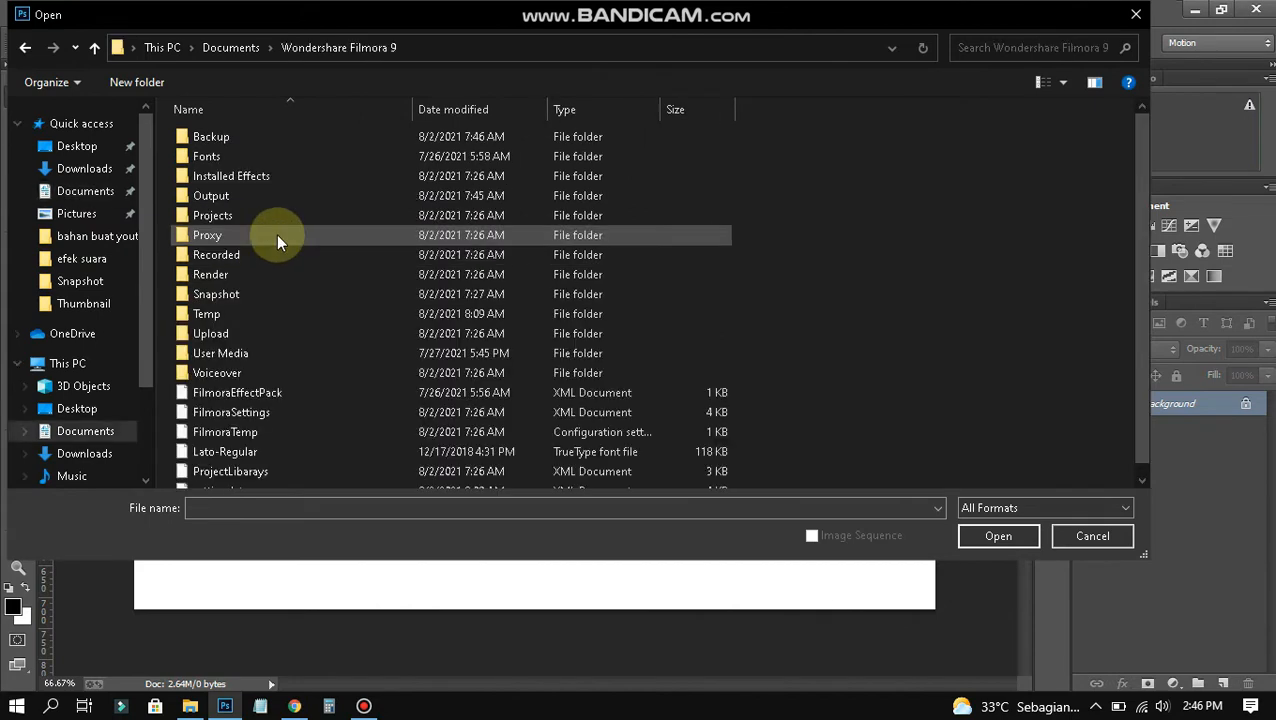
double_click(228, 296)
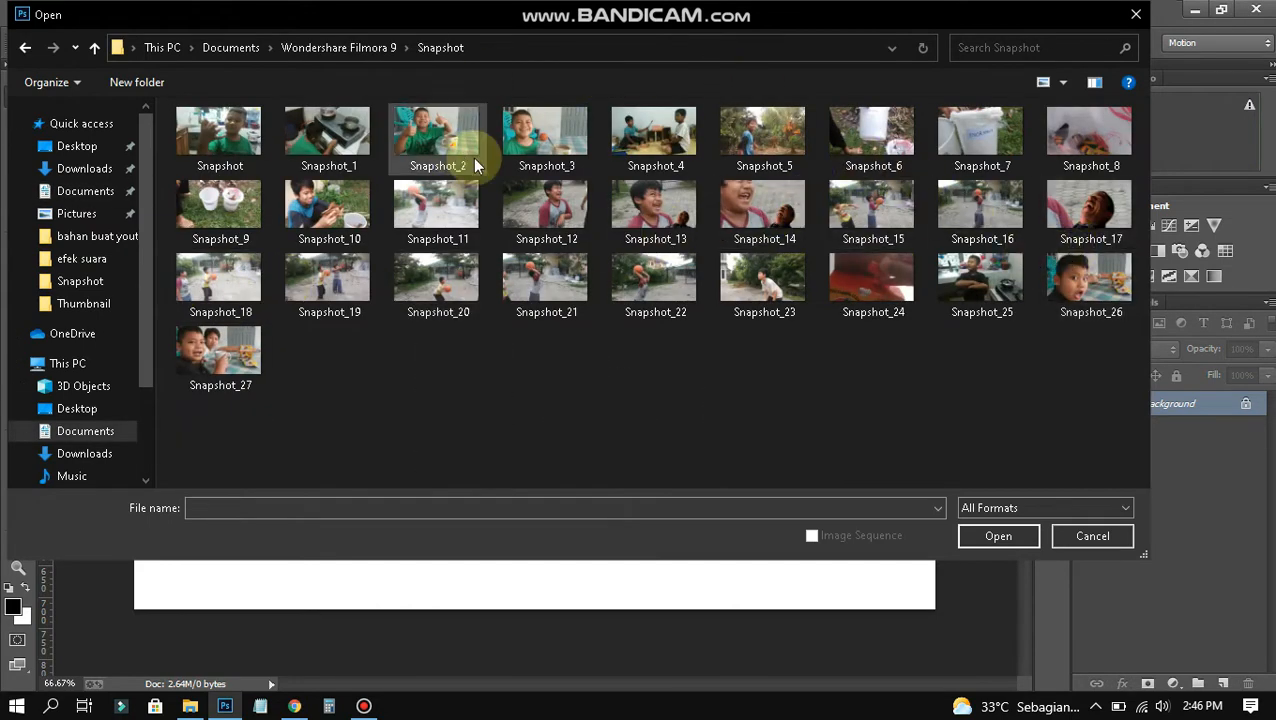
double_click(451, 132)
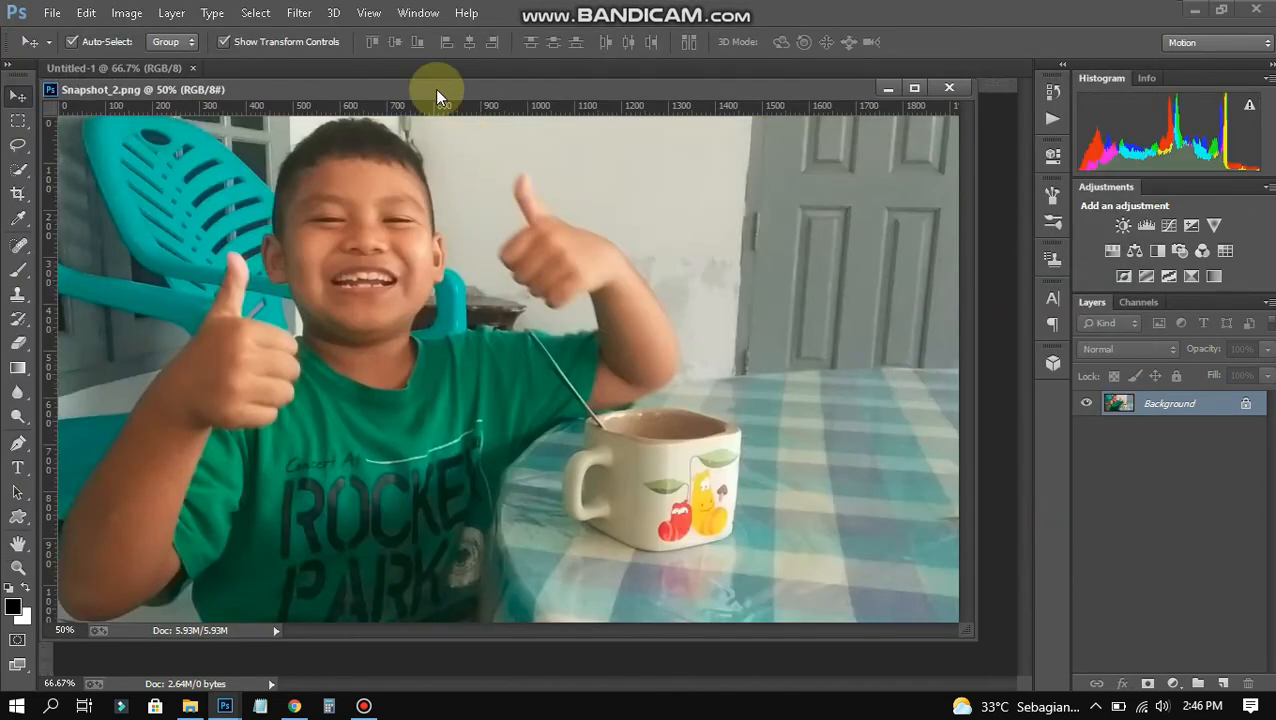
drag(435, 89, 485, 71)
Open the second photo, Snapshot_3, from the same Snapshot folder.
click(51, 20)
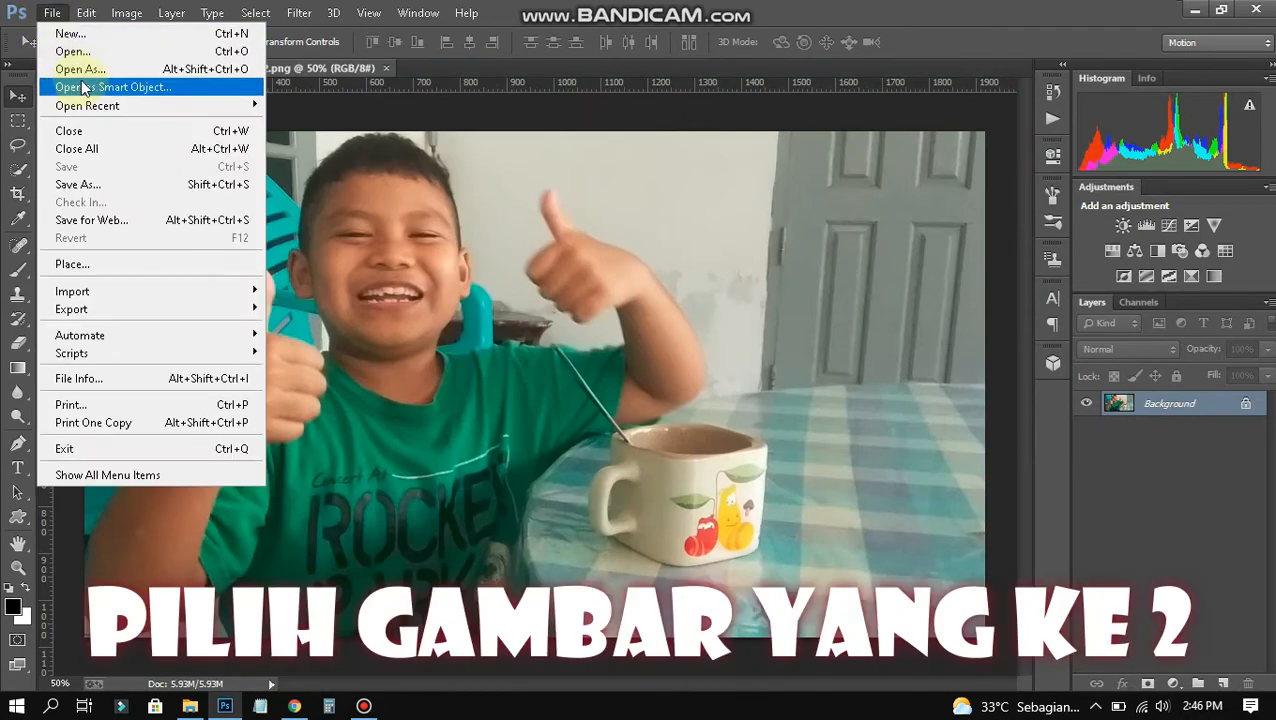
click(120, 80)
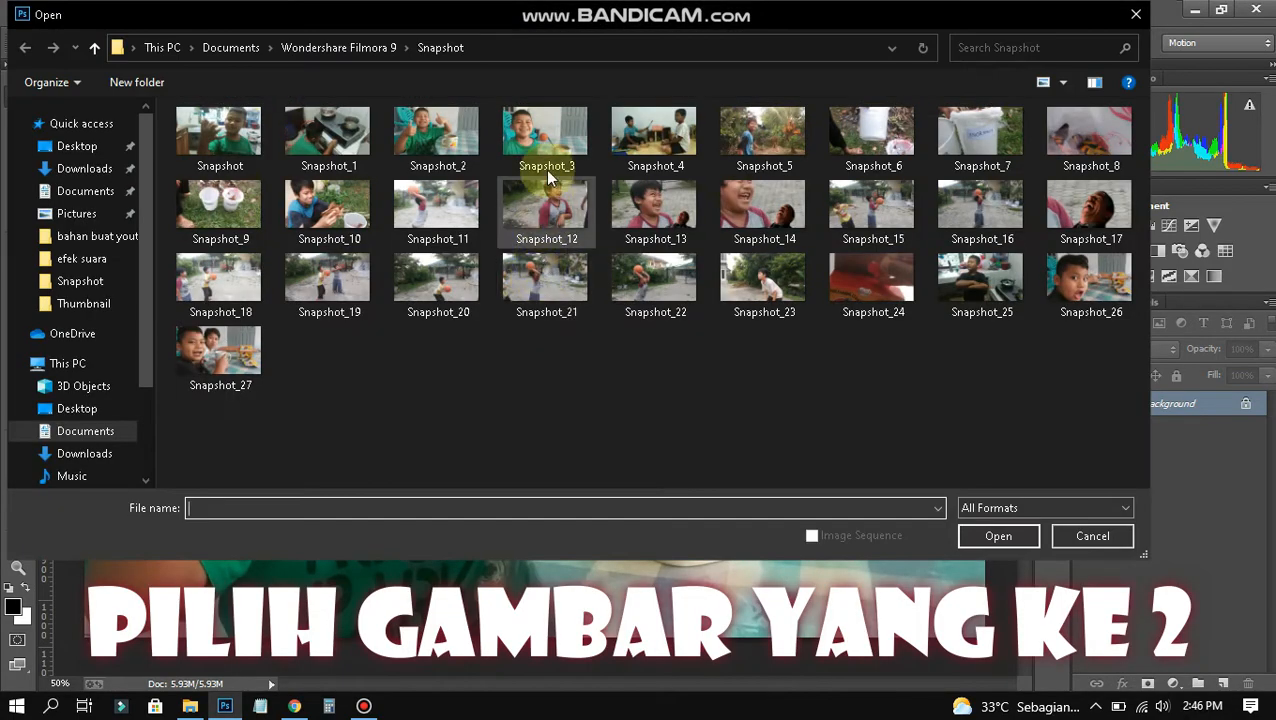
double_click(547, 155)
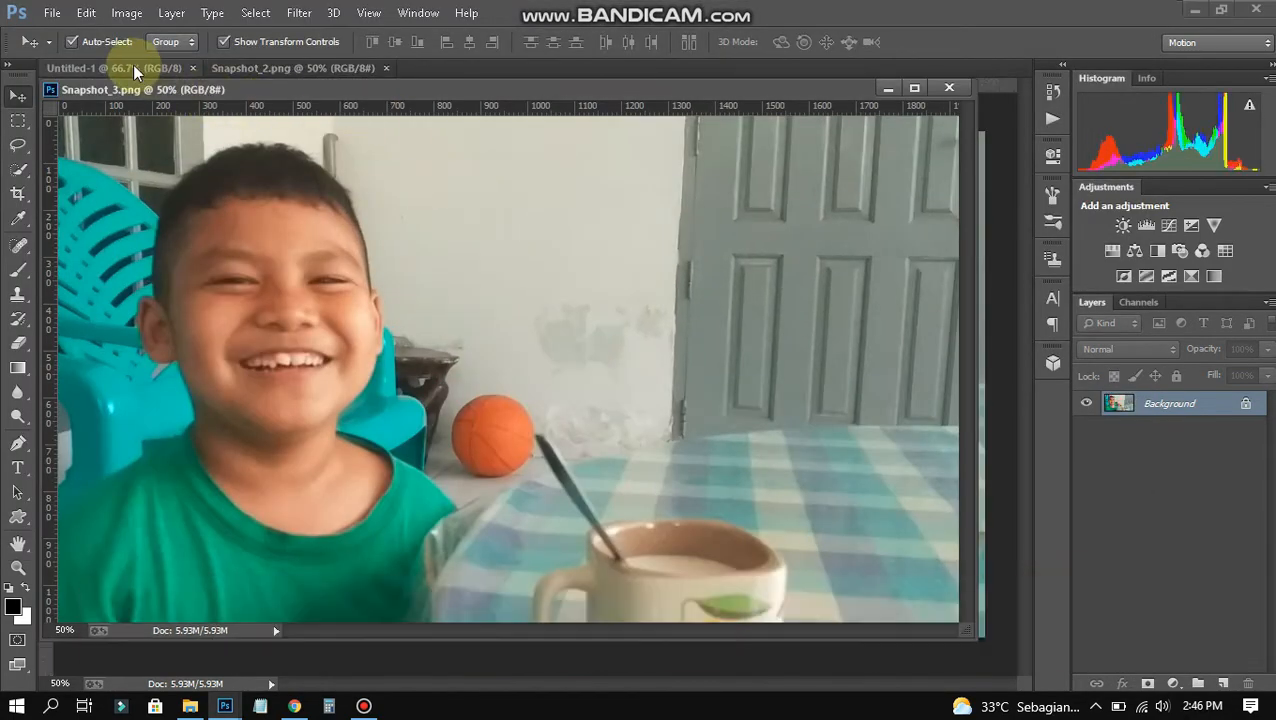
Copy the Snapshot_3 photo onto the white canvas of Untitled-1 as a new layer.
click(133, 67)
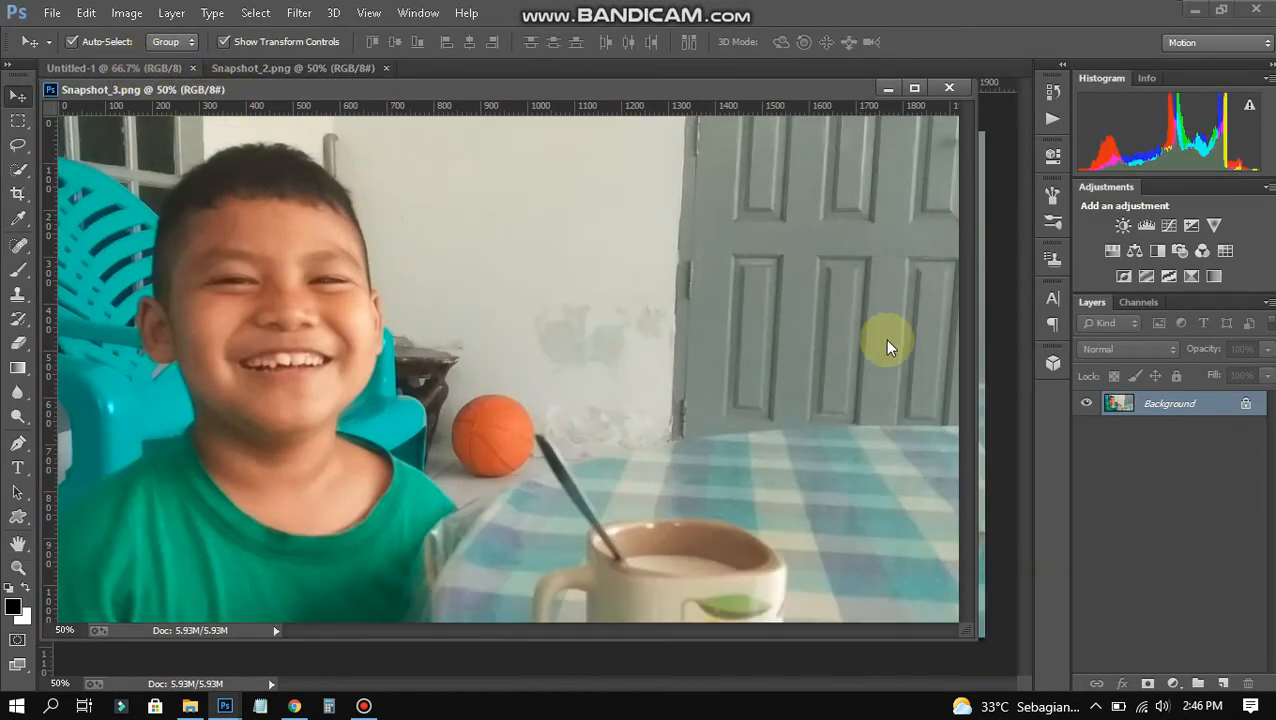
drag(698, 94, 396, 262)
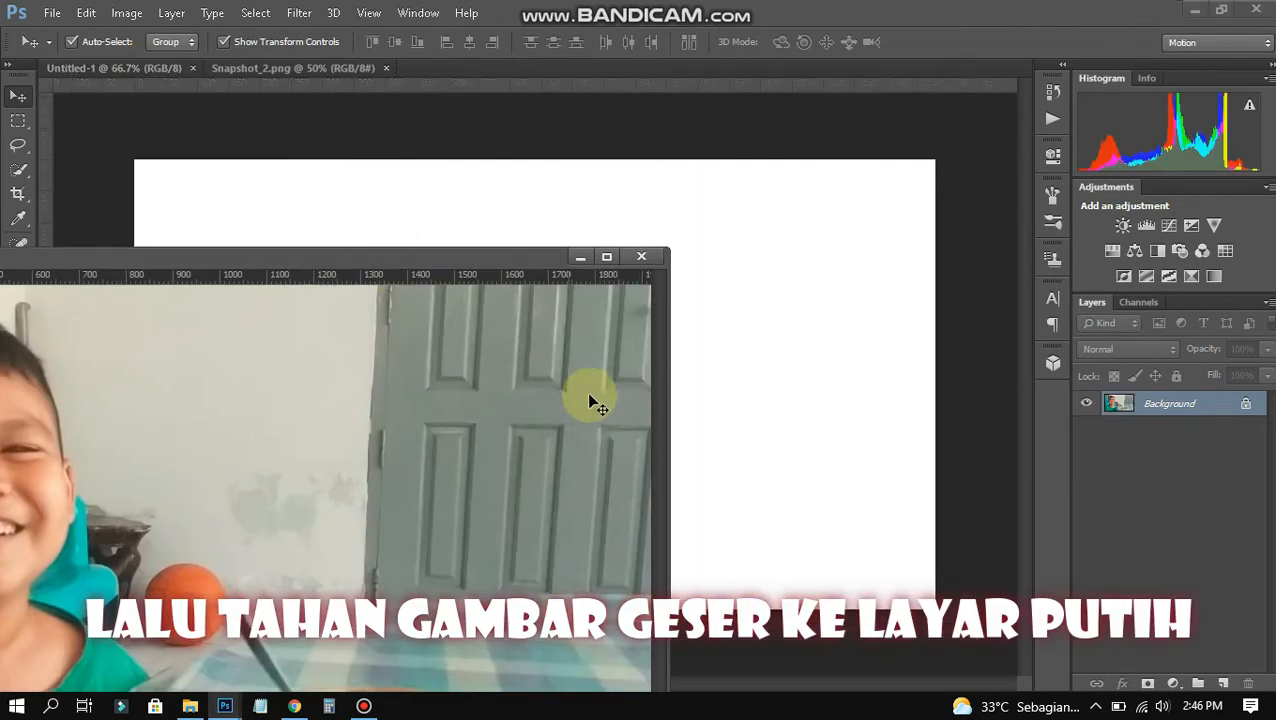
drag(590, 399, 652, 265)
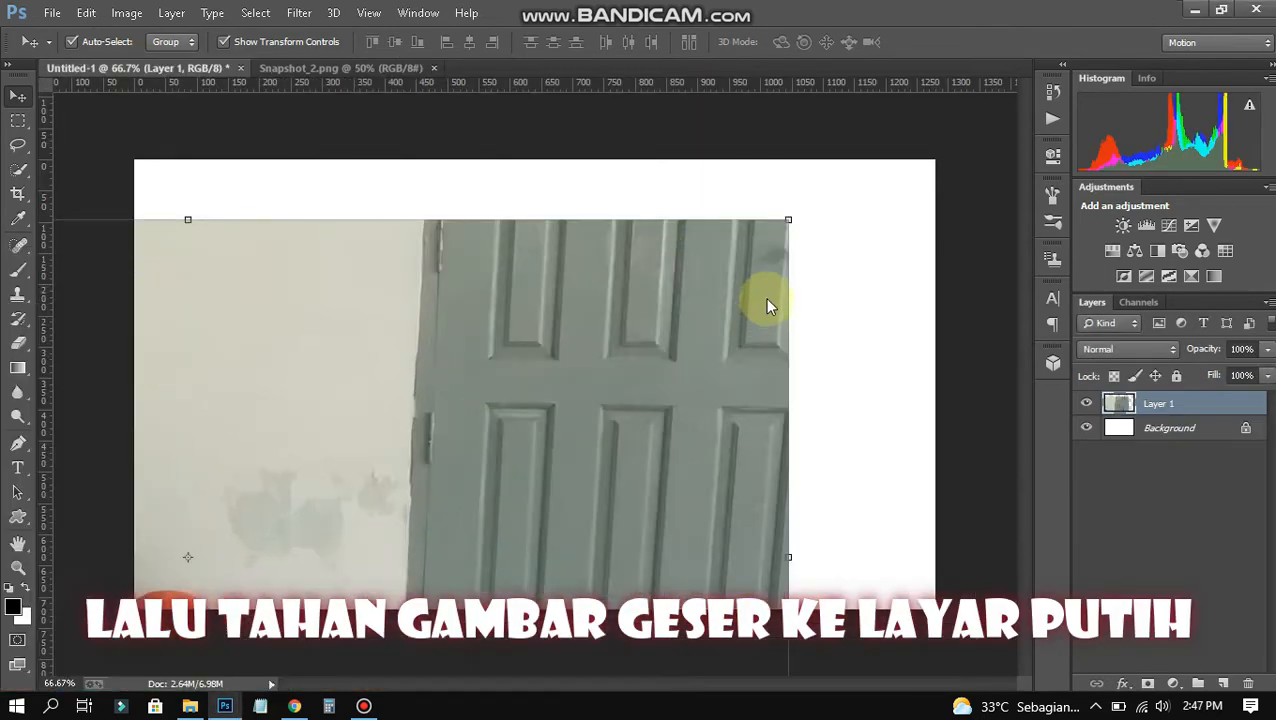
Scale and position the Snapshot_3 photo layer so it covers the whole Untitled-1 canvas.
drag(788, 219, 937, 128)
key(shift)
click(943, 42)
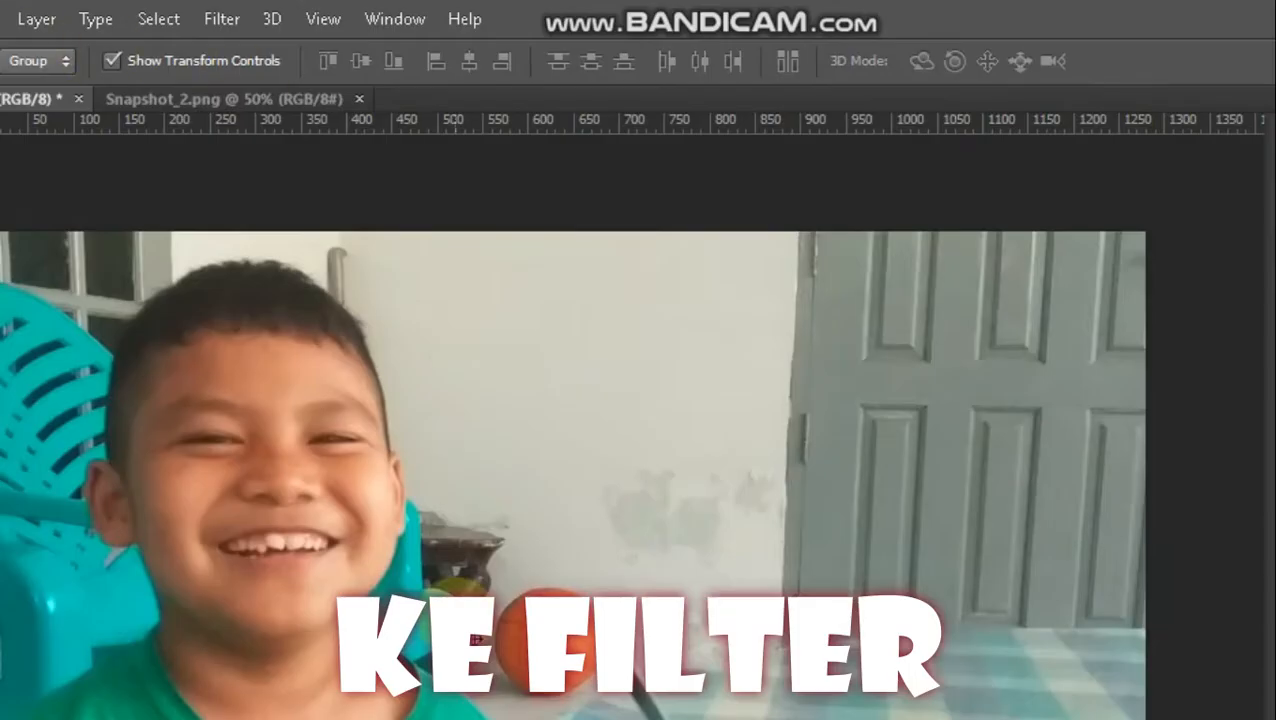
Apply a Box Blur to the Snapshot_3 photo layer in Untitled-1.
click(224, 17)
mouse_move(510, 320)
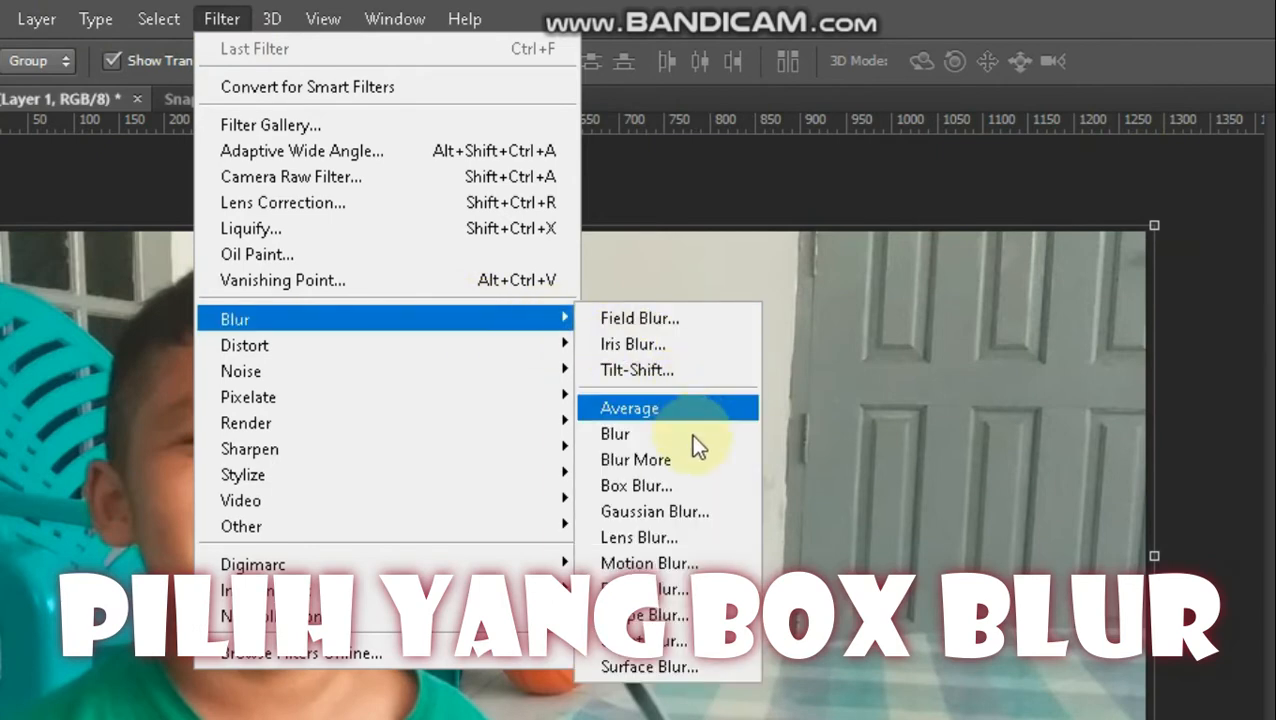
click(667, 487)
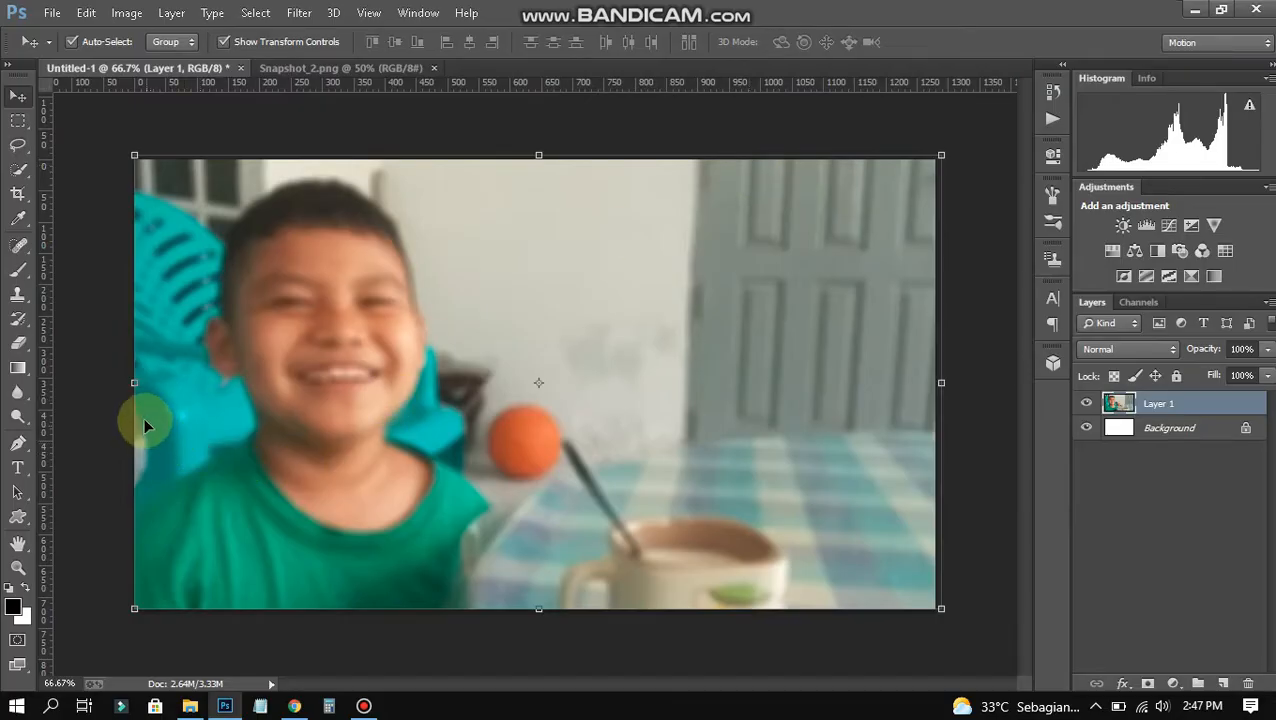
key(ctrl+t)
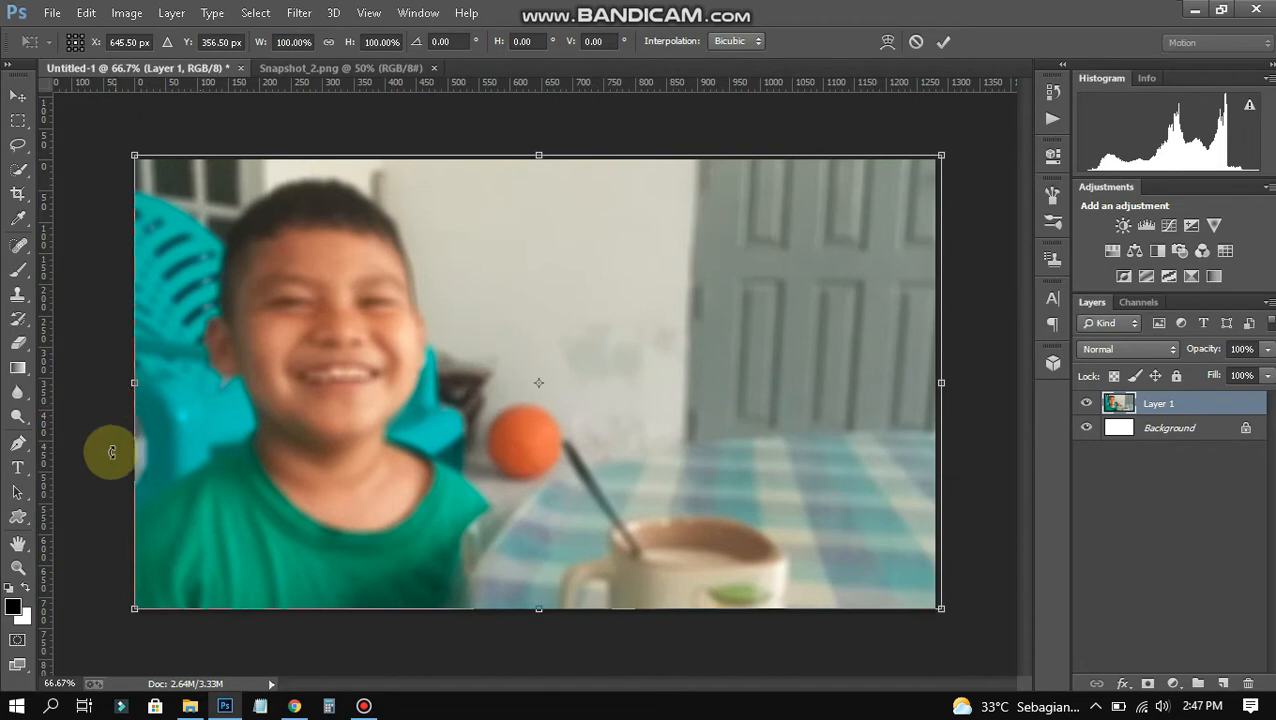
click(943, 41)
Start a Pen tool path in Snapshot_2 along the shirt's bottom edge, under the sleeve and around the elbow beside the photo's edge.
click(300, 69)
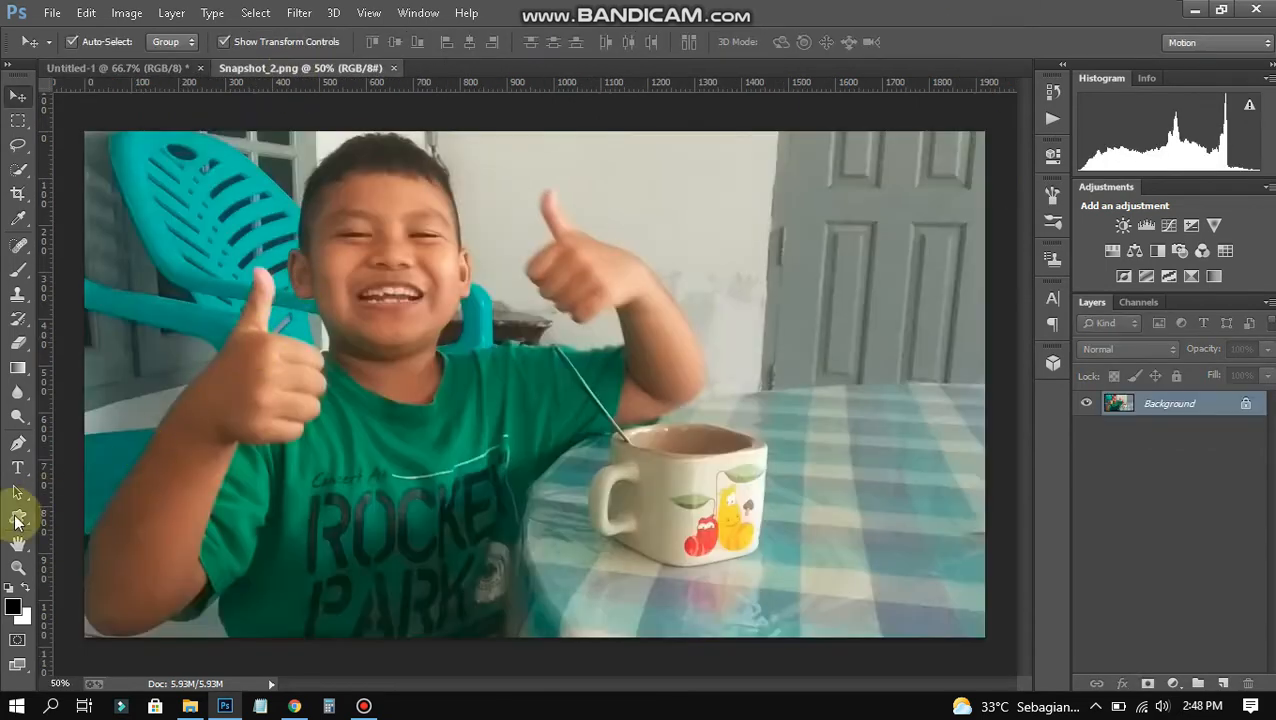
click(27, 451)
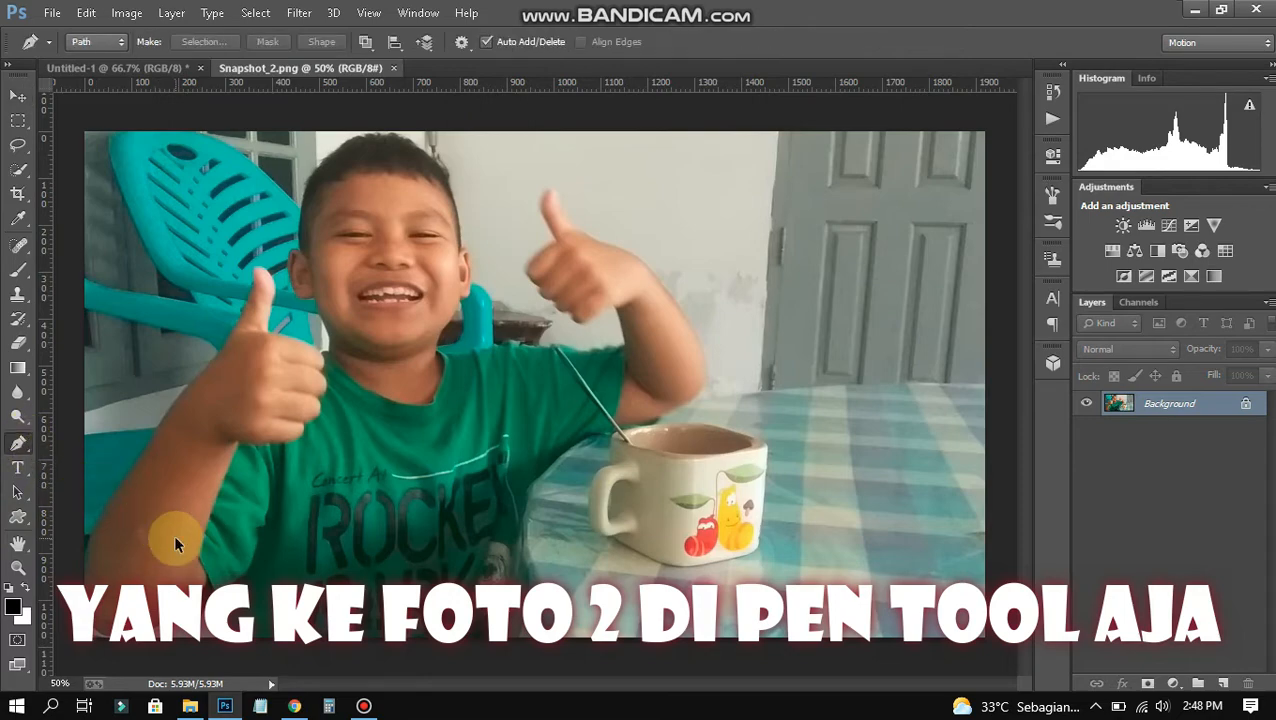
scroll(173, 534, up, 1)
scroll(372, 535, down, 4)
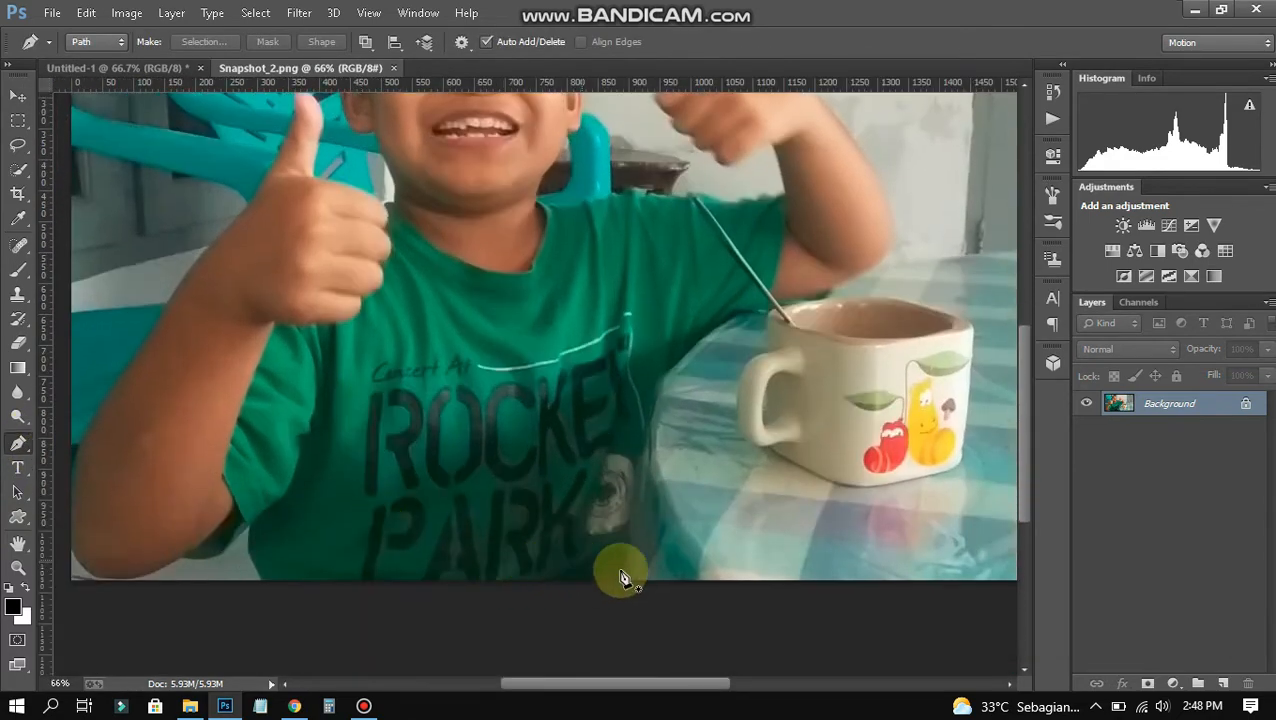
click(617, 578)
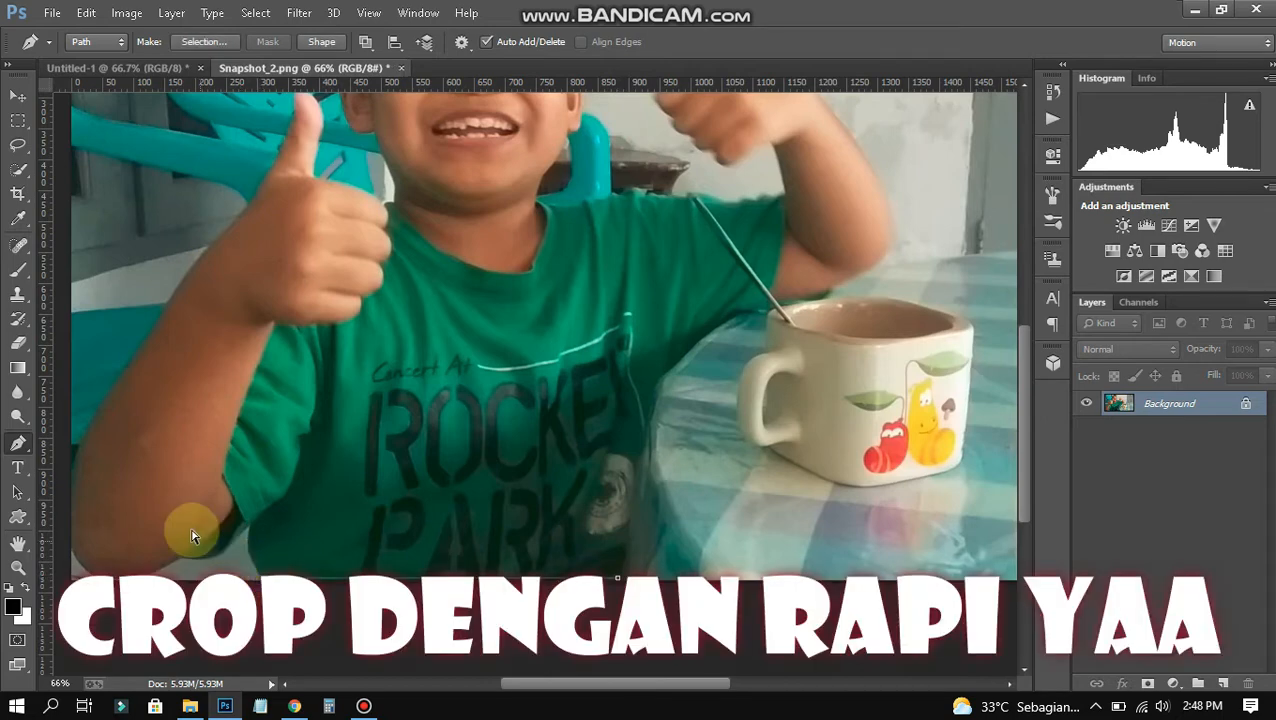
scroll(182, 535, up, 5)
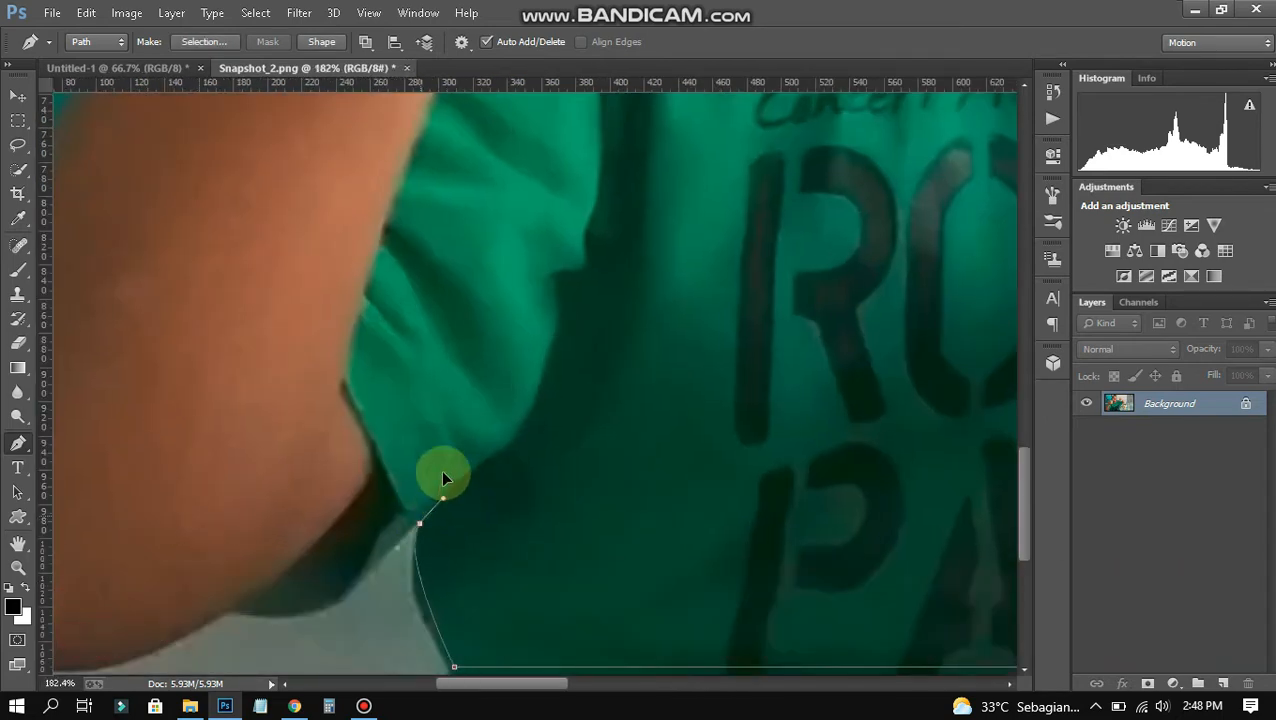
drag(445, 478, 300, 620)
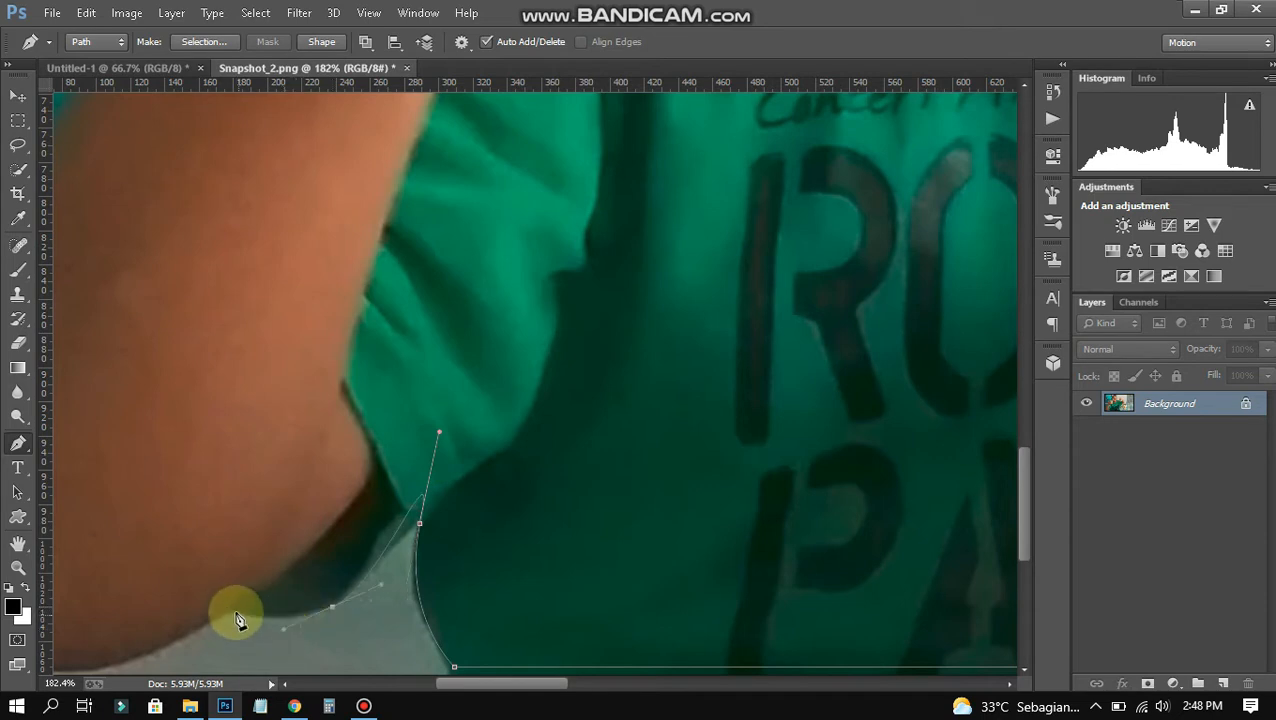
scroll(226, 612, down, 2)
scroll(222, 598, left, 3)
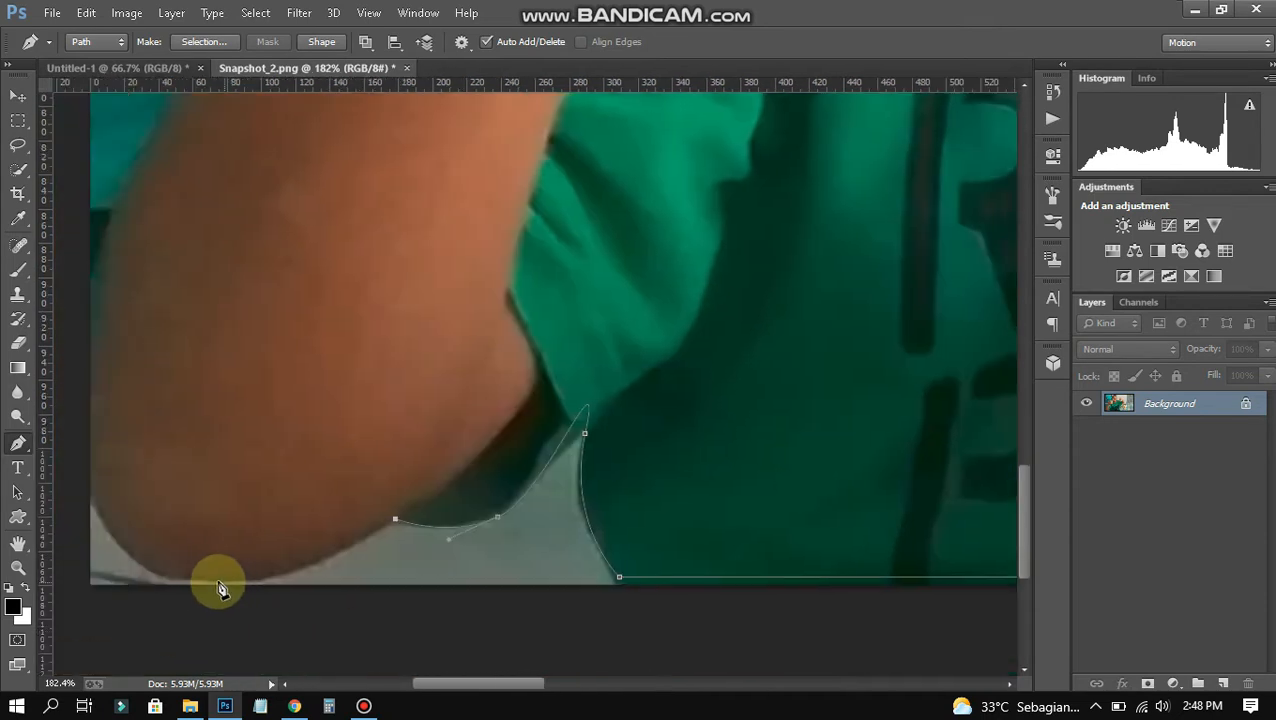
drag(142, 585, 85, 474)
scroll(98, 395, up, 2)
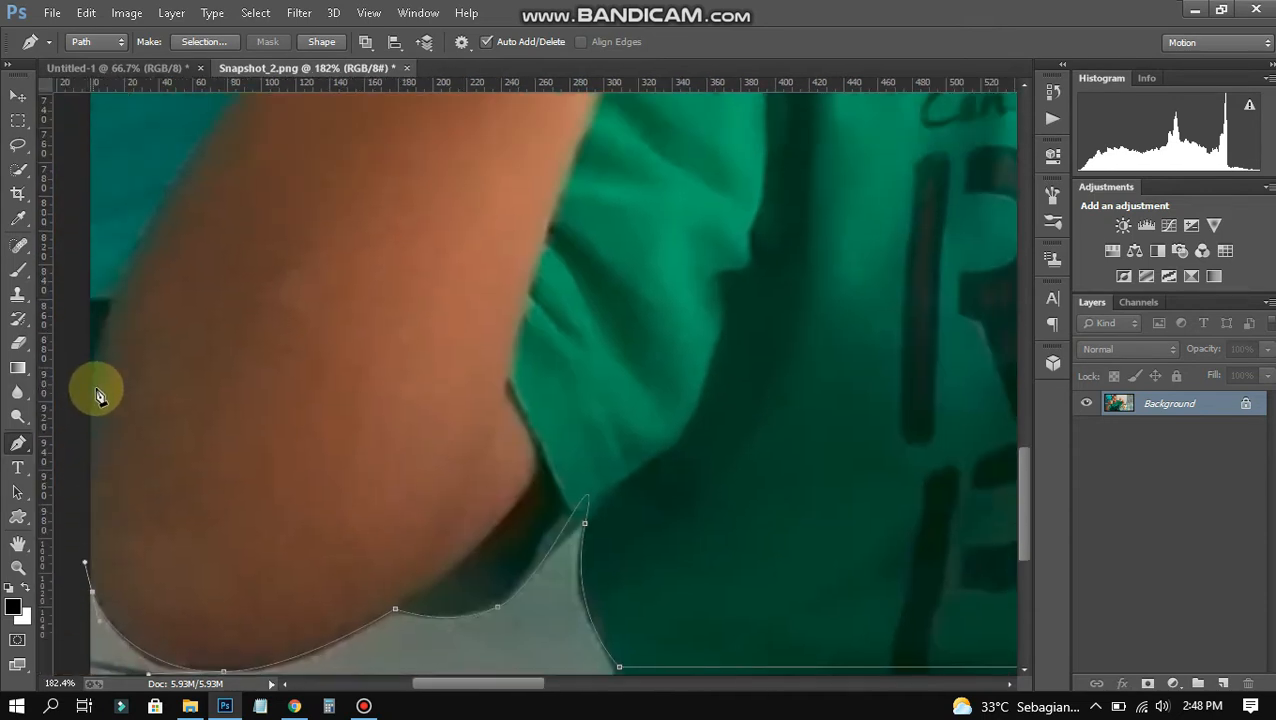
scroll(98, 395, up, 6)
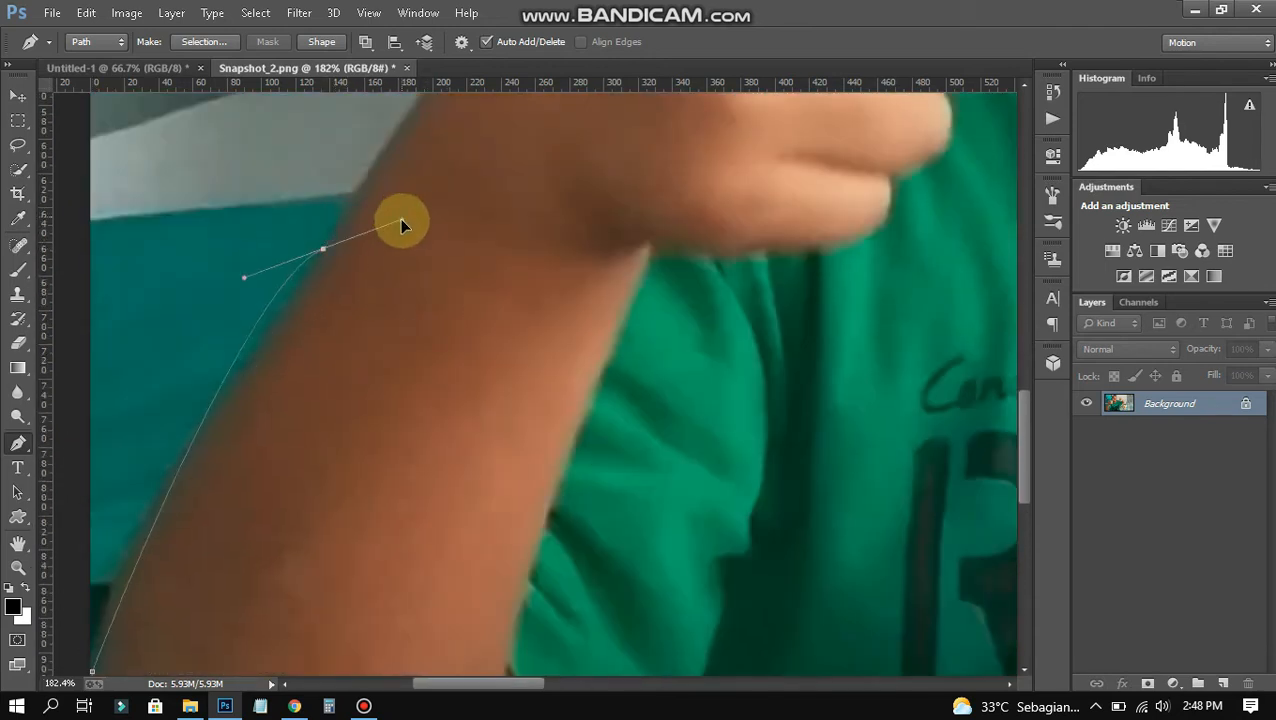
drag(402, 221, 421, 152)
scroll(421, 152, up, 2)
drag(323, 324, 330, 352)
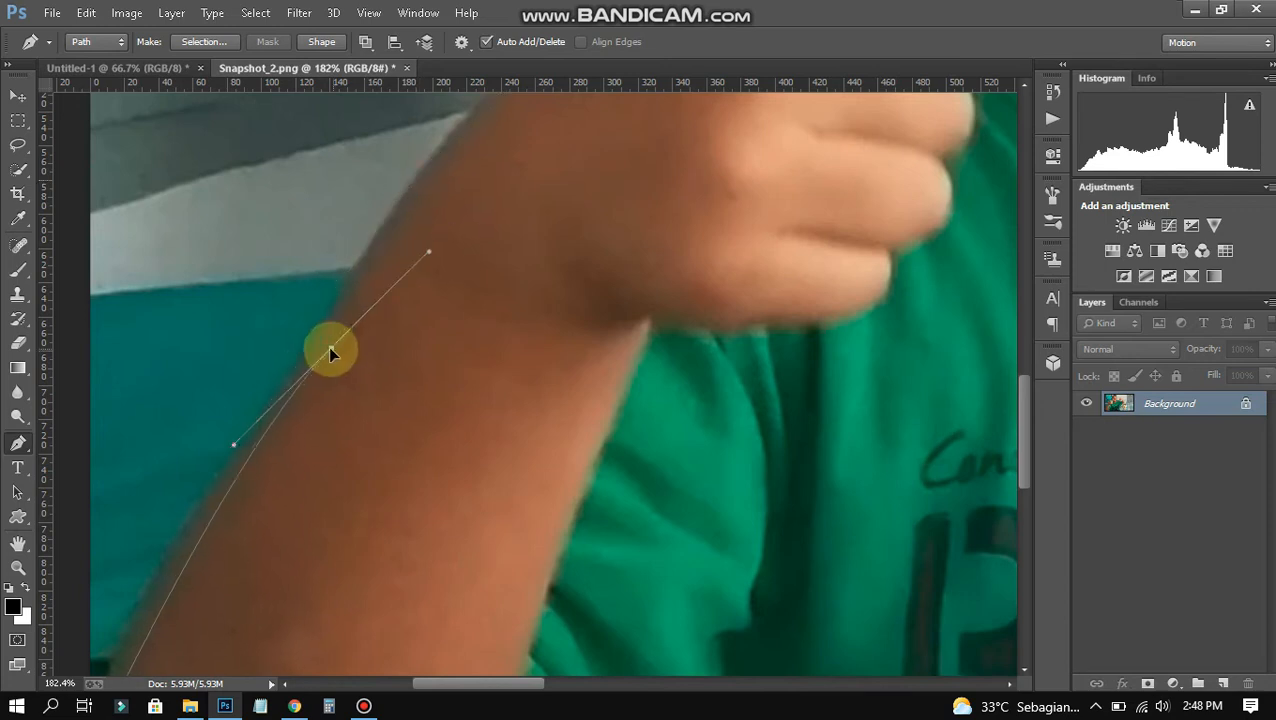
scroll(460, 400, up, 3)
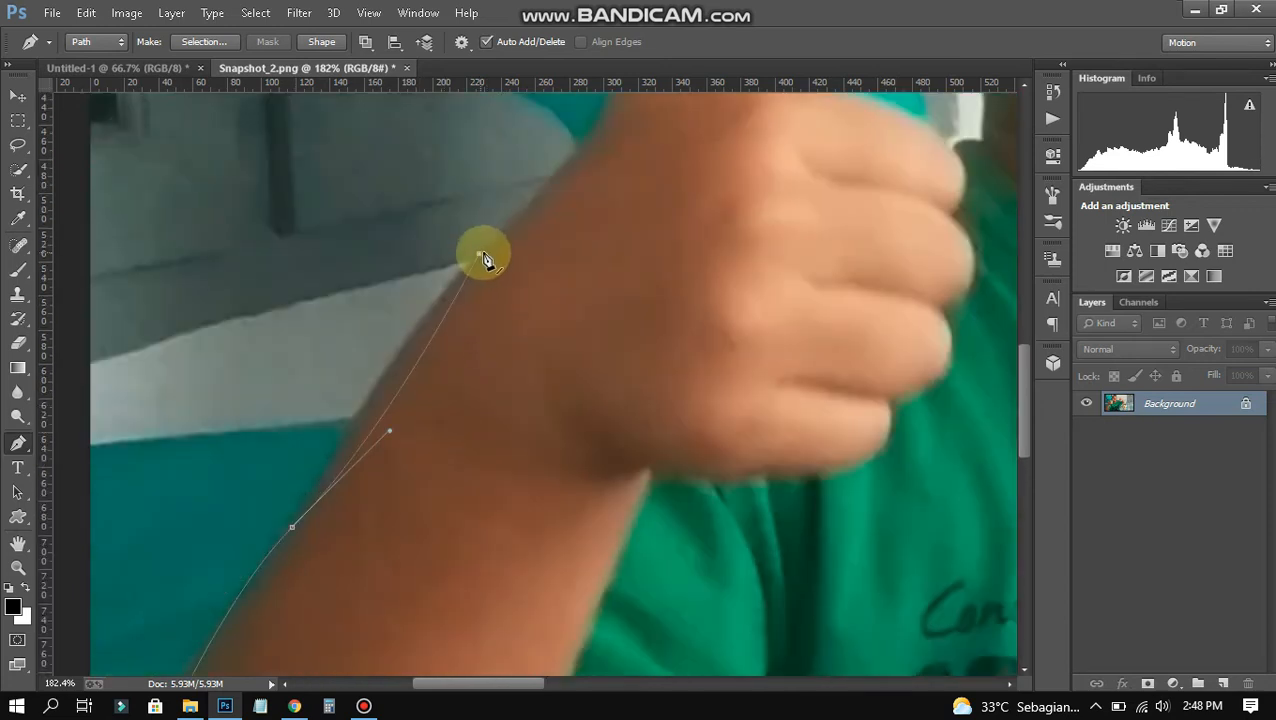
click(1050, 92)
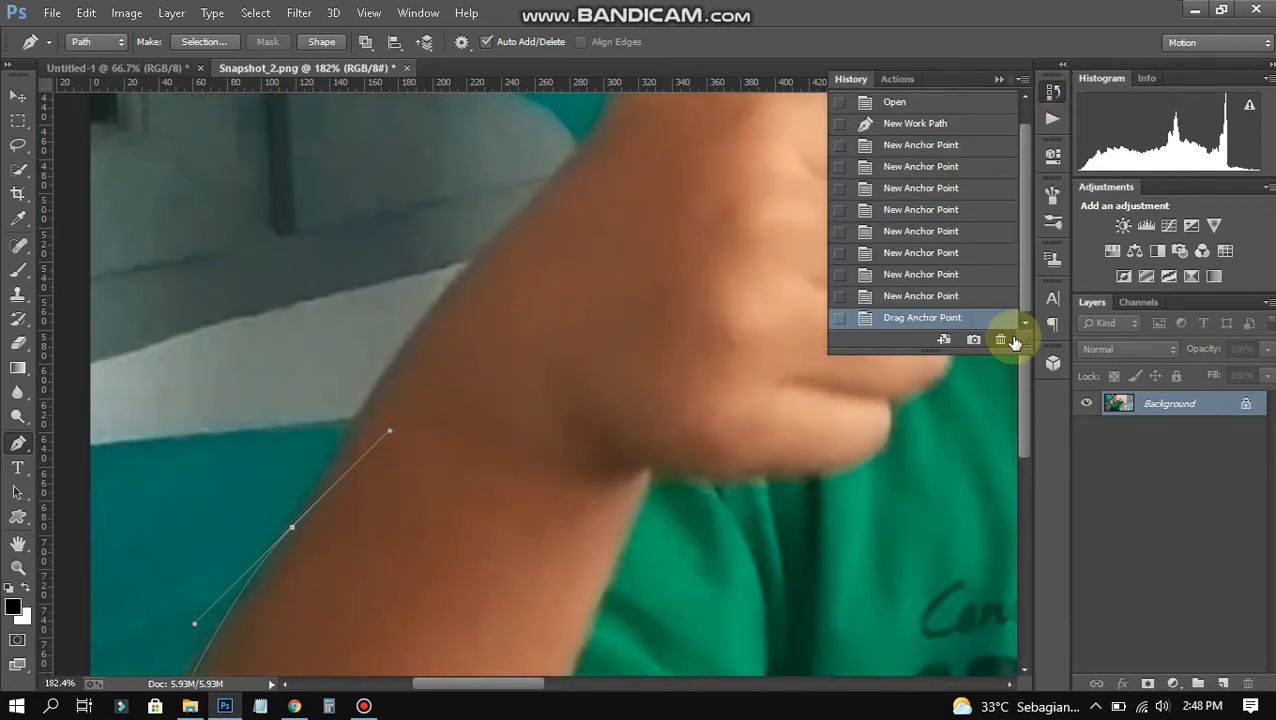
click(1000, 341)
click(1000, 342)
click(1051, 93)
Continue the Pen tool path from the elbow up the outer edge of the forearm to the wrist.
scroll(100, 565, down, 3)
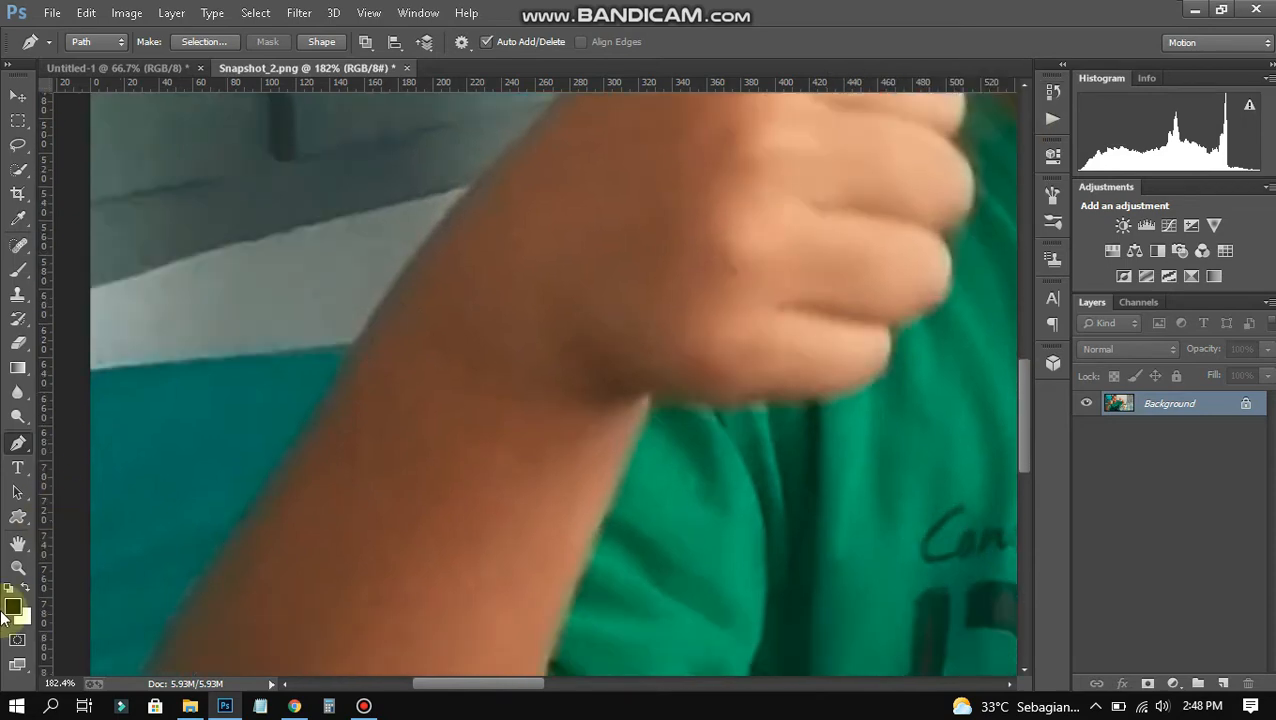
click(131, 517)
scroll(148, 497, up, 1)
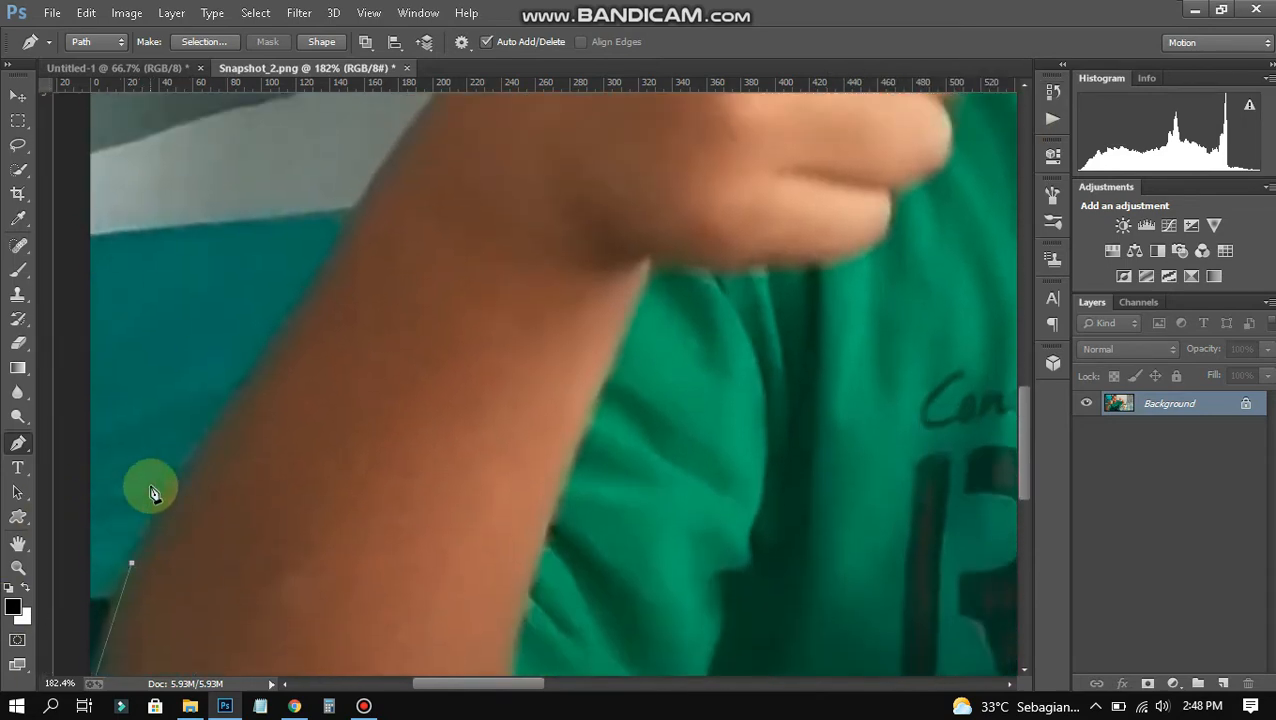
click(200, 448)
scroll(203, 430, up, 2)
click(330, 357)
scroll(447, 328, up, 4)
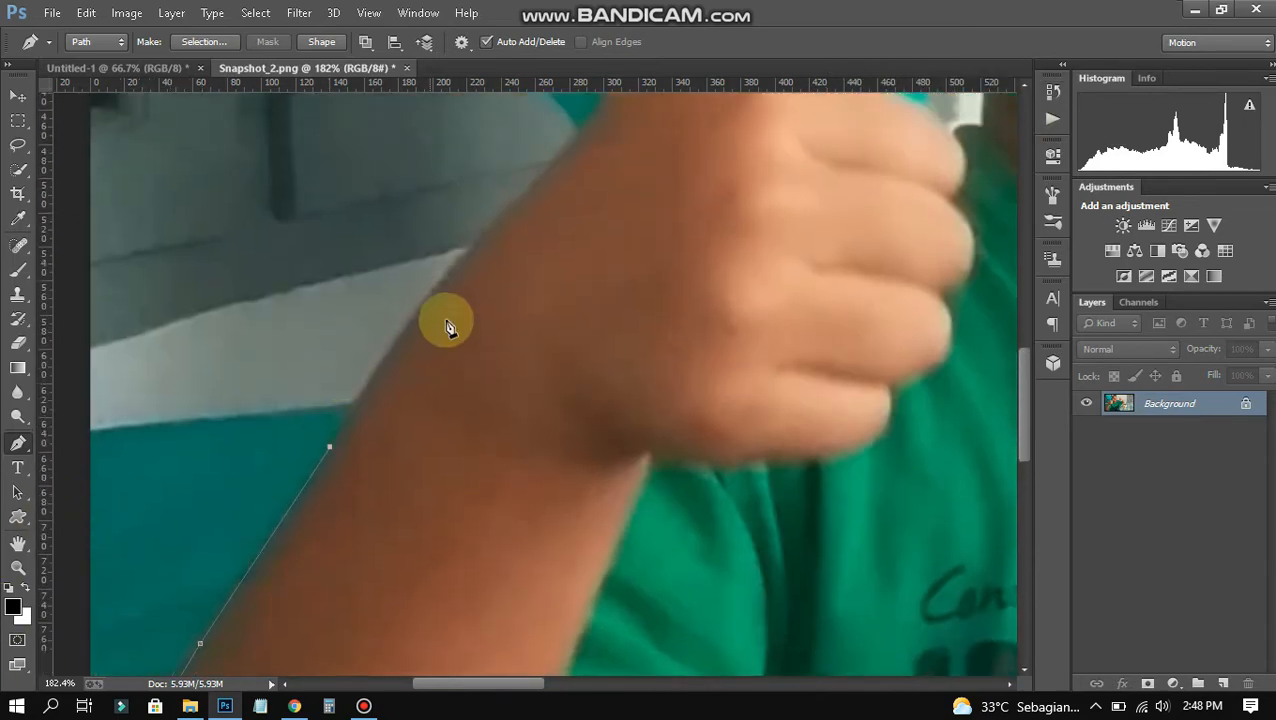
click(461, 341)
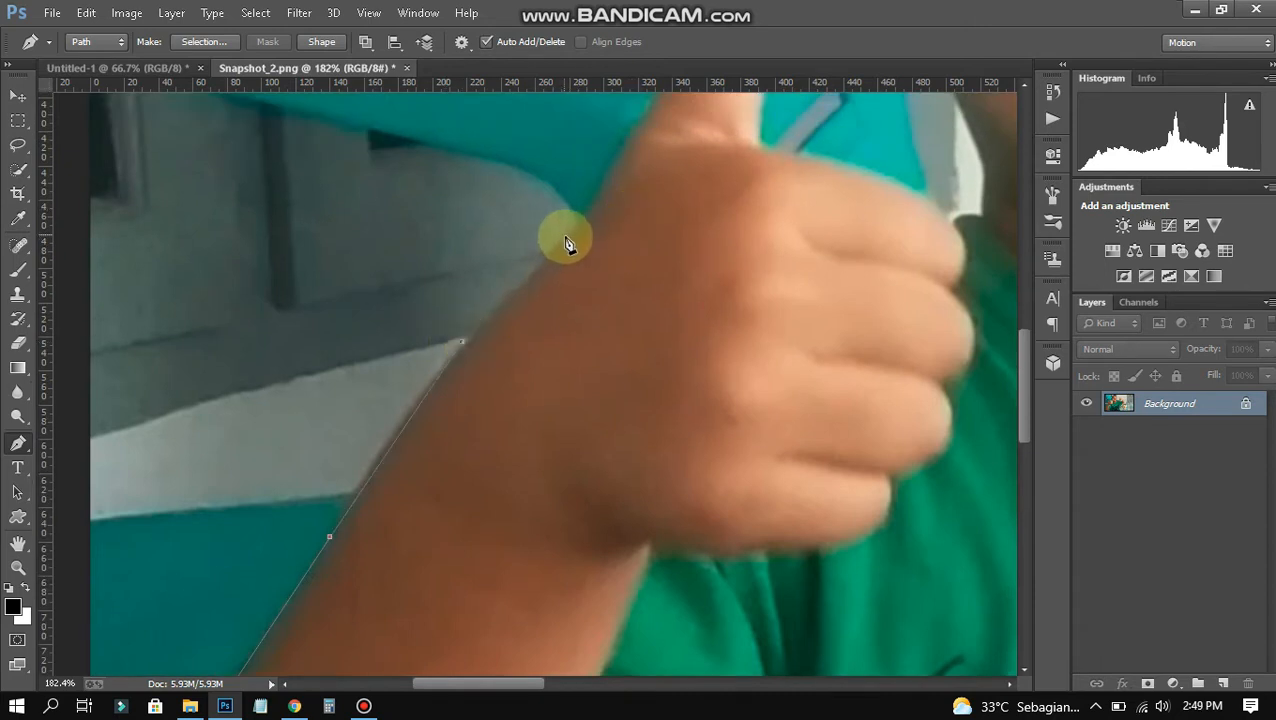
click(566, 238)
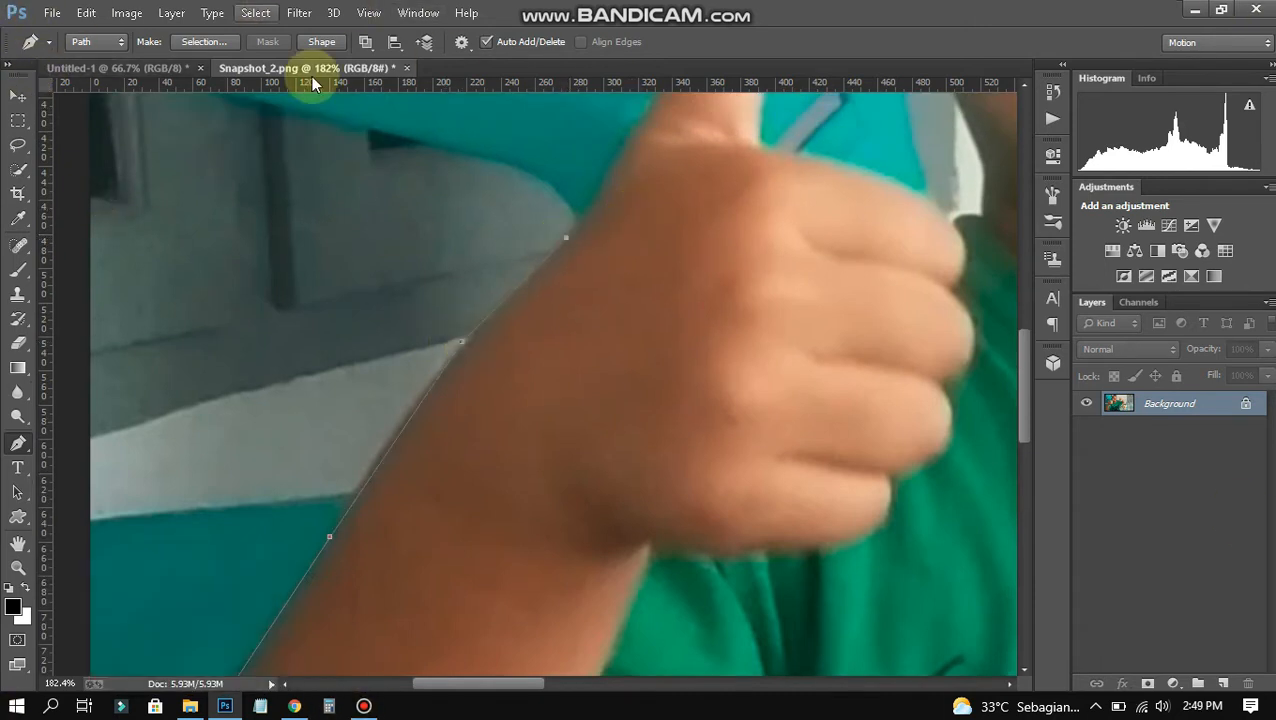
Extend the path past the back of the hand, around the raised thumb and along the top of the fist.
scroll(645, 375, up, 5)
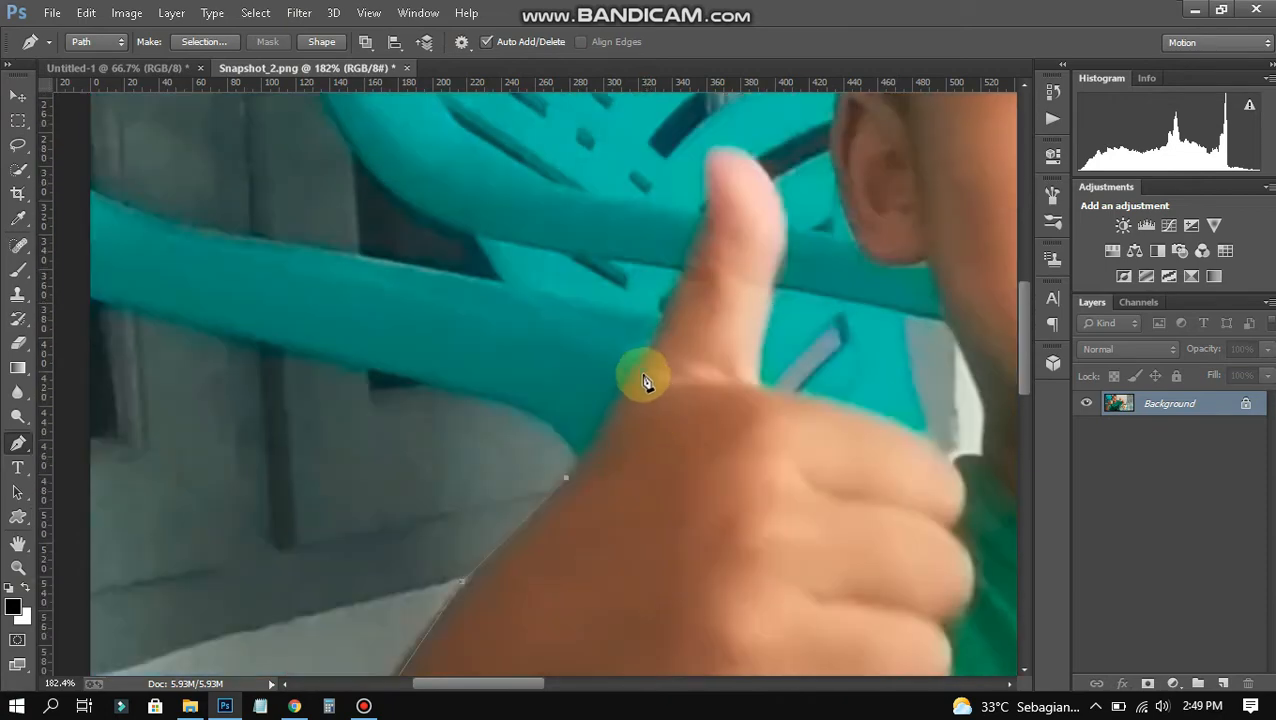
click(638, 363)
click(660, 323)
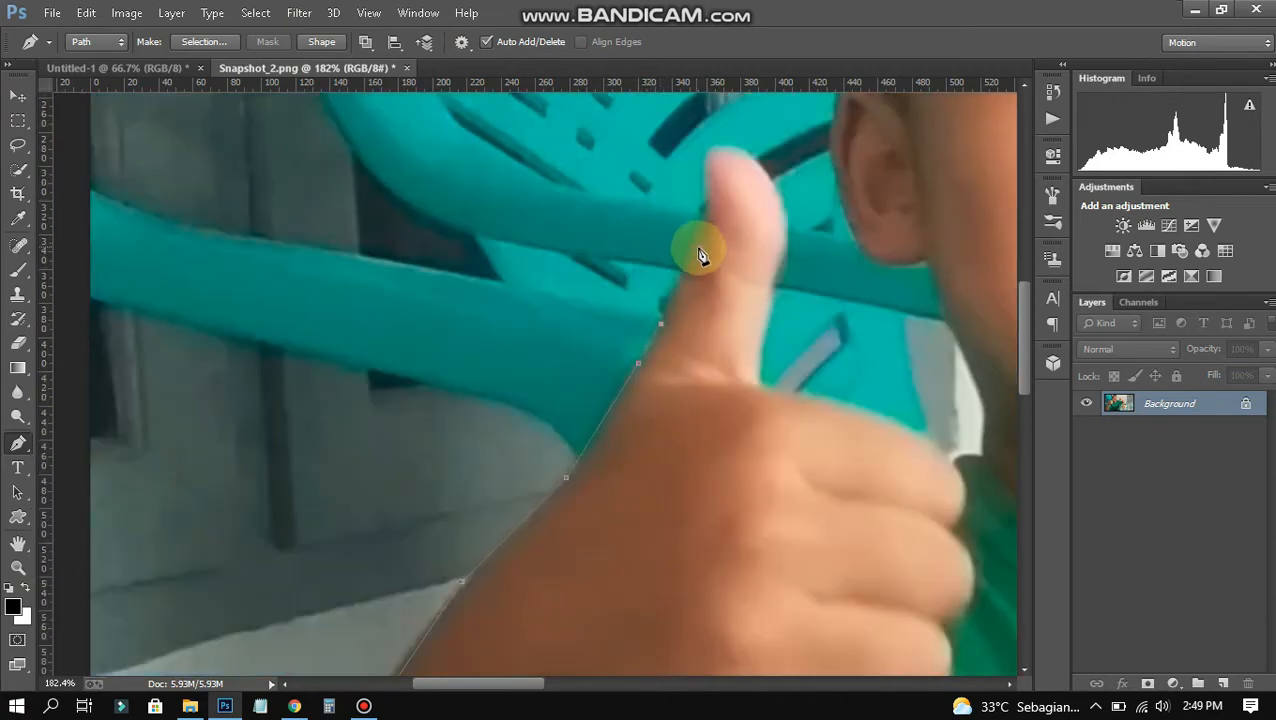
click(706, 213)
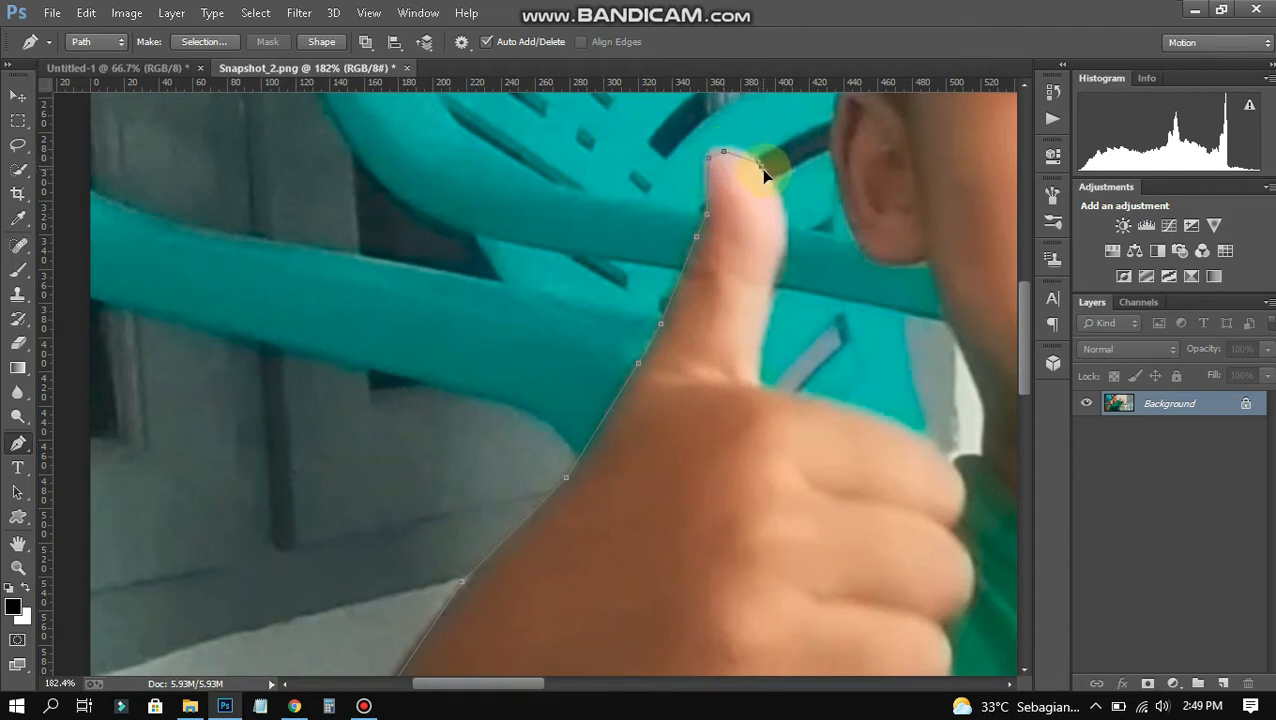
click(756, 378)
scroll(760, 420, right, 5)
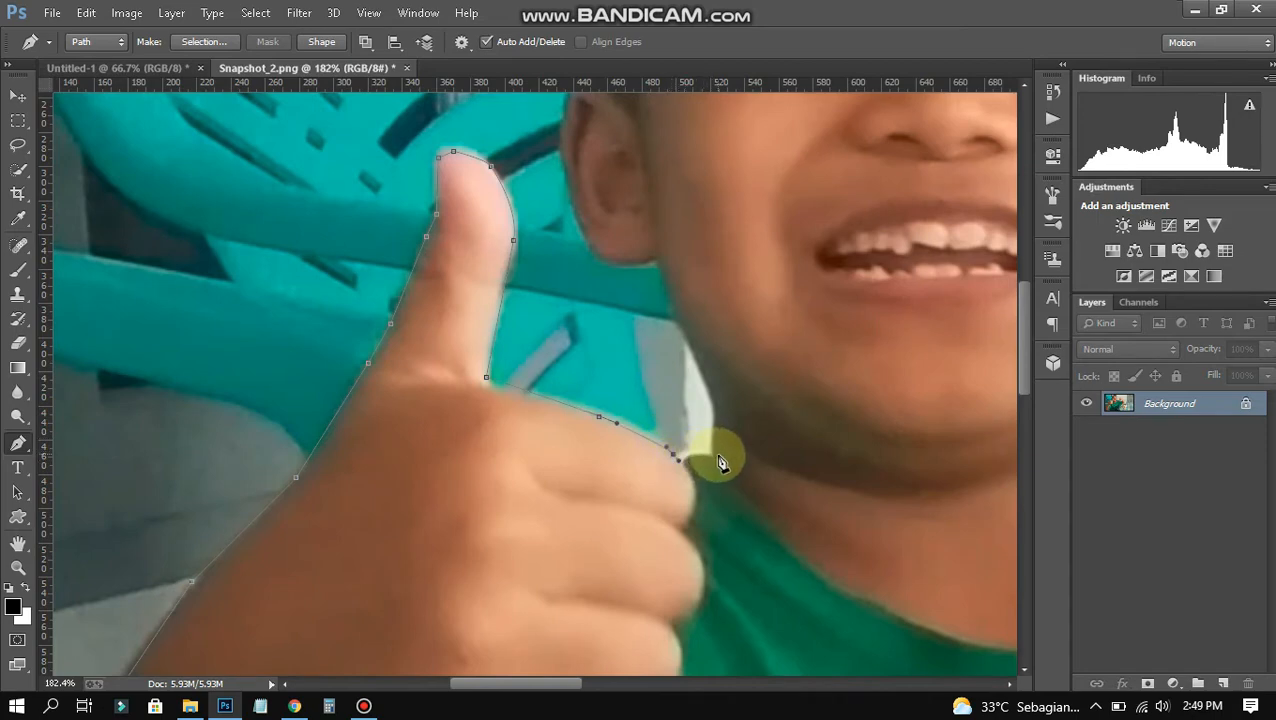
Trace the path from the fist to the neck, up the jaw and around the nearby ear.
drag(717, 465, 721, 465)
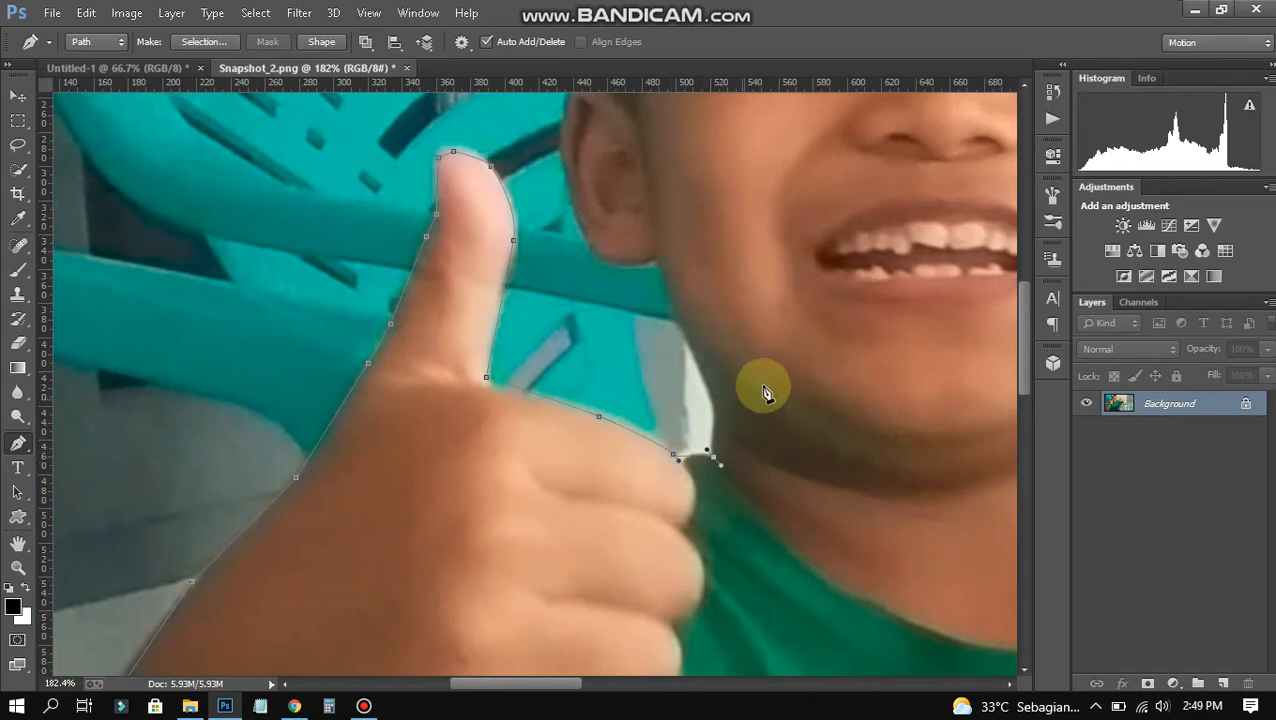
click(715, 404)
click(657, 259)
drag(605, 257, 597, 253)
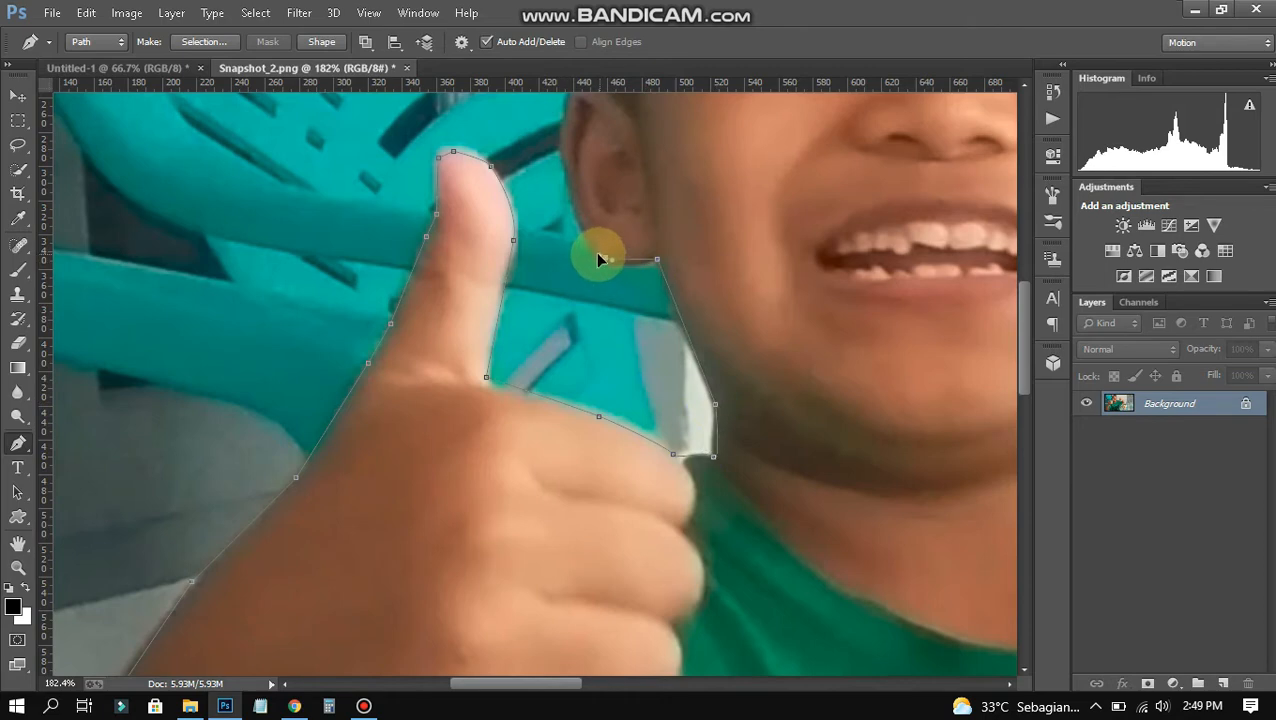
scroll(572, 203, up, 3)
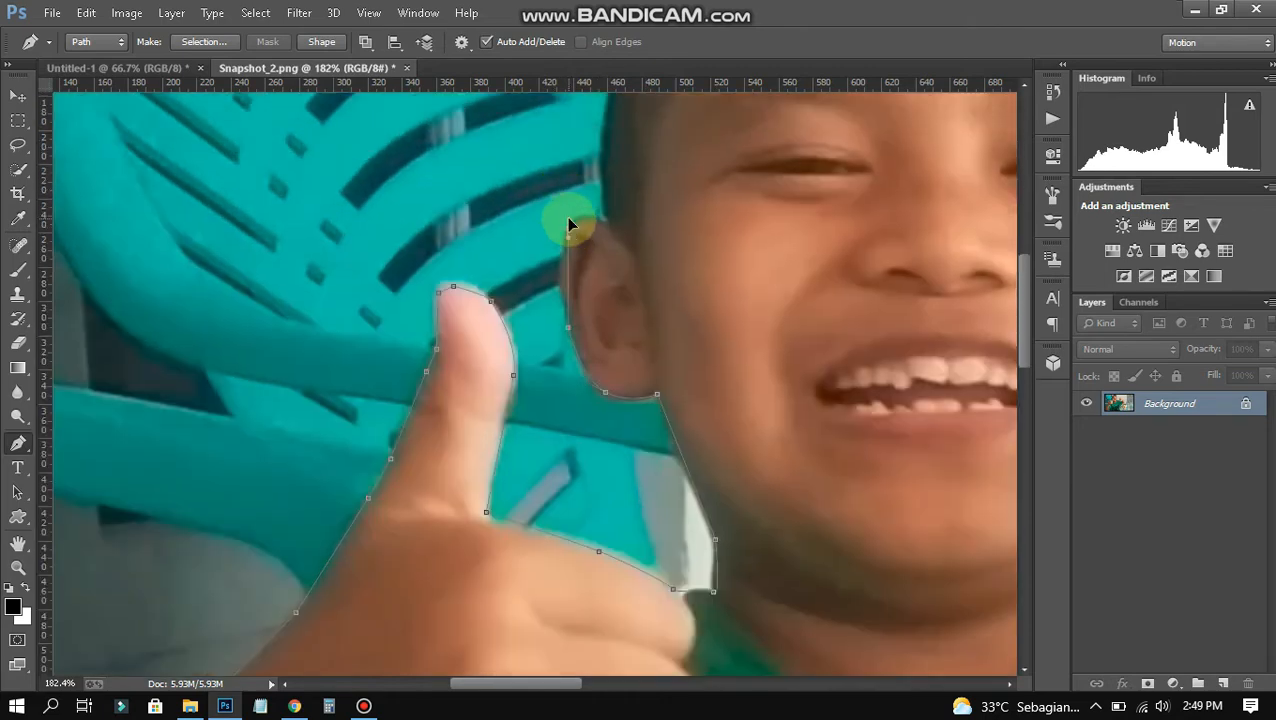
Trace the hair outline with curved anchor points over the top of the head to the opposite ear.
scroll(613, 231, up, 3)
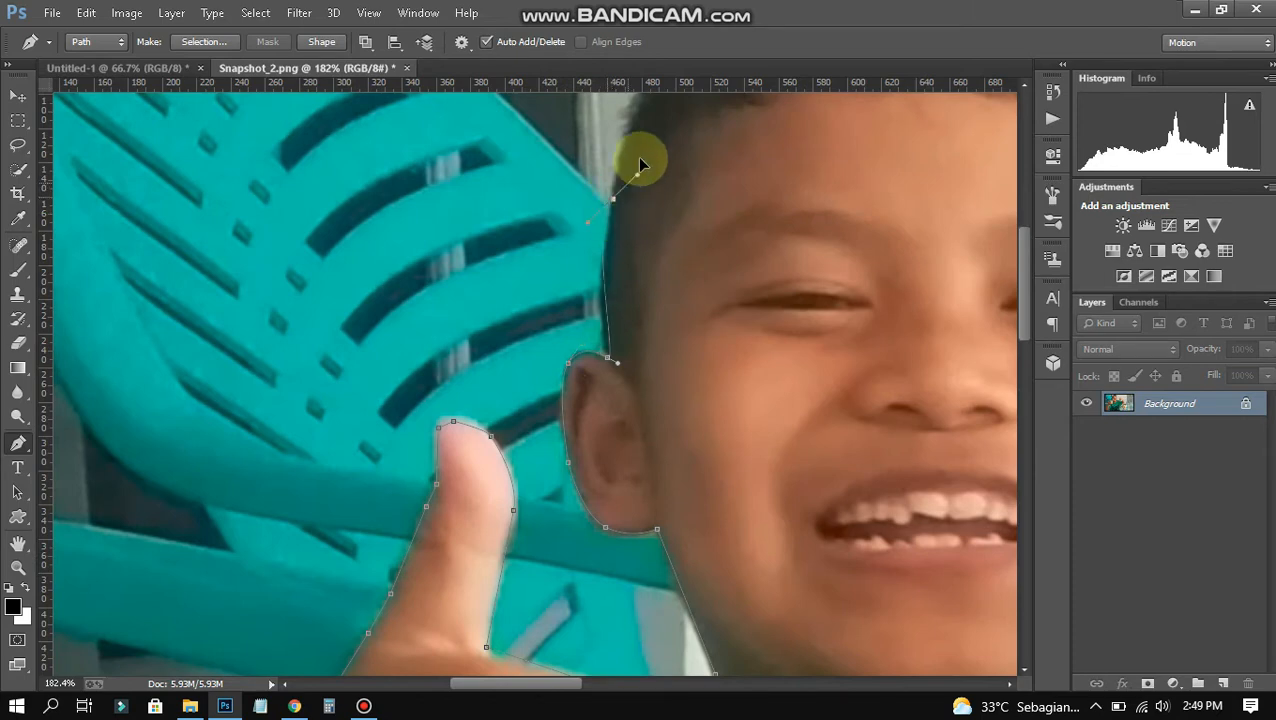
scroll(672, 185, up, 3)
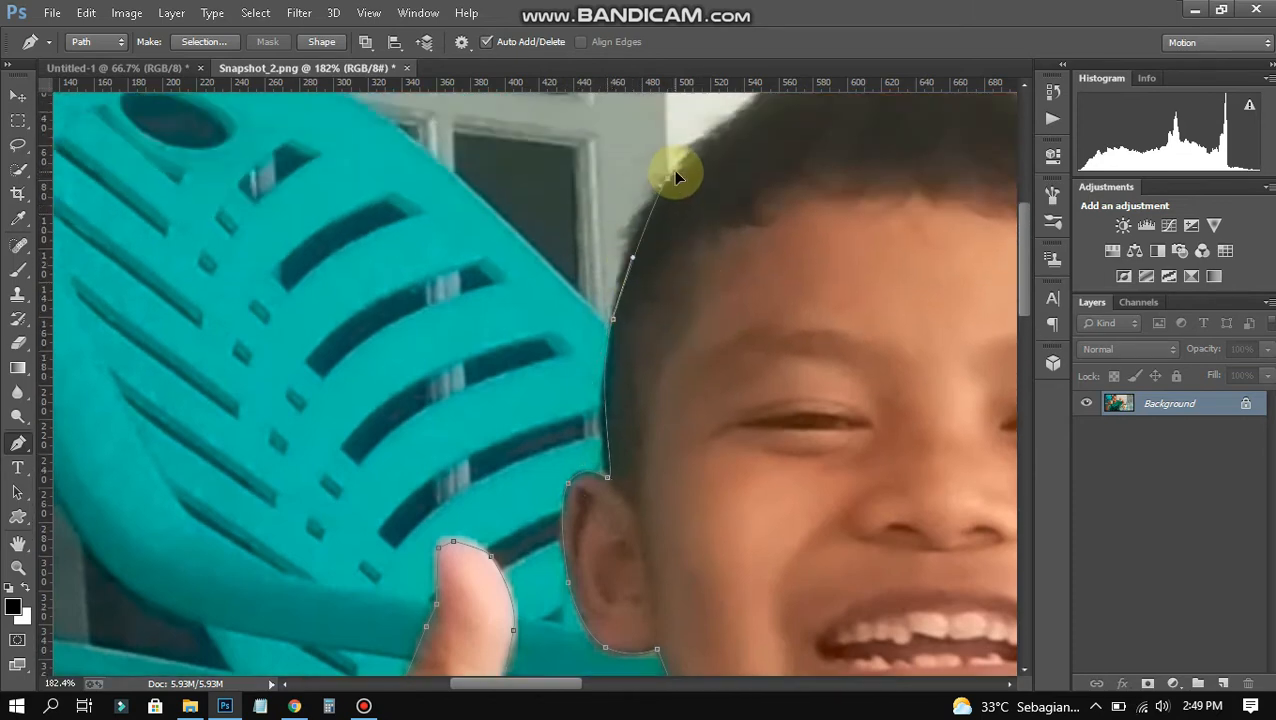
scroll(700, 235, right, 6)
scroll(728, 300, up, 4)
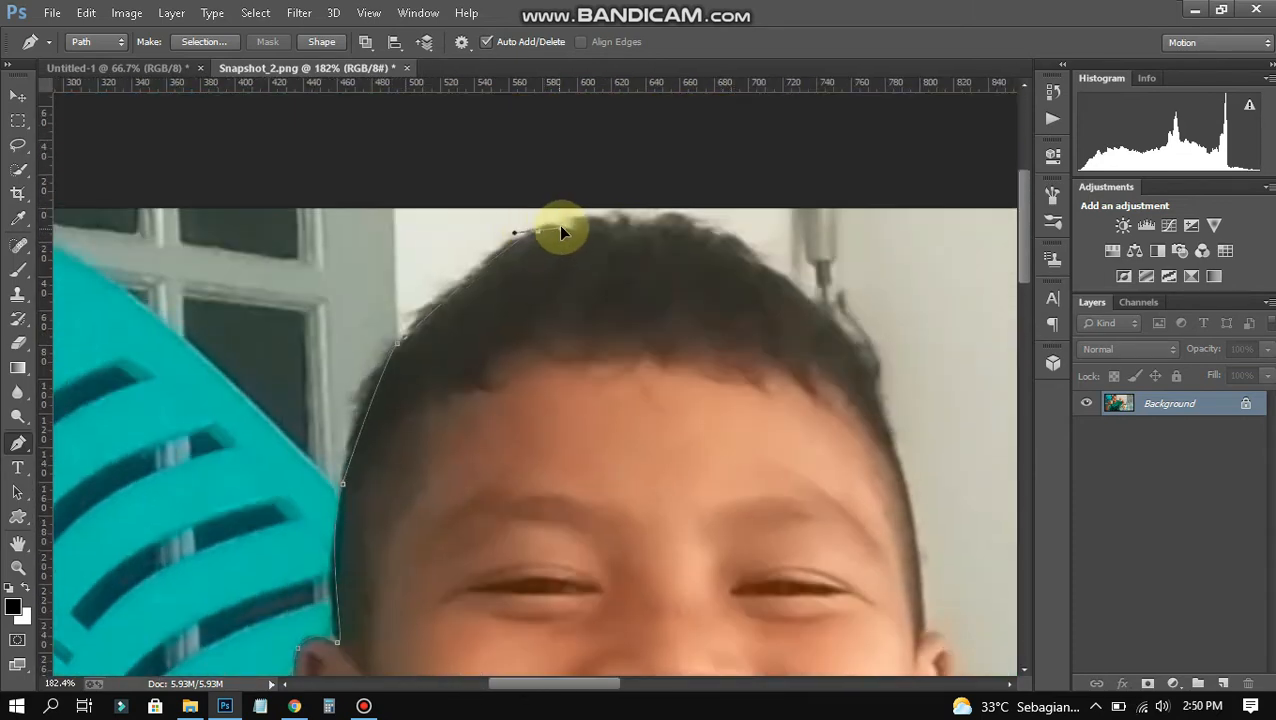
drag(560, 231, 563, 226)
drag(689, 216, 746, 225)
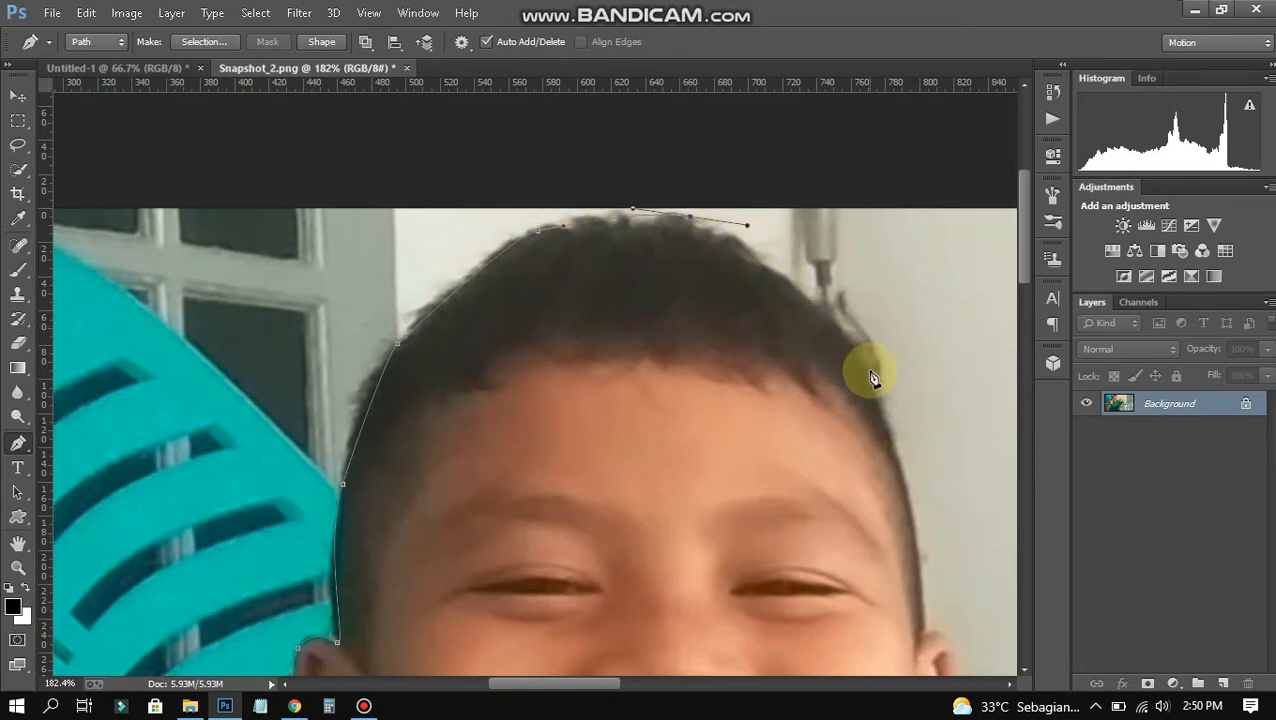
drag(875, 400, 877, 395)
scroll(926, 640, down, 3)
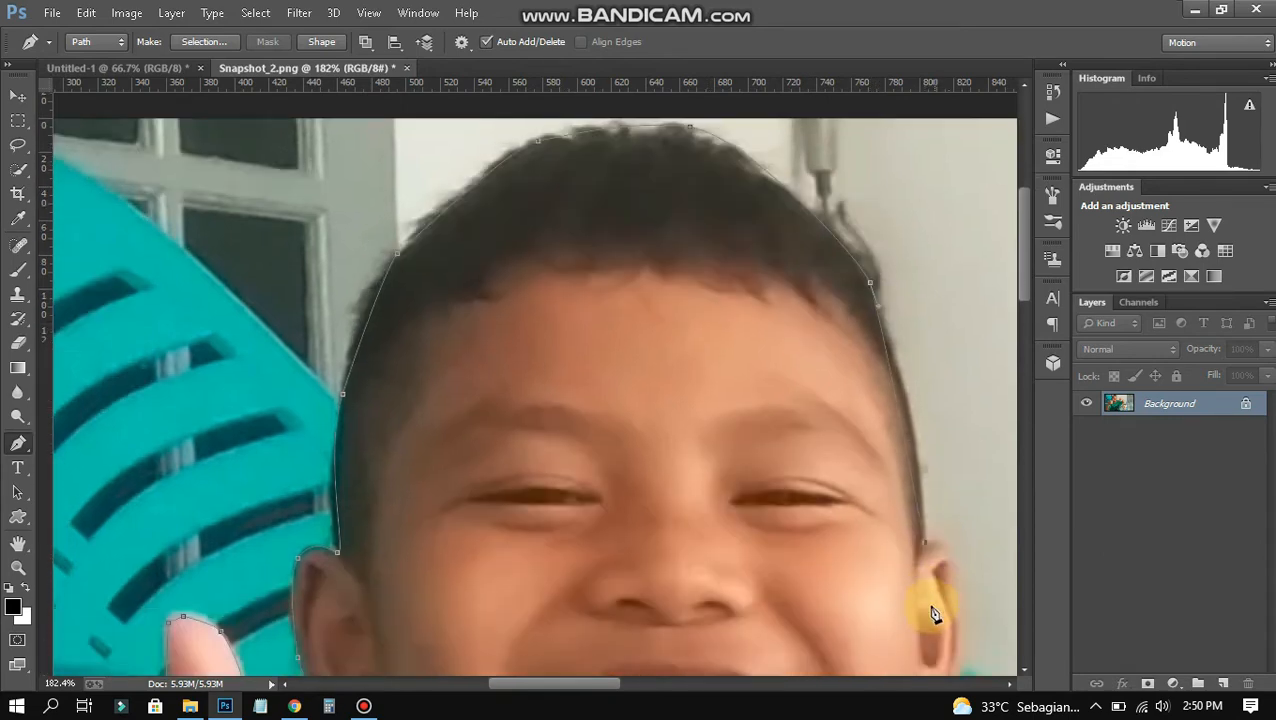
Outline the second ear and carry the path down the cheek and jaw to the shirt collar.
scroll(926, 555, right, 5)
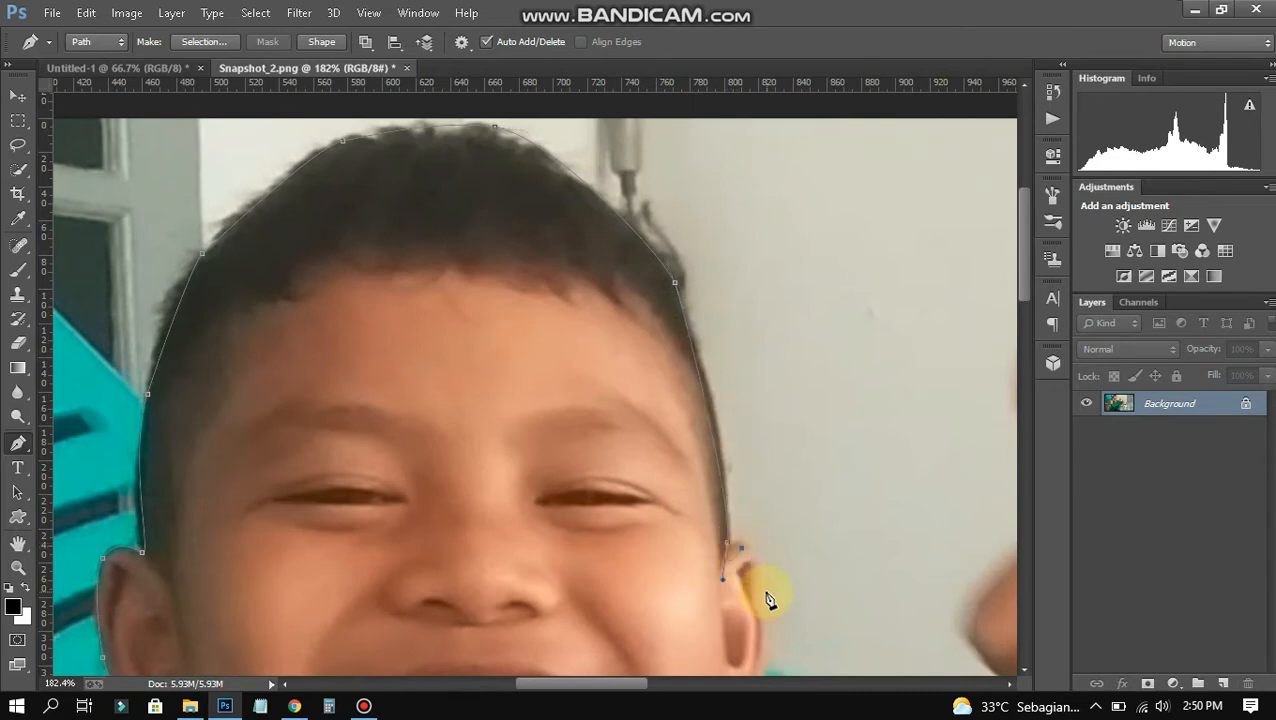
scroll(766, 597, down, 5)
click(764, 453)
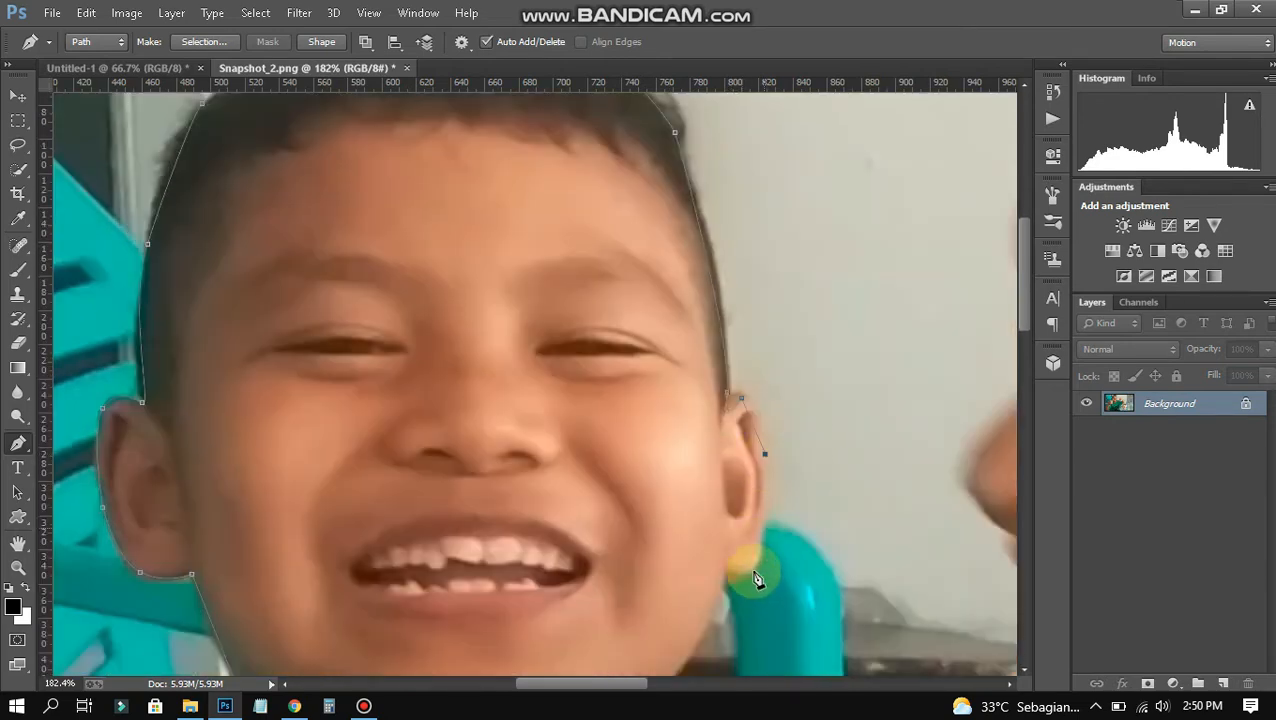
click(729, 572)
scroll(689, 567, down, 8)
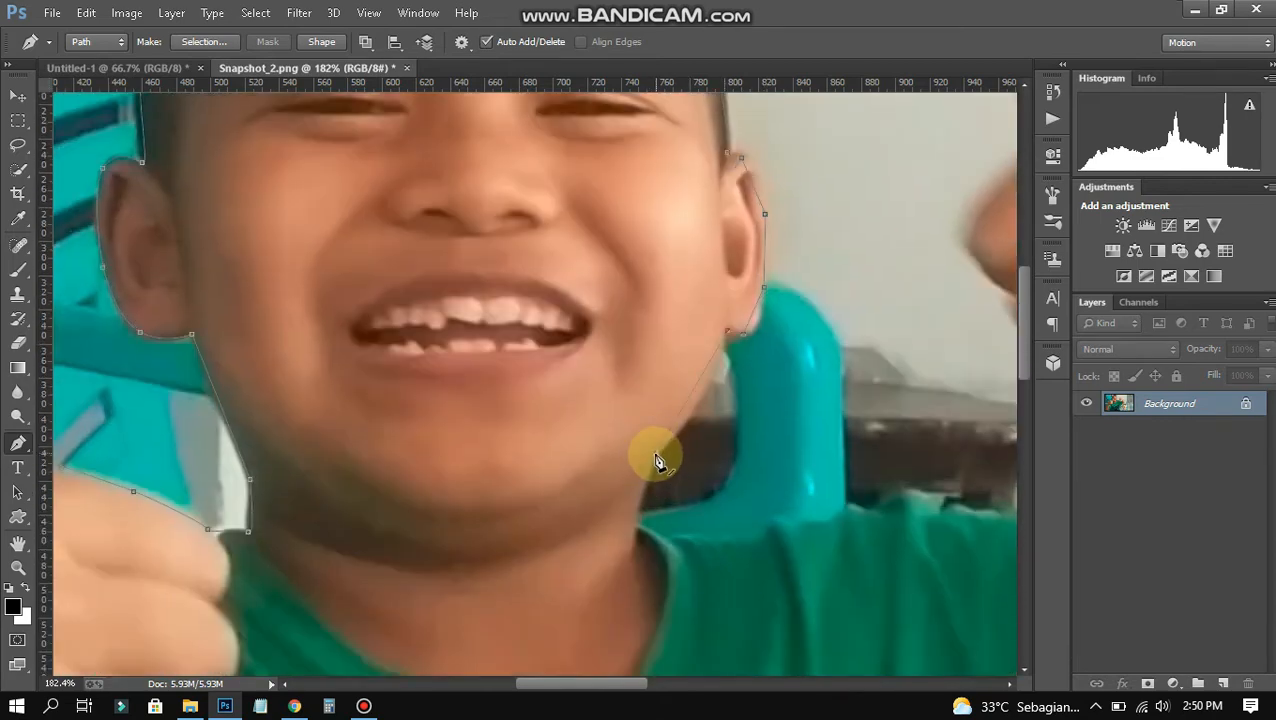
click(638, 529)
Trace the top edge of the shirt from the collar across the shoulder to the second raised arm.
click(695, 538)
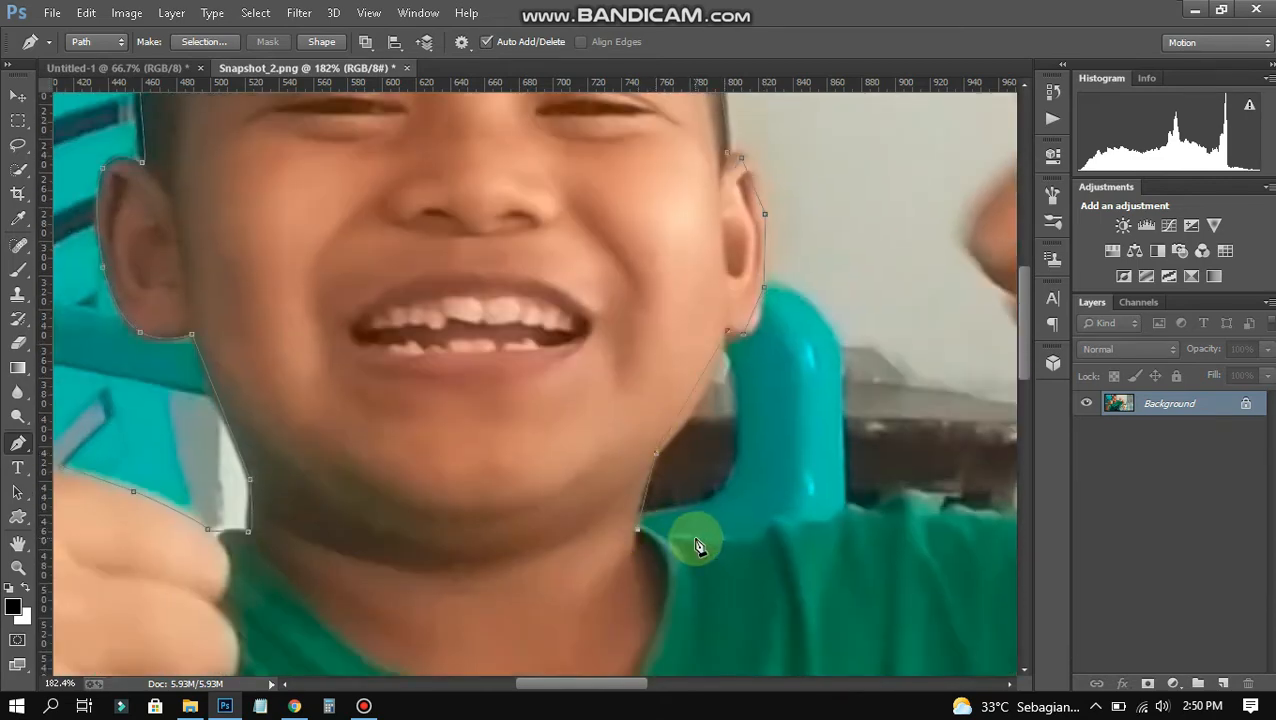
click(770, 520)
click(816, 520)
click(843, 509)
click(883, 508)
scroll(903, 510, right, 4)
click(553, 511)
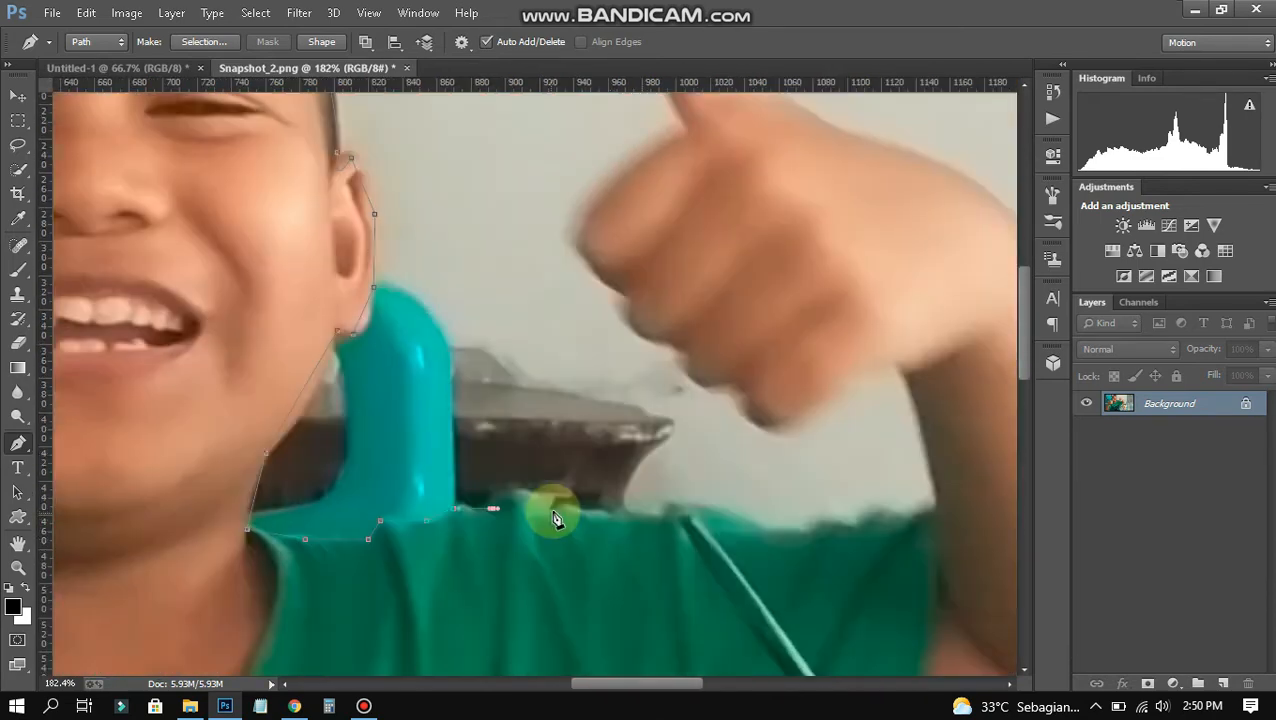
click(629, 512)
click(692, 529)
click(755, 513)
click(777, 530)
click(851, 527)
click(900, 515)
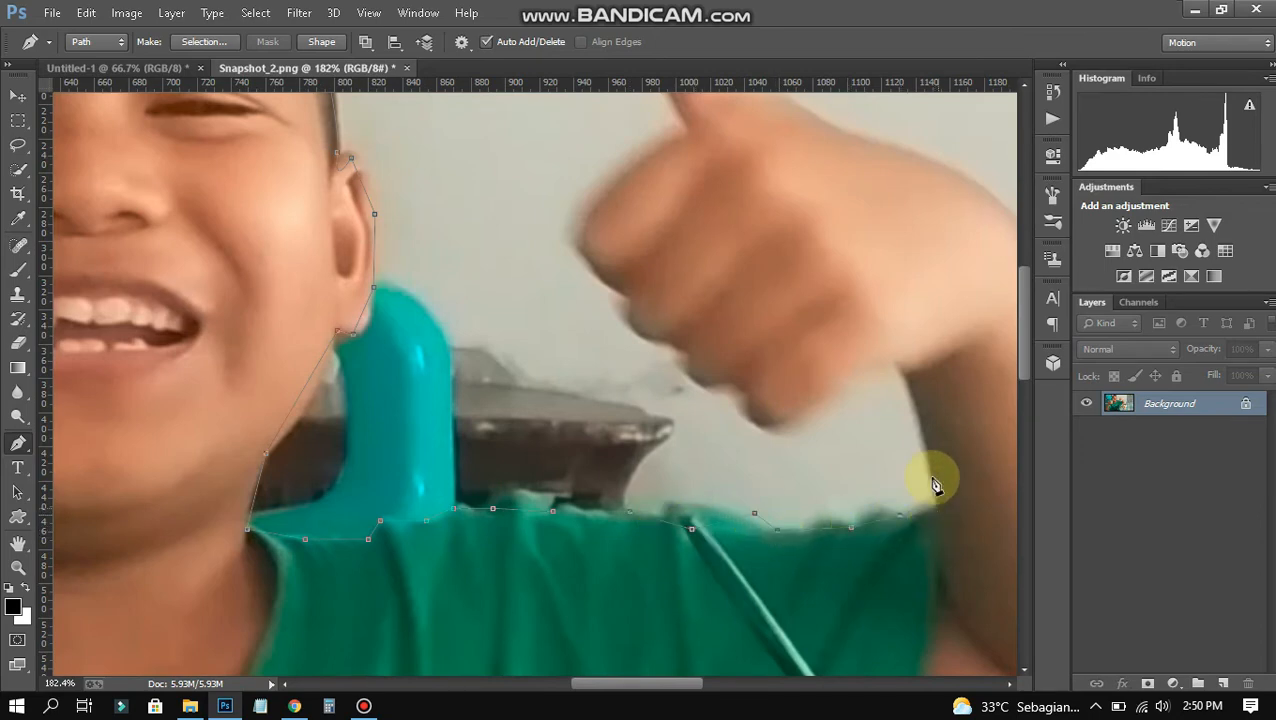
click(937, 508)
Trace the inner edge of the raised arm to the wrist and around the knuckles of the second fist.
click(901, 372)
click(789, 430)
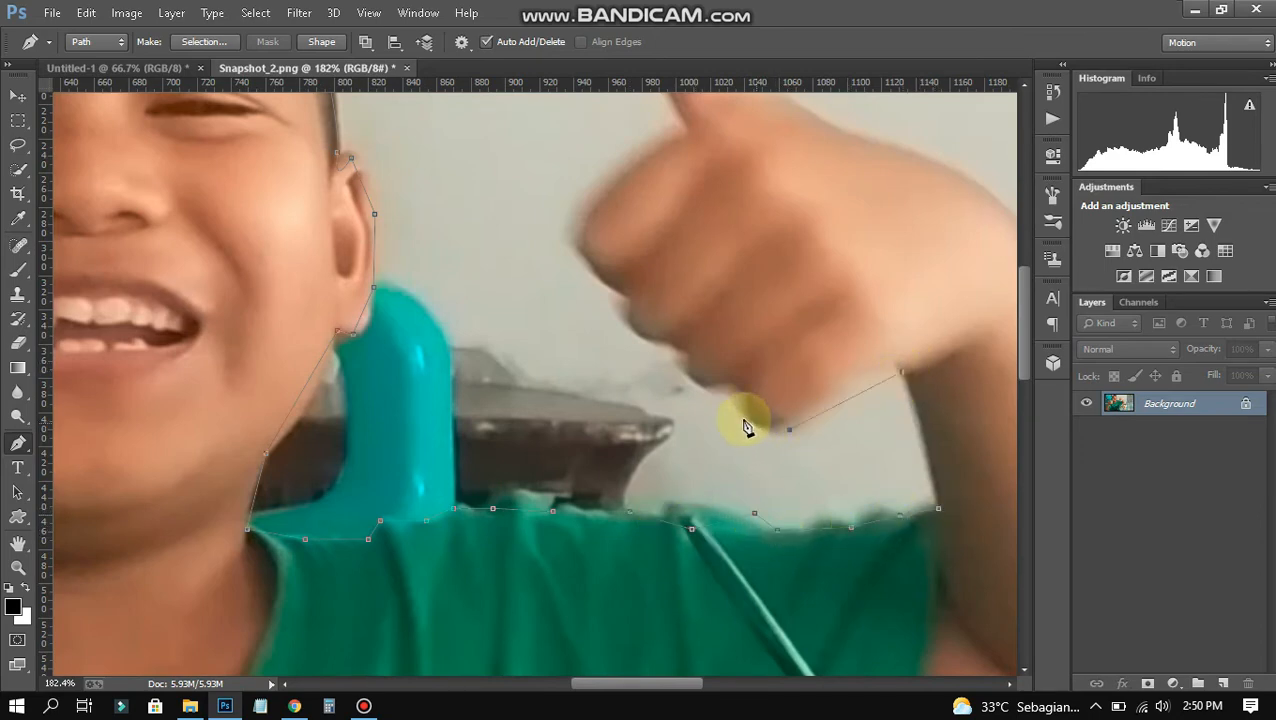
drag(756, 423, 743, 417)
click(736, 387)
click(689, 375)
click(681, 349)
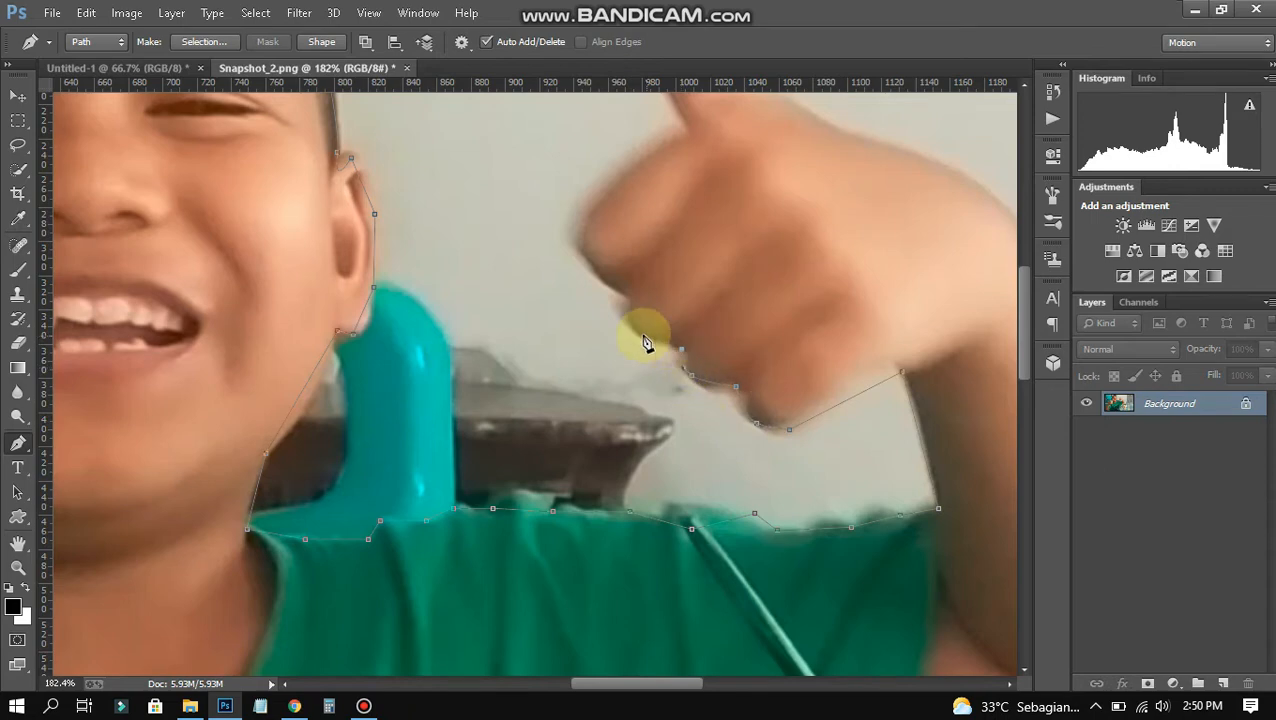
click(623, 297)
click(610, 186)
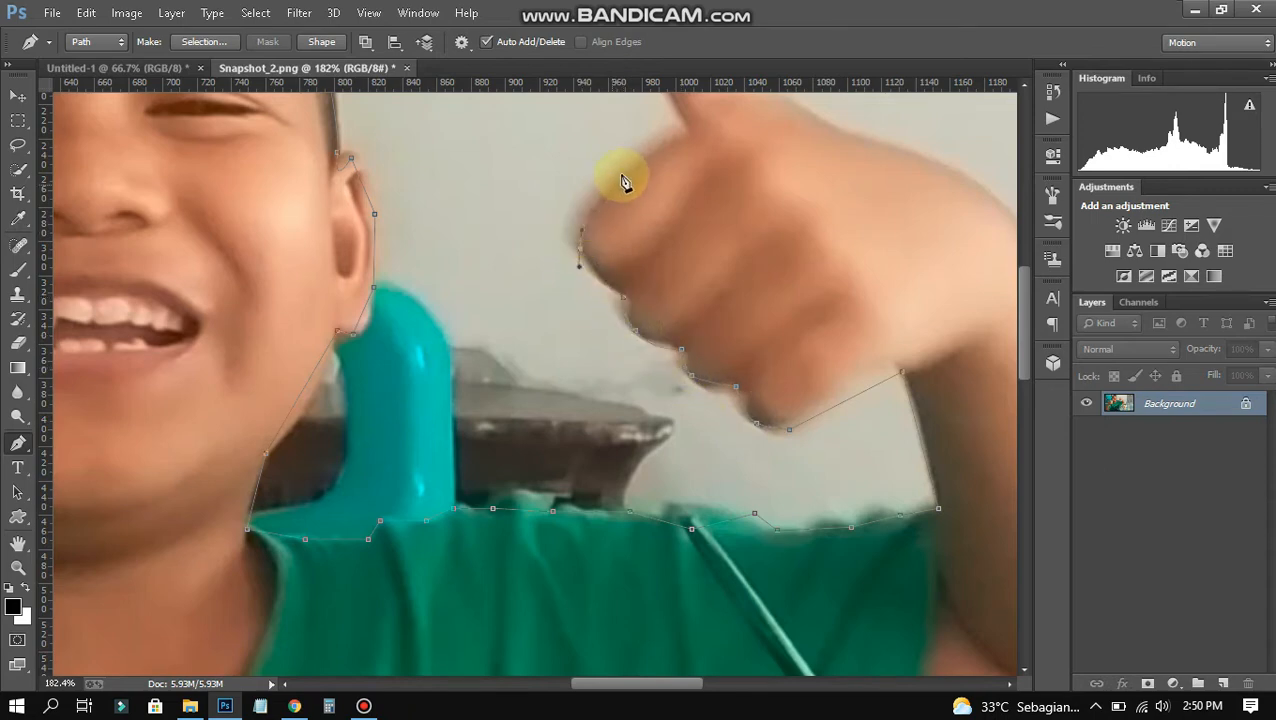
Outline the second hand's raised thumb and continue the path onto the back of the hand.
click(681, 128)
scroll(661, 262, up, 3)
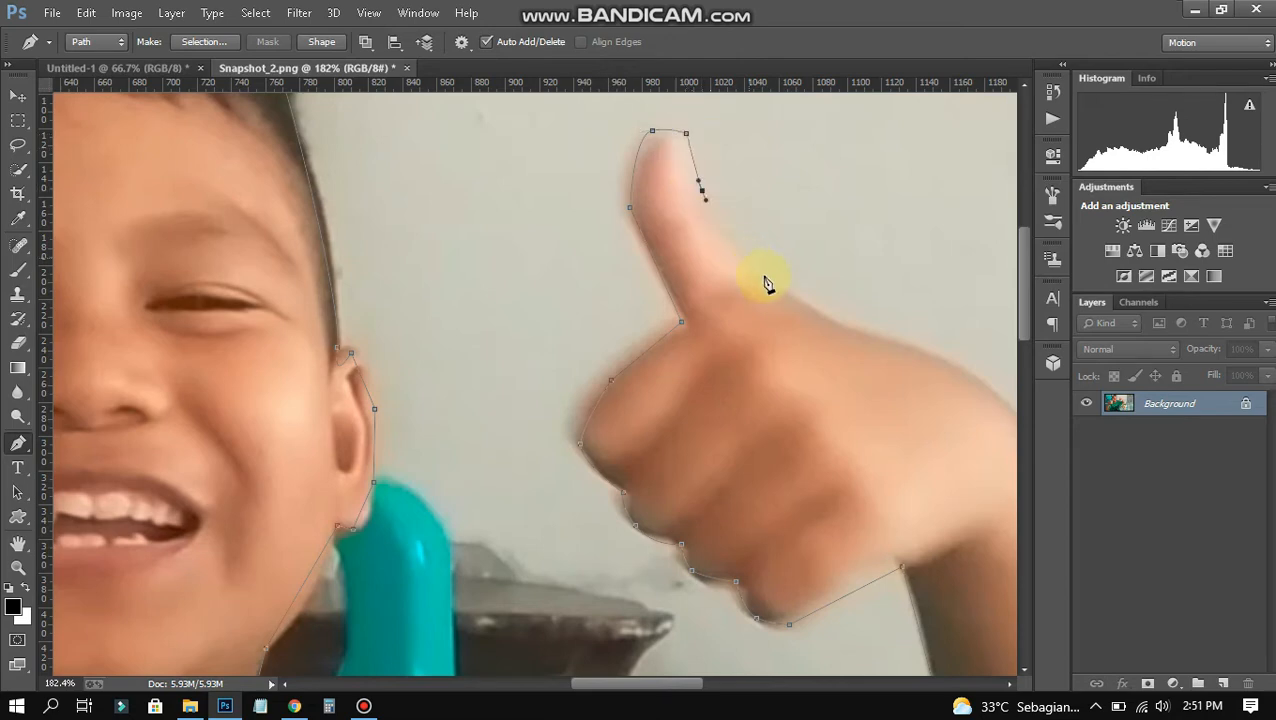
scroll(855, 335, right, 5)
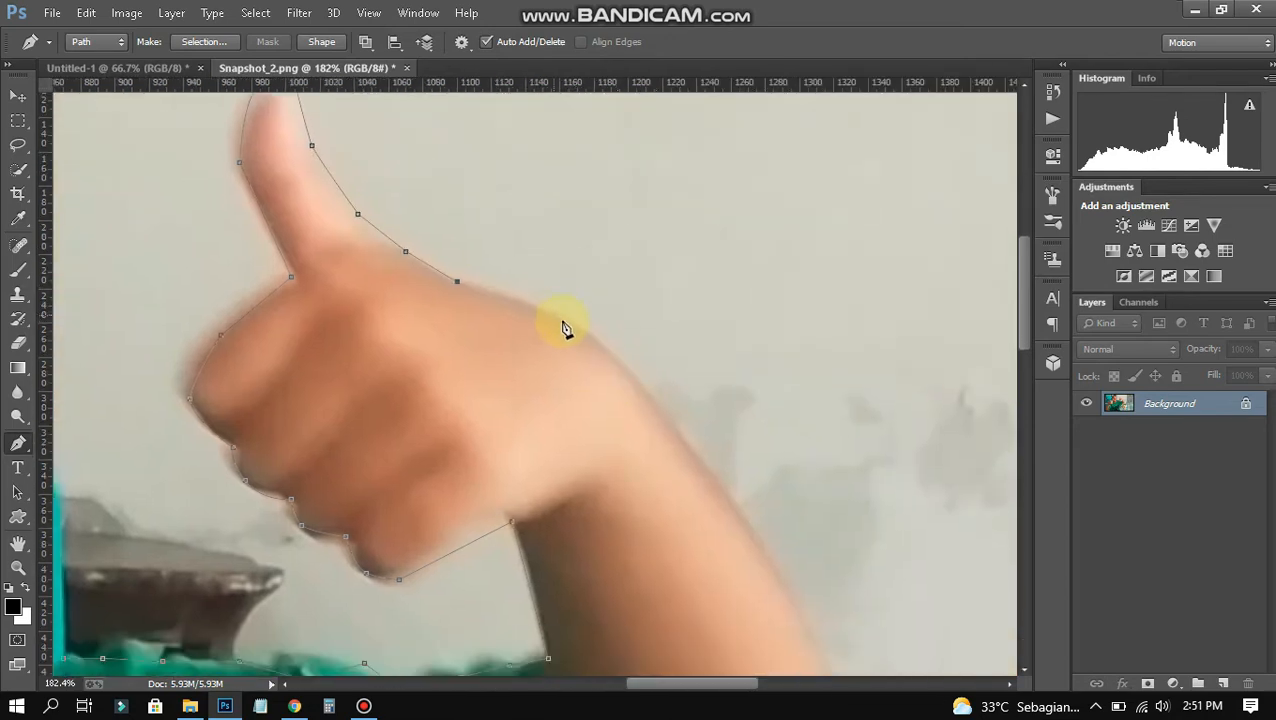
Trace the outer edge of the forearm with curves, around the elbow and beneath the upper arm.
drag(640, 380, 652, 395)
scroll(660, 410, down, 2)
drag(772, 447, 797, 496)
scroll(805, 480, down, 3)
scroll(815, 455, right, 1)
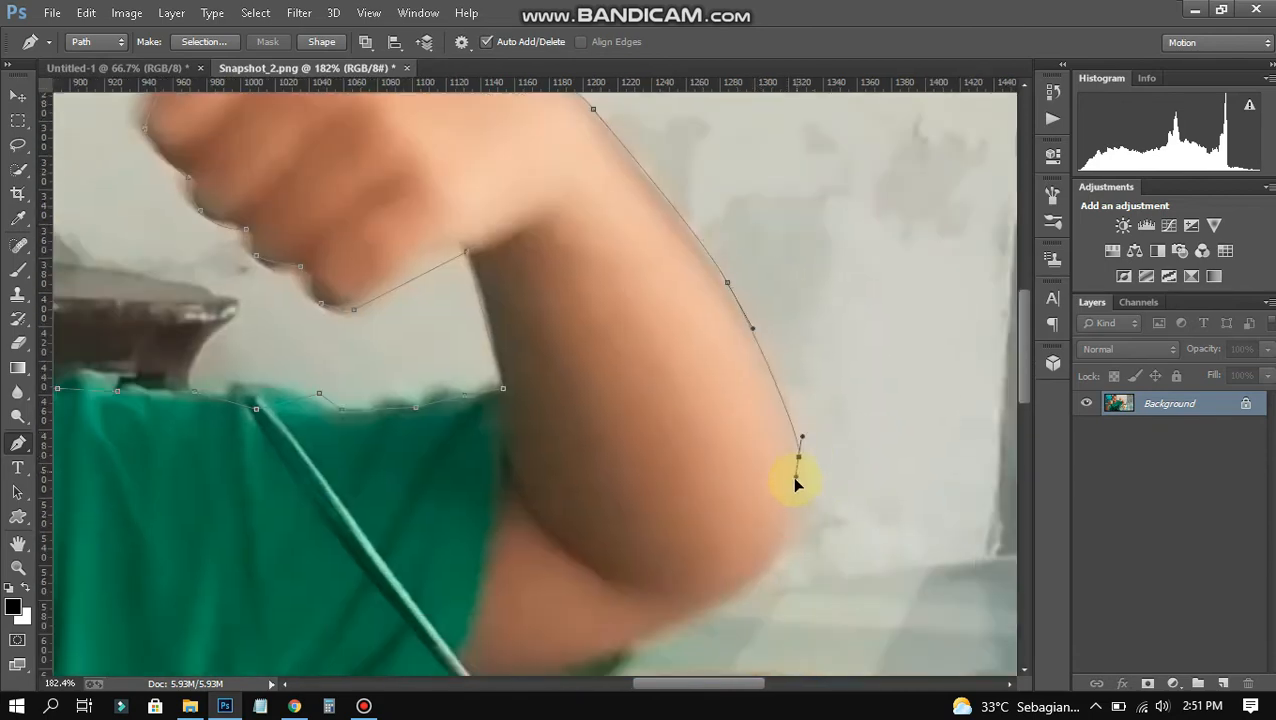
drag(767, 567, 755, 574)
scroll(645, 615, down, 2)
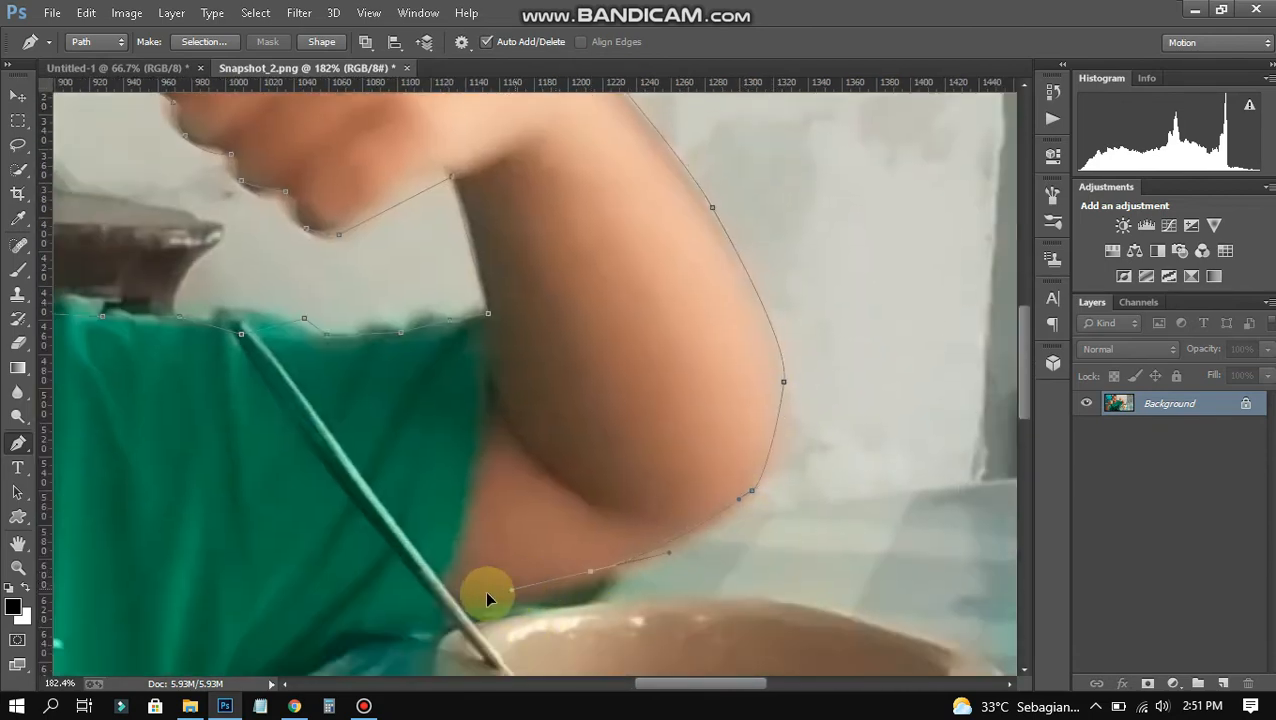
drag(488, 597, 323, 650)
Follow the shirt's edge beside the table and cup down to the bottom of the photo and close the path.
scroll(340, 615, left, 7)
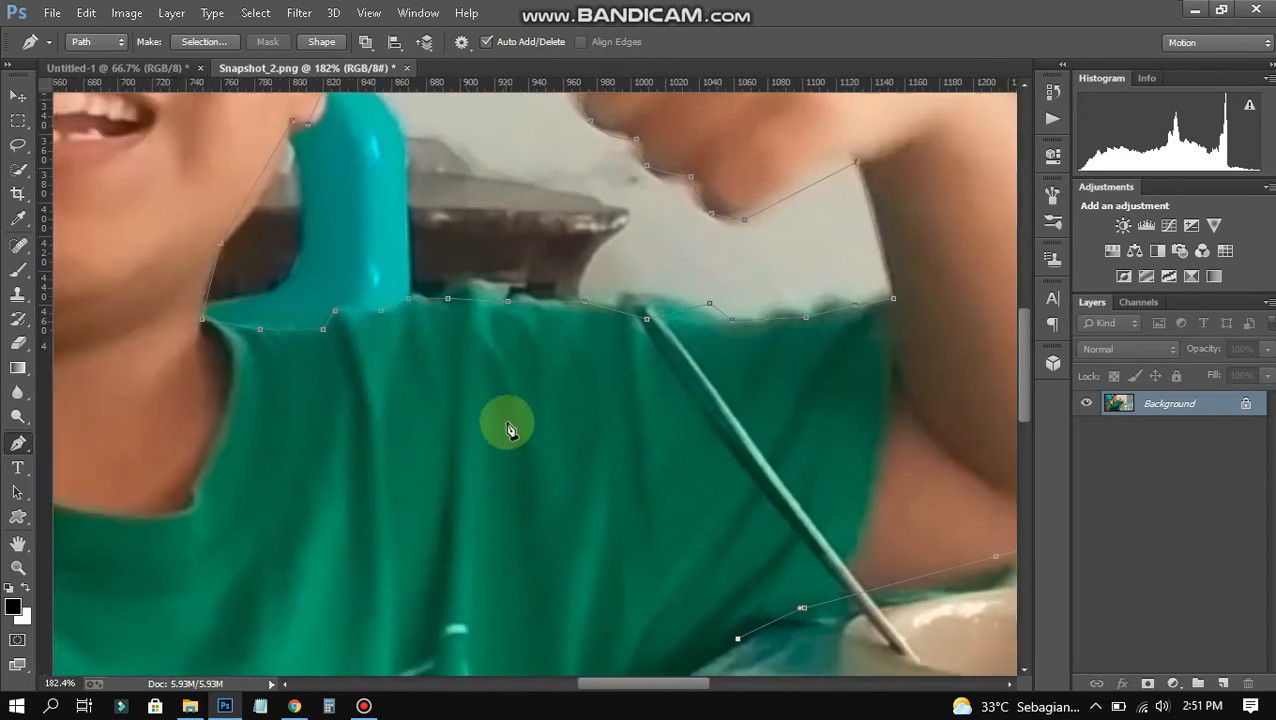
scroll(540, 450, down, 6)
click(571, 468)
click(525, 545)
scroll(480, 600, down, 2)
scroll(445, 612, left, 2)
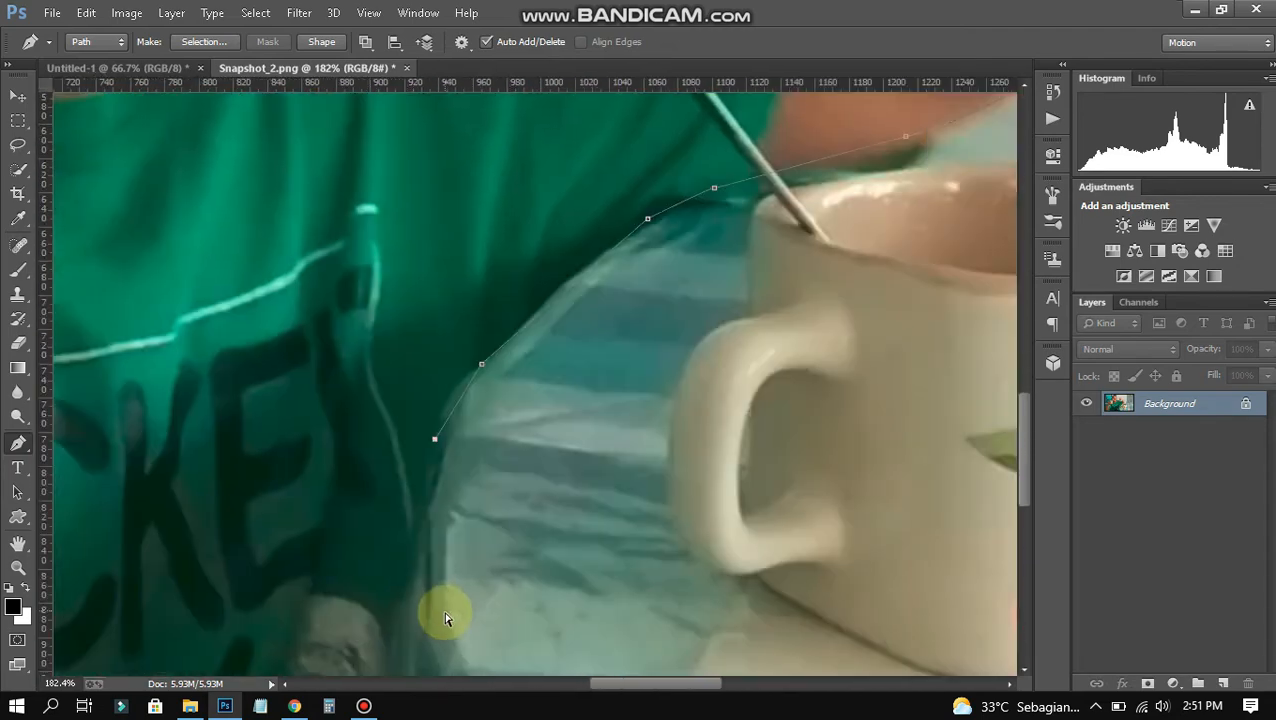
scroll(504, 541, left, 2)
scroll(515, 541, down, 6)
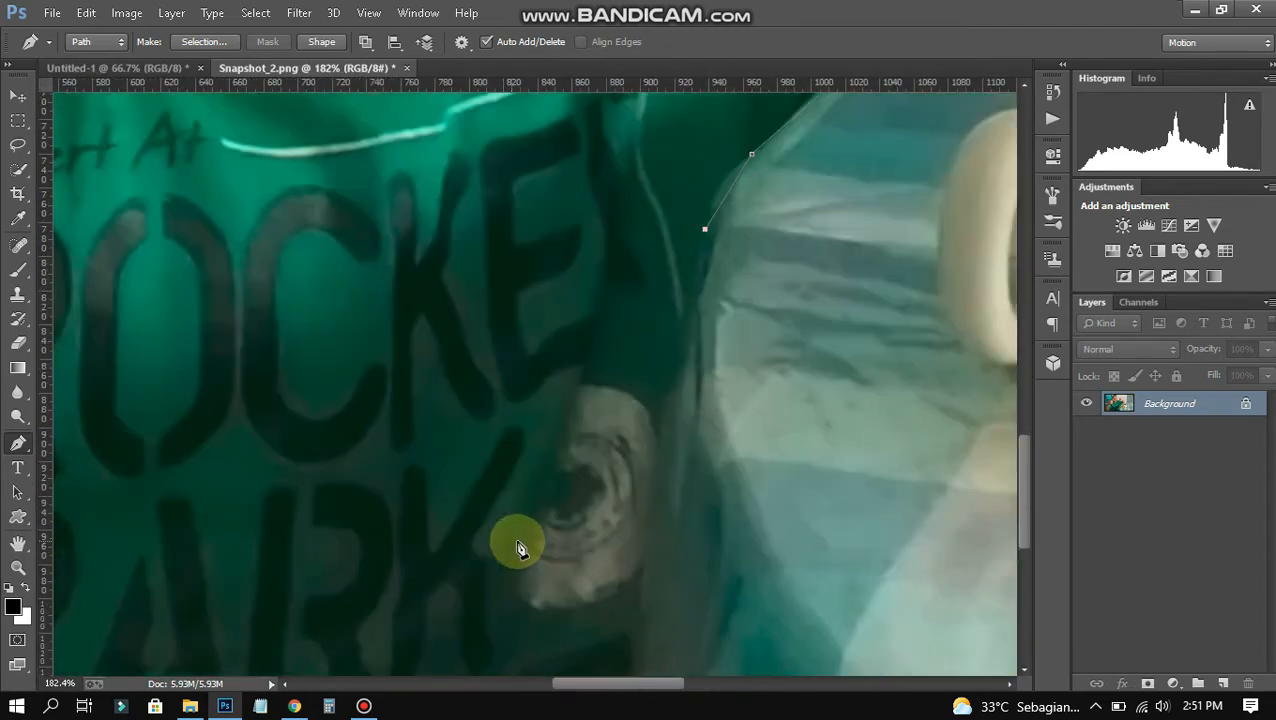
click(644, 409)
click(607, 619)
right_click(468, 246)
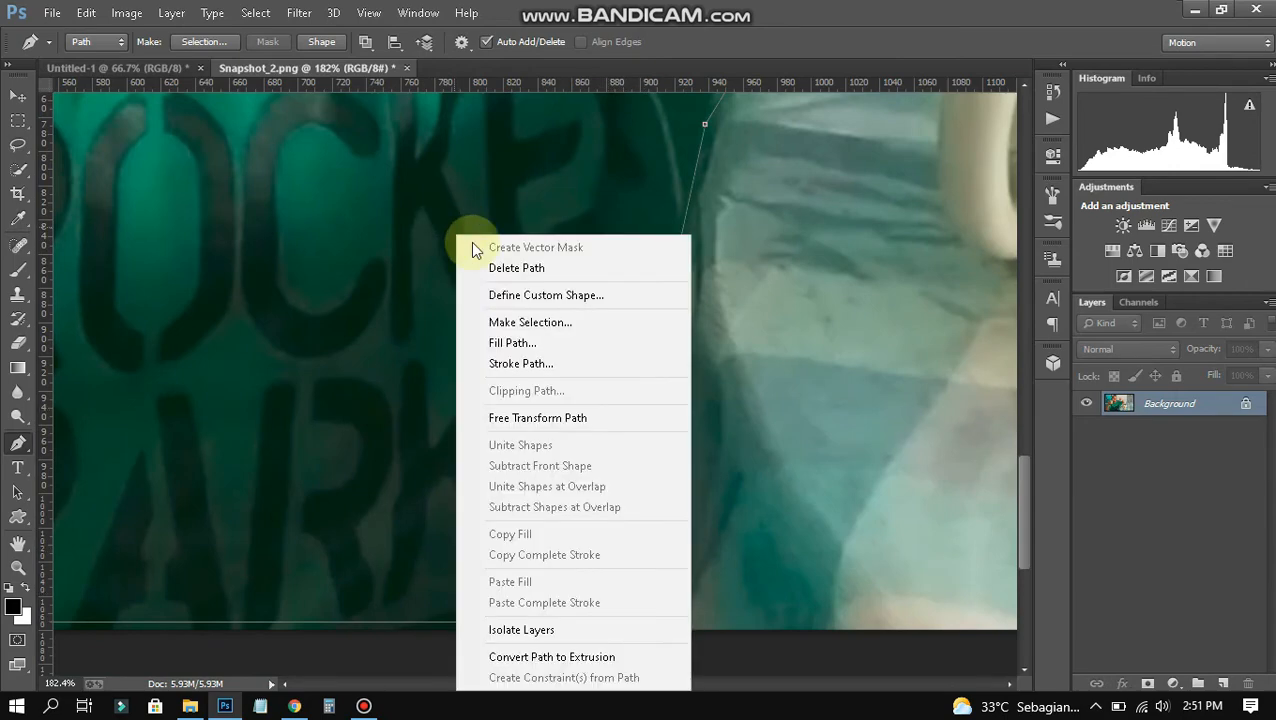
right_click(336, 190)
right_click(336, 188)
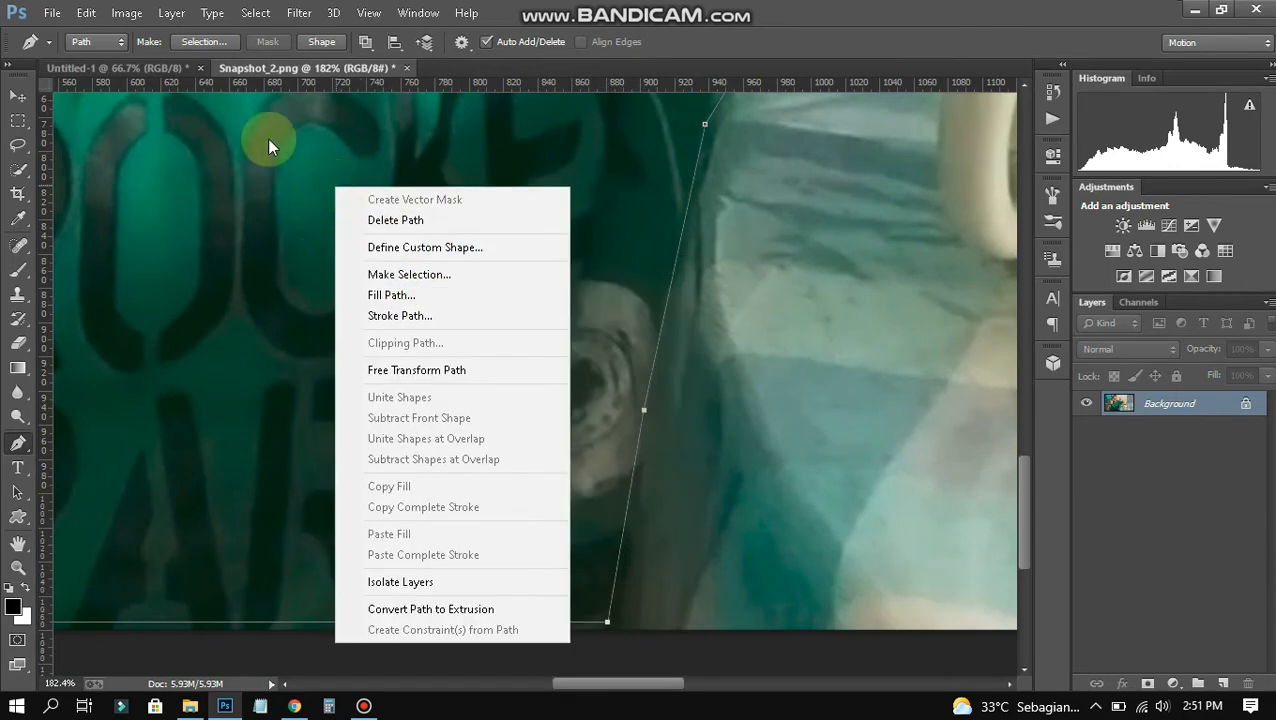
click(259, 286)
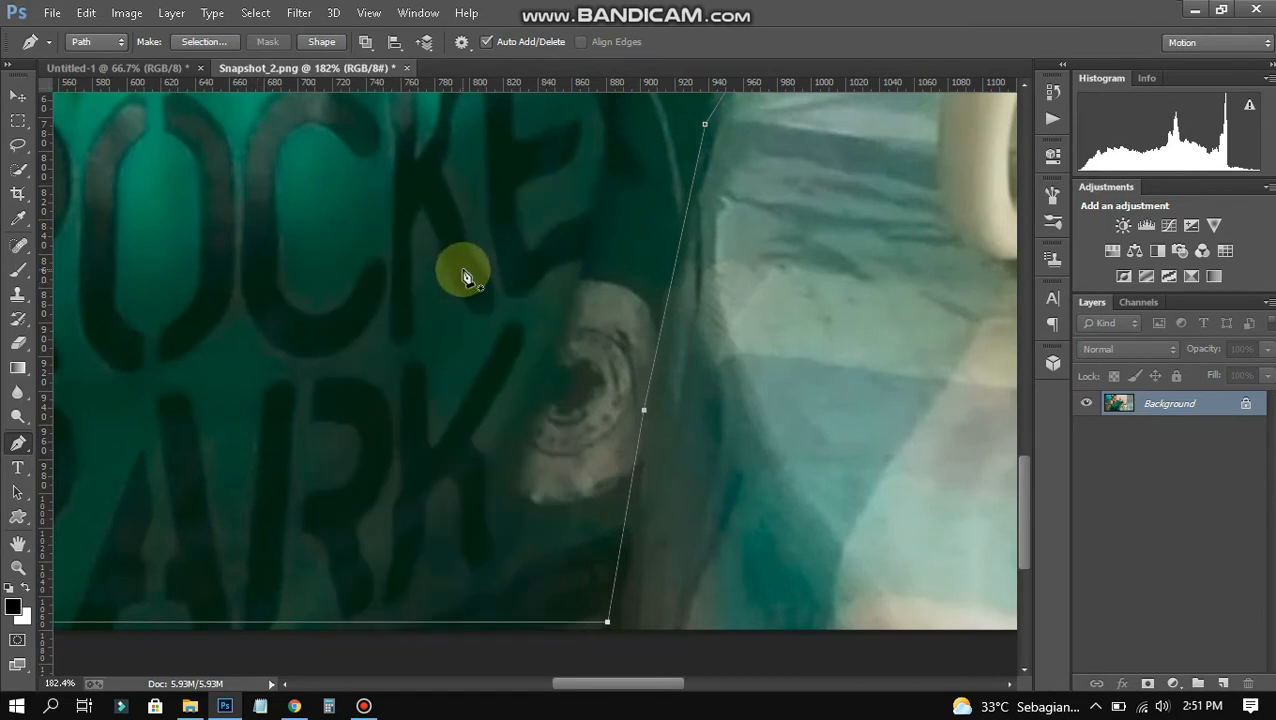
Convert the closed path around the boy into a selection.
scroll(463, 272, down, 6)
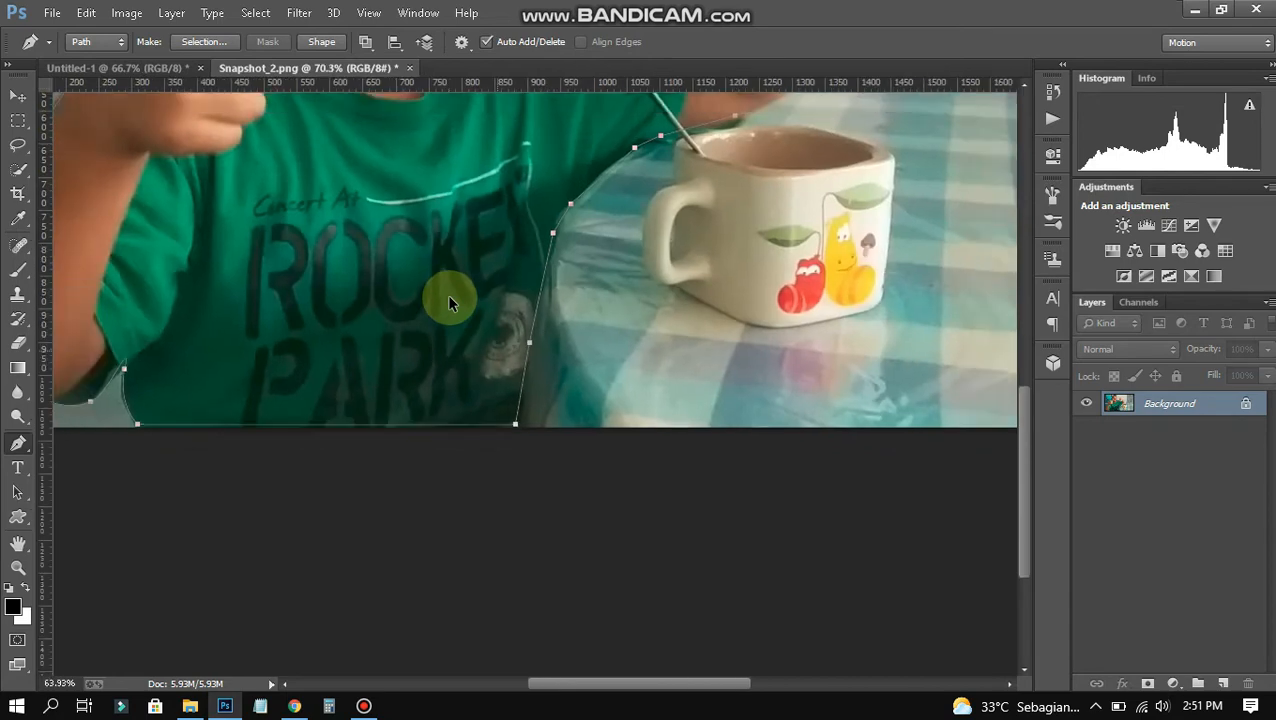
scroll(447, 297, down, 1)
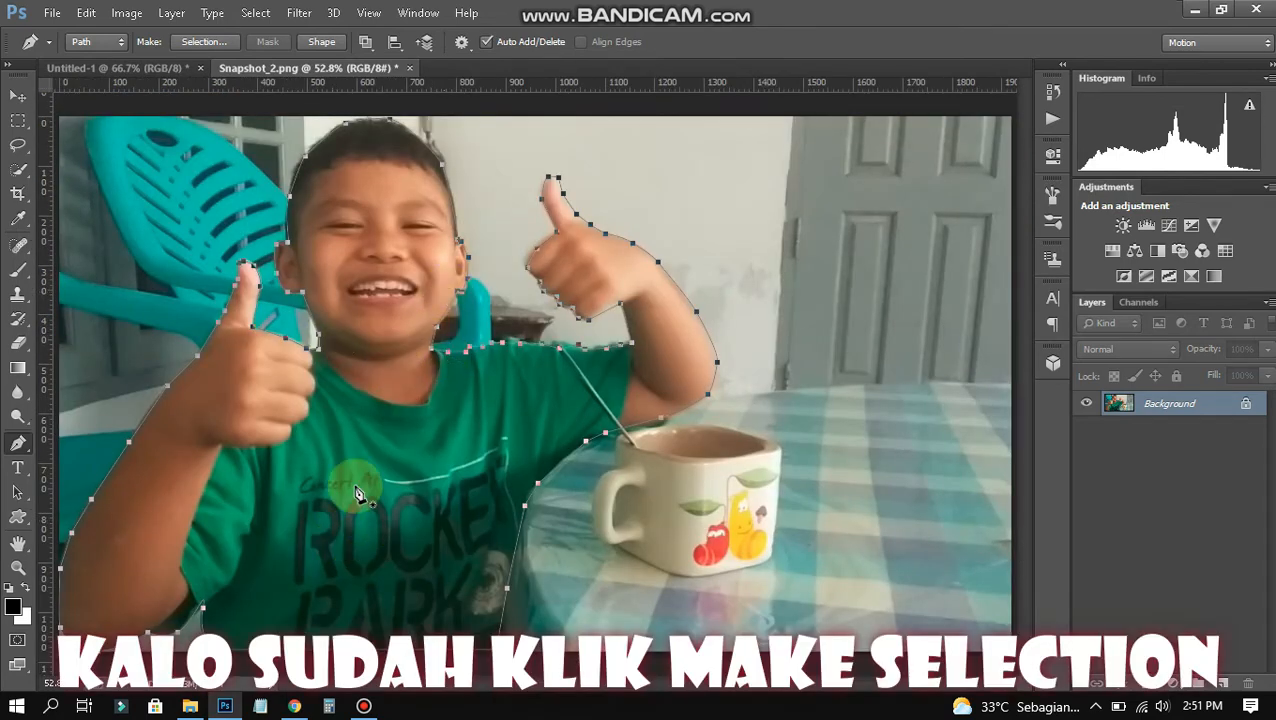
right_click(379, 450)
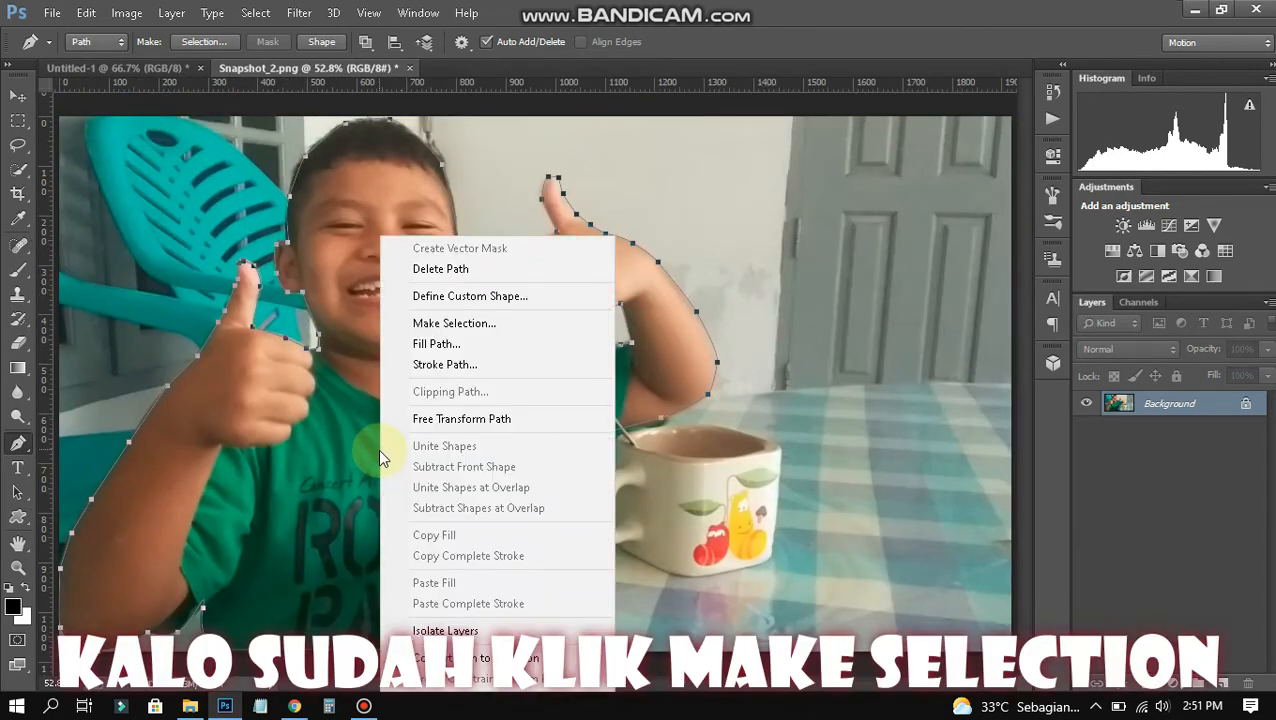
click(437, 323)
click(736, 200)
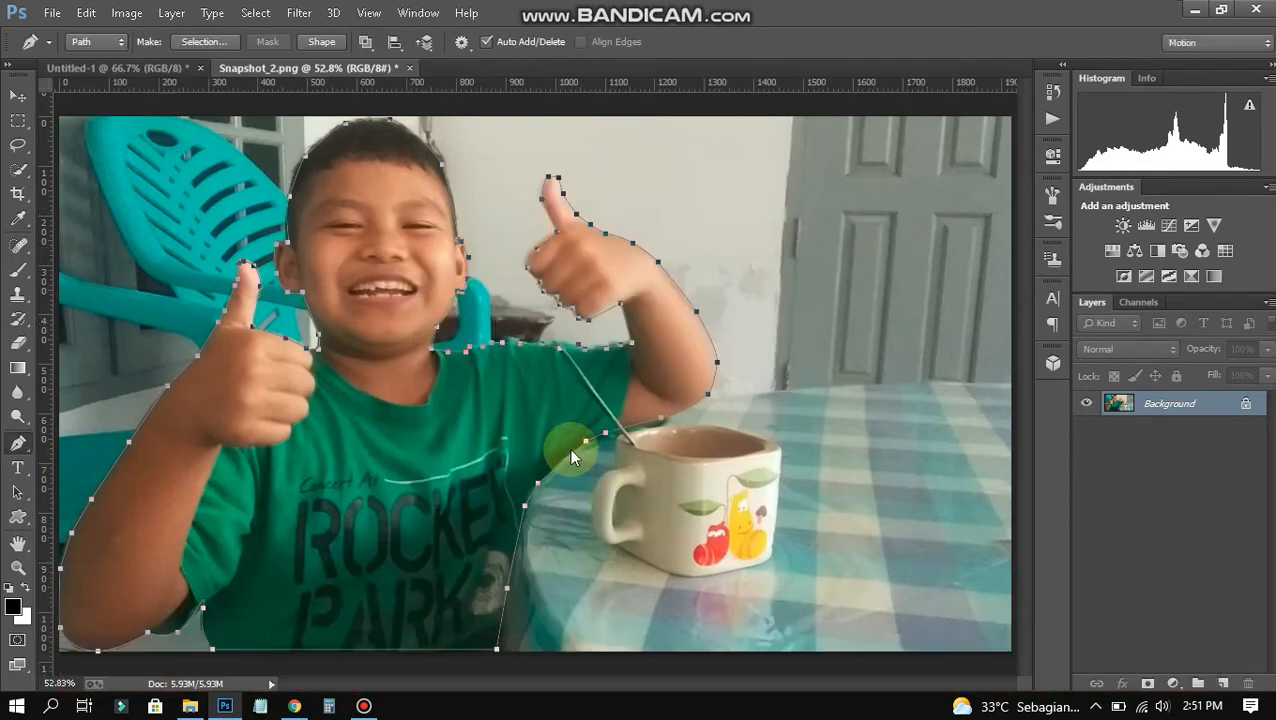
Move the selected boy into the Untitled-1 document and scale him proportionally to about 35% in the canvas's lower-left corner.
click(17, 96)
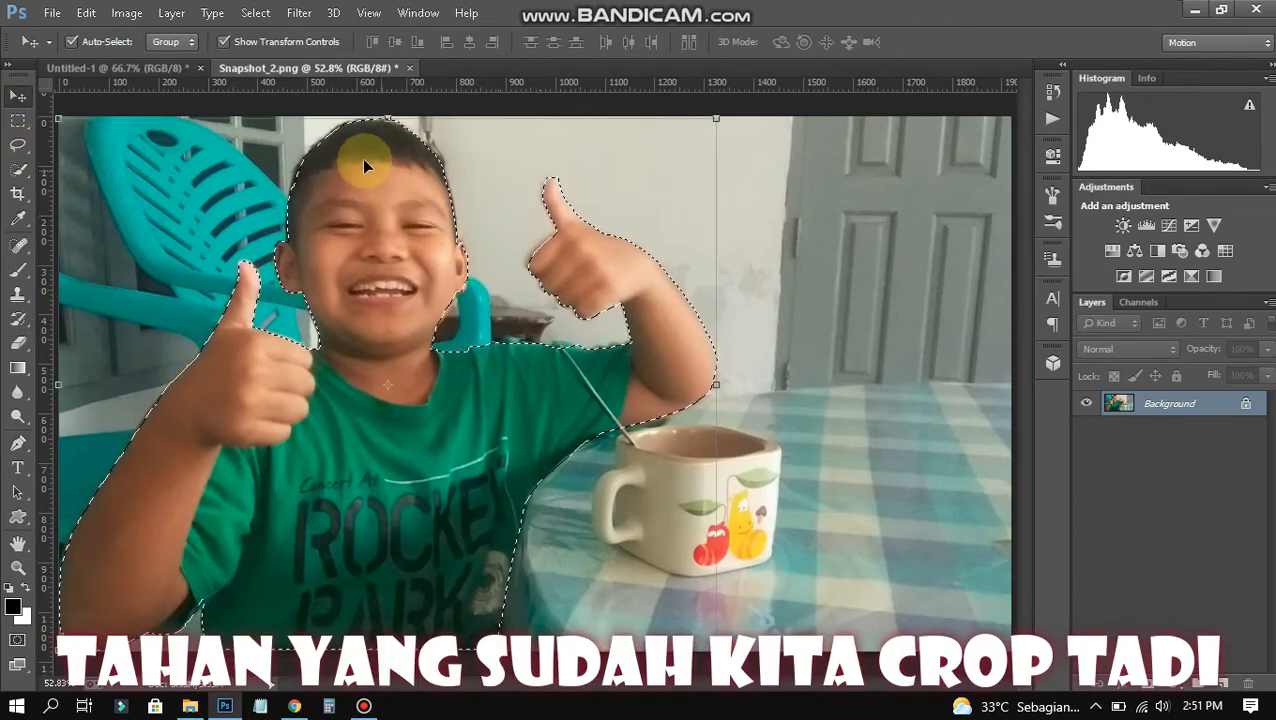
drag(362, 159, 440, 215)
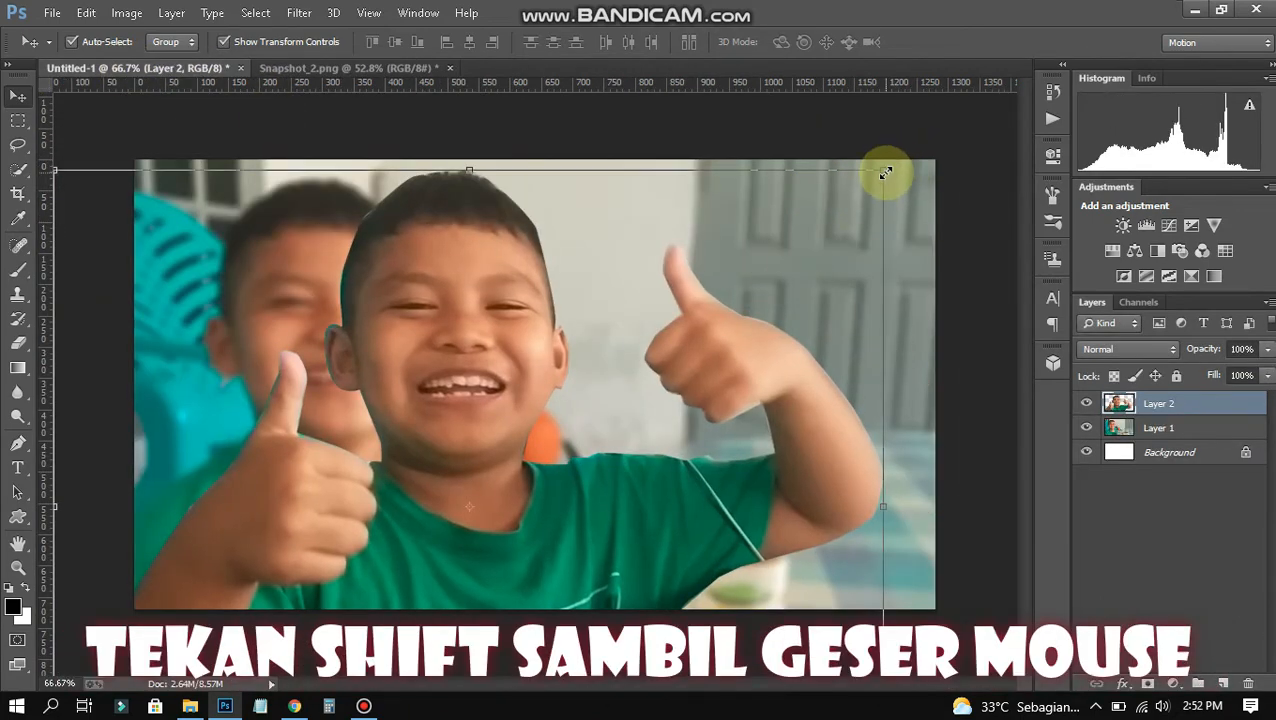
drag(886, 176, 296, 390)
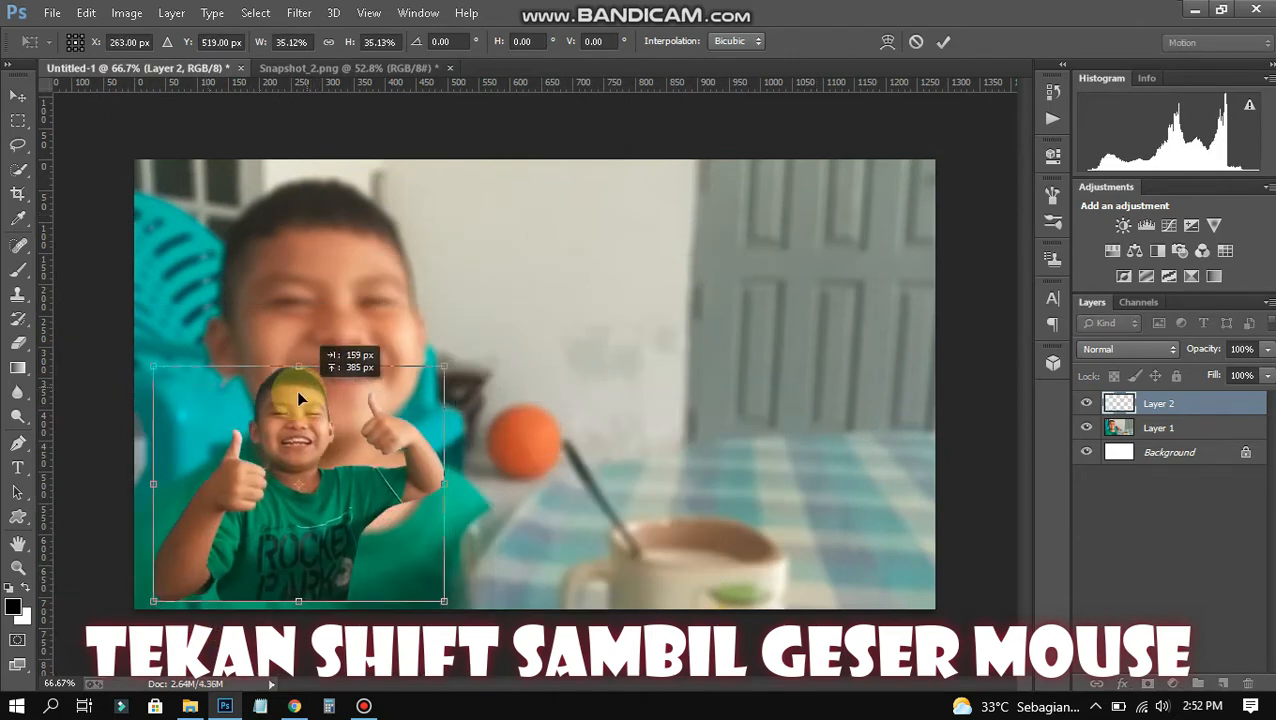
click(946, 45)
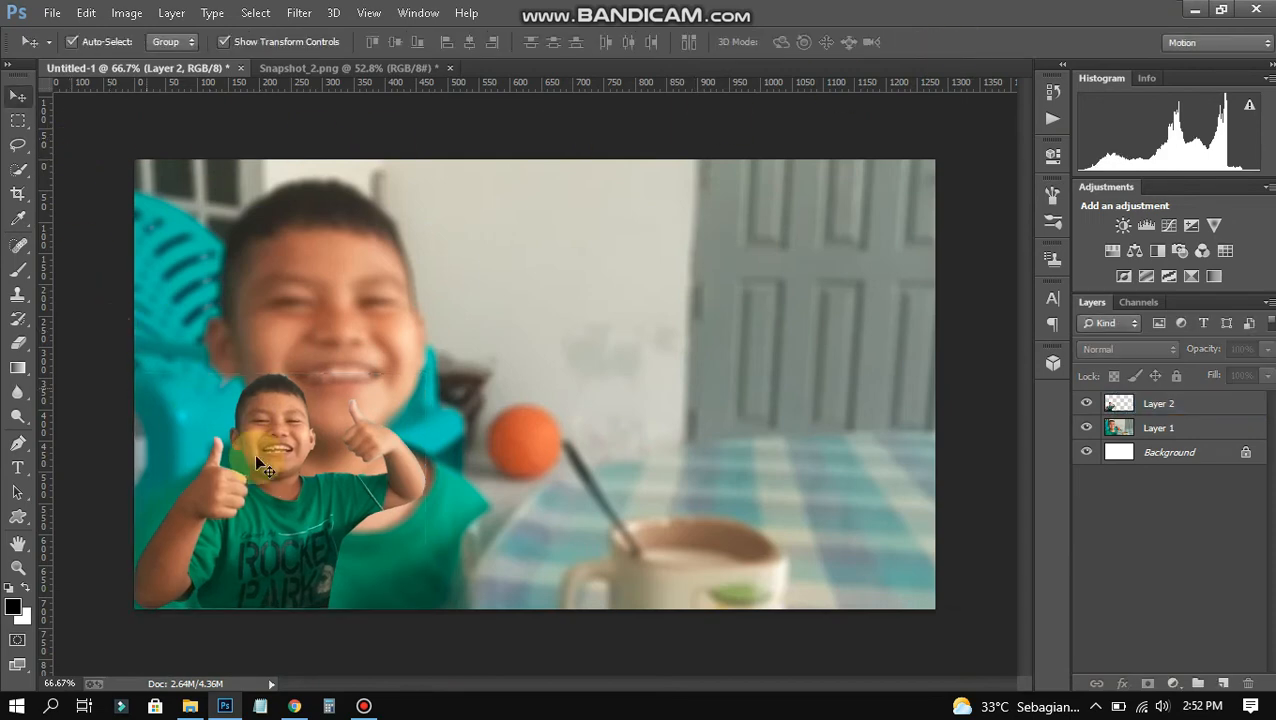
Enlarge the boy cutout proportionally to about 136%, keeping it anchored in the canvas's lower-left corner.
click(300, 495)
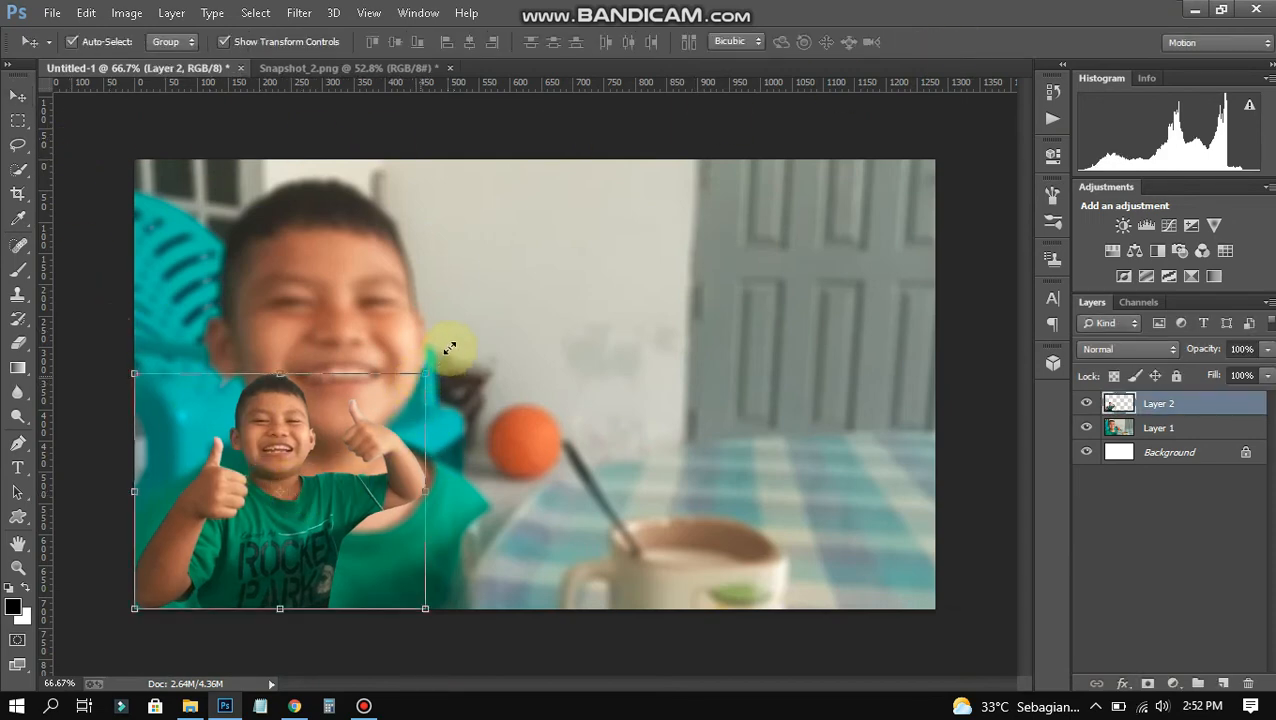
drag(419, 376, 531, 288)
click(946, 41)
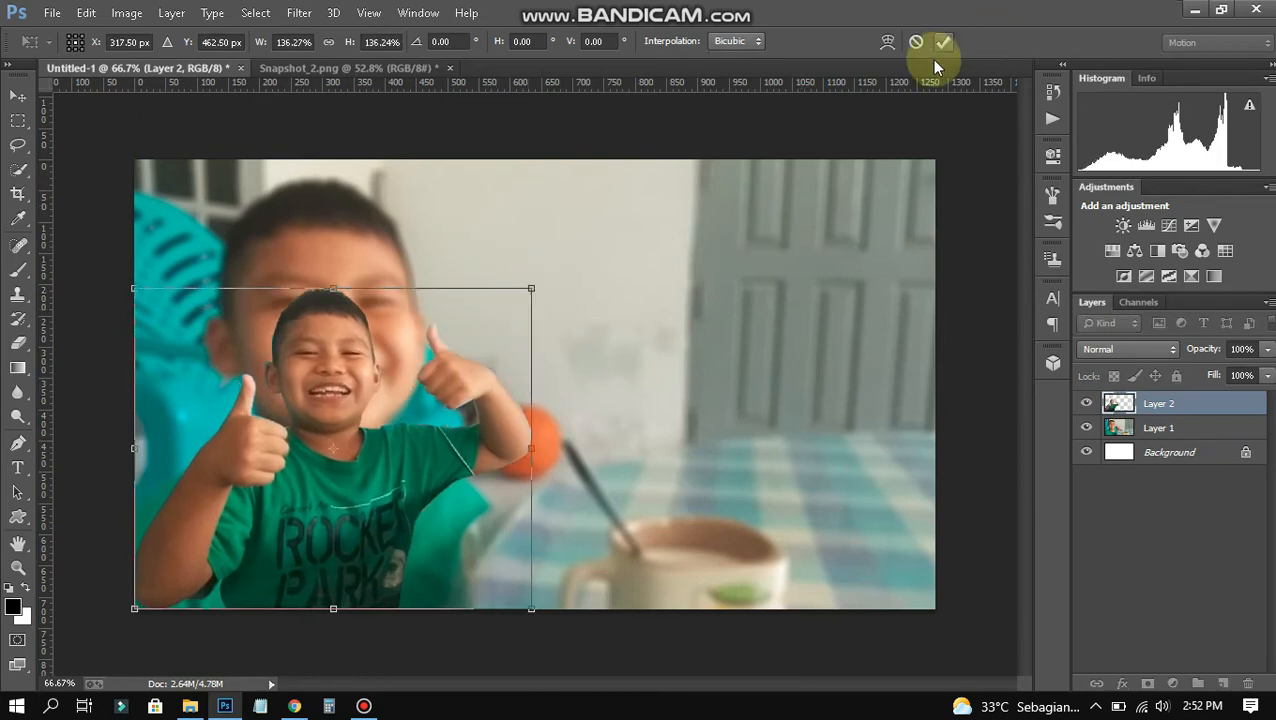
click(910, 130)
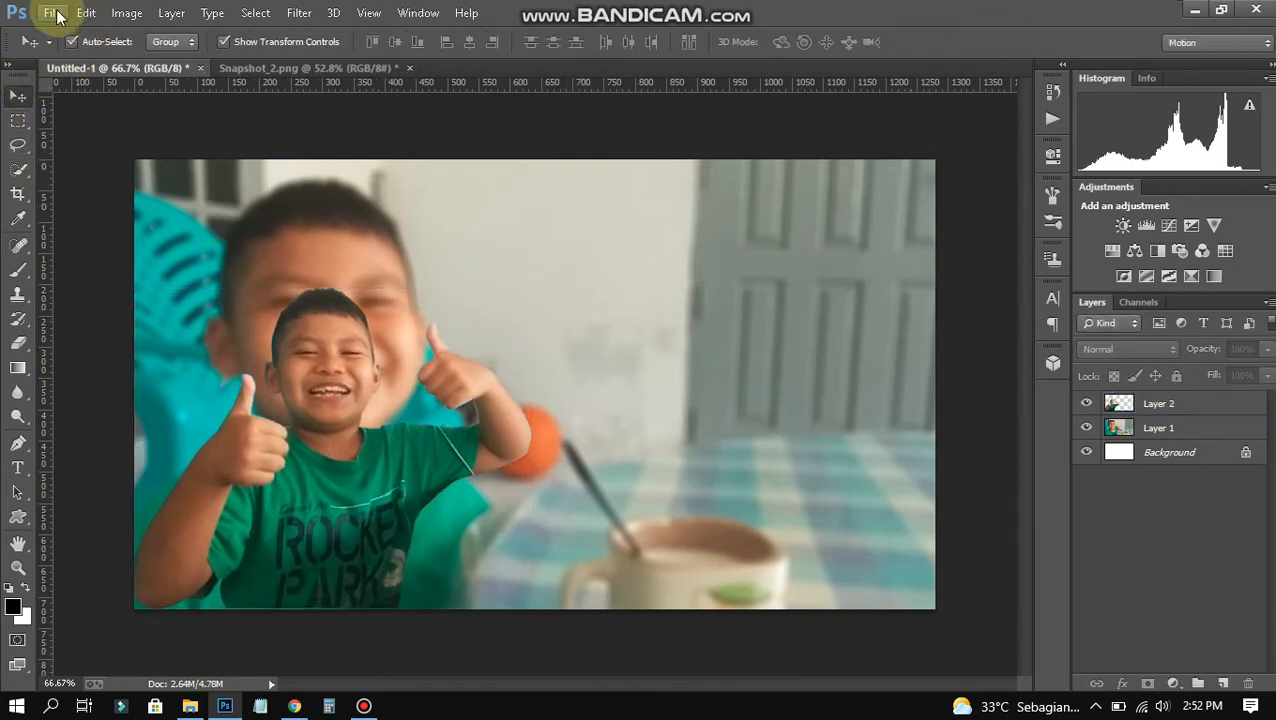
Add a Stroke layer style to the boy cutout's layer with a size of 5 px.
click(55, 13)
click(338, 491)
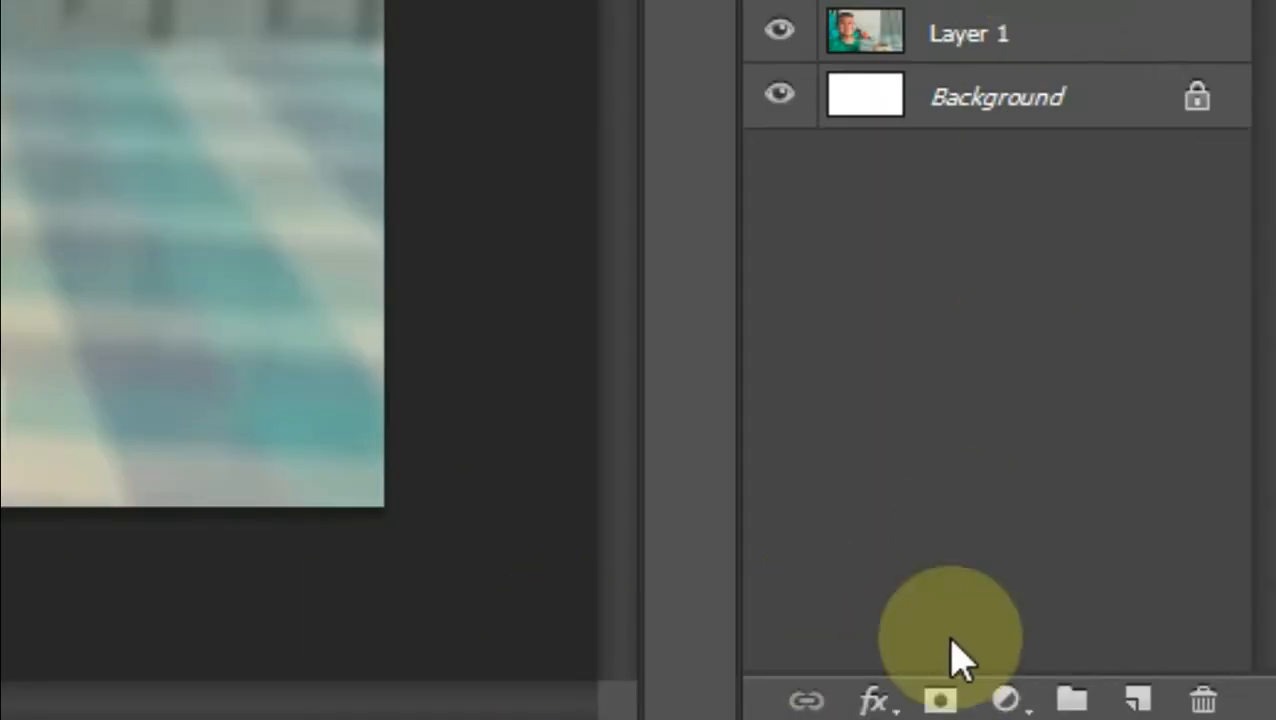
click(875, 700)
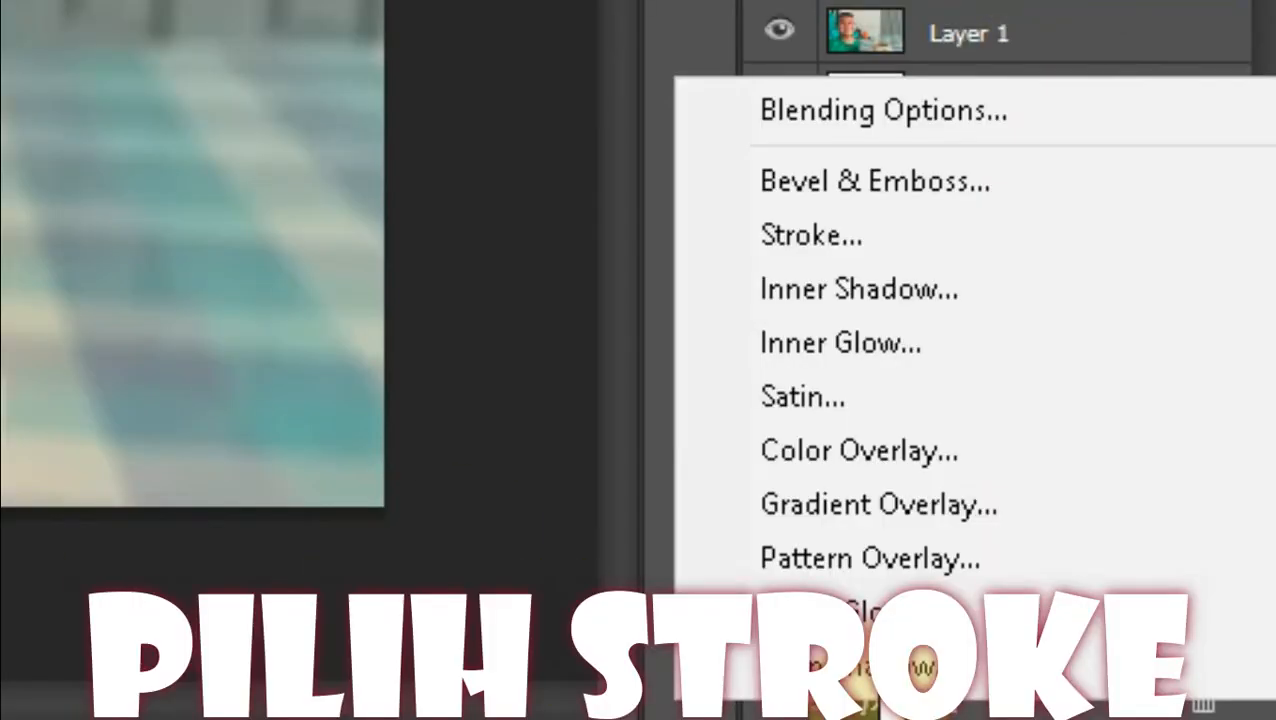
click(826, 240)
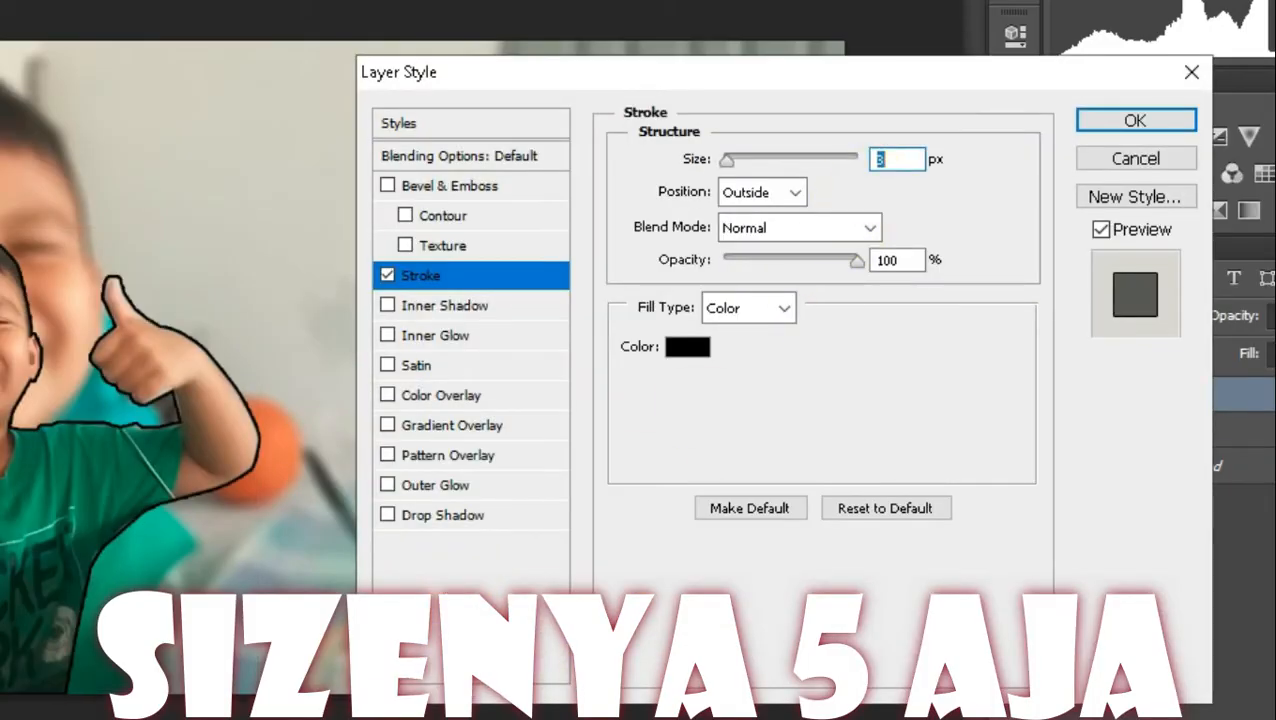
text(5)
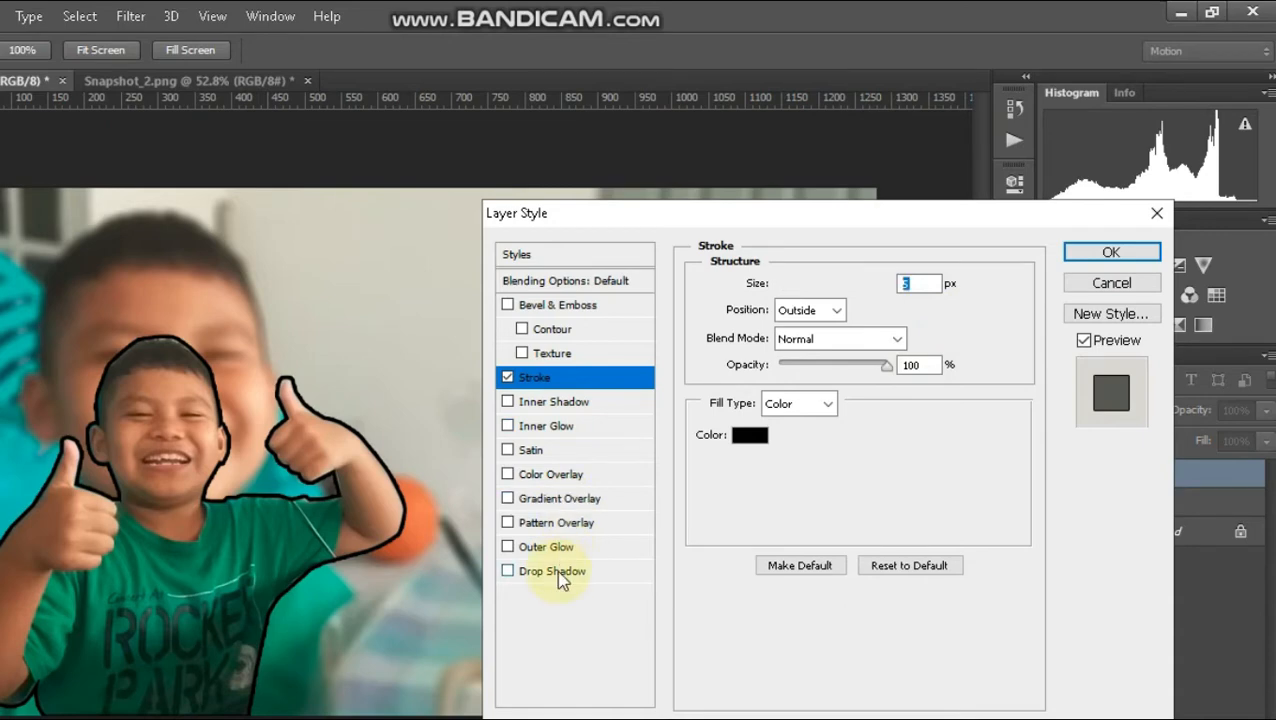
Add a drop shadow to the cutout with Normal blend mode, 50% opacity, 0 px distance, 30% spread and 50 px size.
click(558, 574)
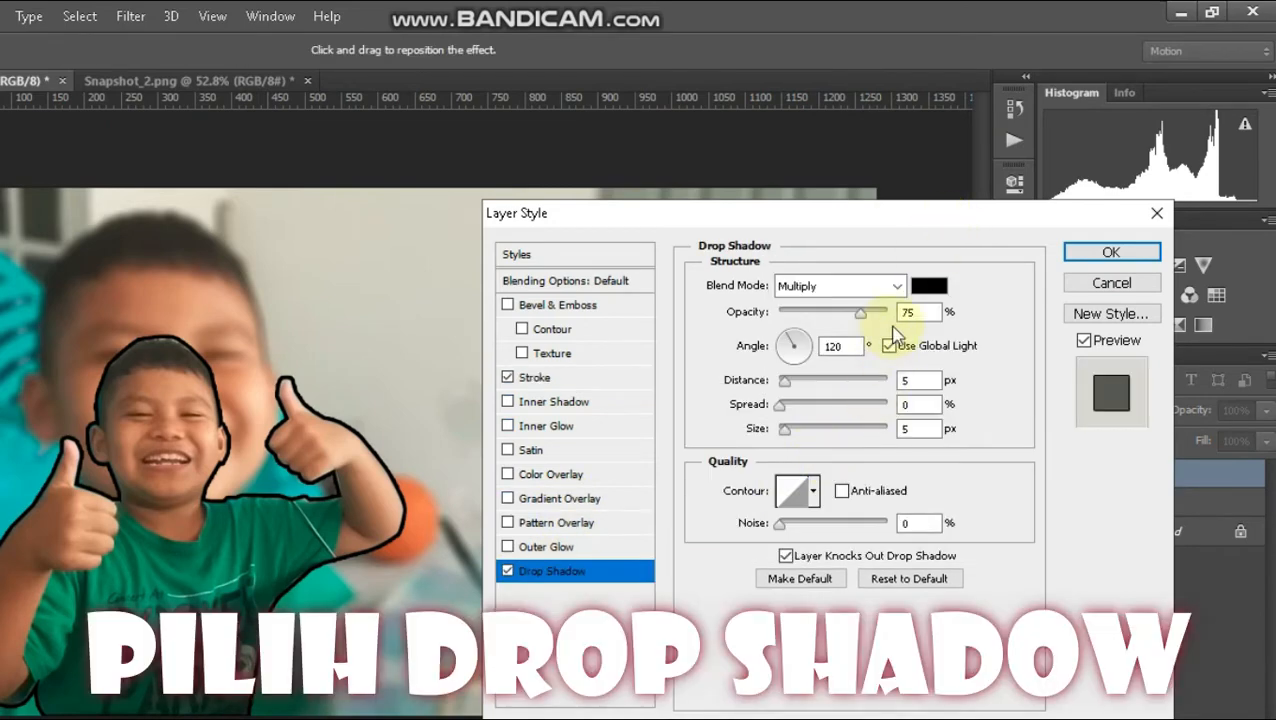
text(5)
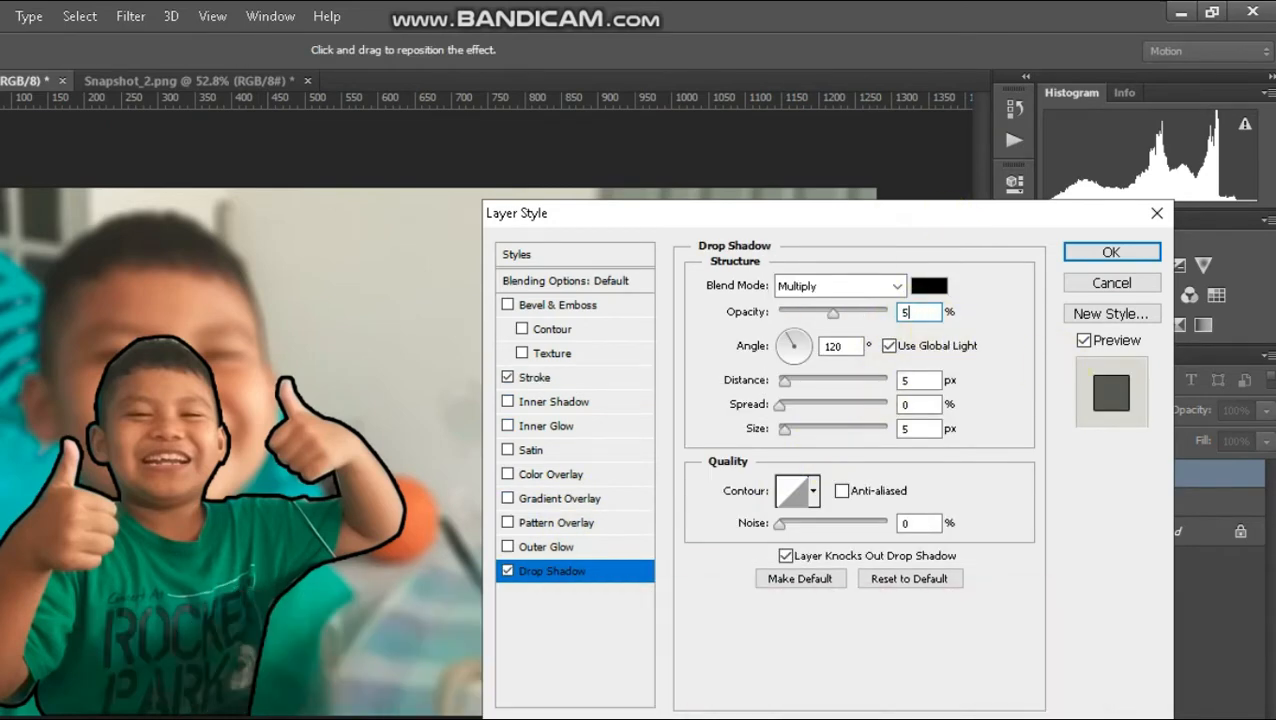
click(918, 430)
text(0)
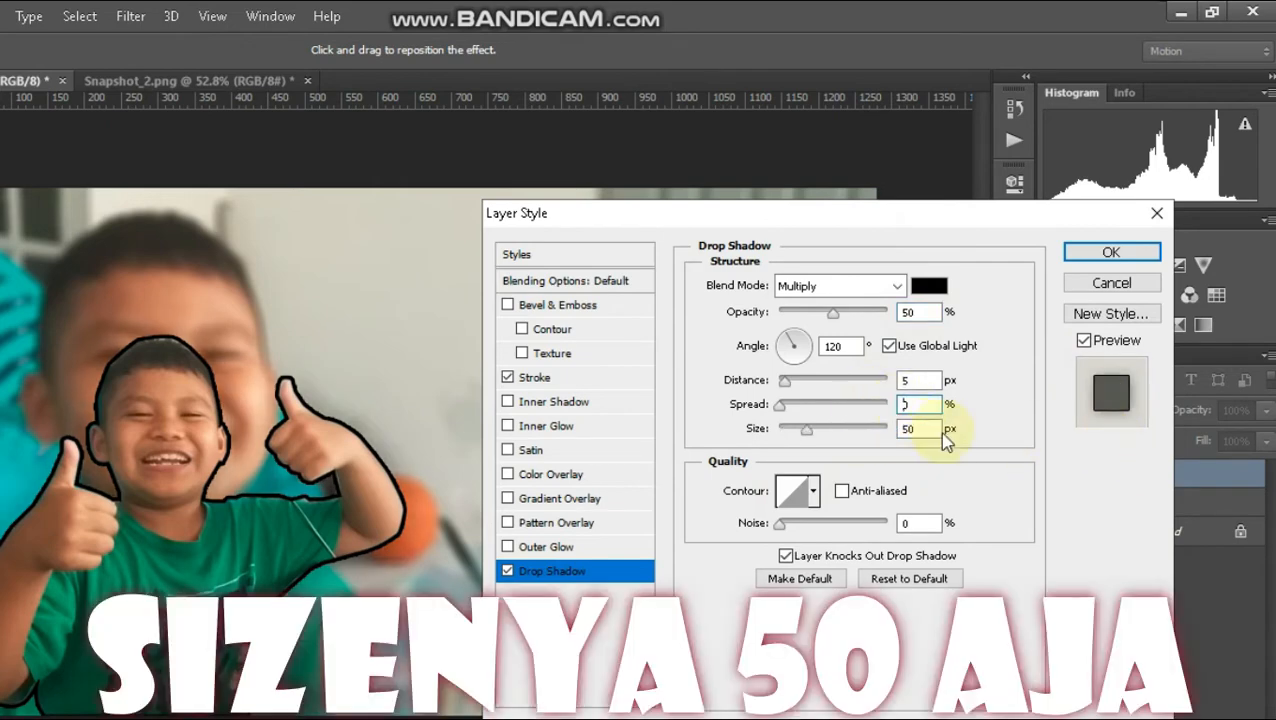
text(30)
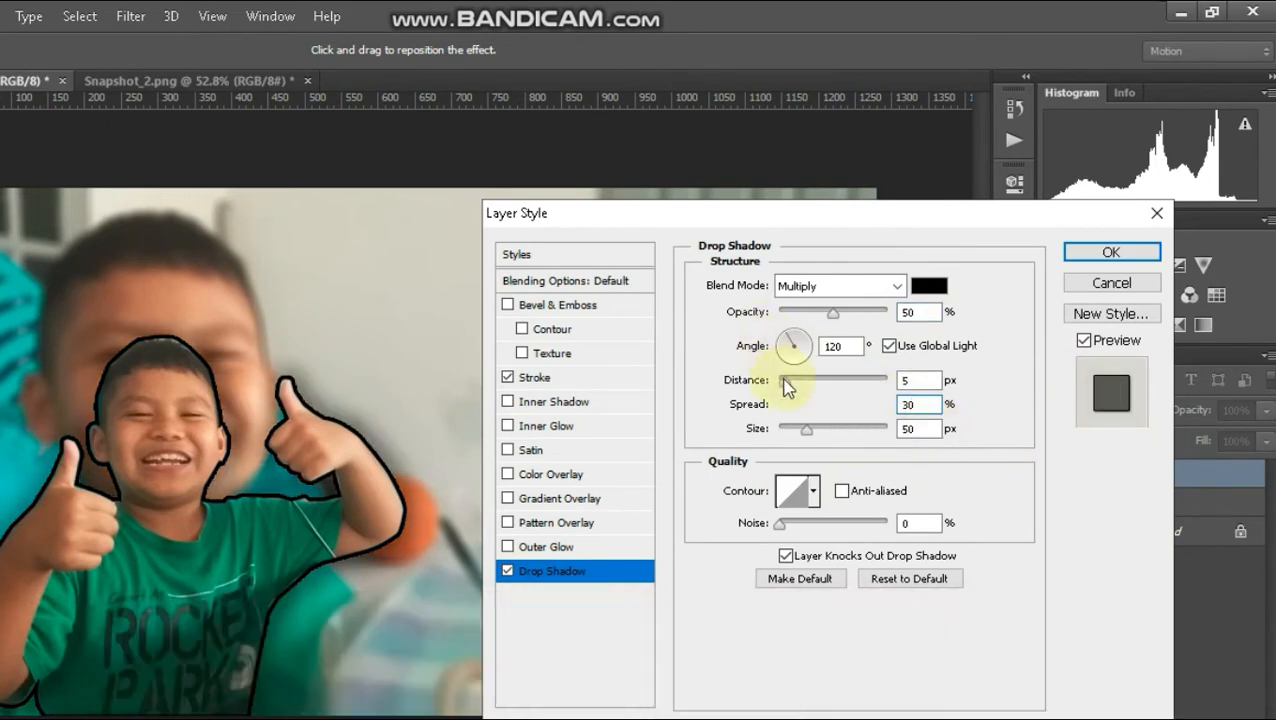
click(895, 287)
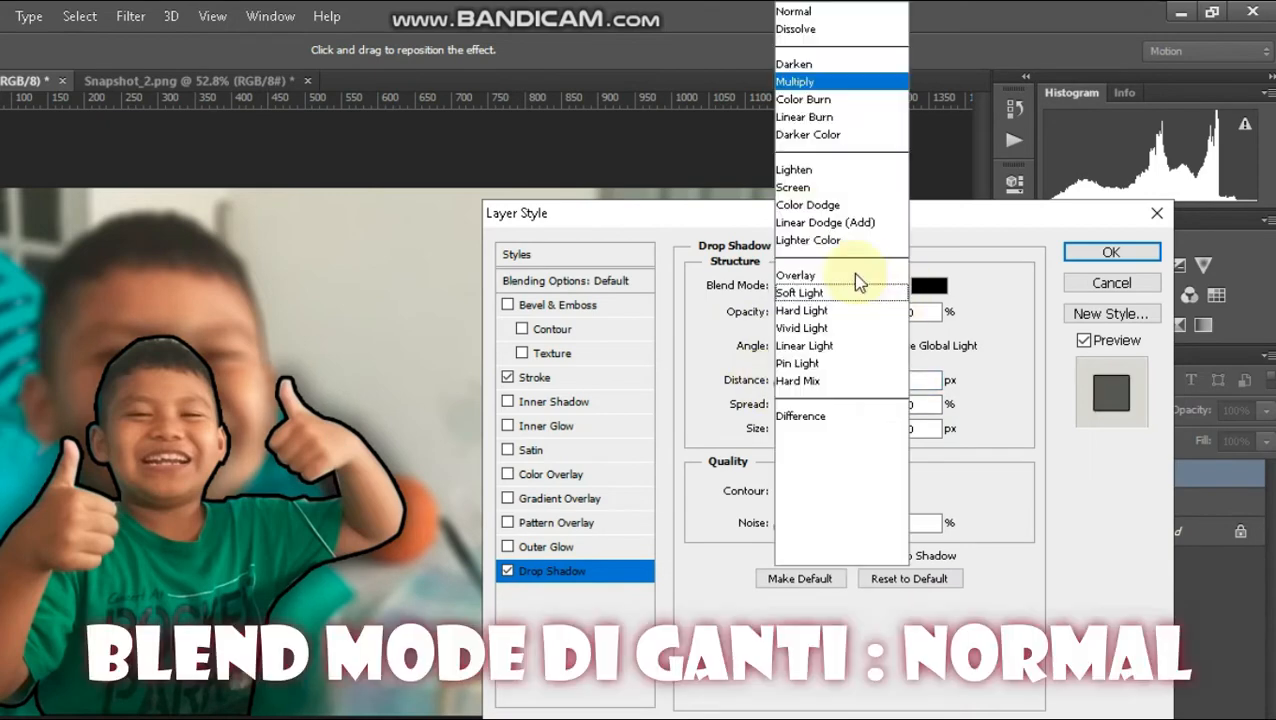
click(808, 12)
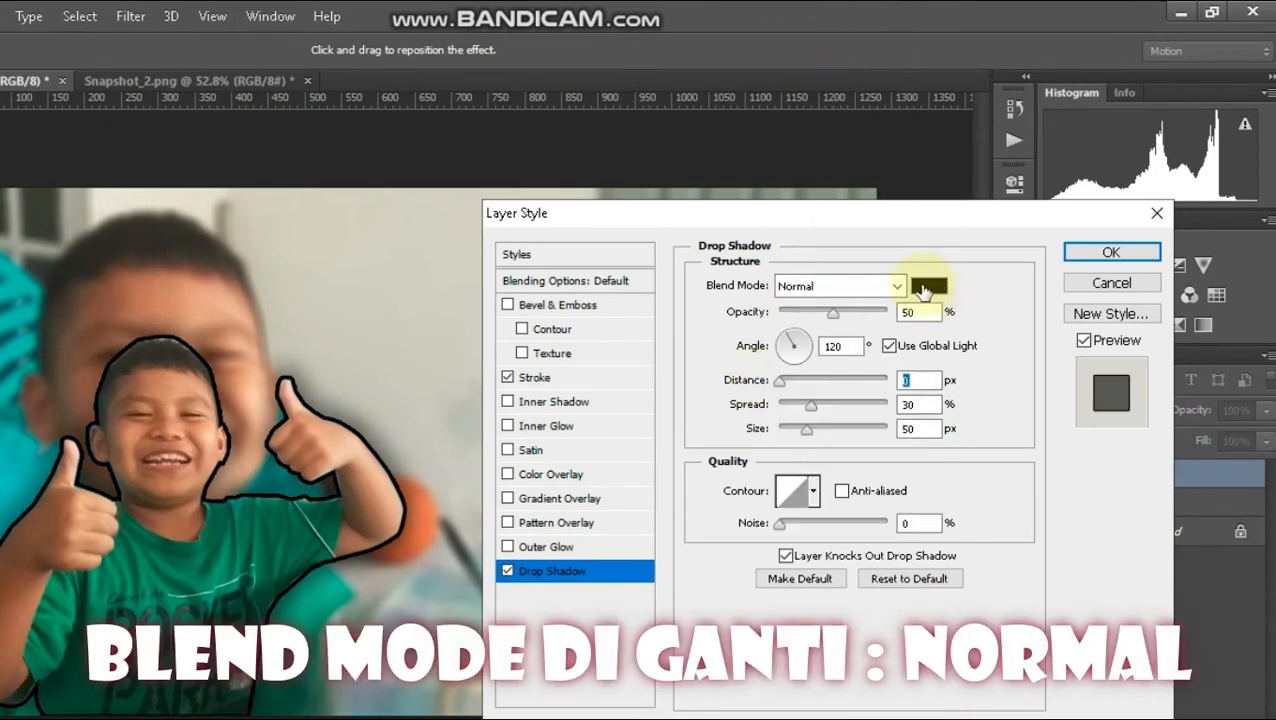
Set the drop shadow's colour to bright green, #00ff1e.
click(927, 287)
click(556, 384)
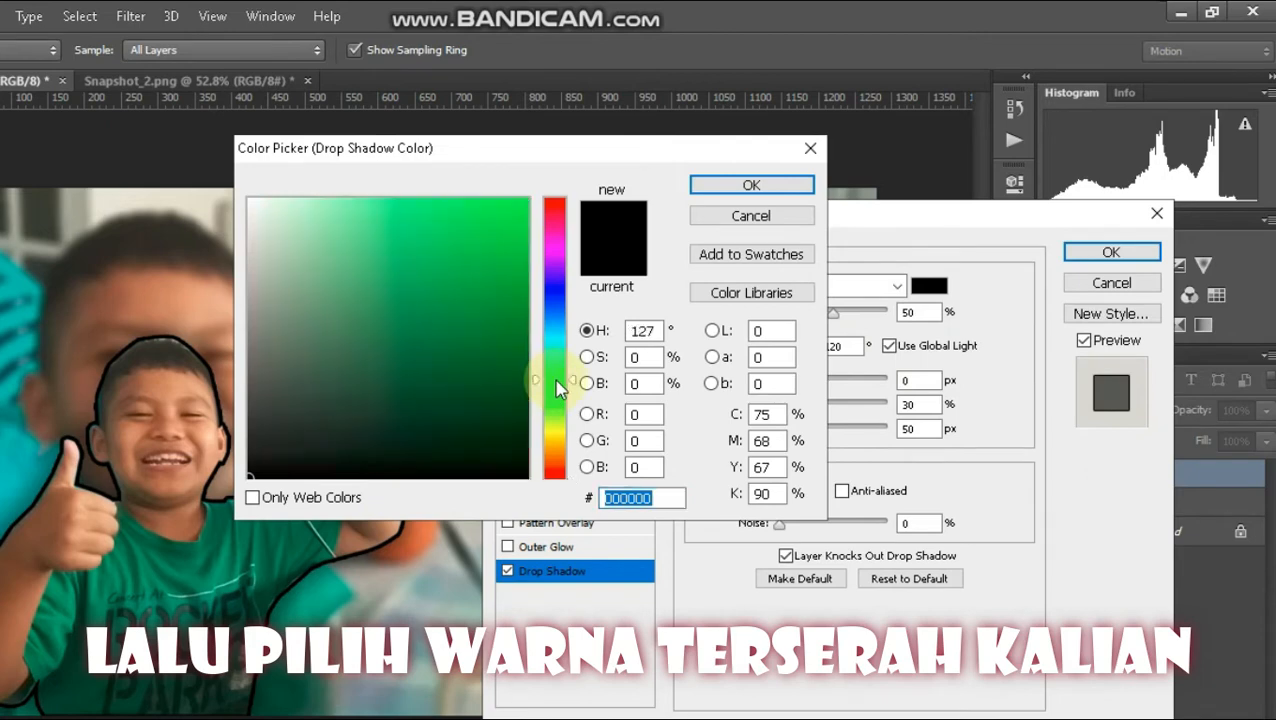
click(497, 211)
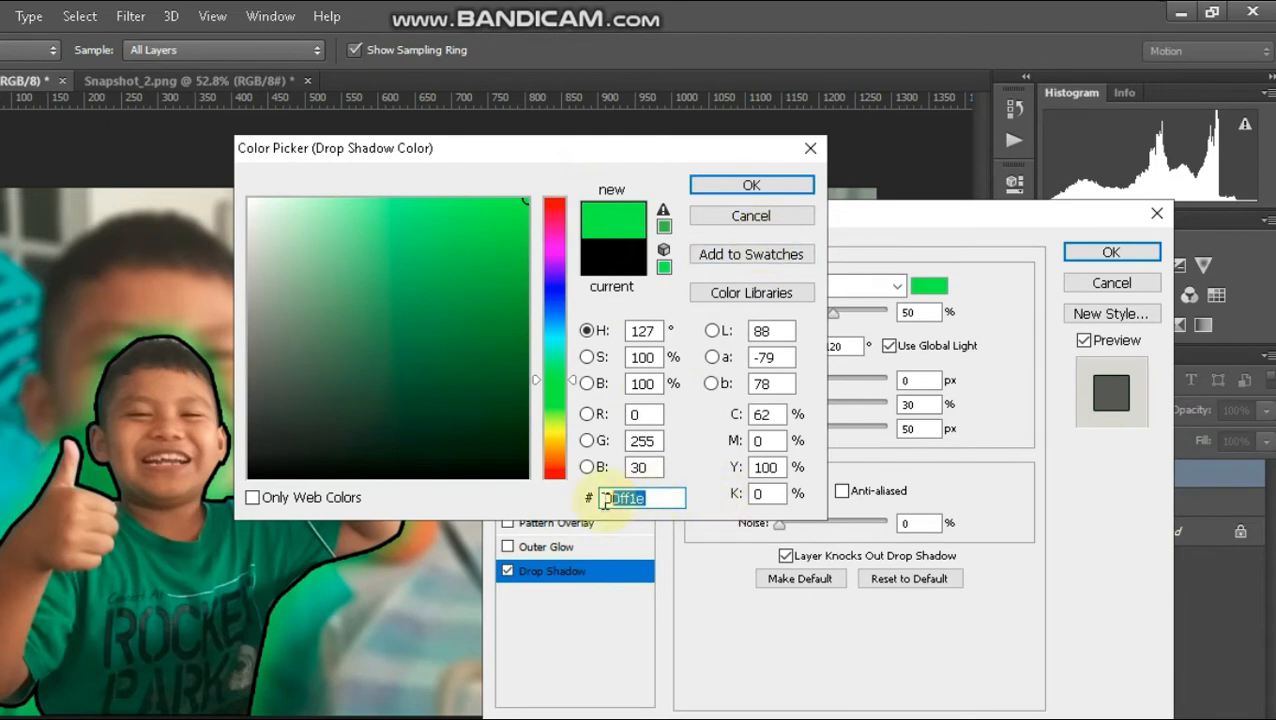
click(760, 187)
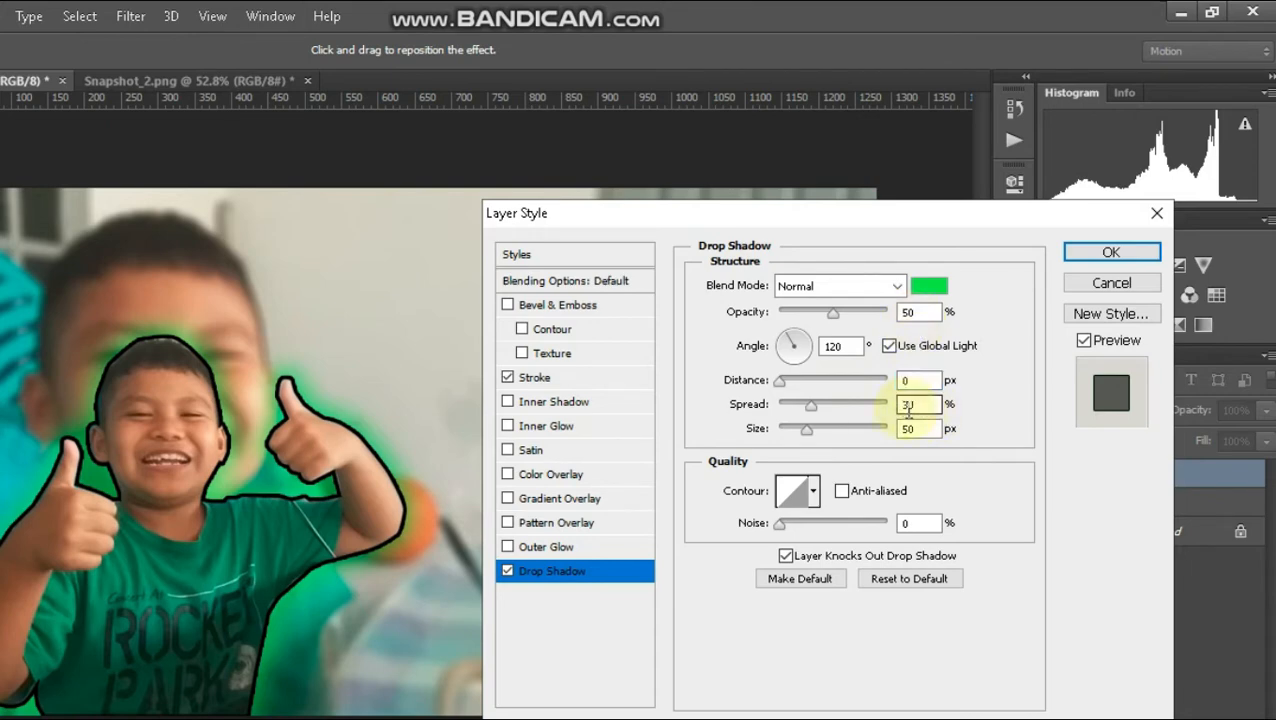
Set the drop shadow's spread to 50% and apply the layer style.
key(BackSpace)
text(5)
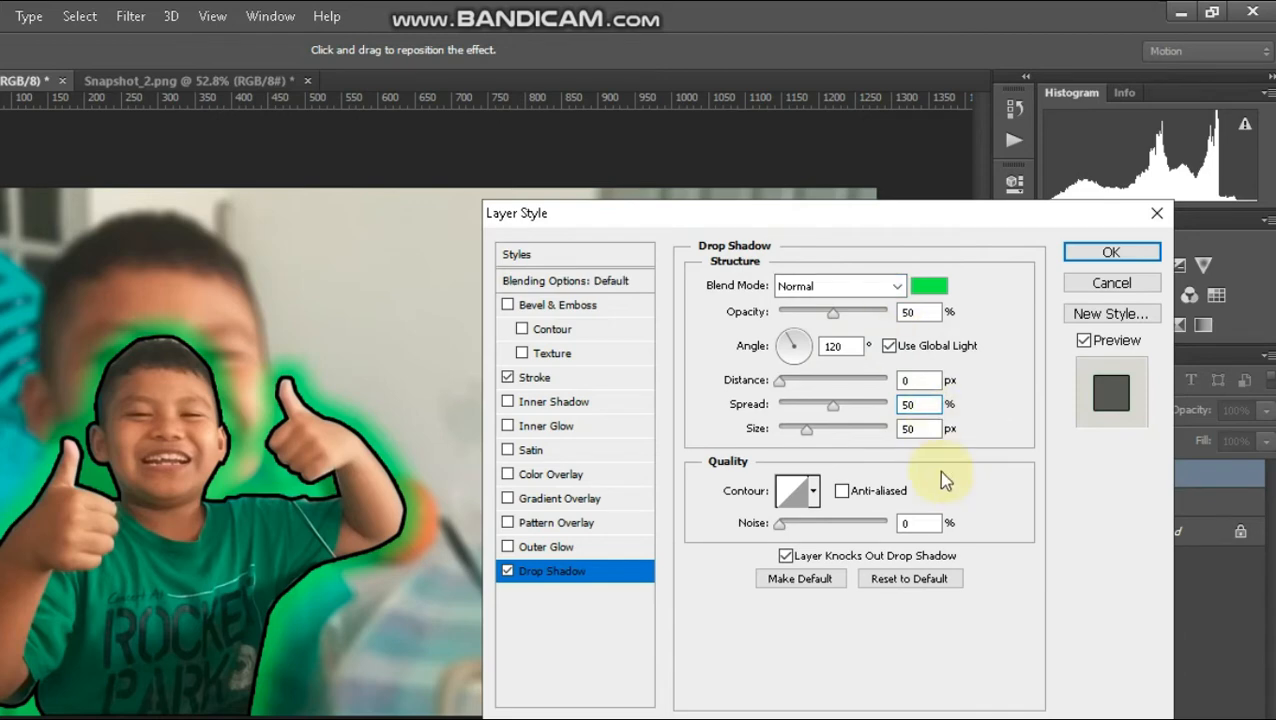
click(1112, 253)
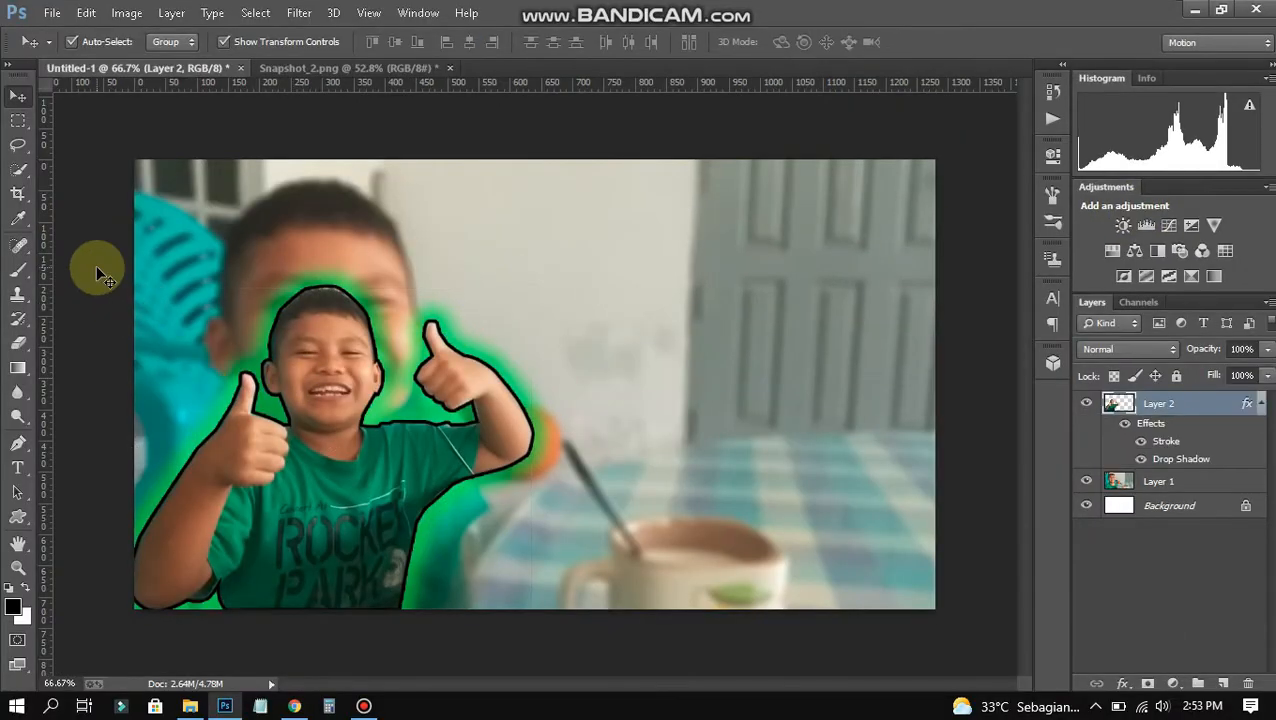
click(96, 265)
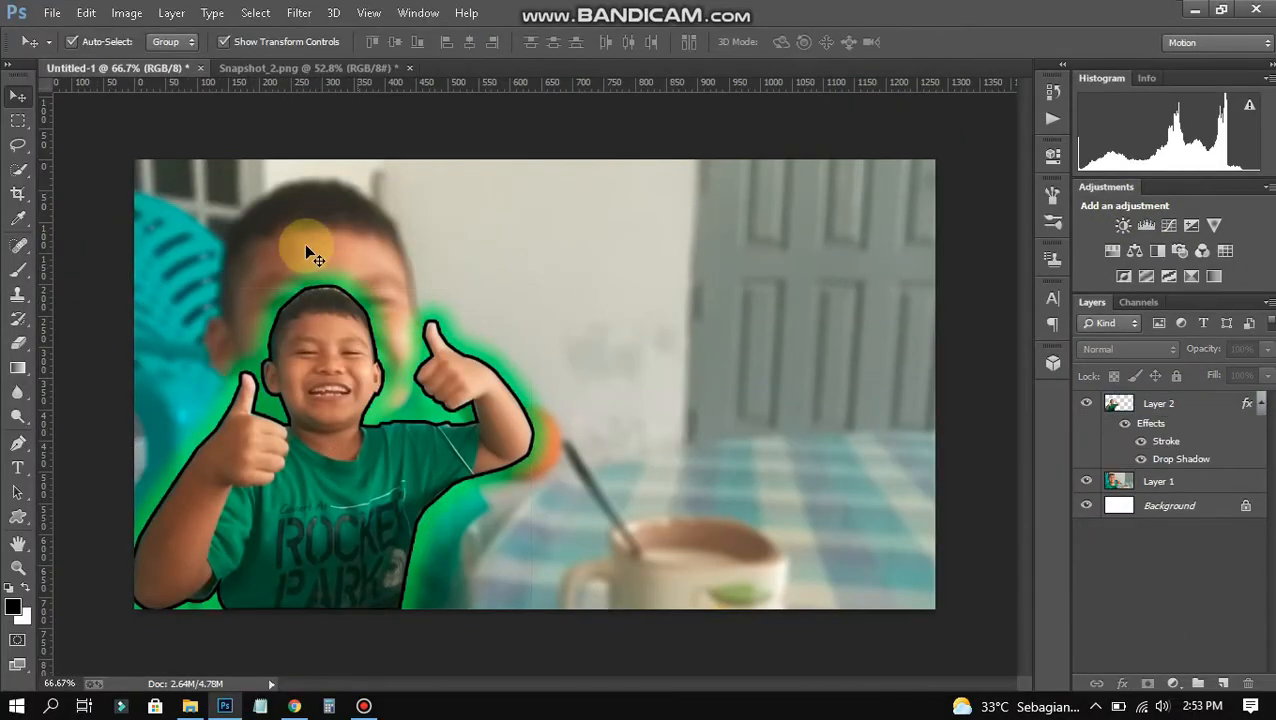
Bring the image from kaca mata minecraft greenscreen.jpg into the Untitled-1 document and close the source file.
click(54, 15)
click(74, 50)
double_click(530, 162)
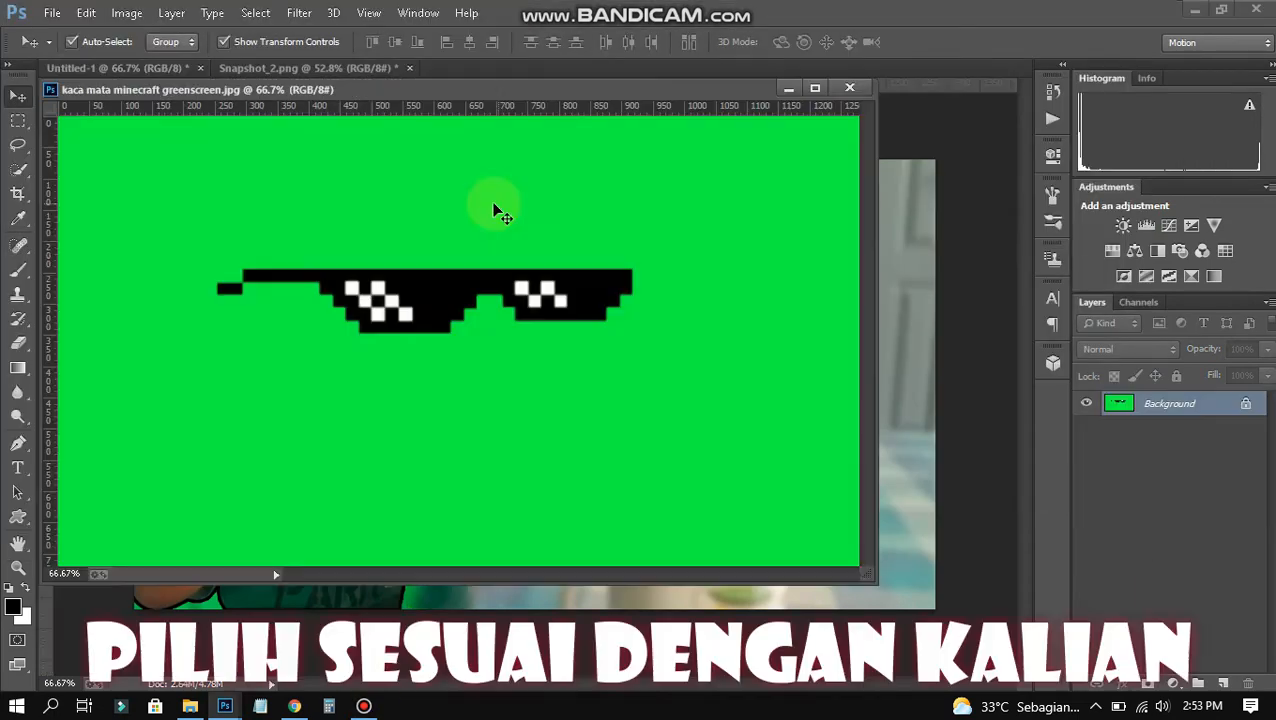
drag(730, 168, 900, 372)
click(849, 88)
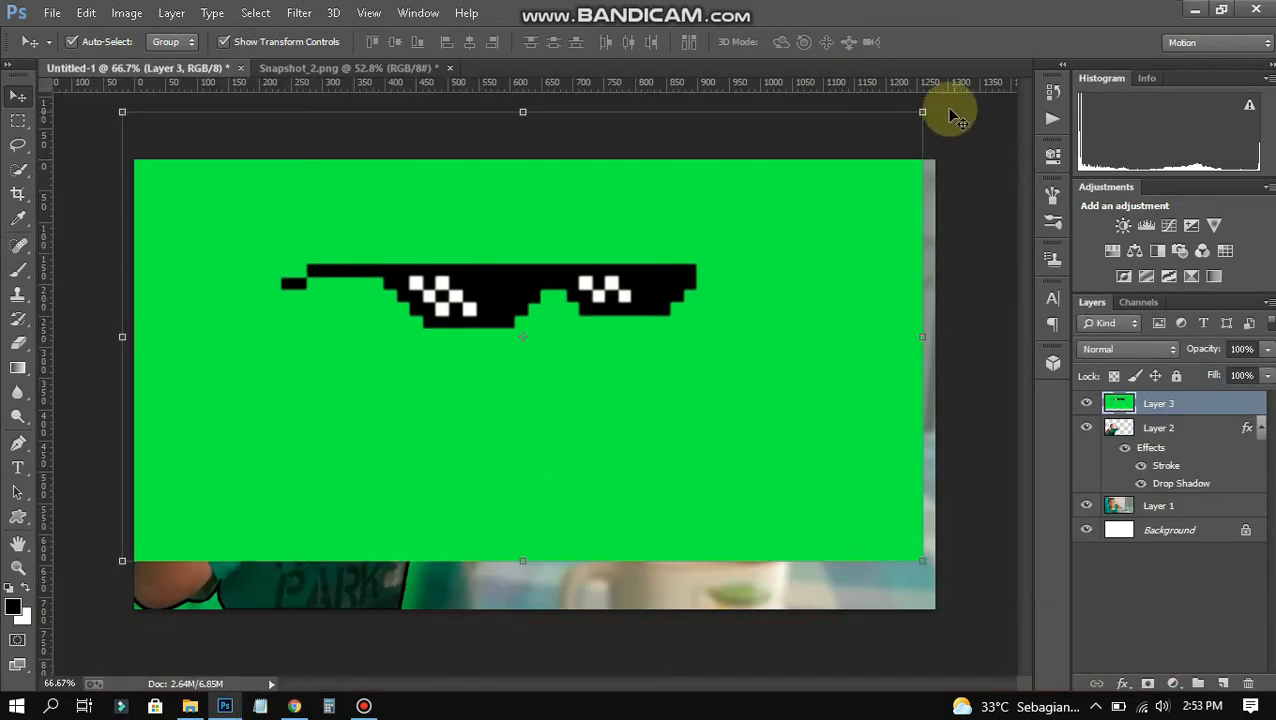
Scale the green-screen glasses image proportionally to about 45%, move it over the boy cutout and apply the transformation.
drag(920, 110, 467, 330)
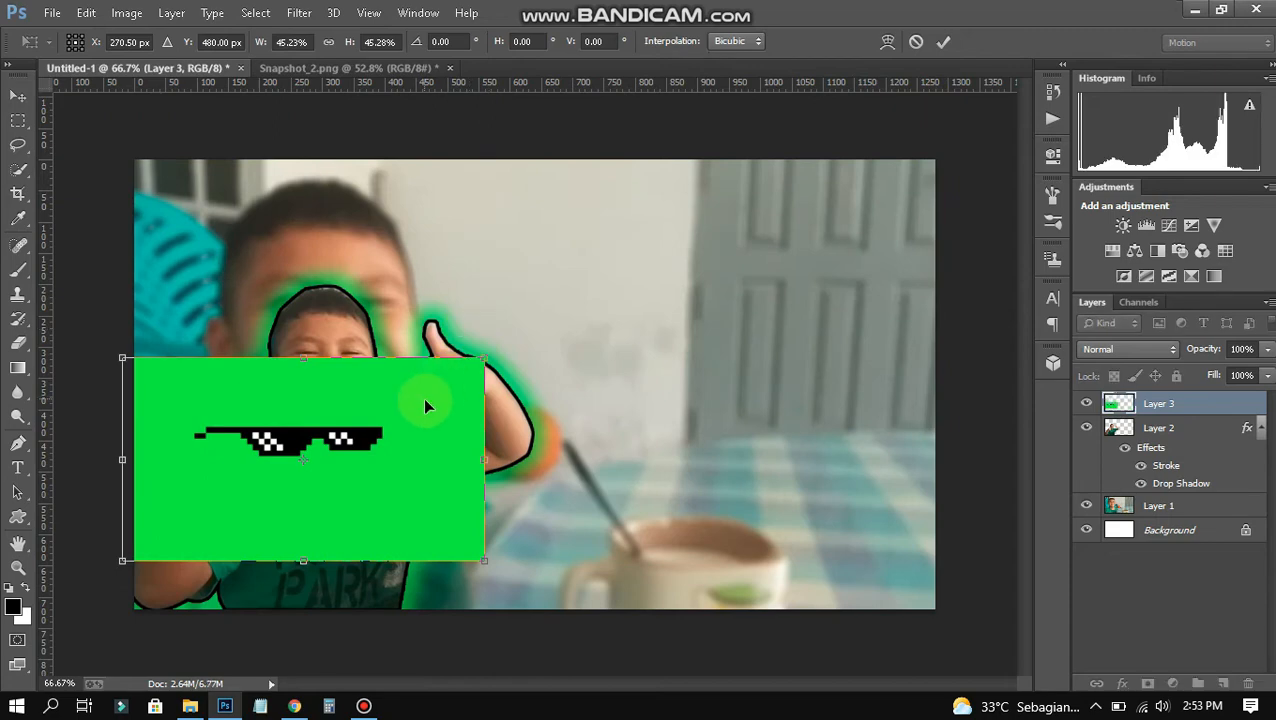
drag(421, 404, 555, 347)
click(27, 352)
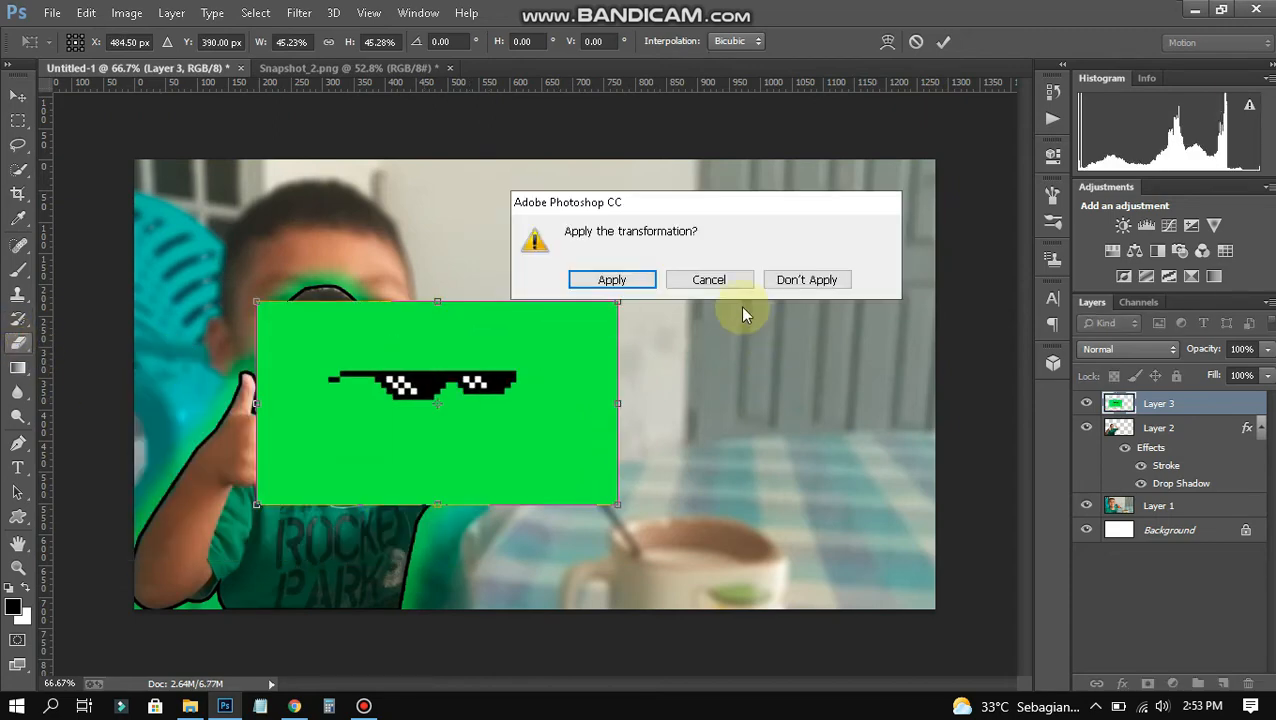
click(613, 281)
Remove the green background around the pixel glasses with the Magic Eraser tool.
right_click(22, 346)
click(134, 376)
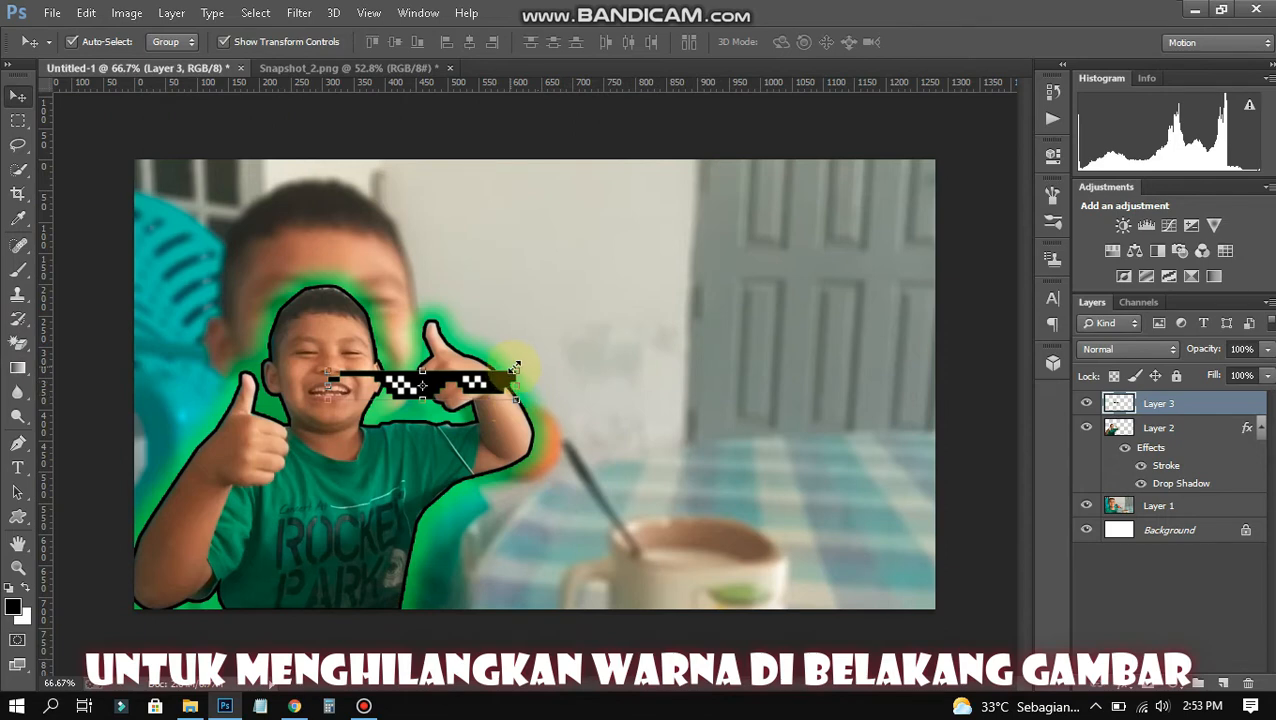
Scale the pixel glasses to about 88%, position them over the cut-out boy's eyes and apply the transformation.
drag(516, 368, 349, 360)
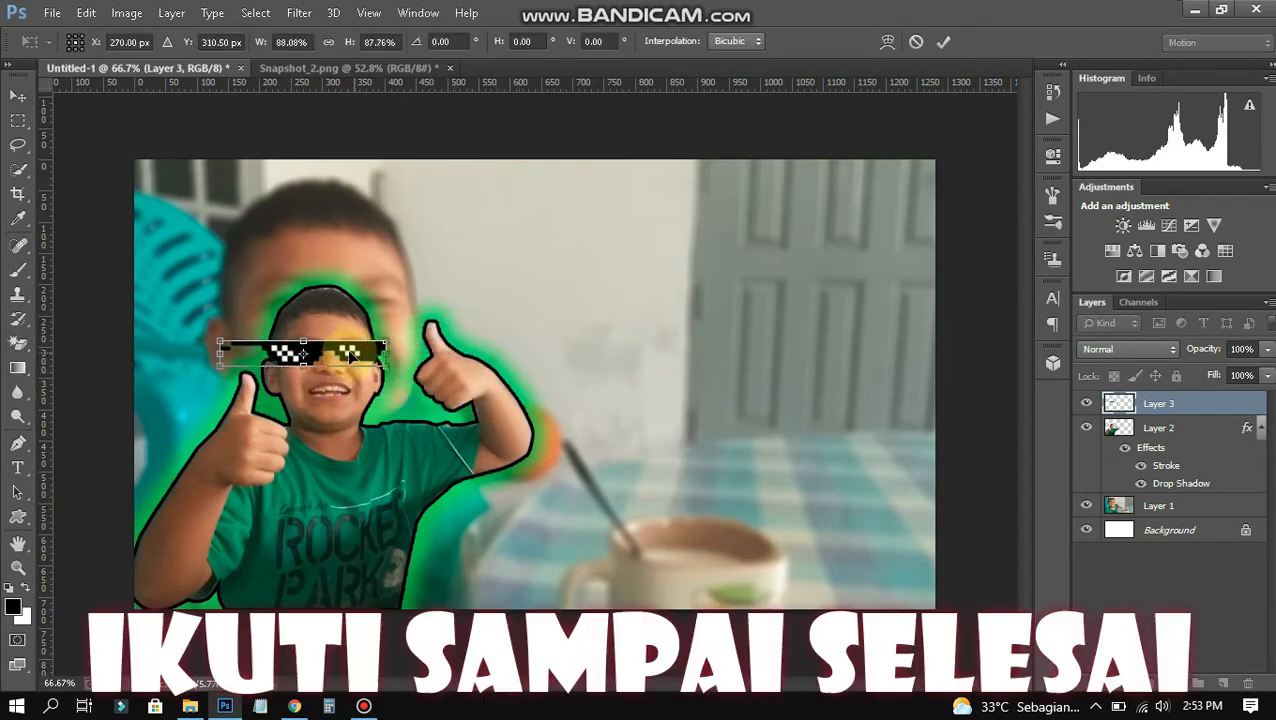
scroll(300, 365, up, 3)
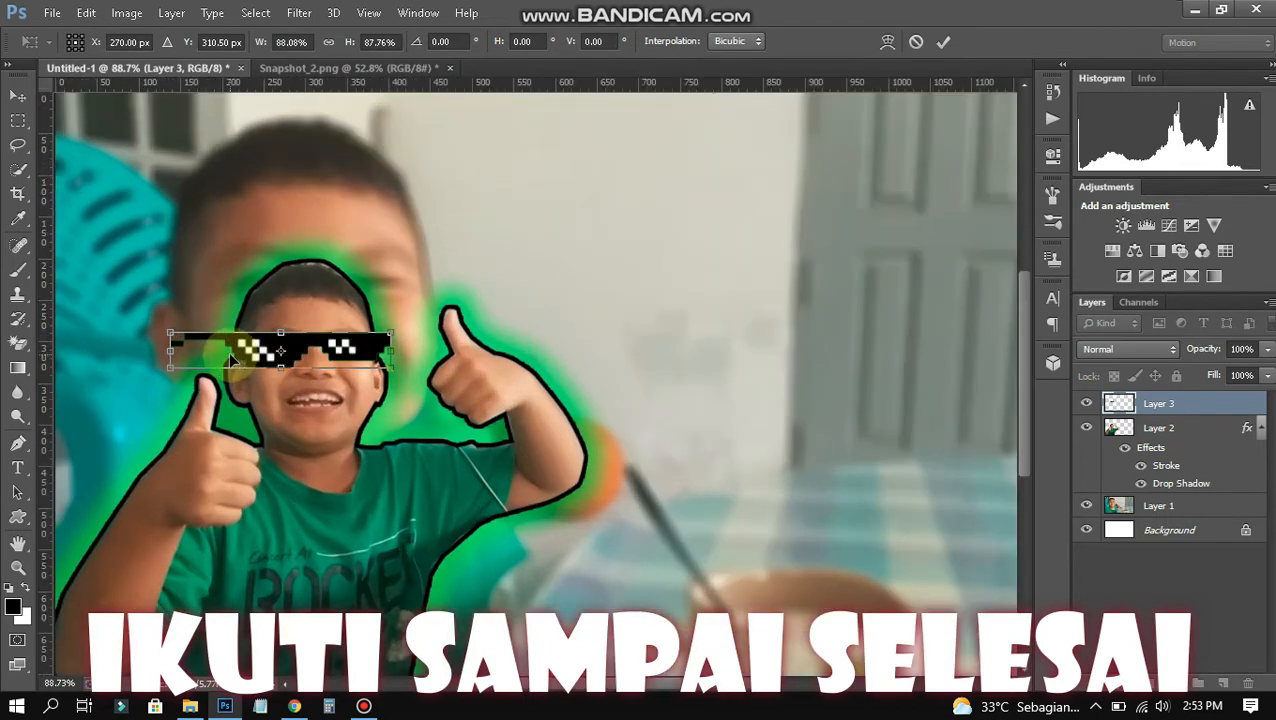
drag(288, 396, 289, 399)
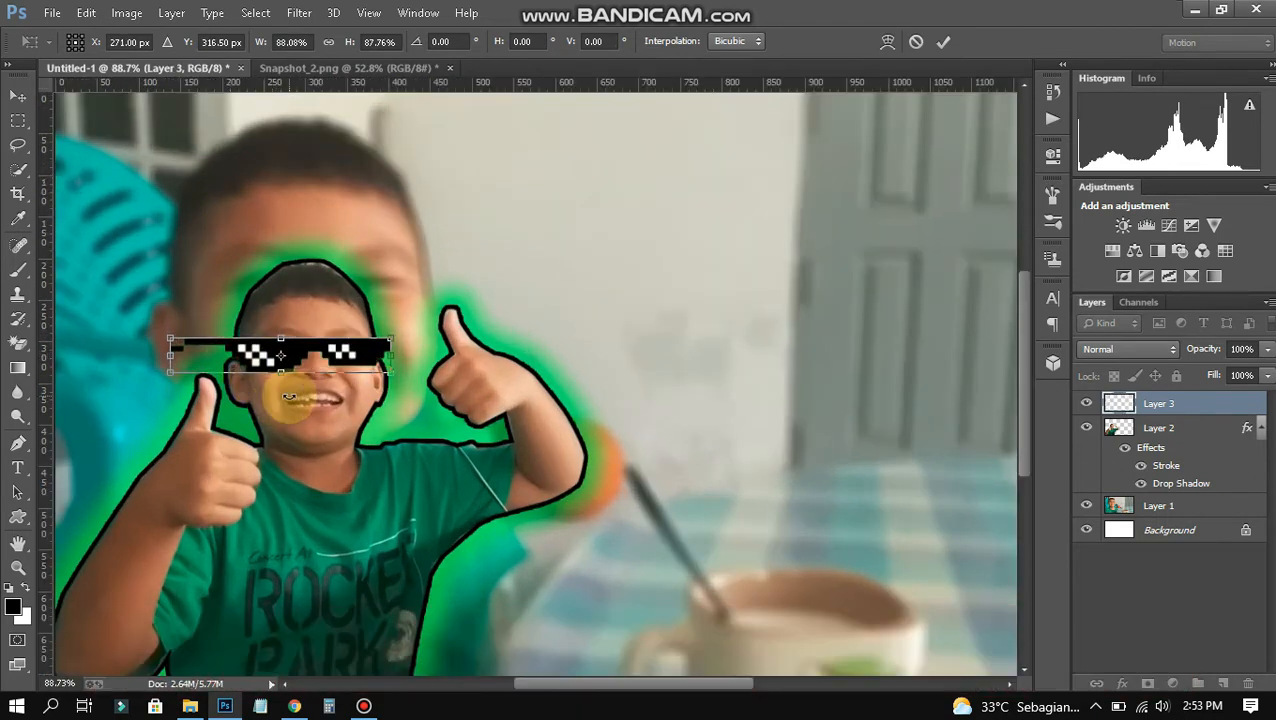
click(943, 44)
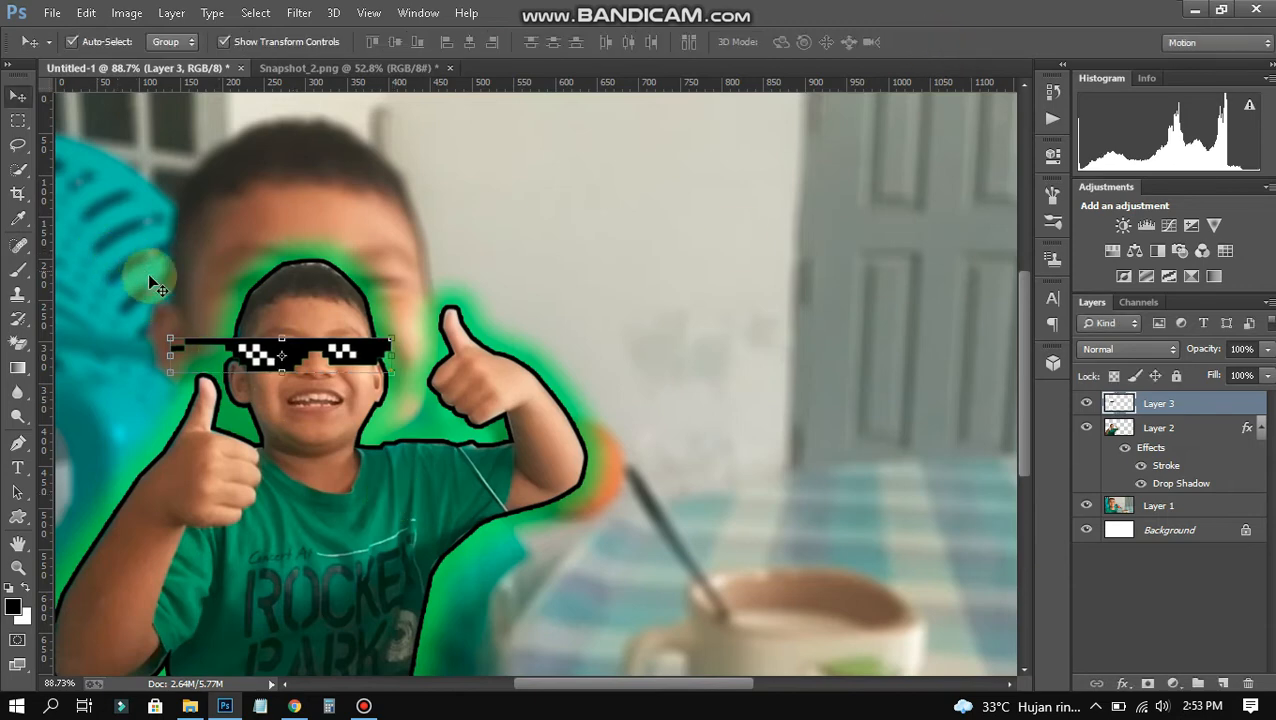
scroll(150, 275, down, 2)
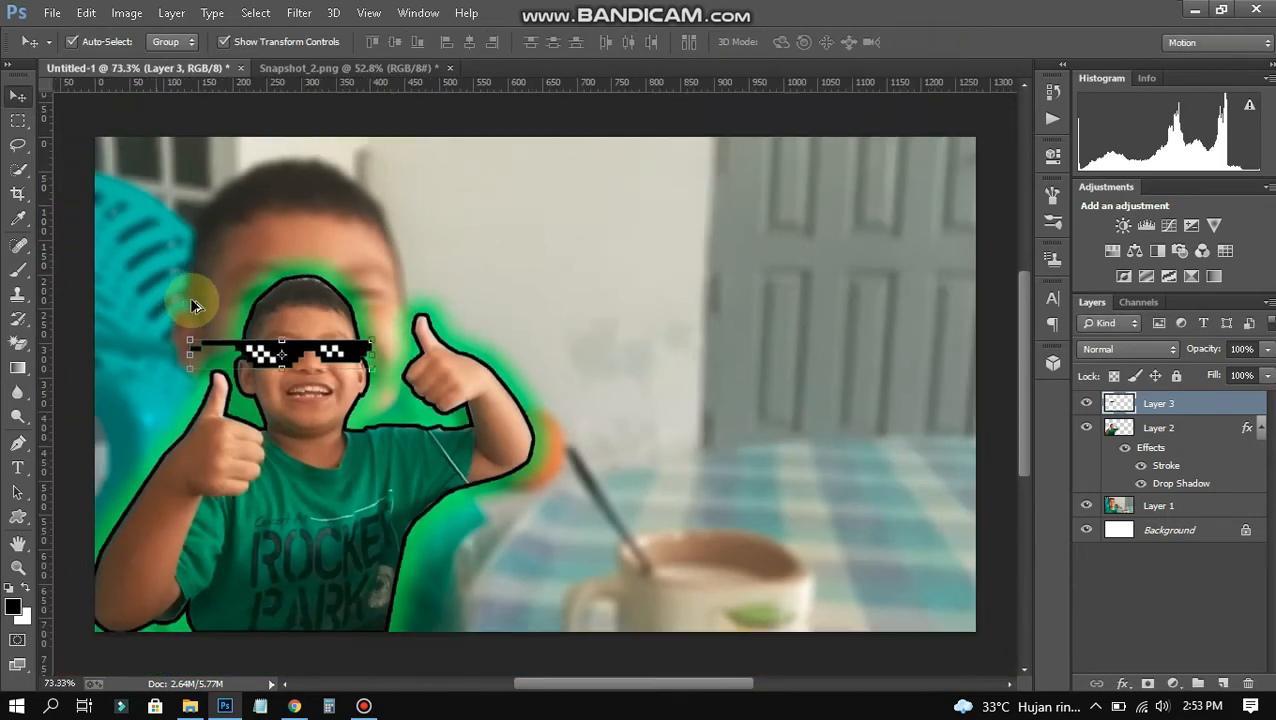
click(470, 125)
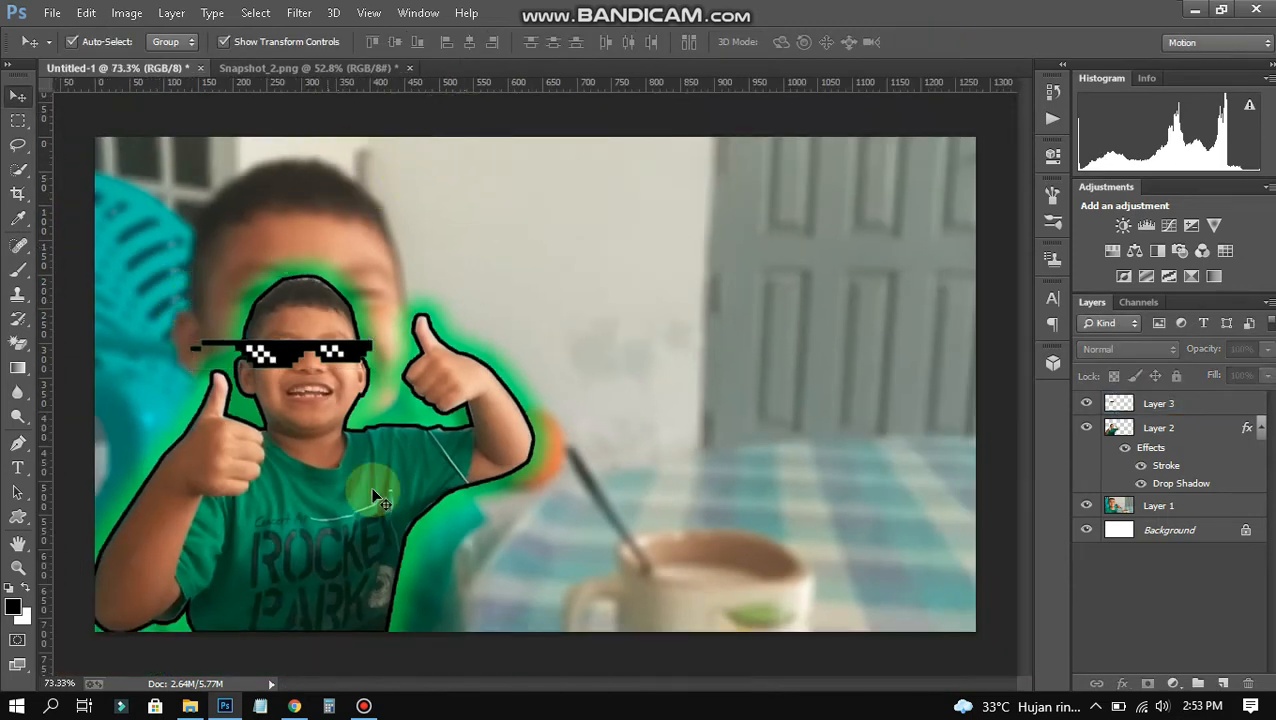
Open the topi 2 image, bring the cap into the Untitled-1 document and close the source file.
click(52, 13)
click(70, 48)
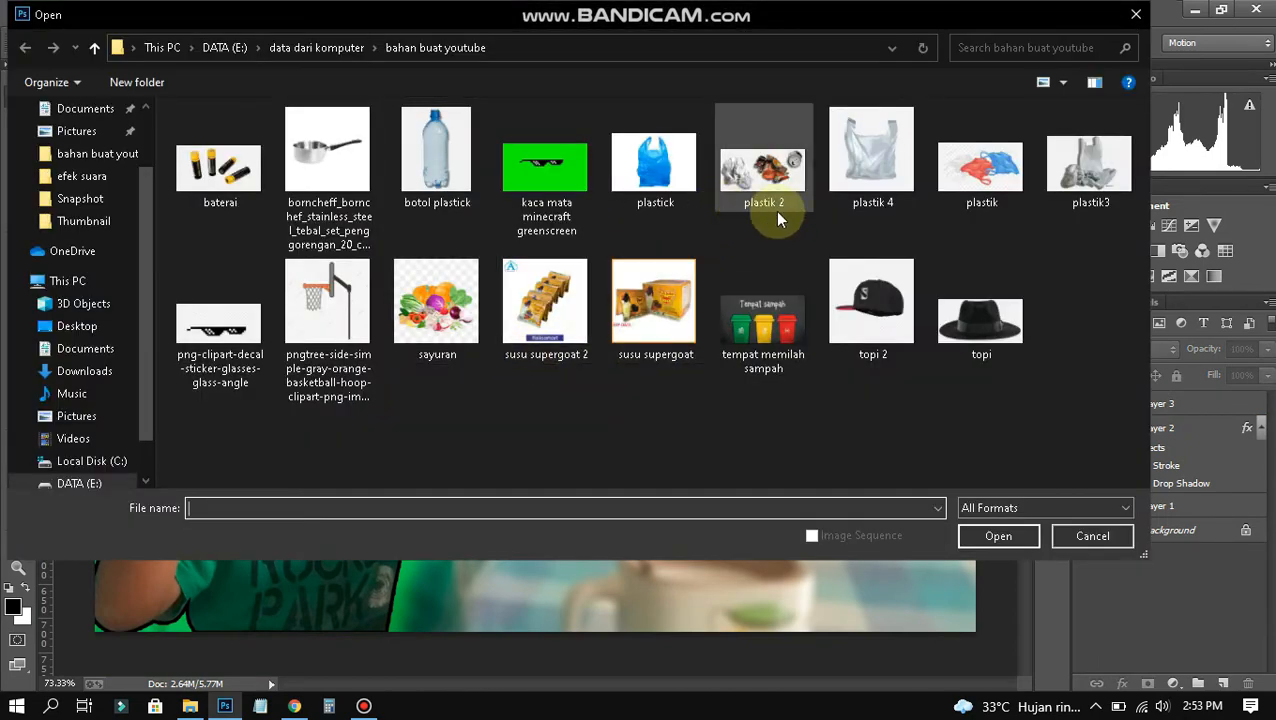
double_click(850, 320)
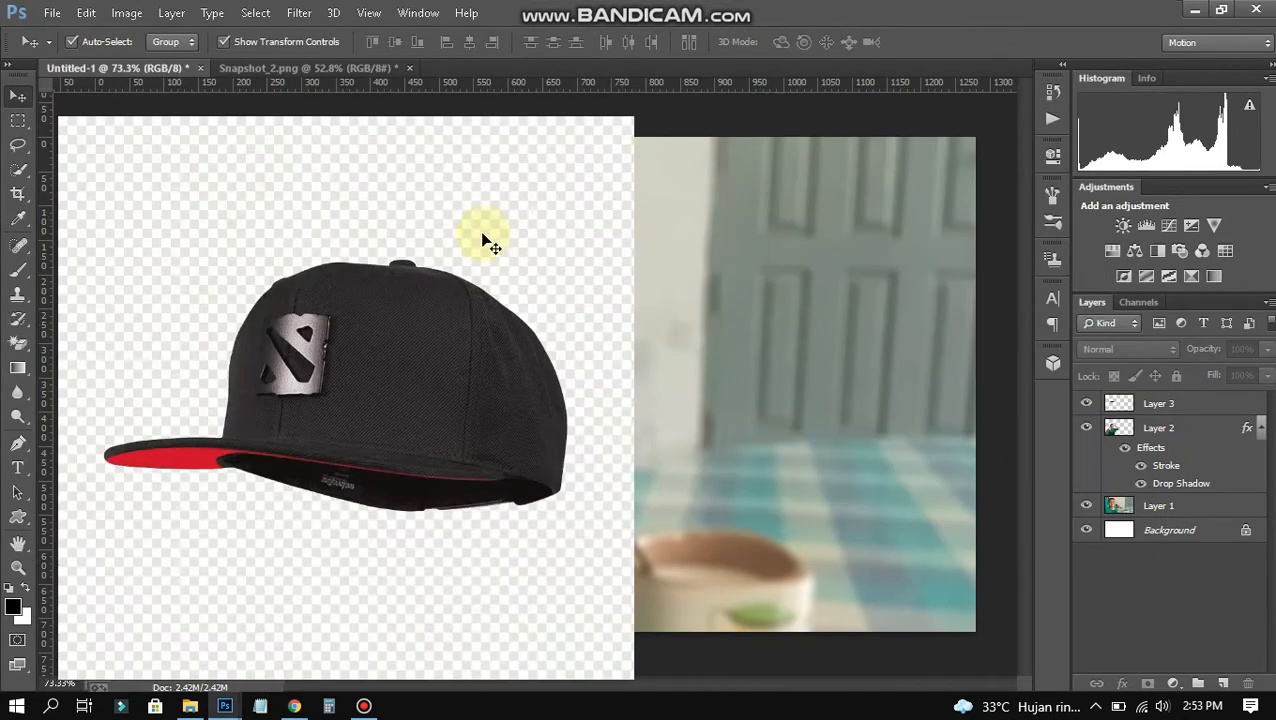
drag(578, 347, 678, 318)
click(631, 94)
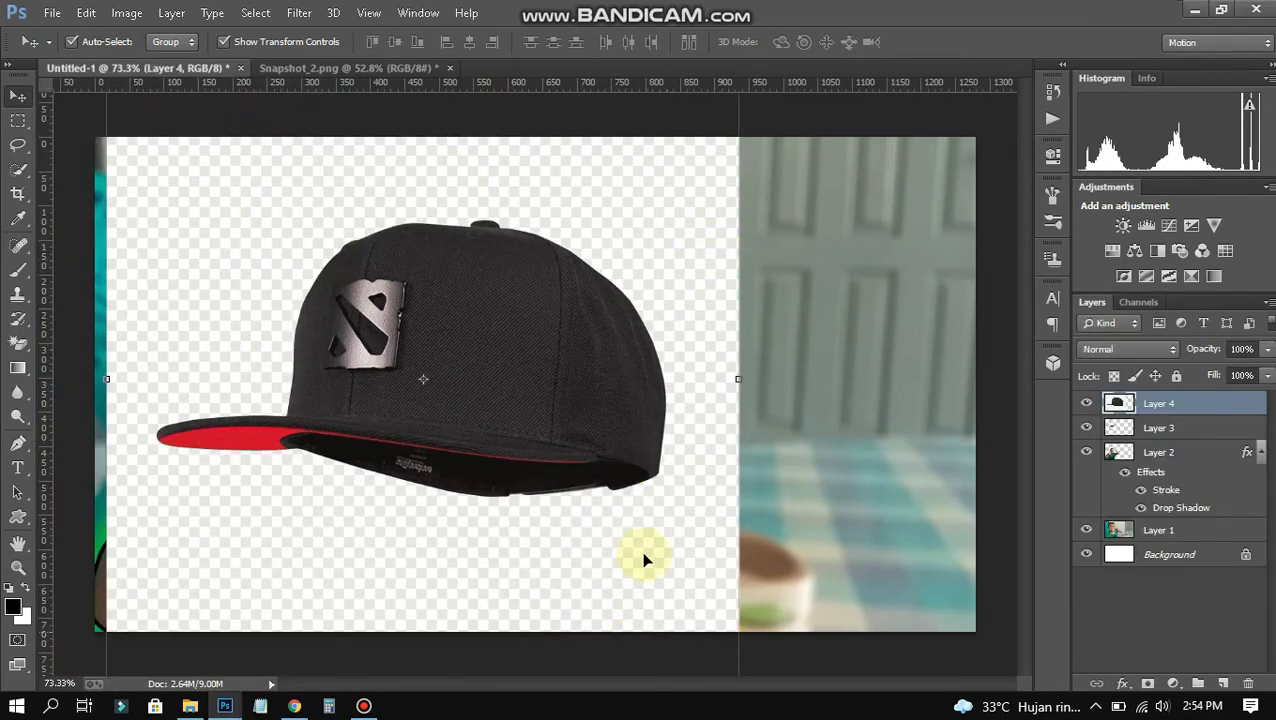
Scale the cap image to about 59%, apply the transformation and place it beside the cut-out boy.
drag(644, 560, 458, 208)
drag(578, 420, 681, 486)
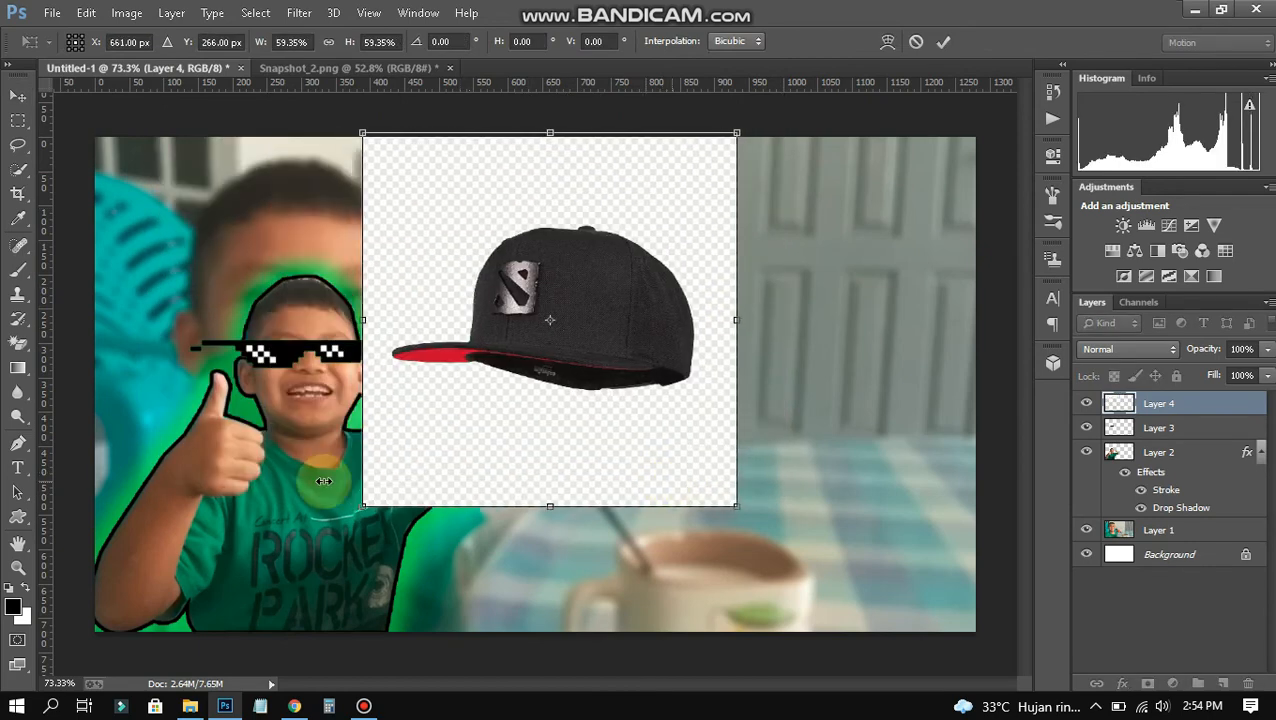
click(19, 343)
click(612, 279)
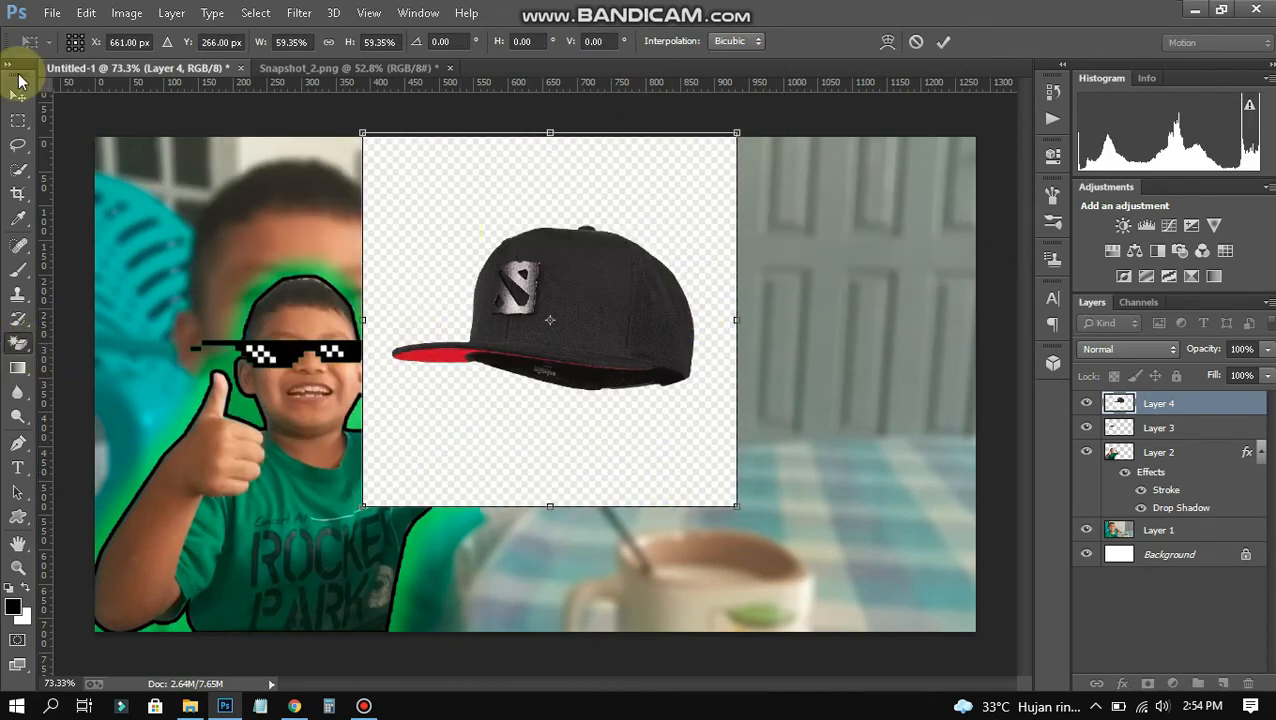
click(18, 95)
drag(571, 251, 560, 314)
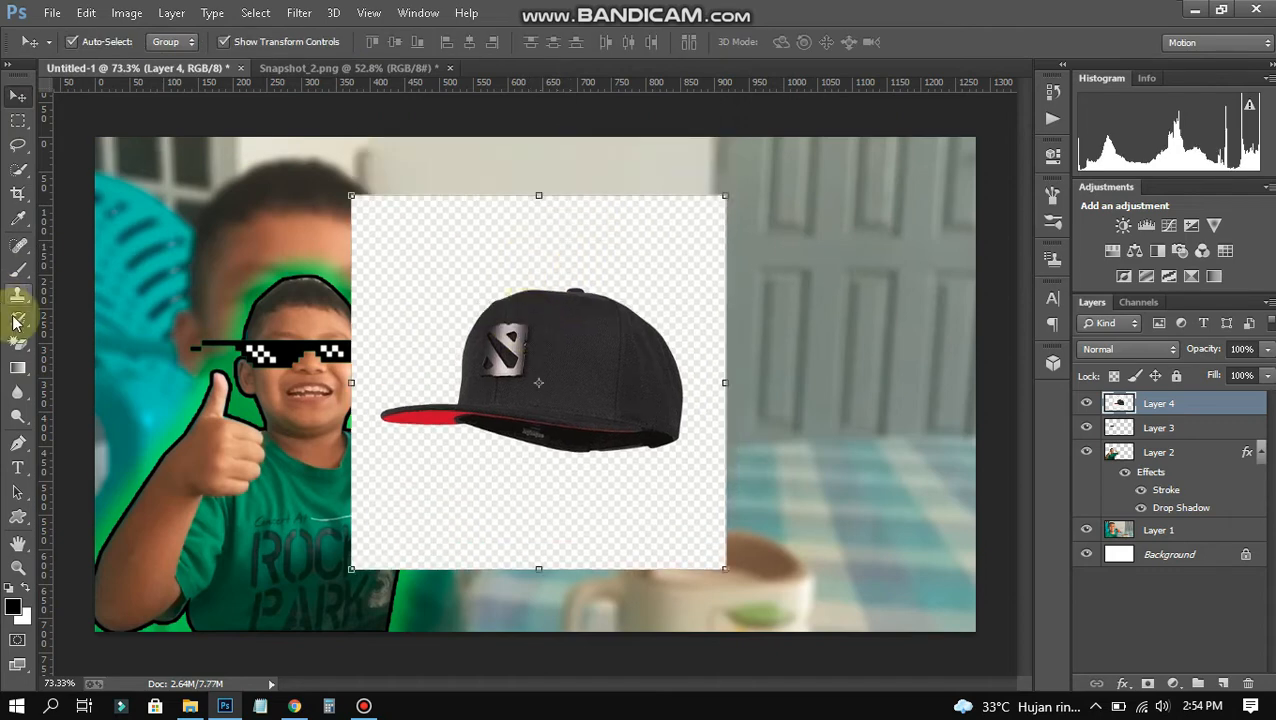
Remove the checkered background around the cap with the Magic Eraser tool.
click(18, 345)
click(384, 242)
key(Delete)
click(18, 95)
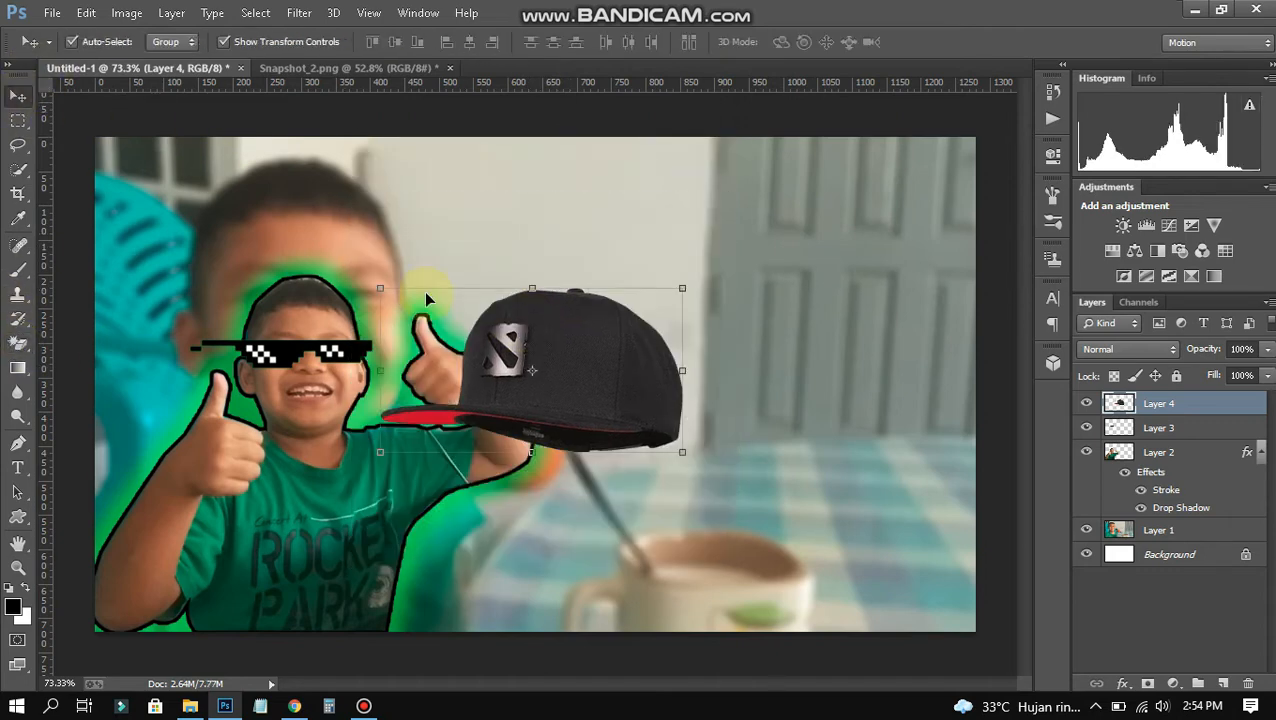
Mirror the cap by copying it into Snapshot_2.png, flipping that canvas horizontally and bringing the cap back into Untitled-1.
drag(527, 307, 760, 257)
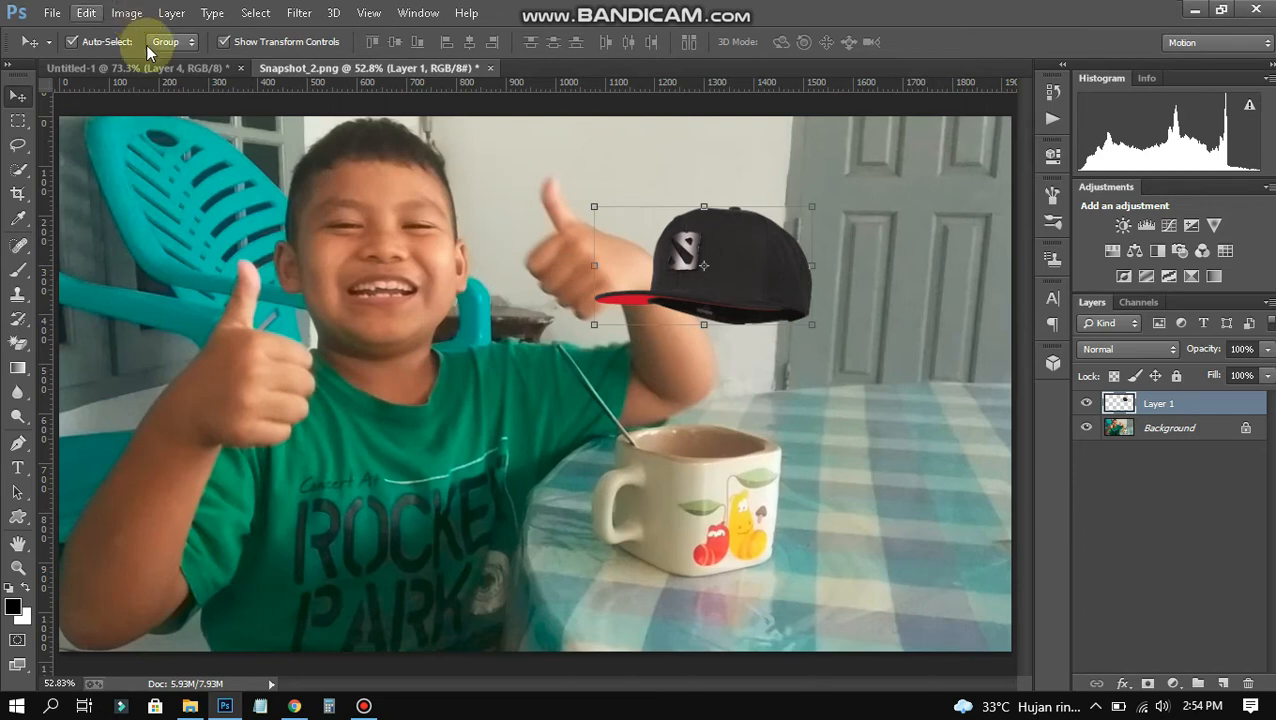
click(126, 13)
mouse_move(195, 189)
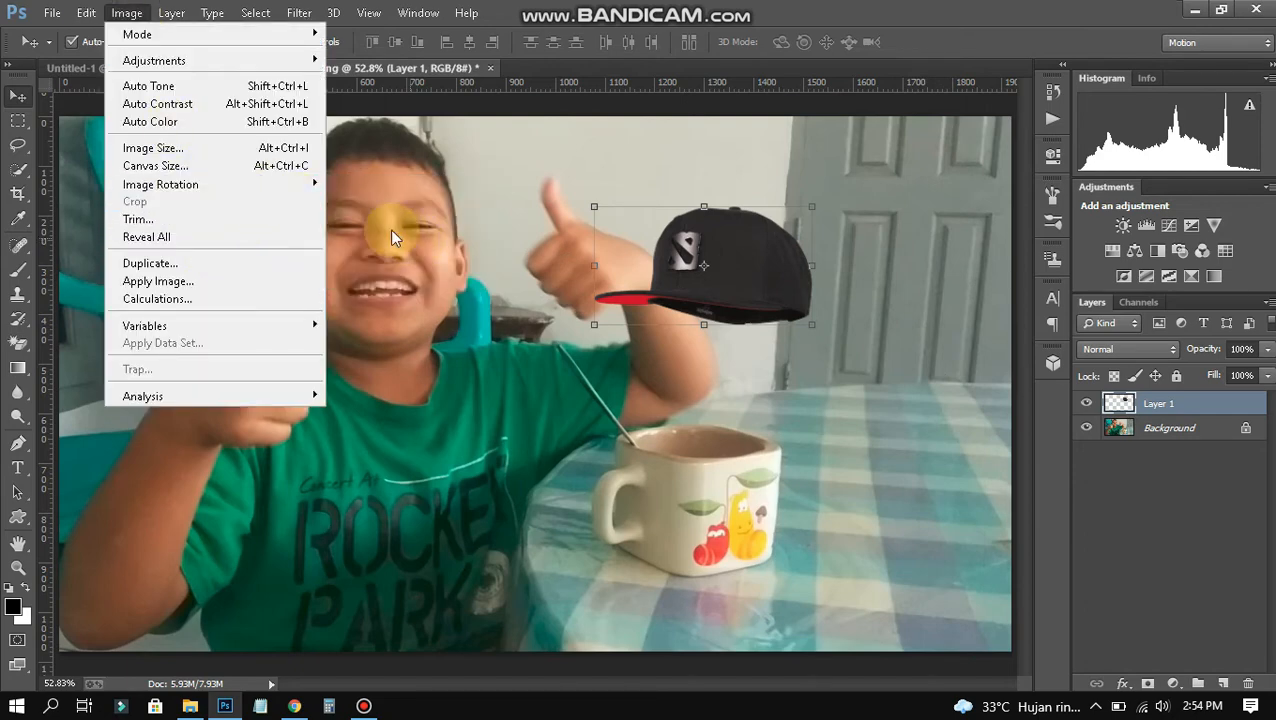
mouse_move(275, 182)
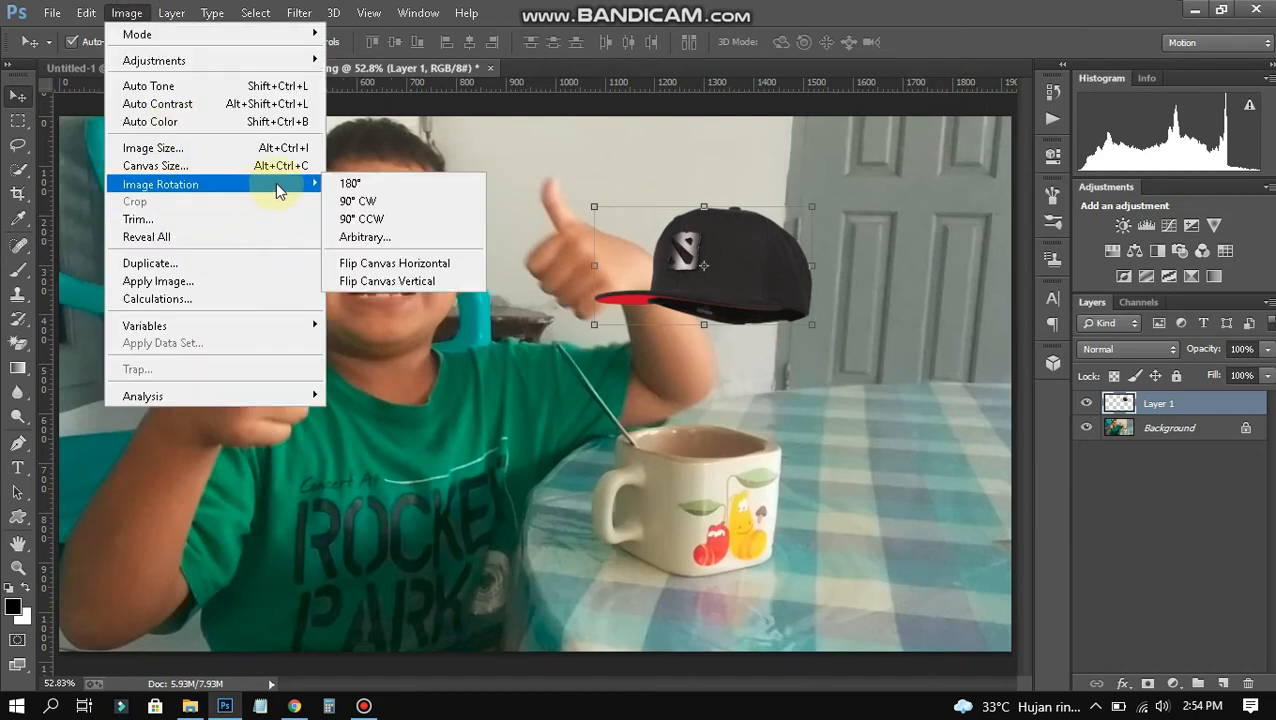
click(420, 264)
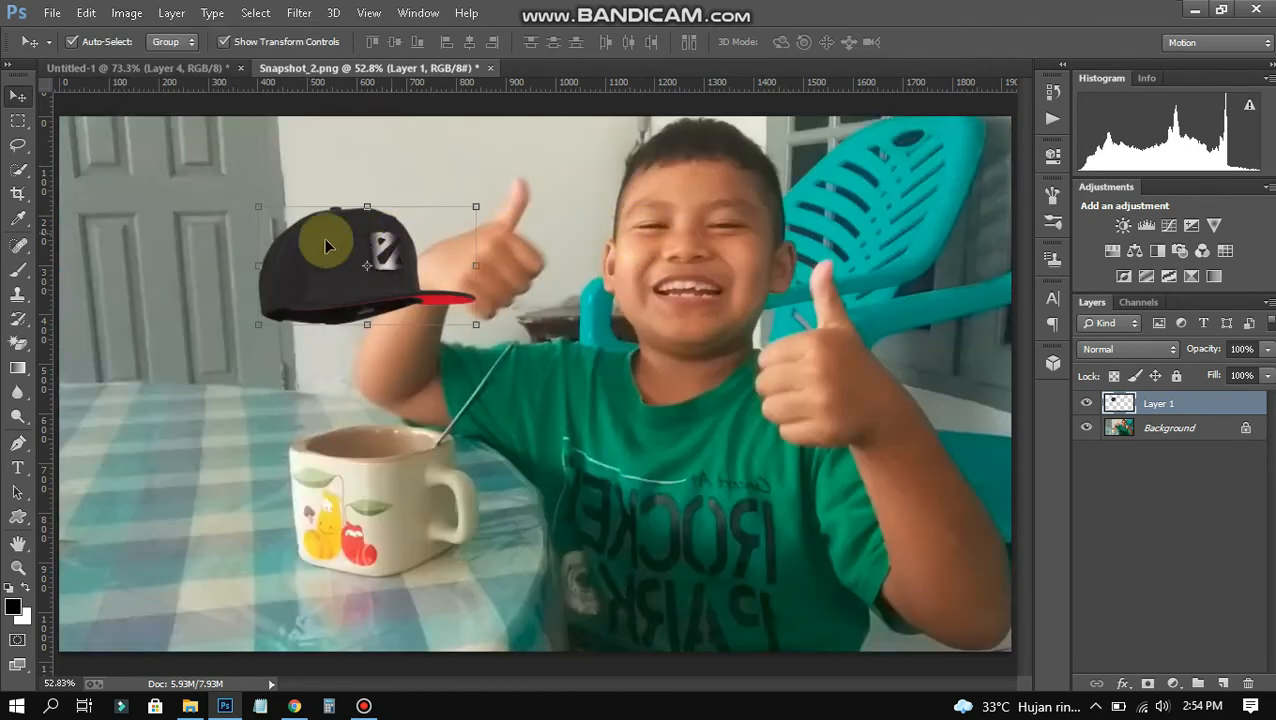
drag(326, 245, 445, 290)
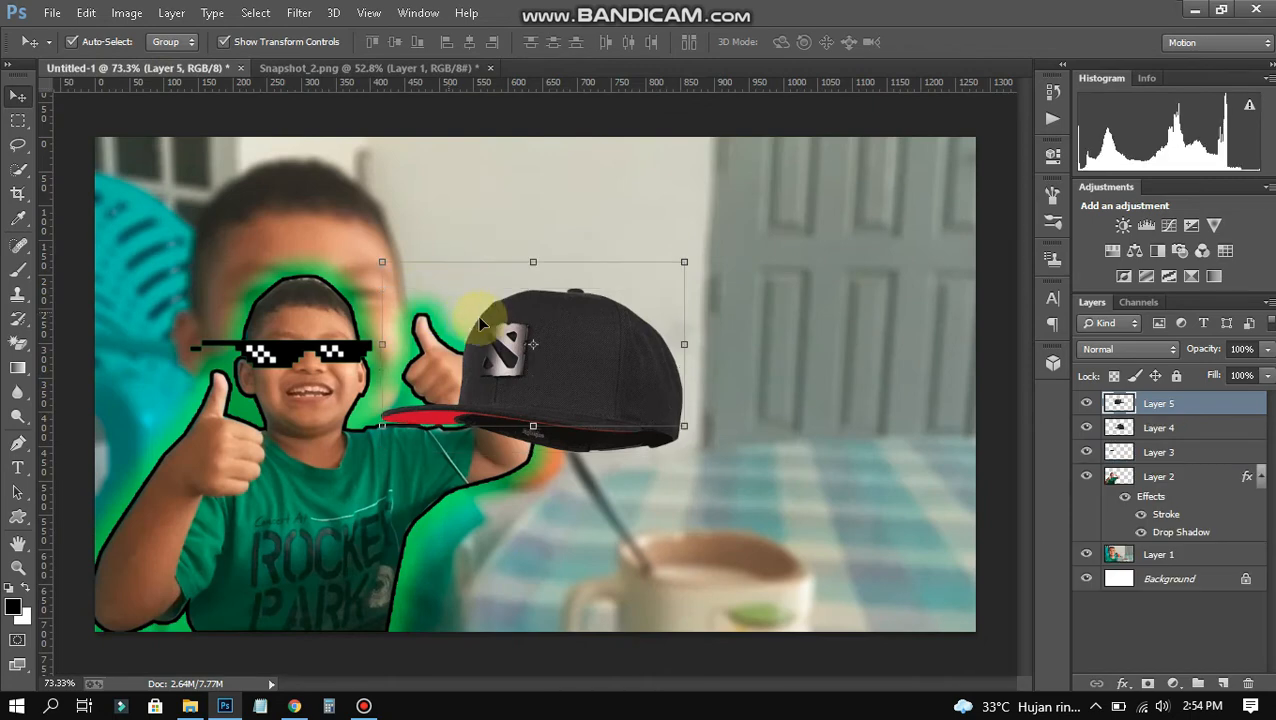
Delete the original unflipped cap layer and move the mirrored cap over the cut-out boy's head.
click(1166, 432)
key(Delete)
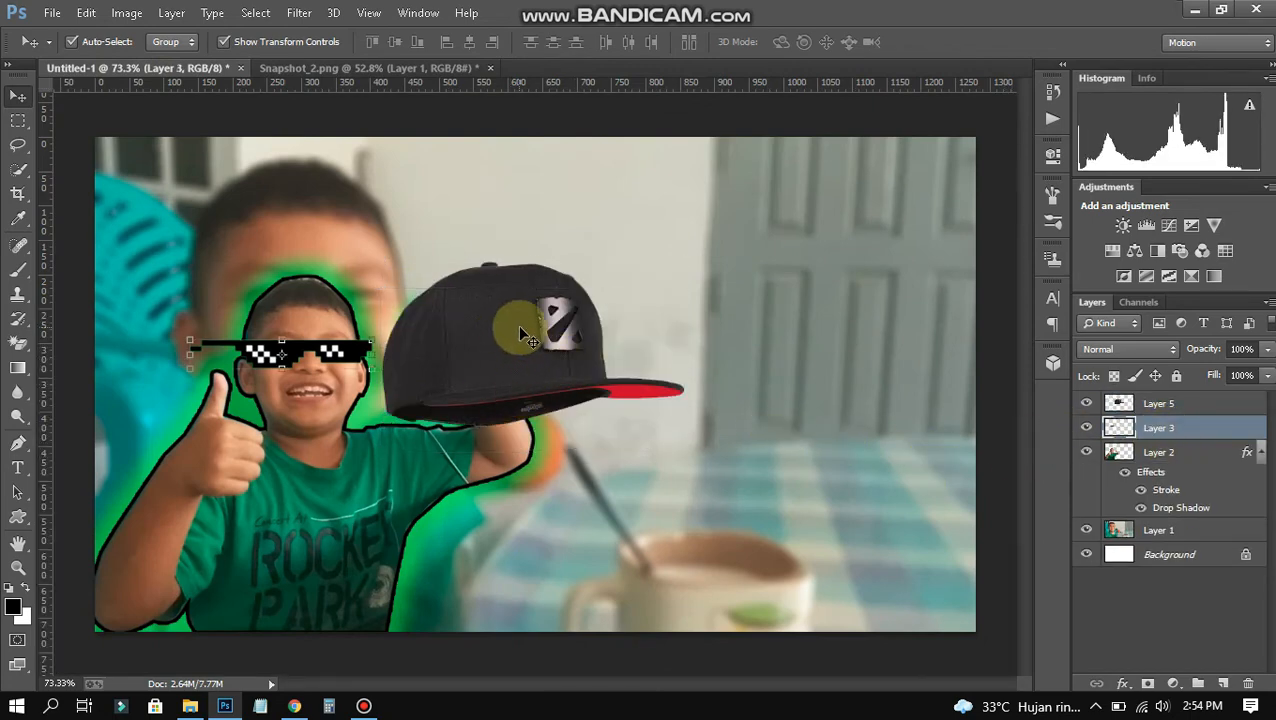
drag(520, 335, 338, 262)
click(363, 706)
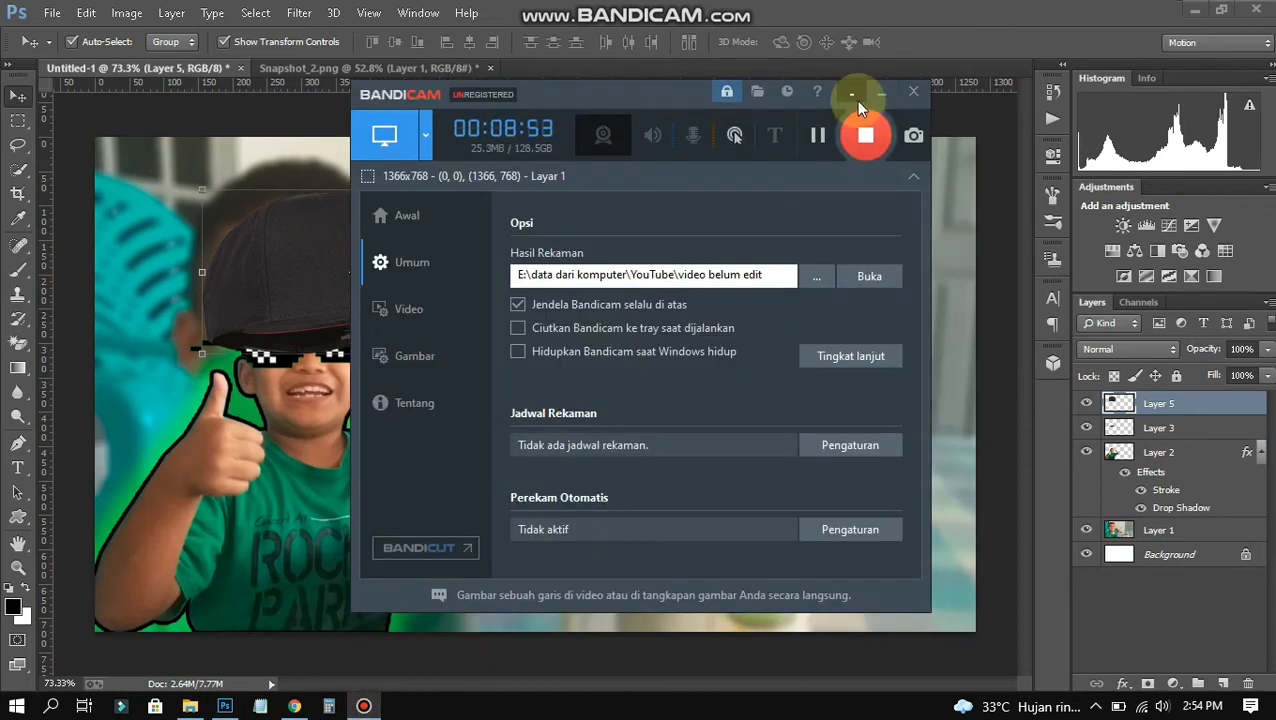
click(879, 93)
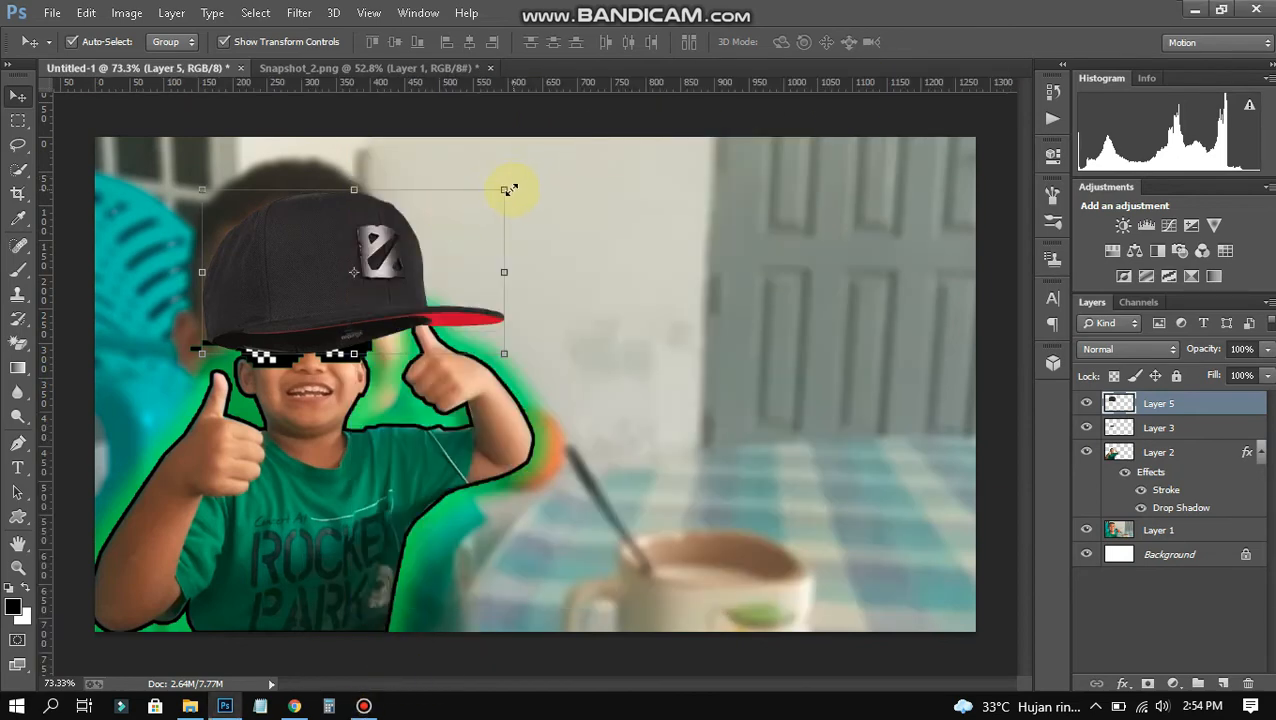
Scale the mirrored cap to about 54%, apply the transformation and move it onto the top of the boy's head.
drag(509, 190, 365, 267)
click(15, 97)
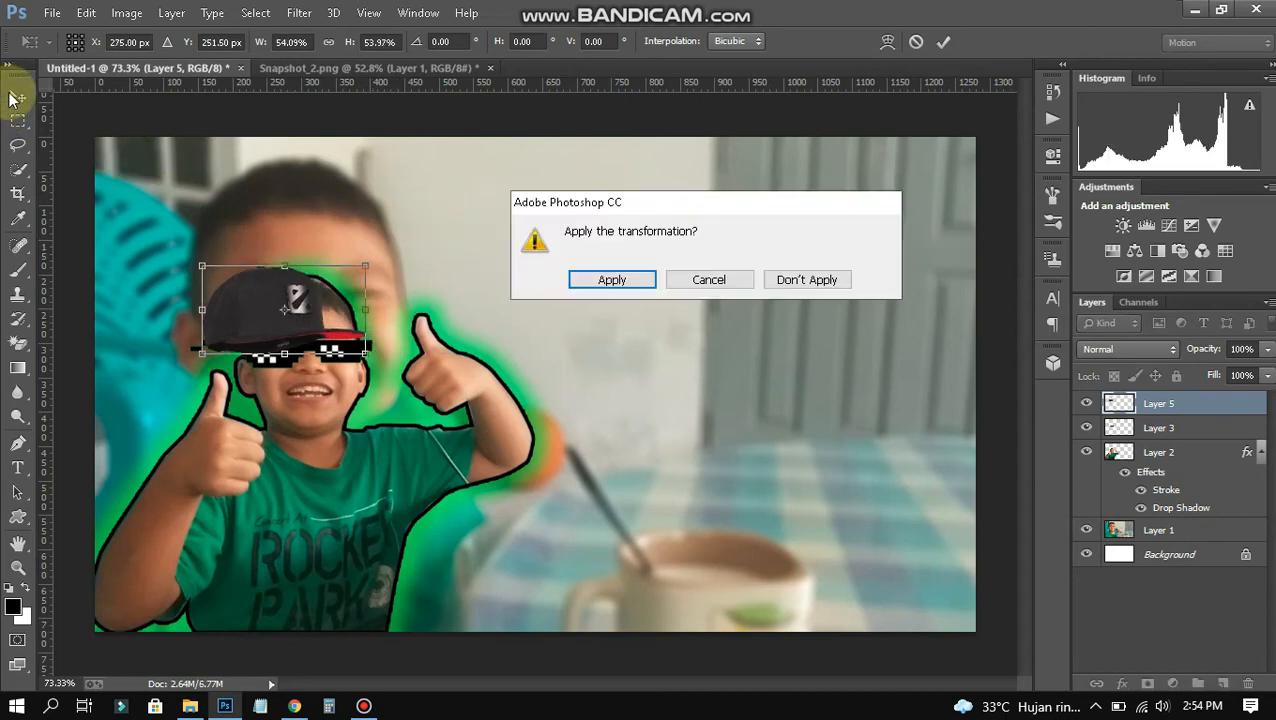
click(645, 279)
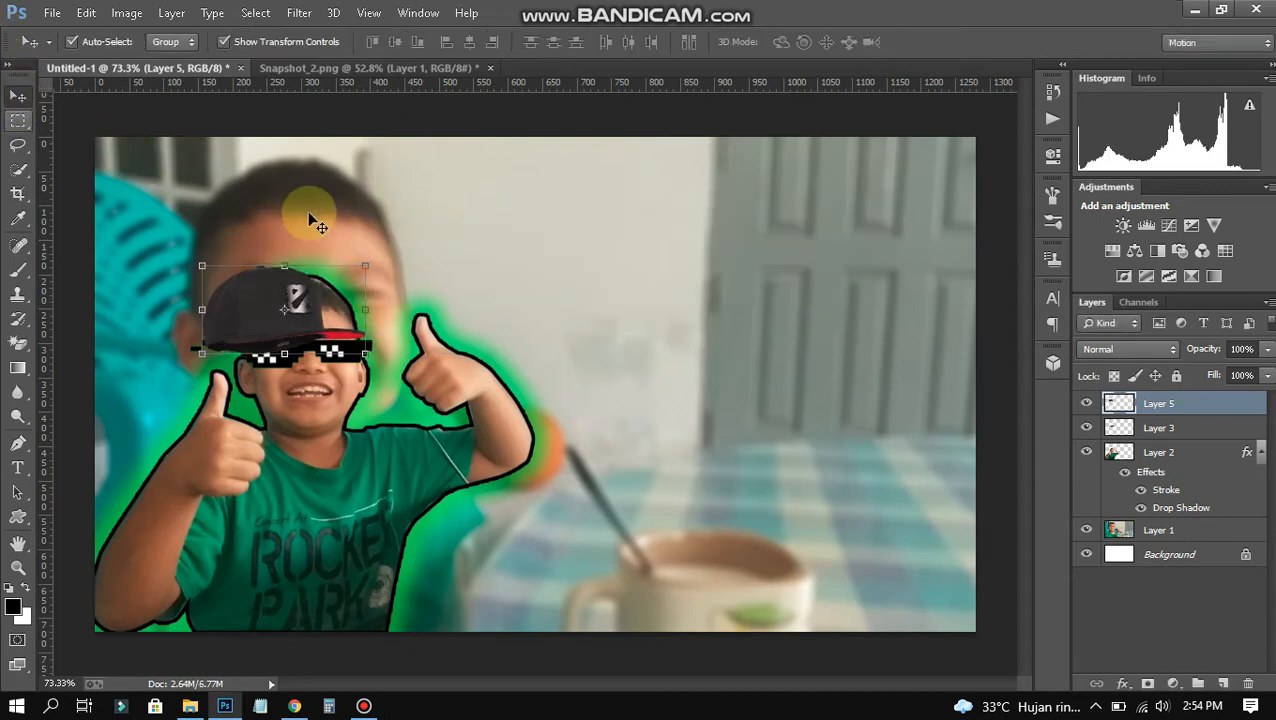
drag(293, 300, 331, 257)
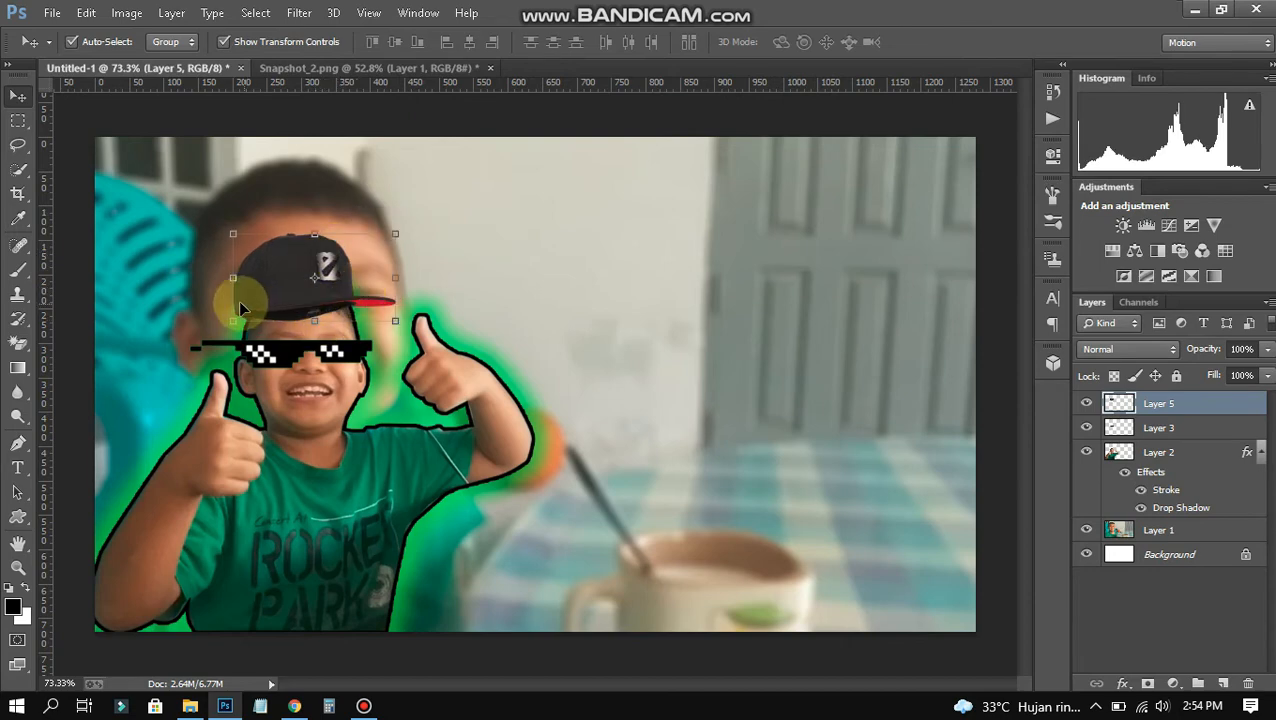
Erase the cap's dark inner underside with the Eraser tool and shift the cap slightly to sit on the boy's head.
scroll(238, 300, up, 5)
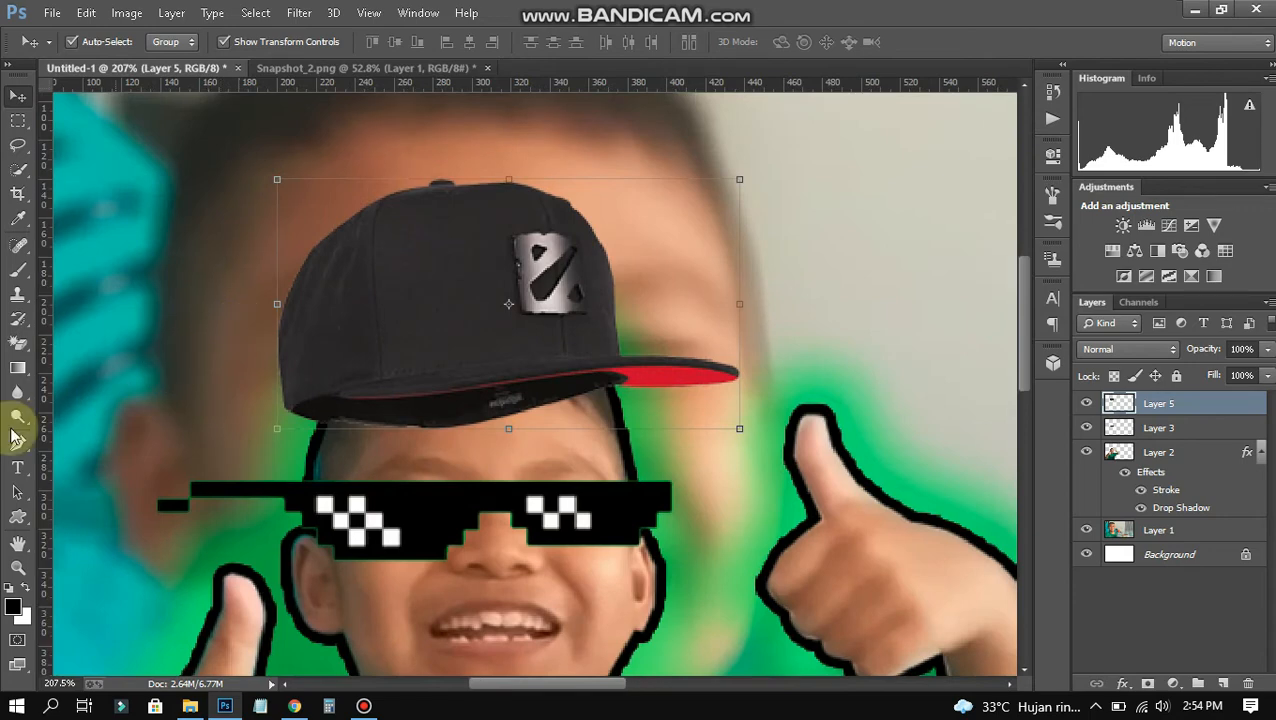
right_click(15, 347)
click(75, 339)
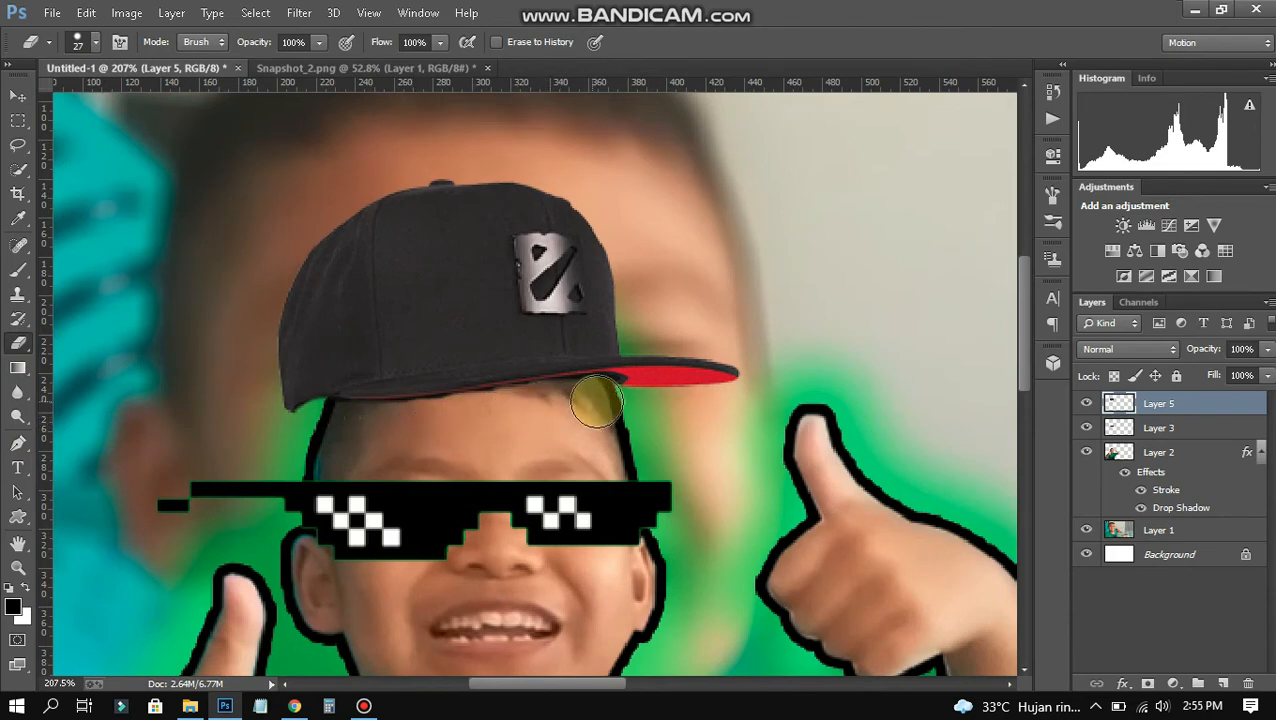
click(17, 95)
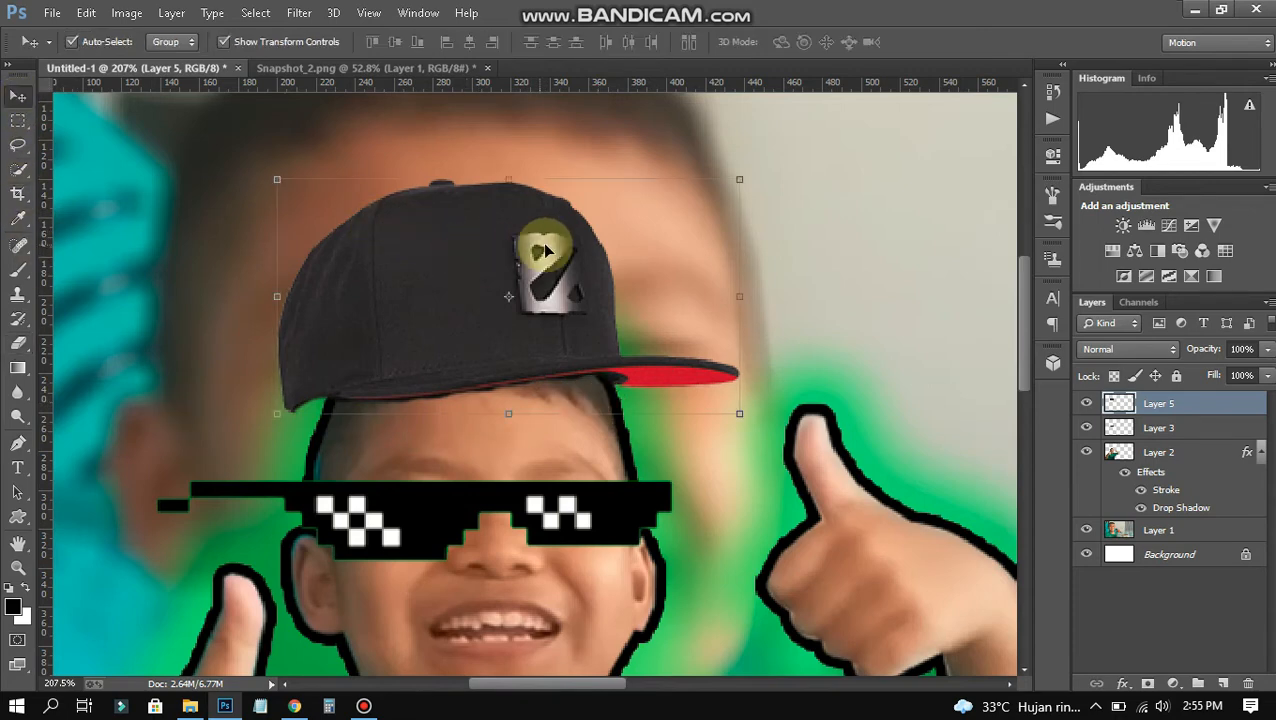
drag(545, 250, 565, 259)
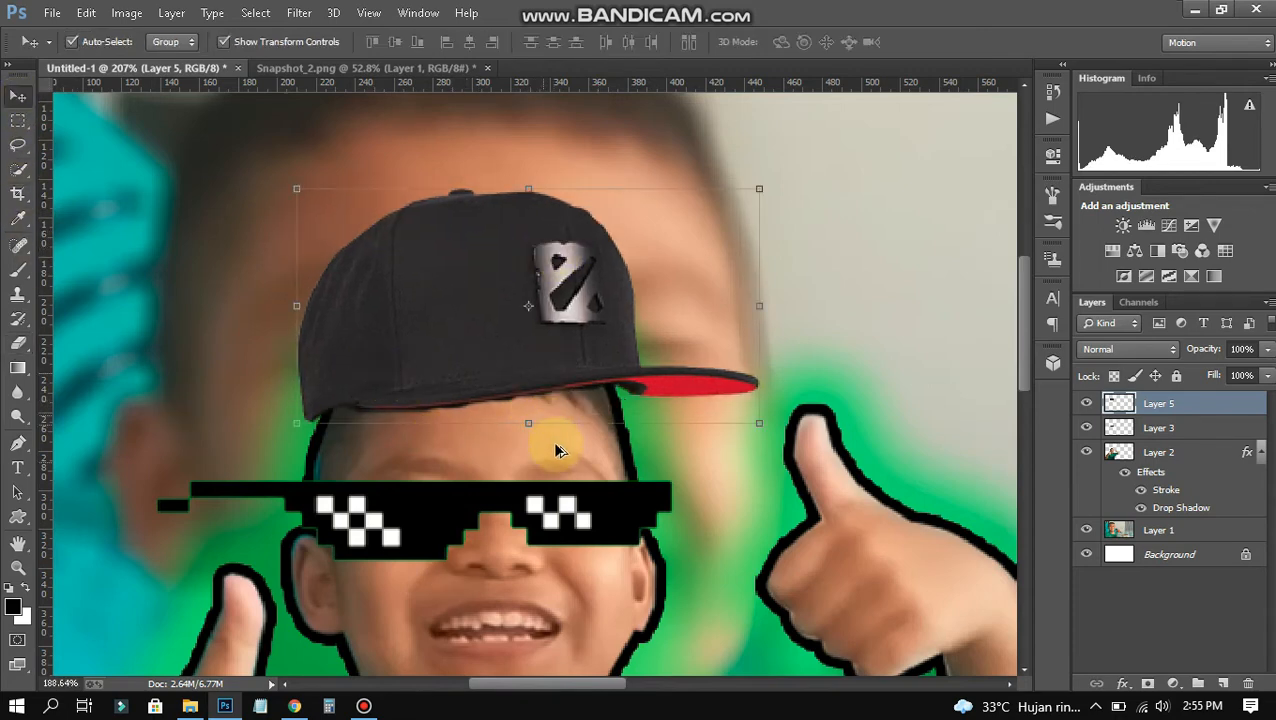
Add a black outside stroke of 5 px to the cap layer and apply the layer style.
scroll(557, 450, down, 6)
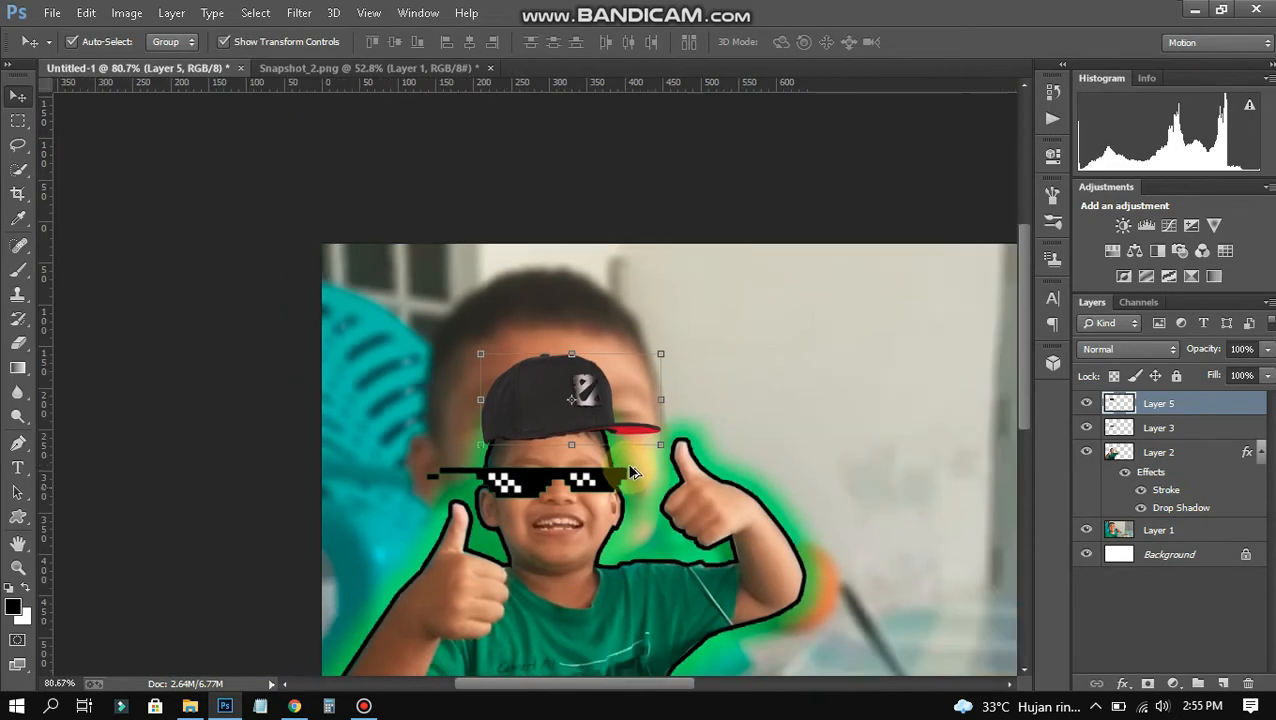
scroll(632, 473, down, 1)
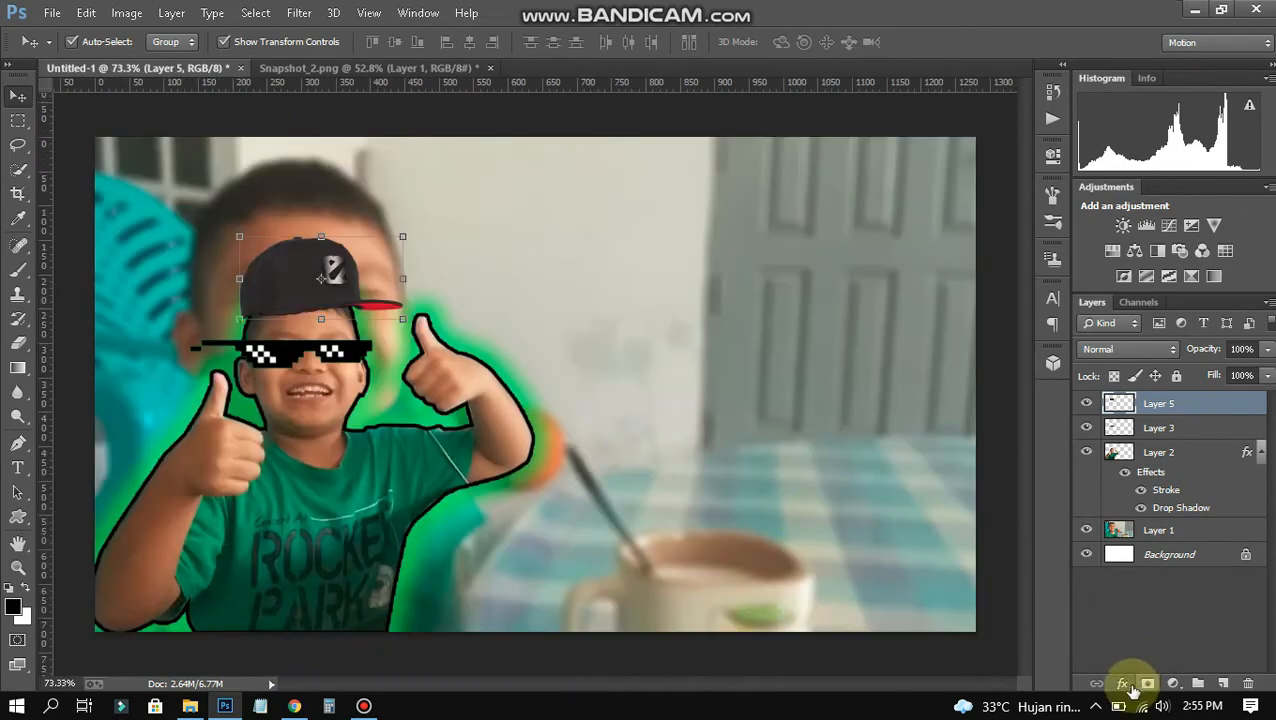
click(1130, 684)
click(1108, 506)
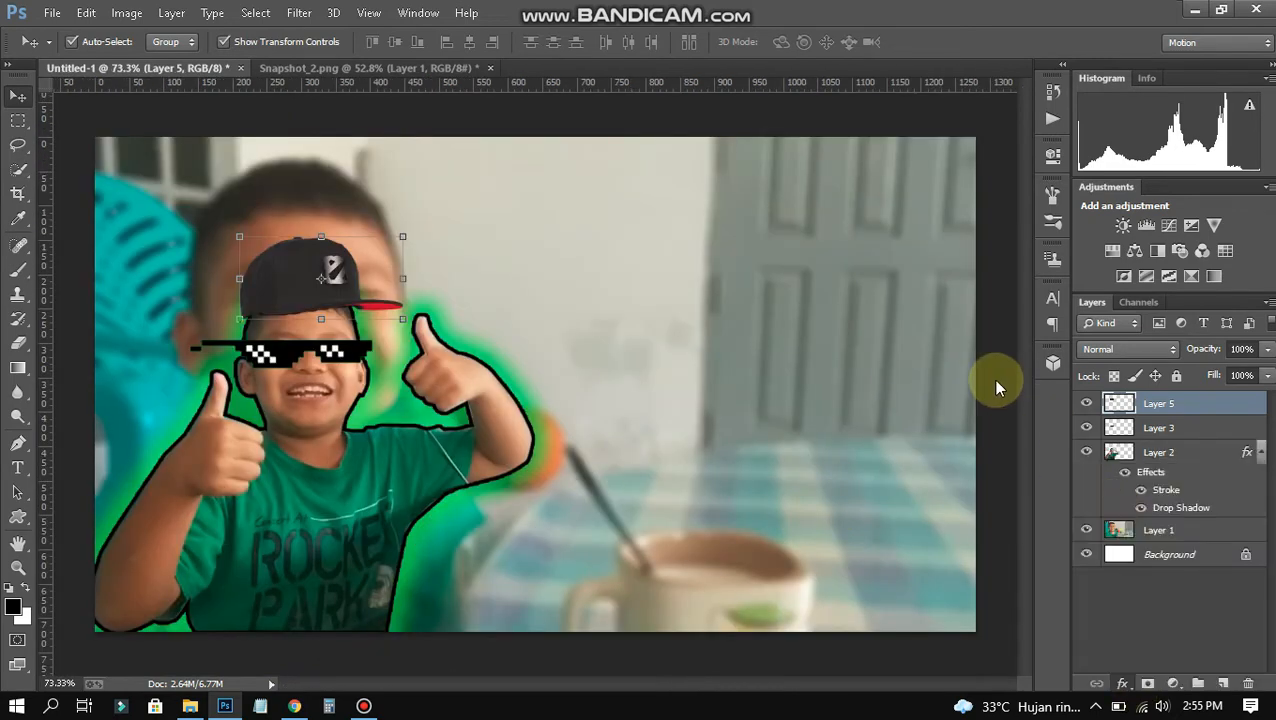
text(5)
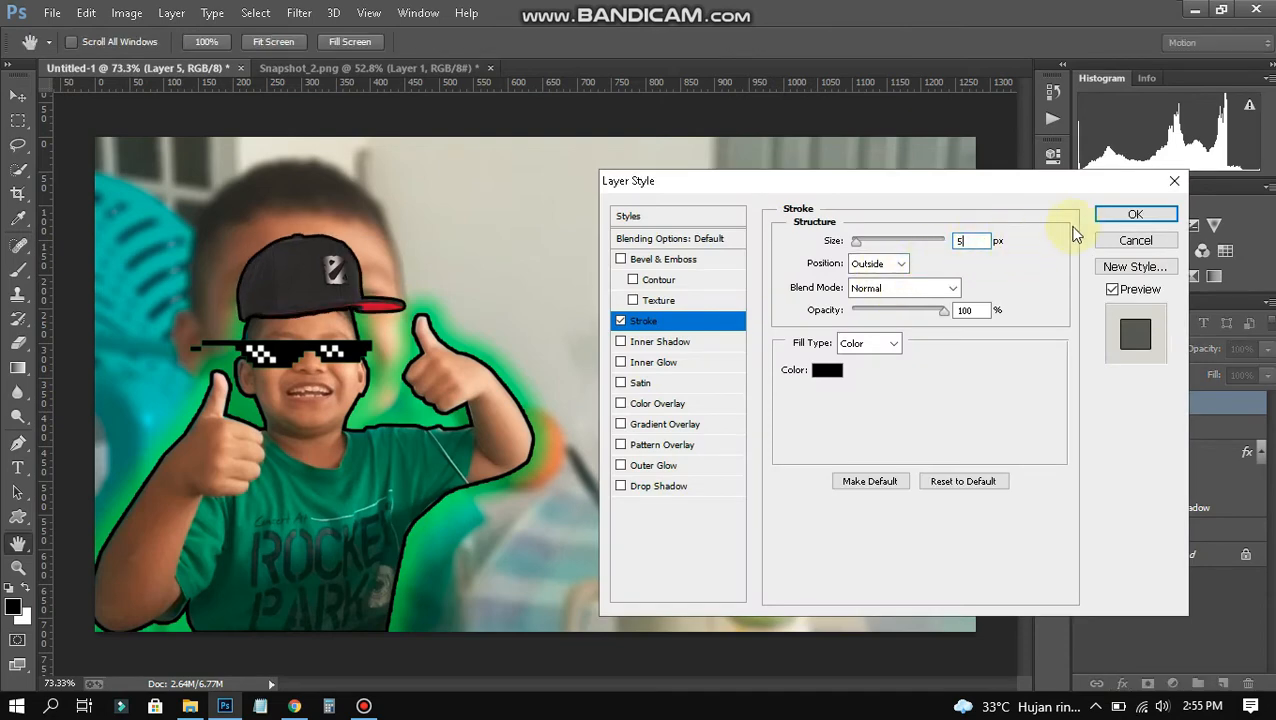
click(1135, 217)
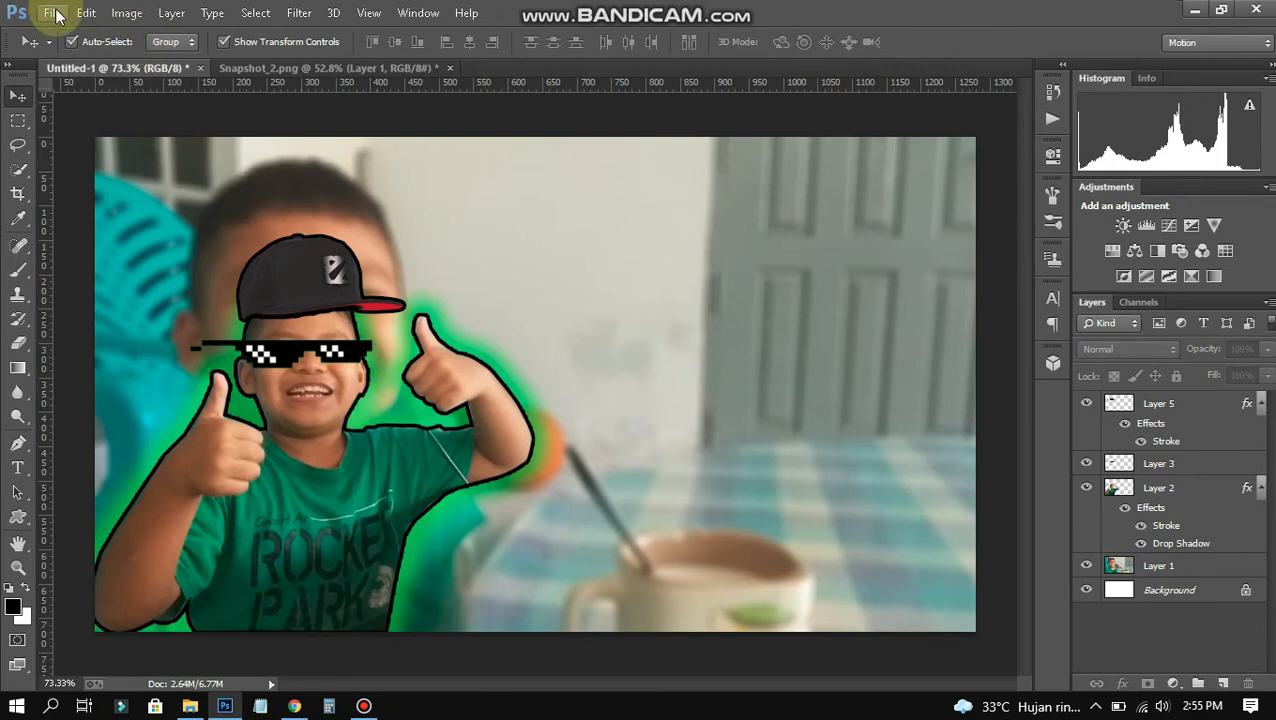
click(54, 14)
click(84, 56)
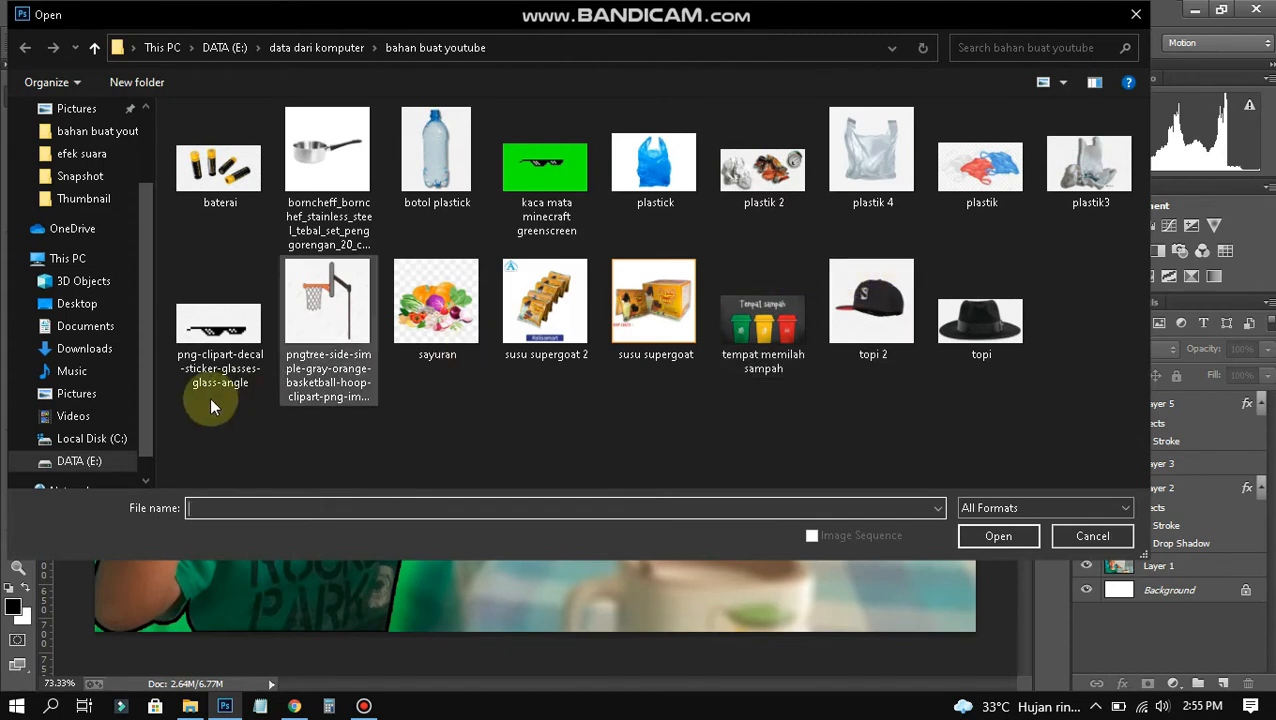
click(1092, 538)
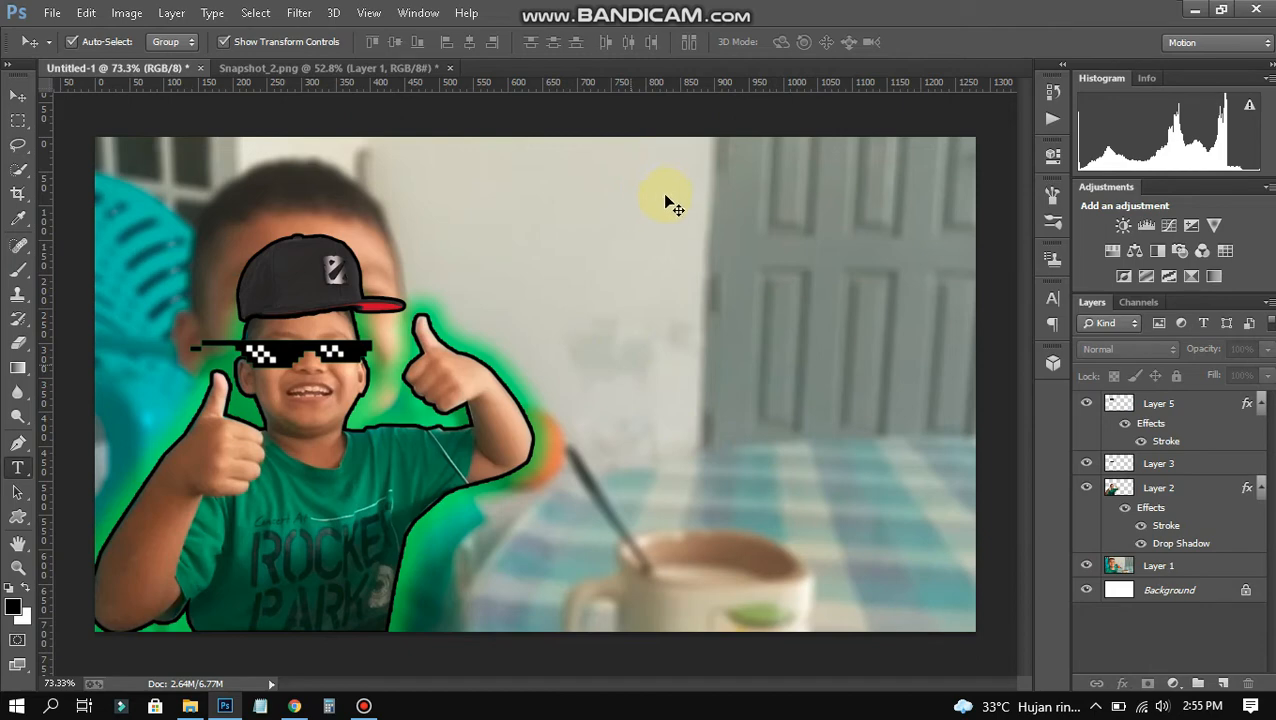
Add the green 12 pt PRIMETIME text "CARA MEMBUAT THUMBNAIL DYOUTUBE" and move it across the upper part of the image.
key(t)
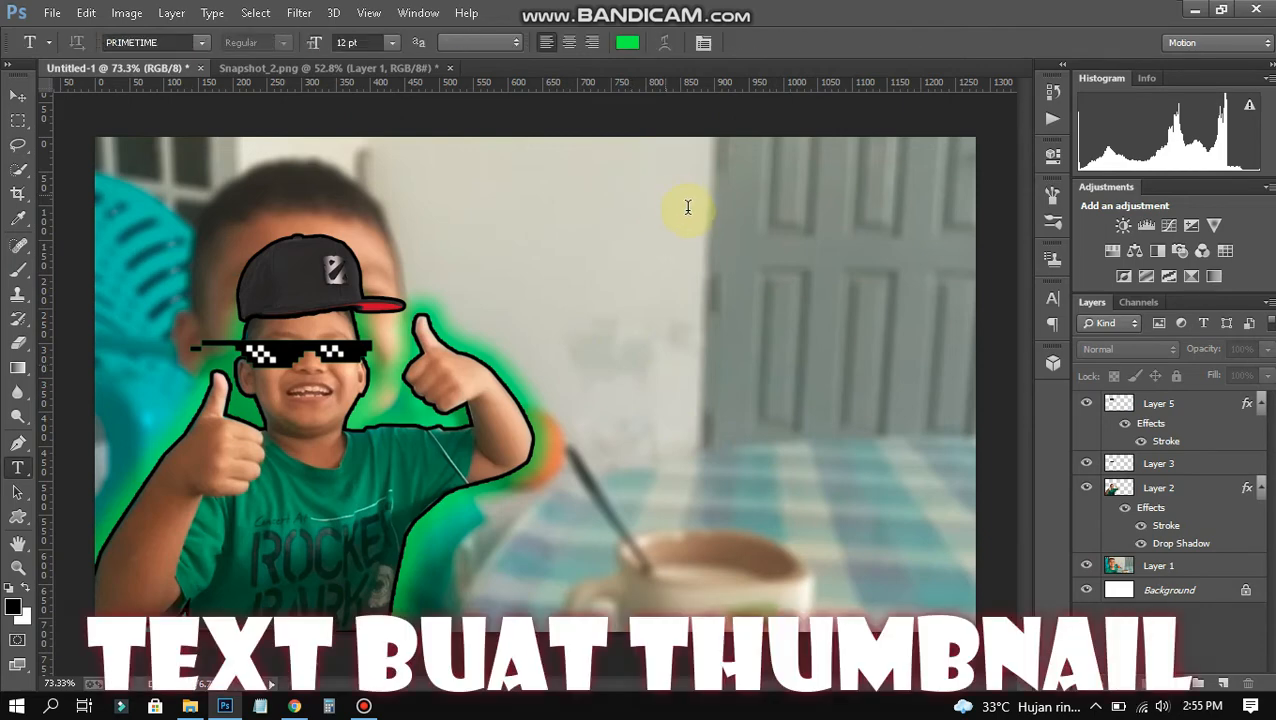
click(666, 197)
text(CARA)
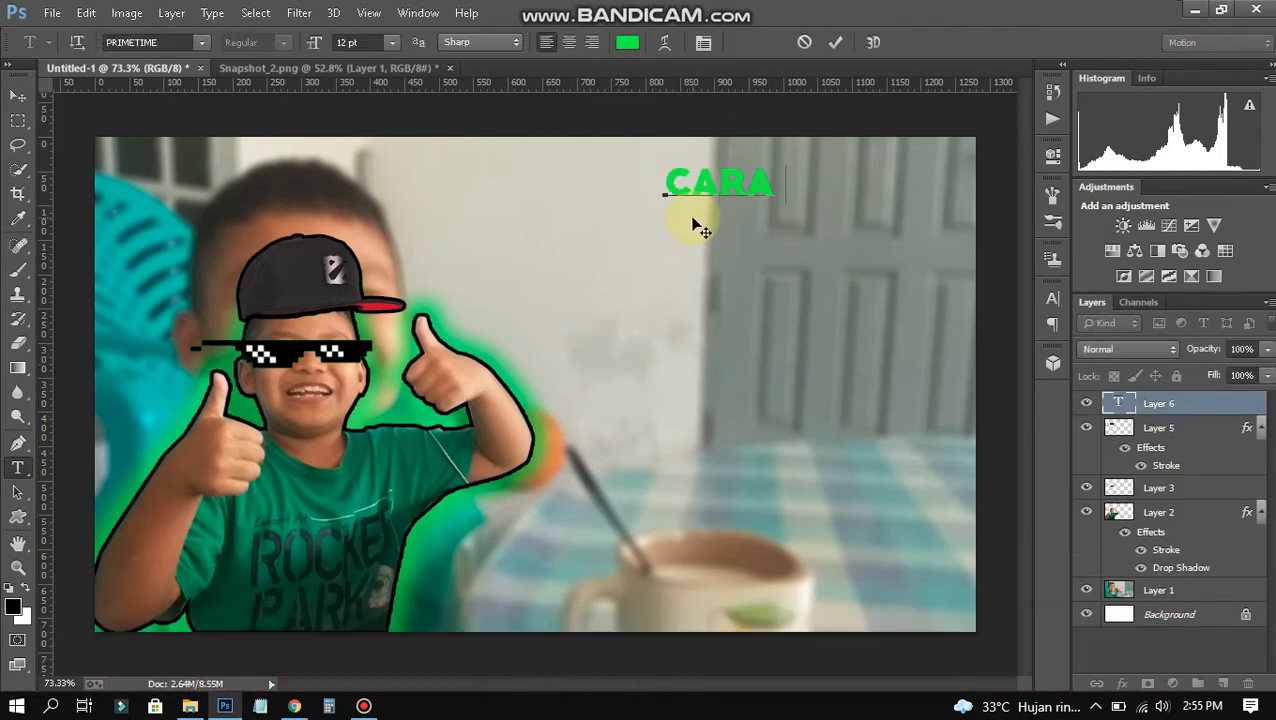
text( MEMBUAT)
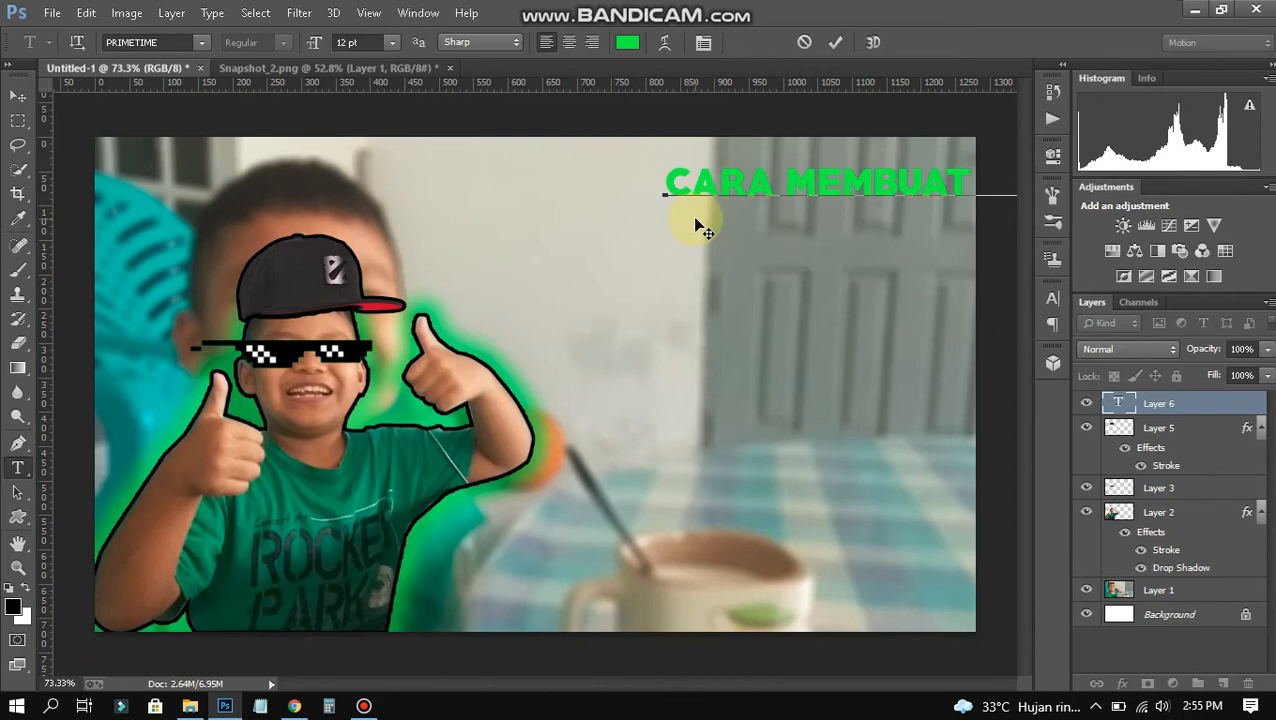
click(18, 95)
drag(831, 190, 272, 210)
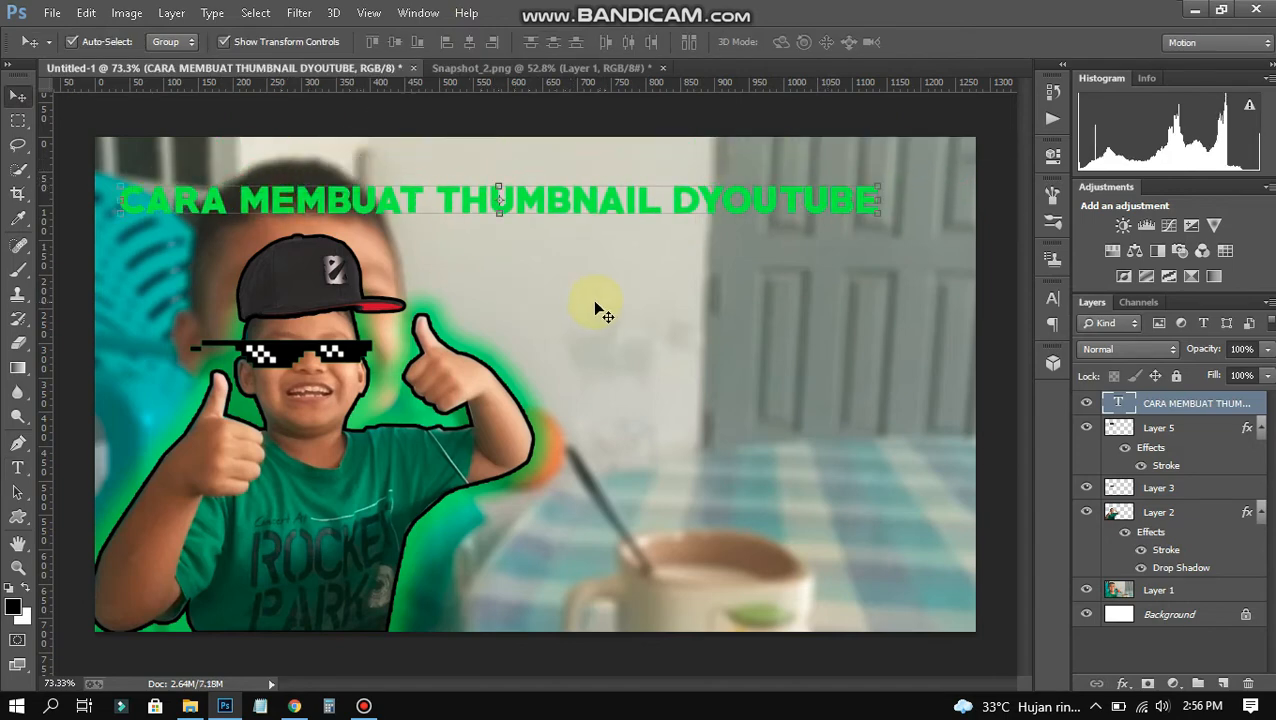
Shorten the title text to "CARA MEMBUAT THUMBNAIL" and move it to the upper right of the image.
key(t)
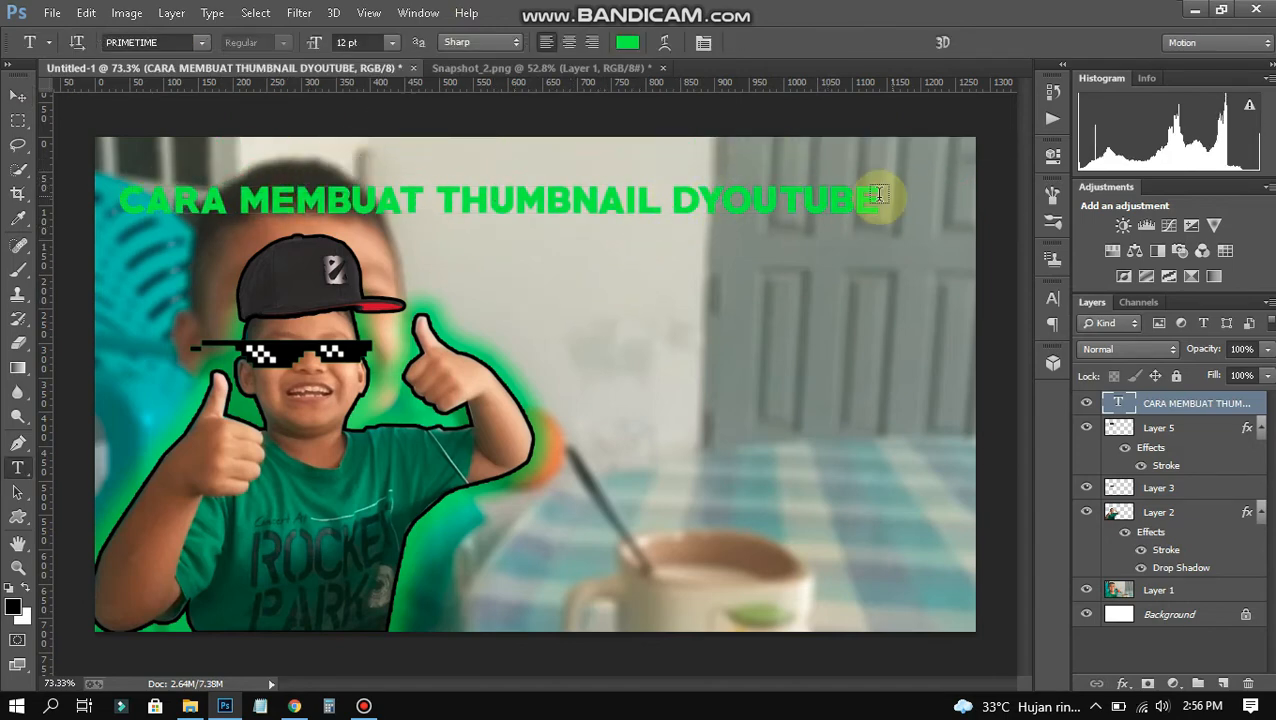
drag(870, 198, 696, 205)
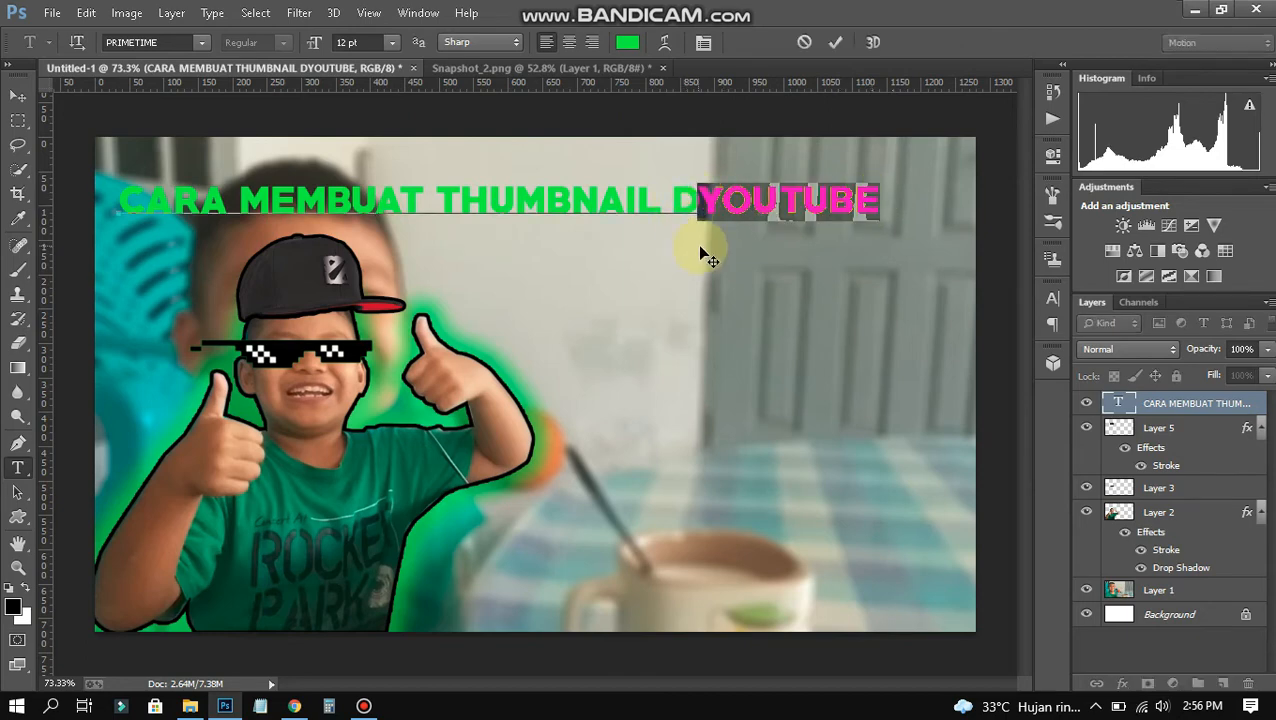
key(Left)
key(Return)
click(845, 44)
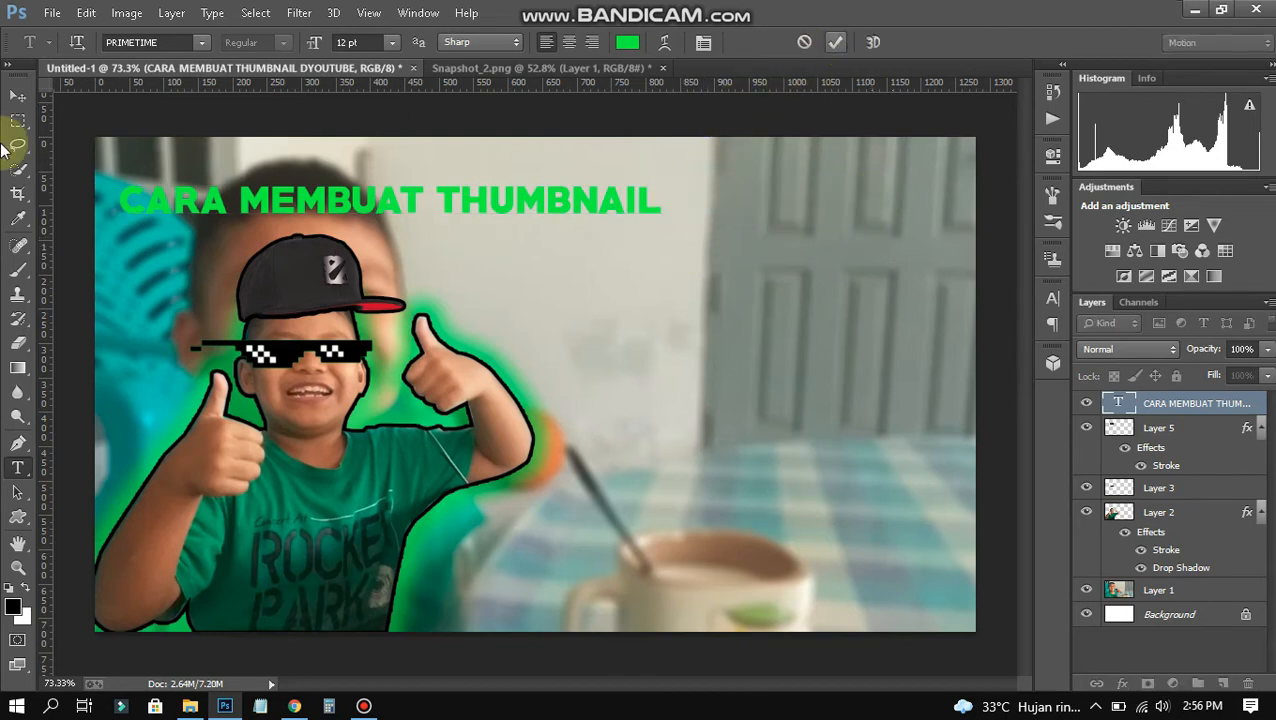
click(17, 95)
drag(589, 196, 752, 183)
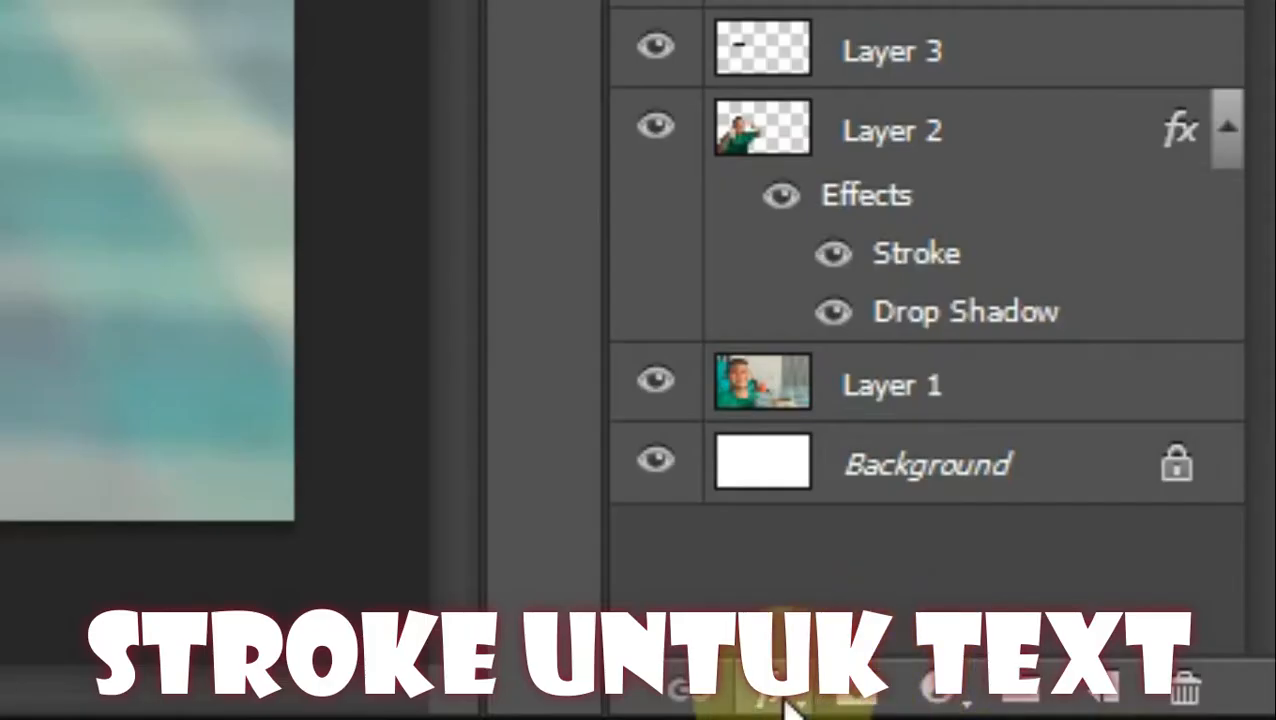
Give the title text a black 5 px outside stroke and a black drop shadow with Normal blend mode and 50% opacity.
click(1123, 684)
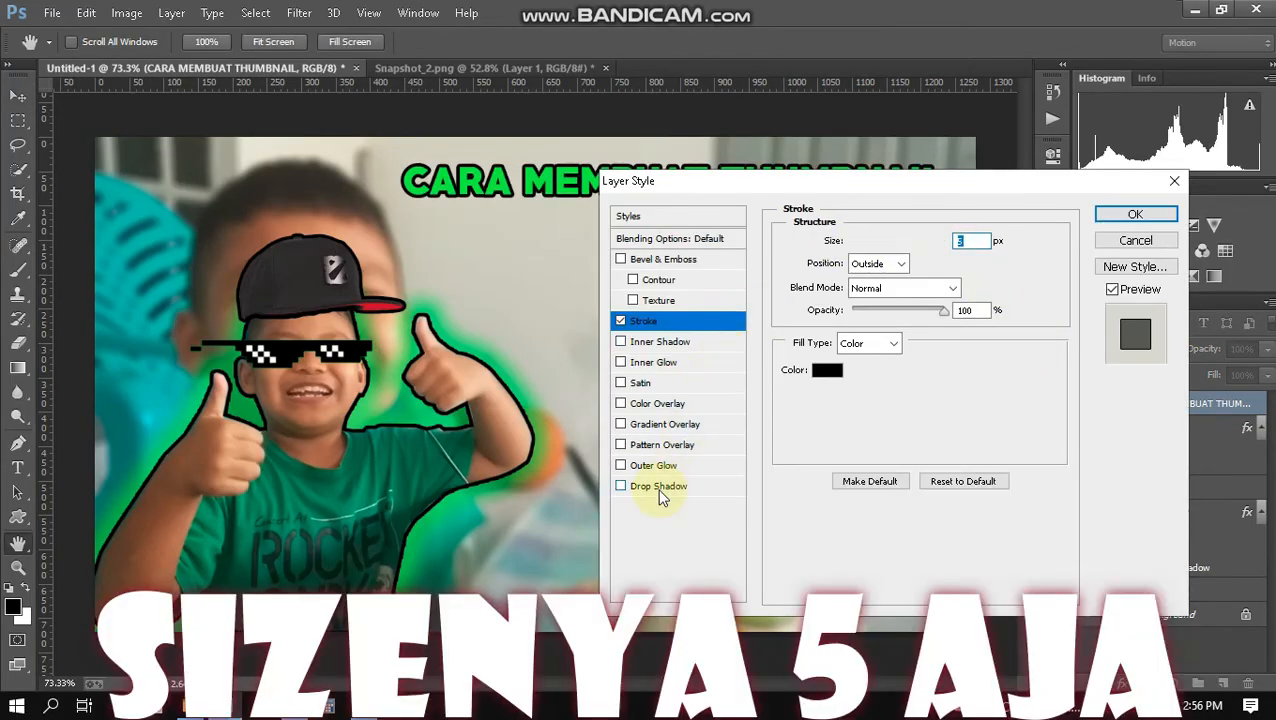
click(658, 487)
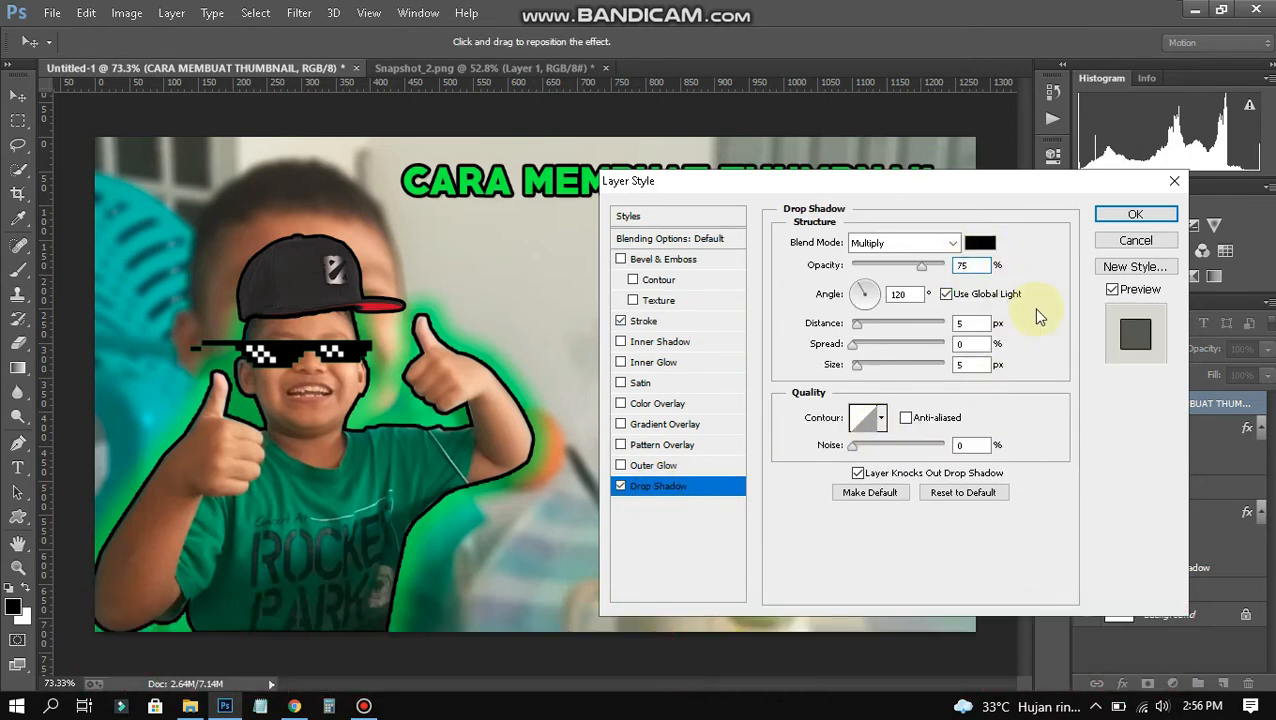
text(5)
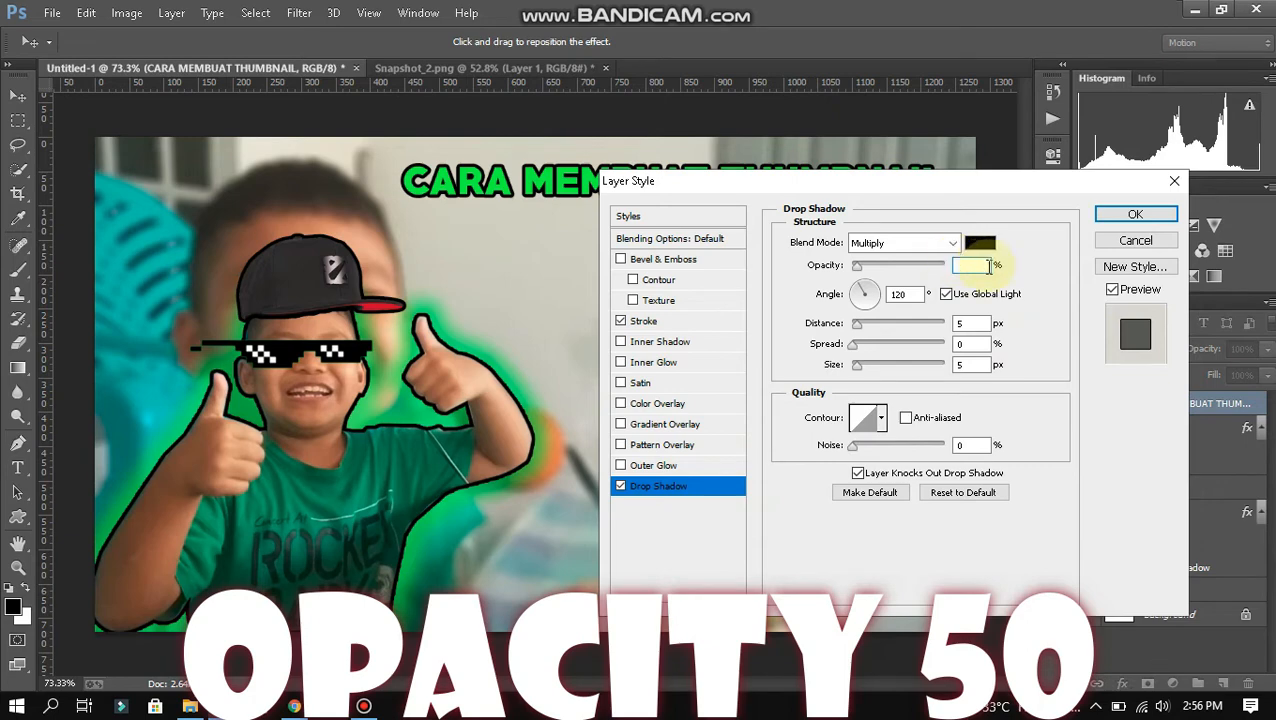
click(898, 244)
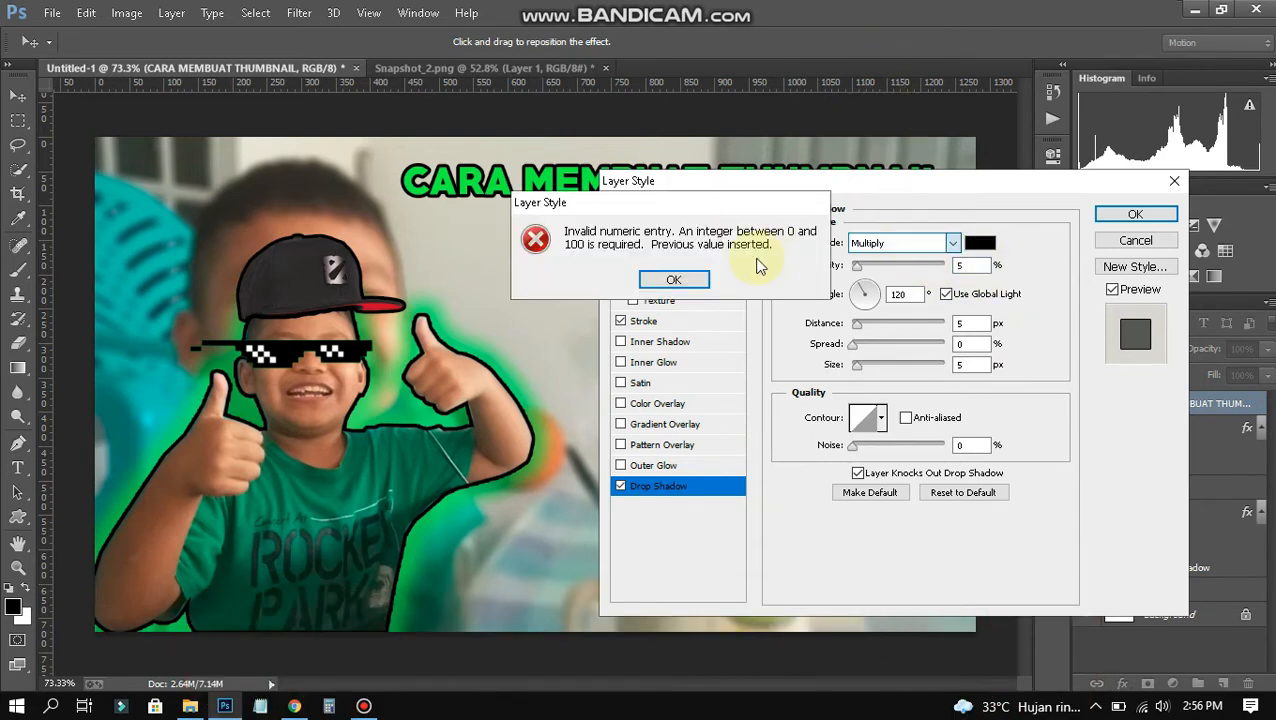
click(674, 280)
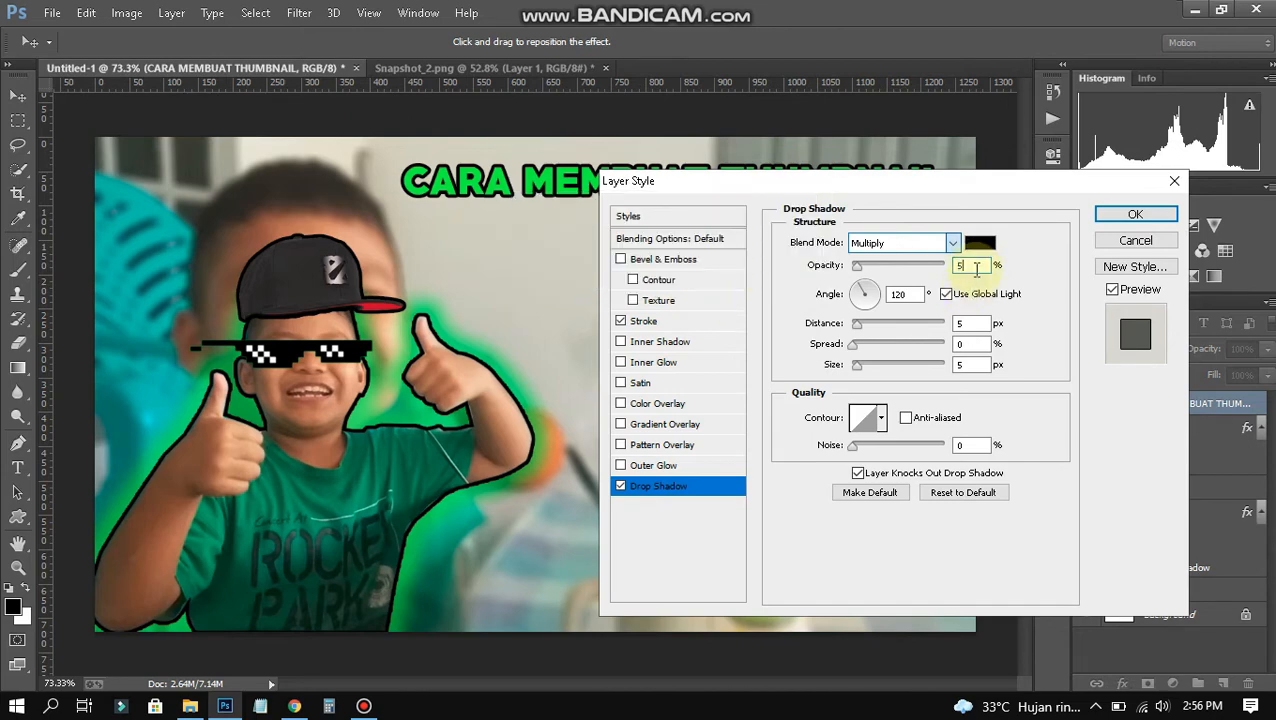
click(932, 243)
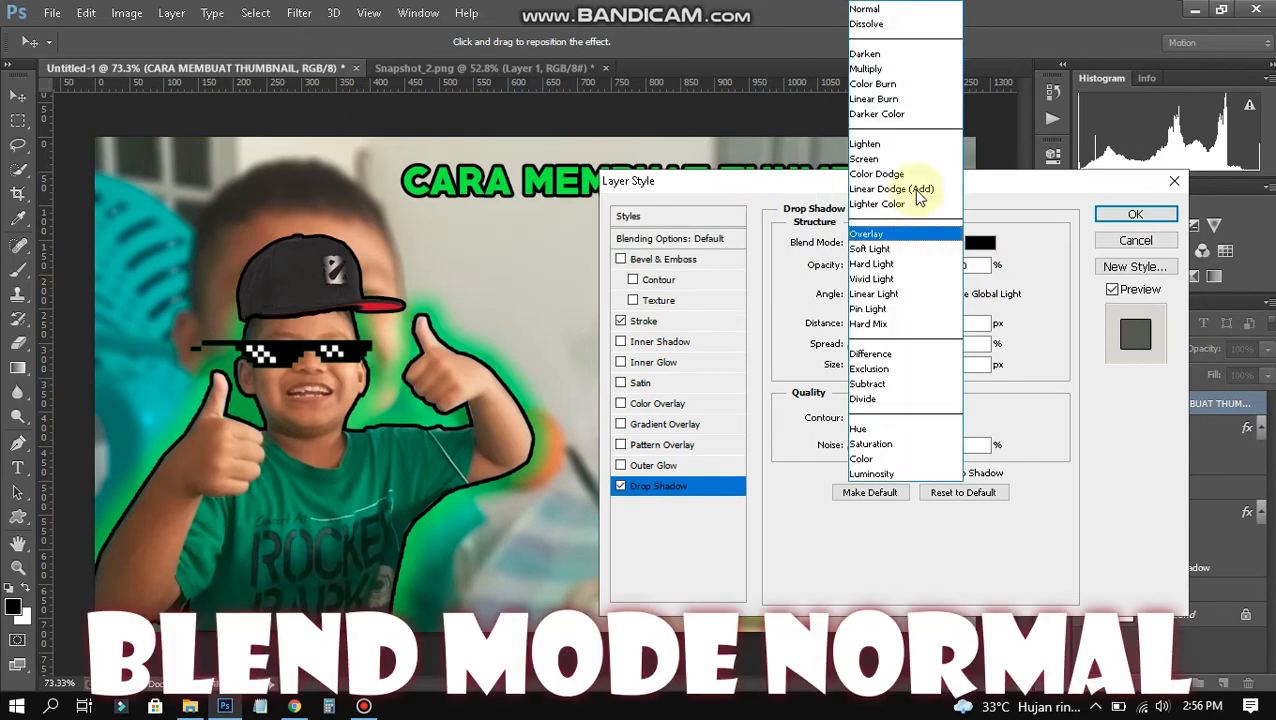
click(891, 16)
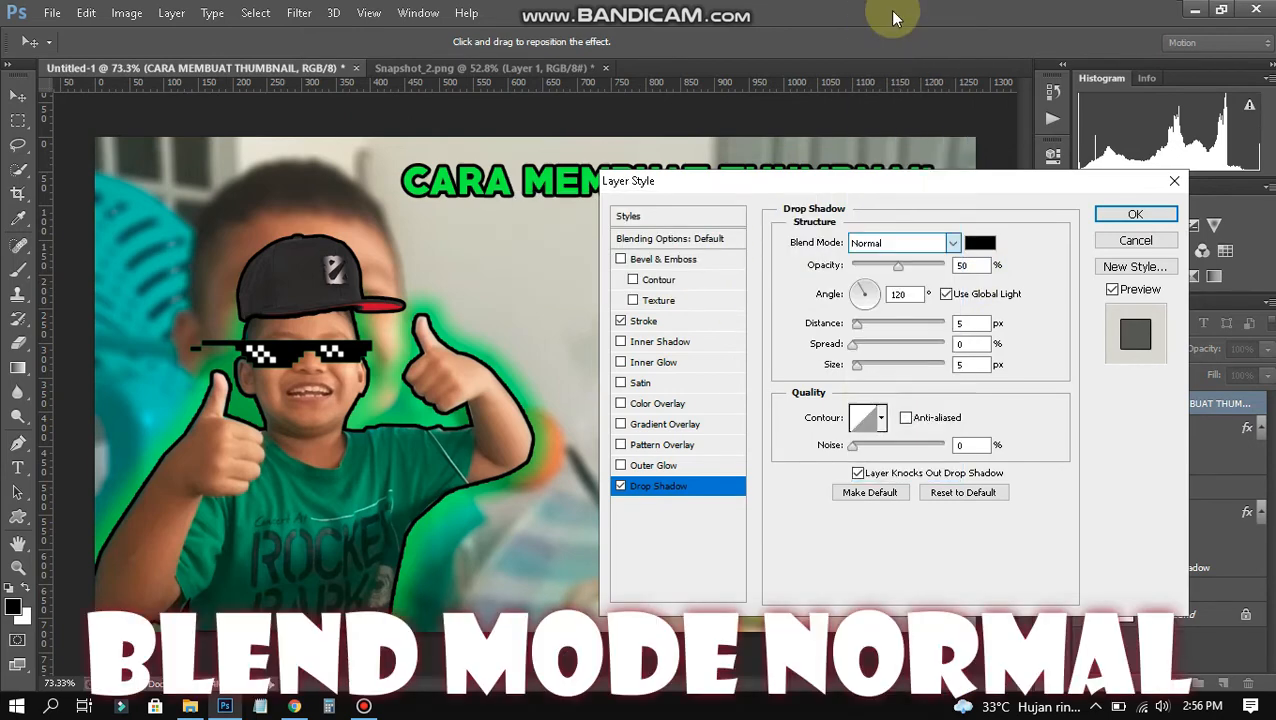
Set the title's drop shadow to distance 0 px, spread 10% and size 50 px, and apply the layer style.
click(972, 365)
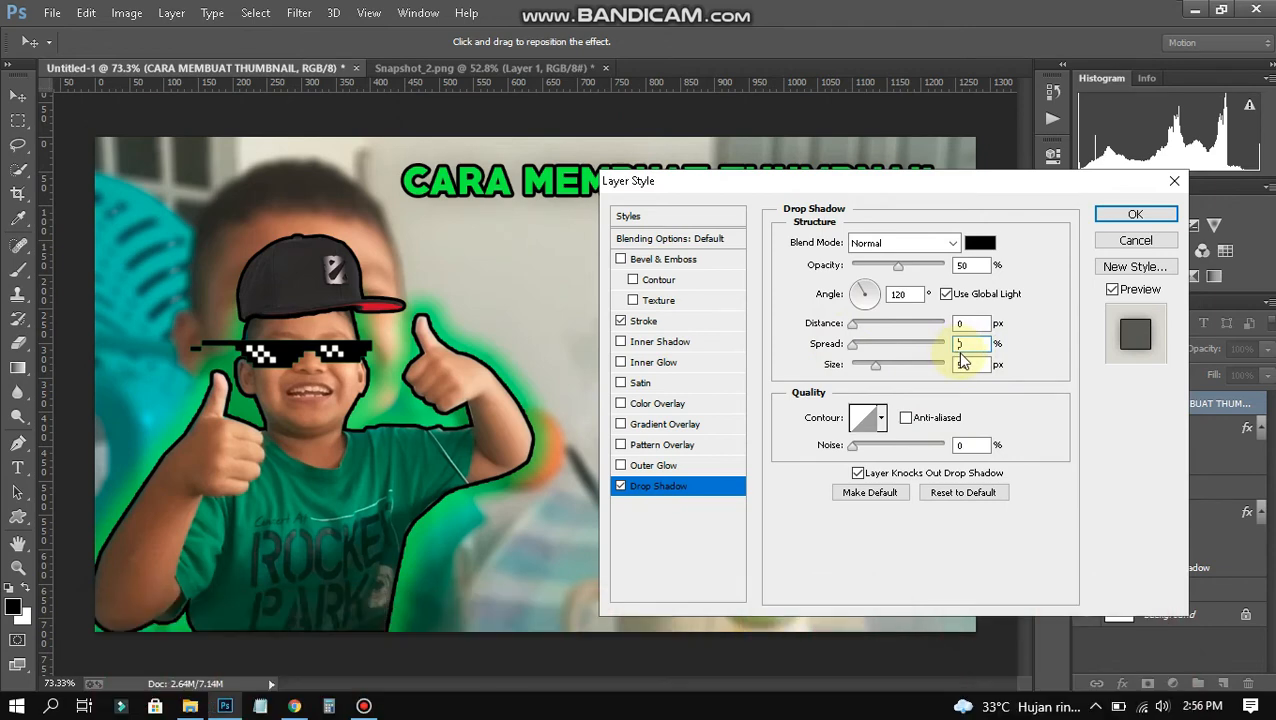
text(30)
key(BackSpace)
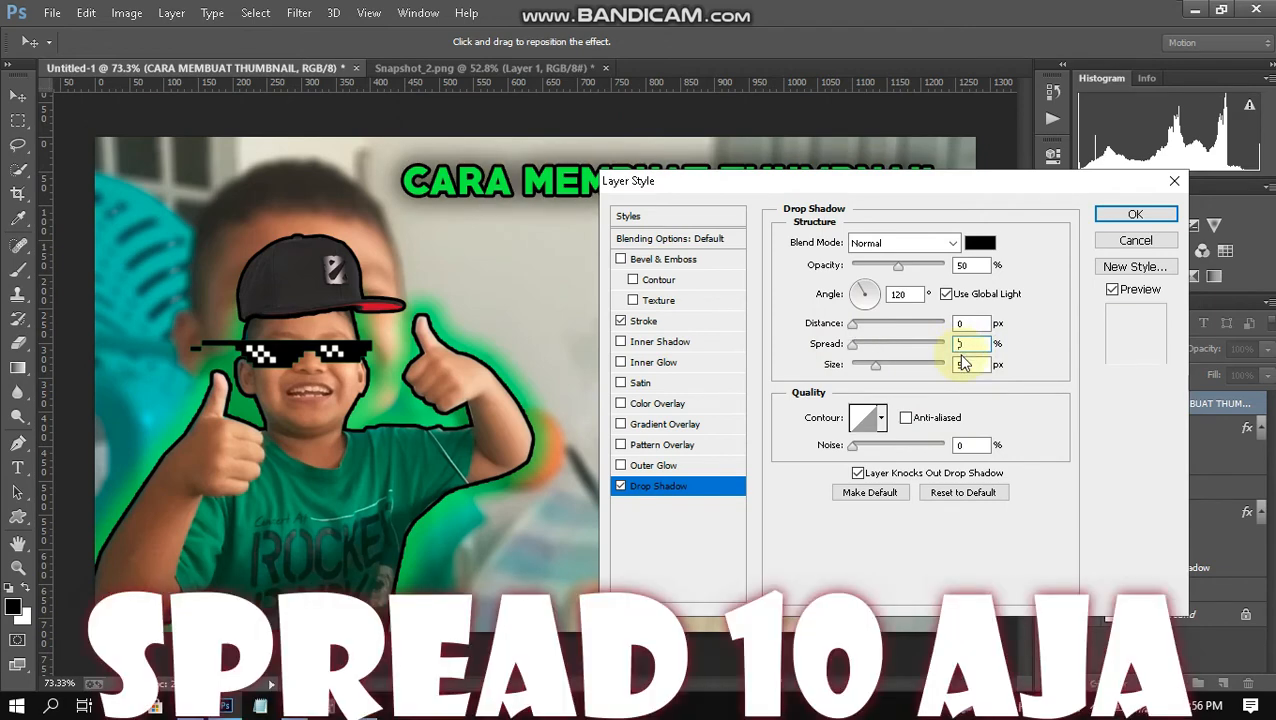
text(2)
key(BackSpace)
key(BackSpace)
text(10)
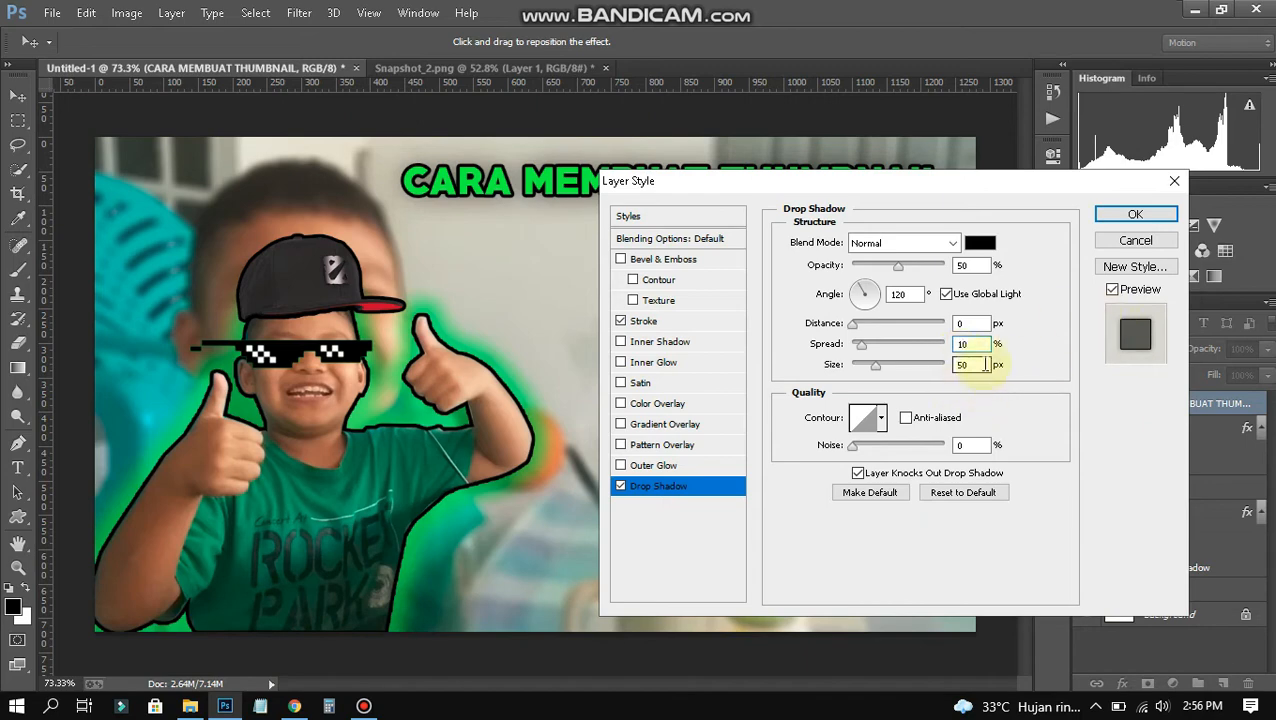
click(1146, 213)
Duplicate the "CARA MEMBUAT THUMBNAIL" text layer and place the copy directly below the original line.
right_click(1163, 402)
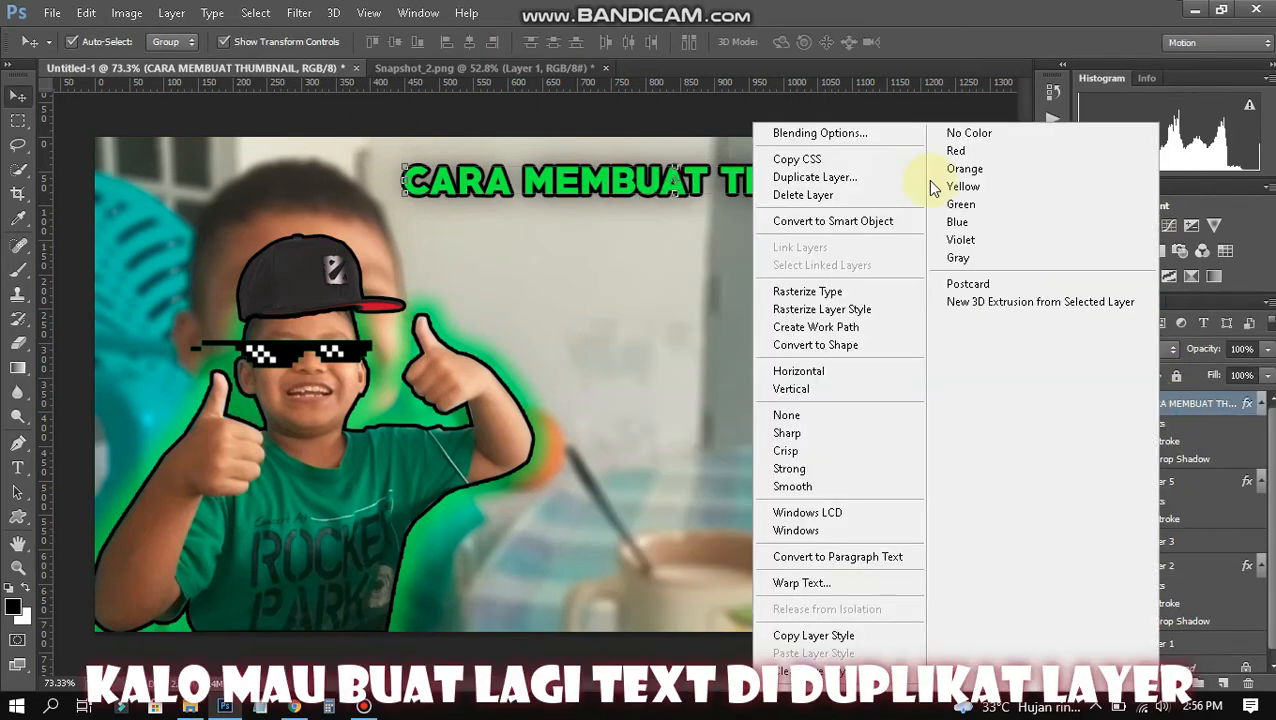
click(860, 177)
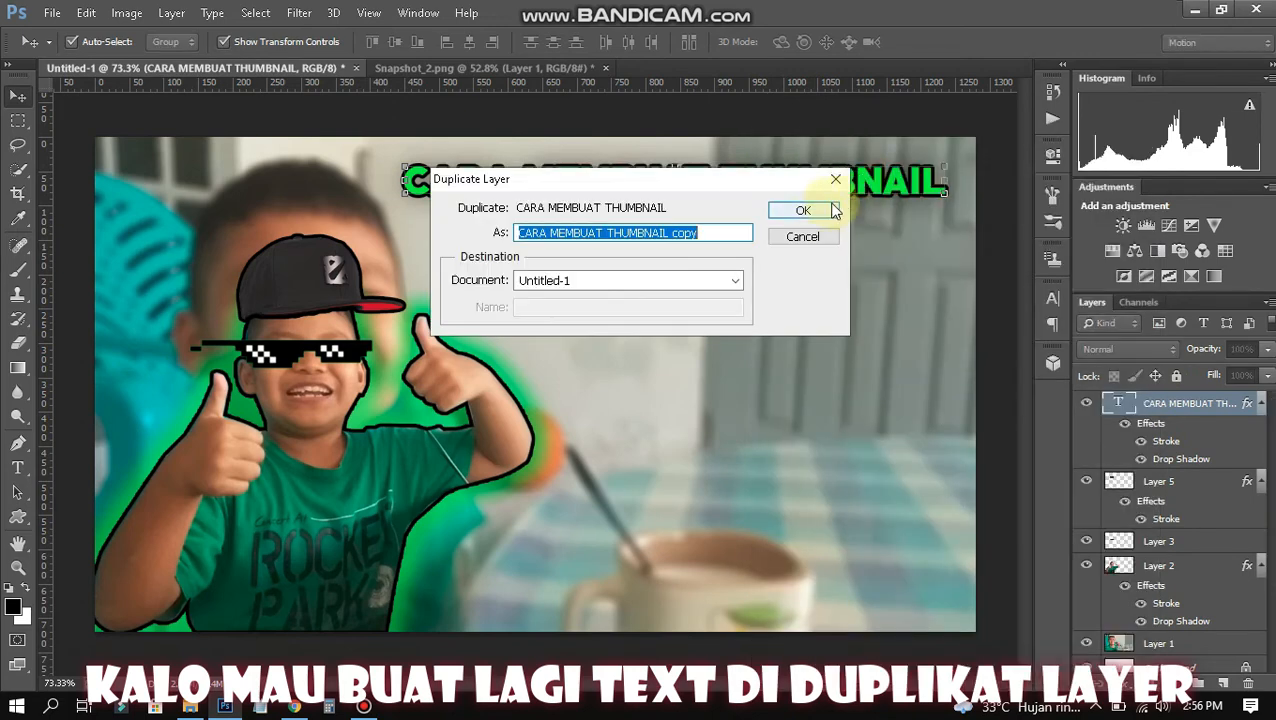
click(818, 200)
drag(830, 200, 836, 224)
Replace the duplicated line's text with "YOUTUBE KEREN DAN MUDAH" and commit the edit.
key(t)
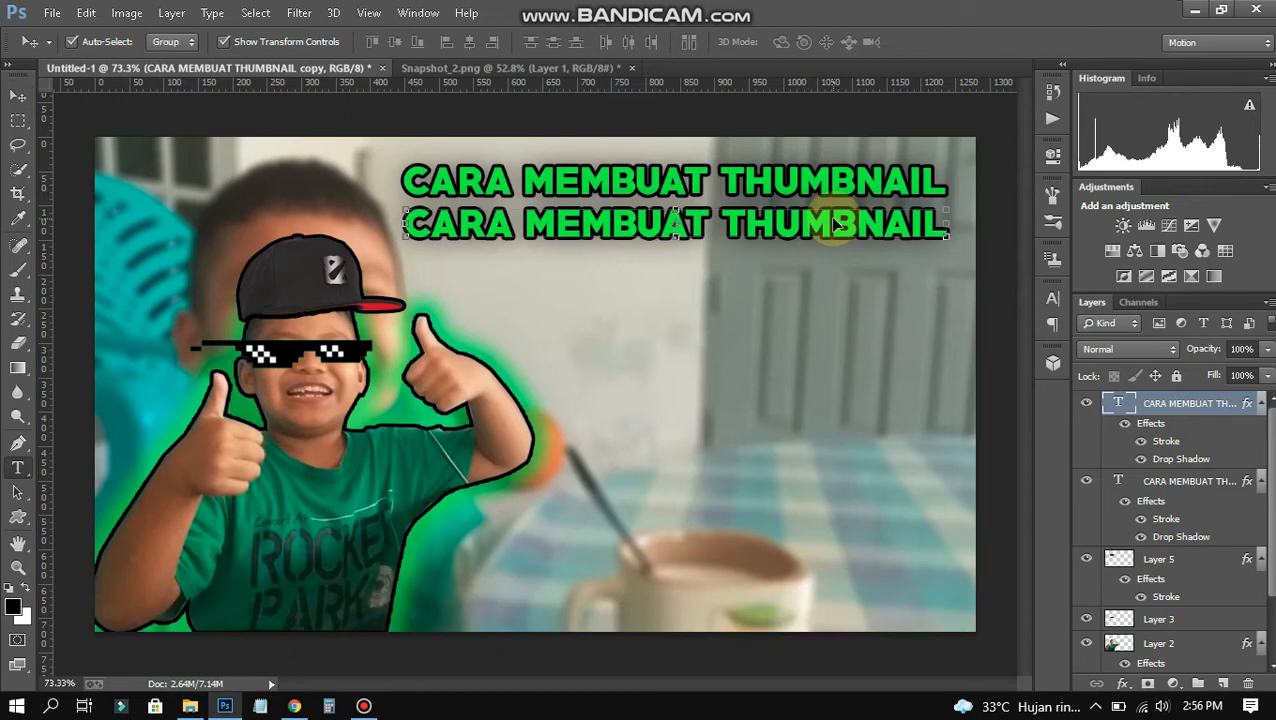
click(836, 224)
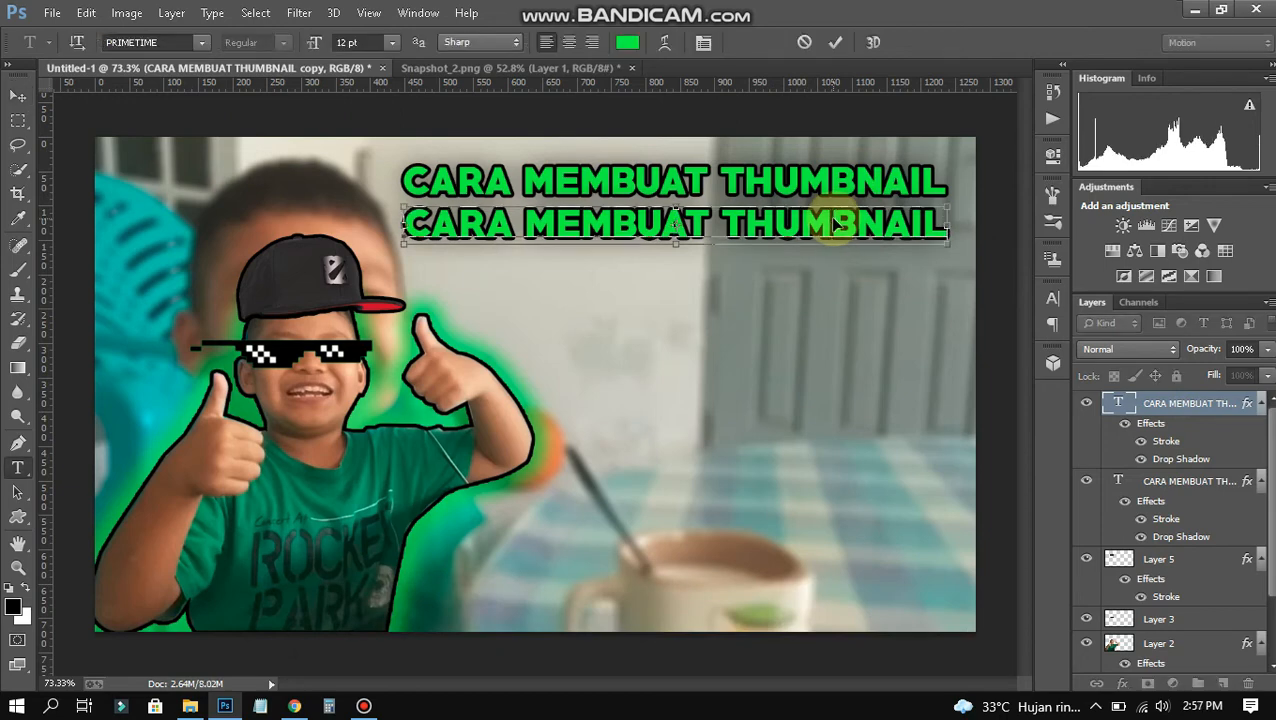
key(ctrl+a)
text(YOUTUBE )
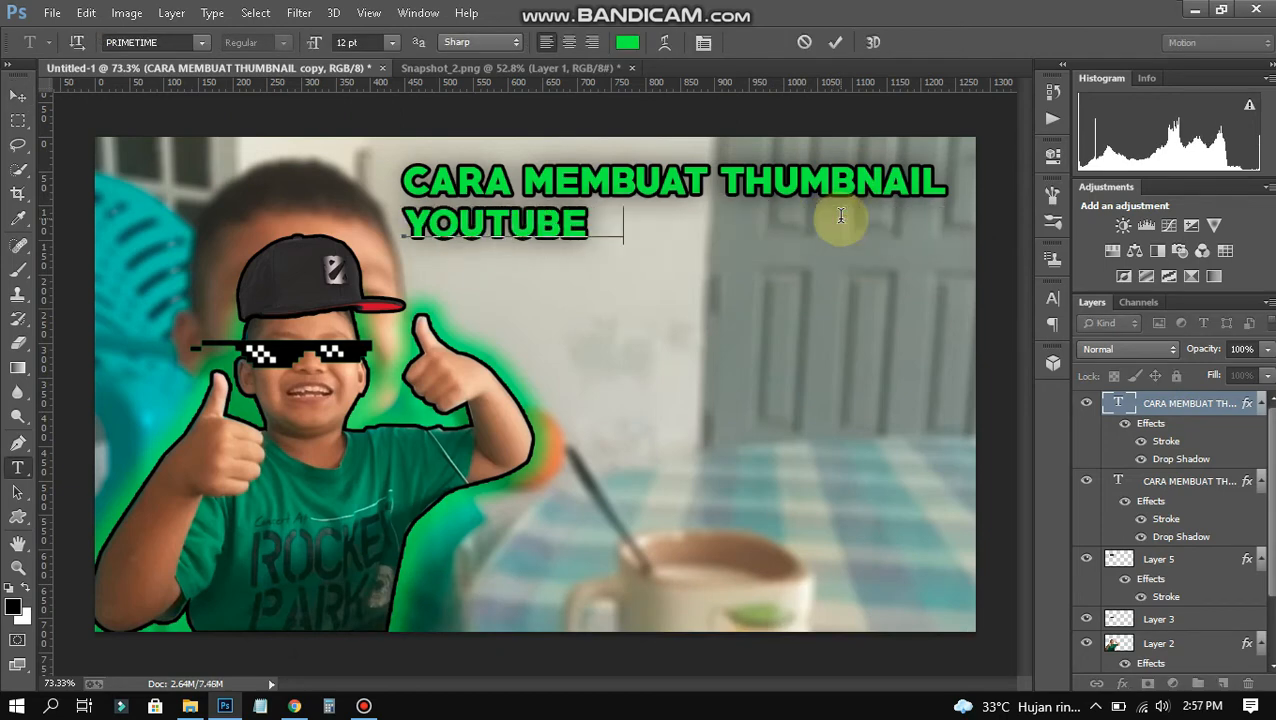
text(KE REN)
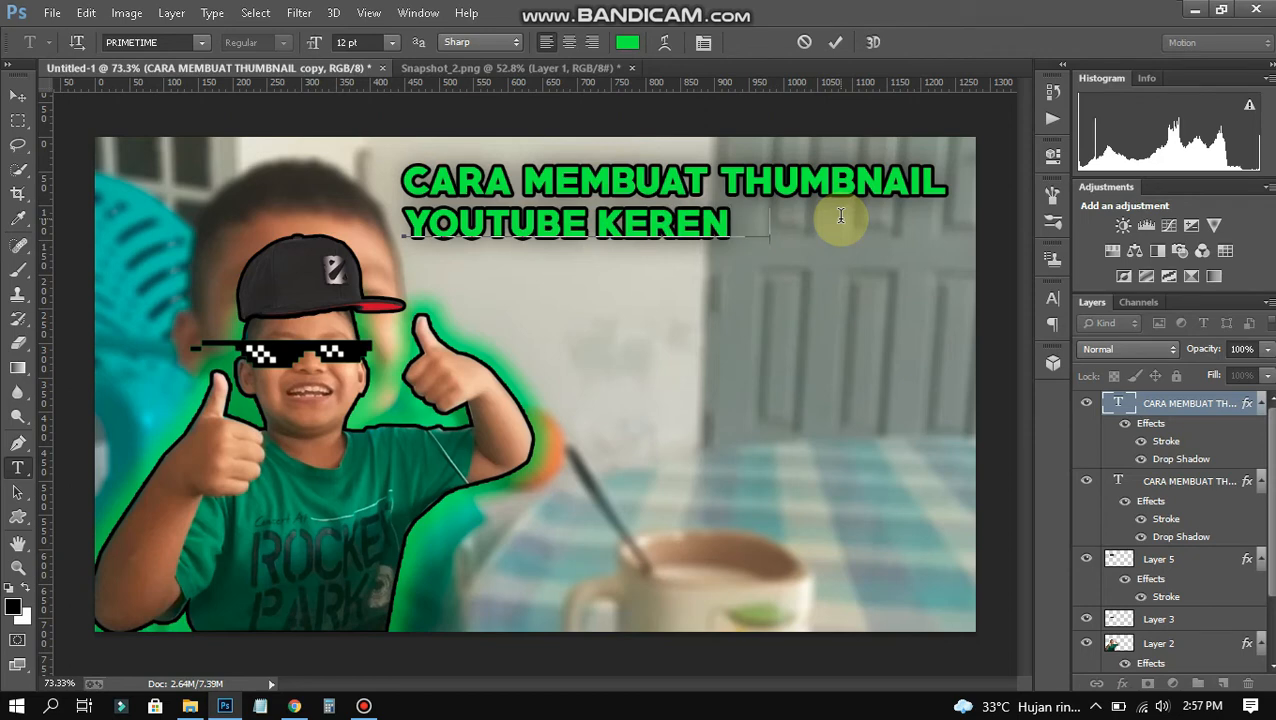
text( DAN MUDAH)
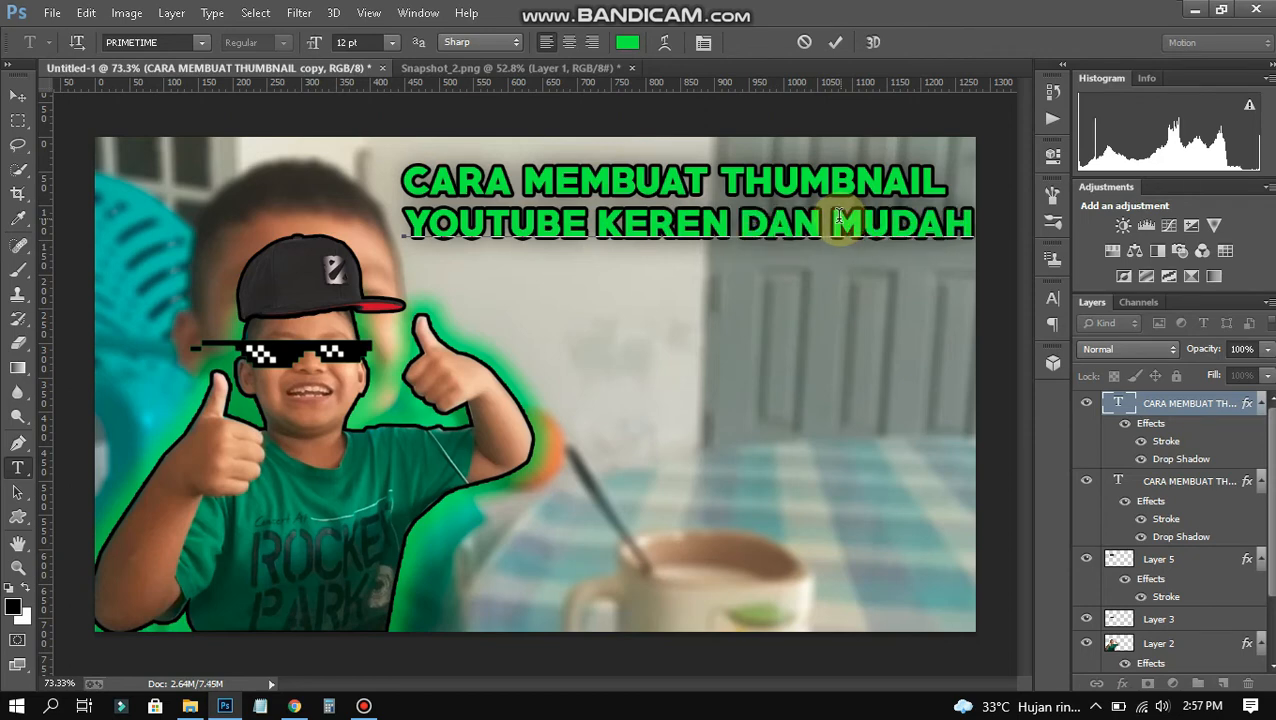
click(835, 42)
click(17, 98)
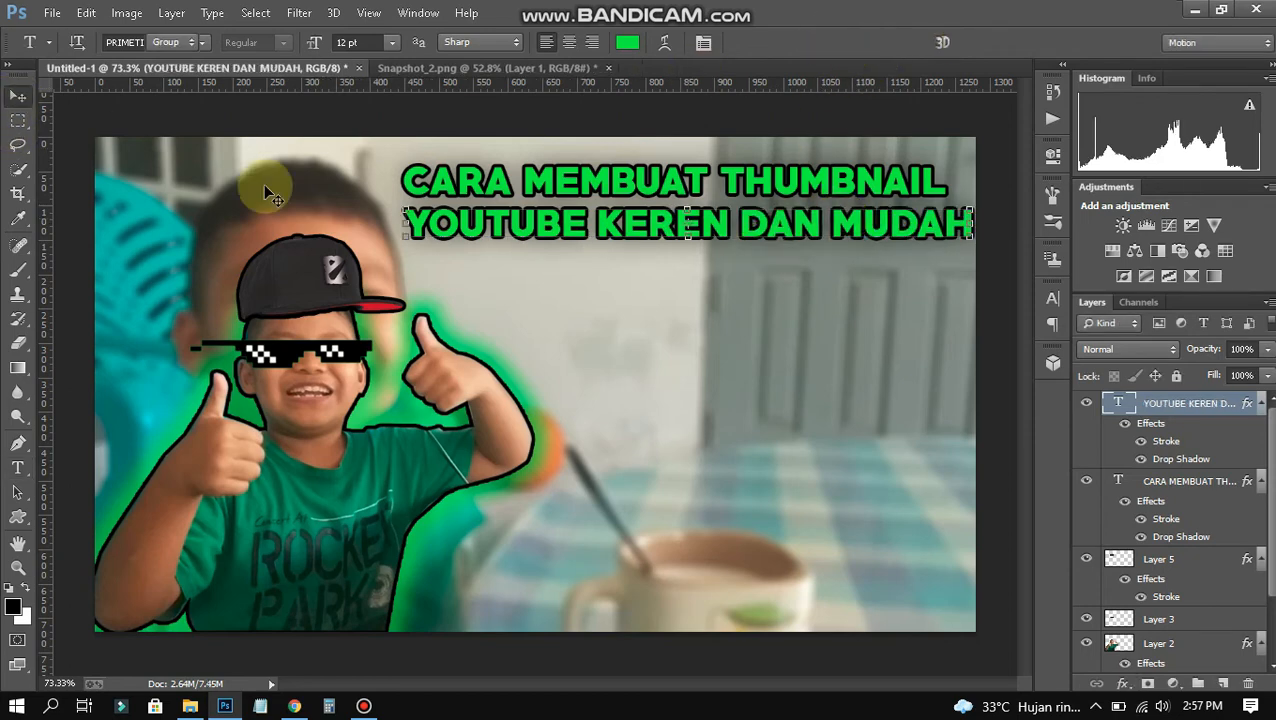
Change the color of the whole "YOUTUBE KEREN DAN MUDAH" line to light gray and commit it.
key(t)
click(635, 218)
key(ctrl+a)
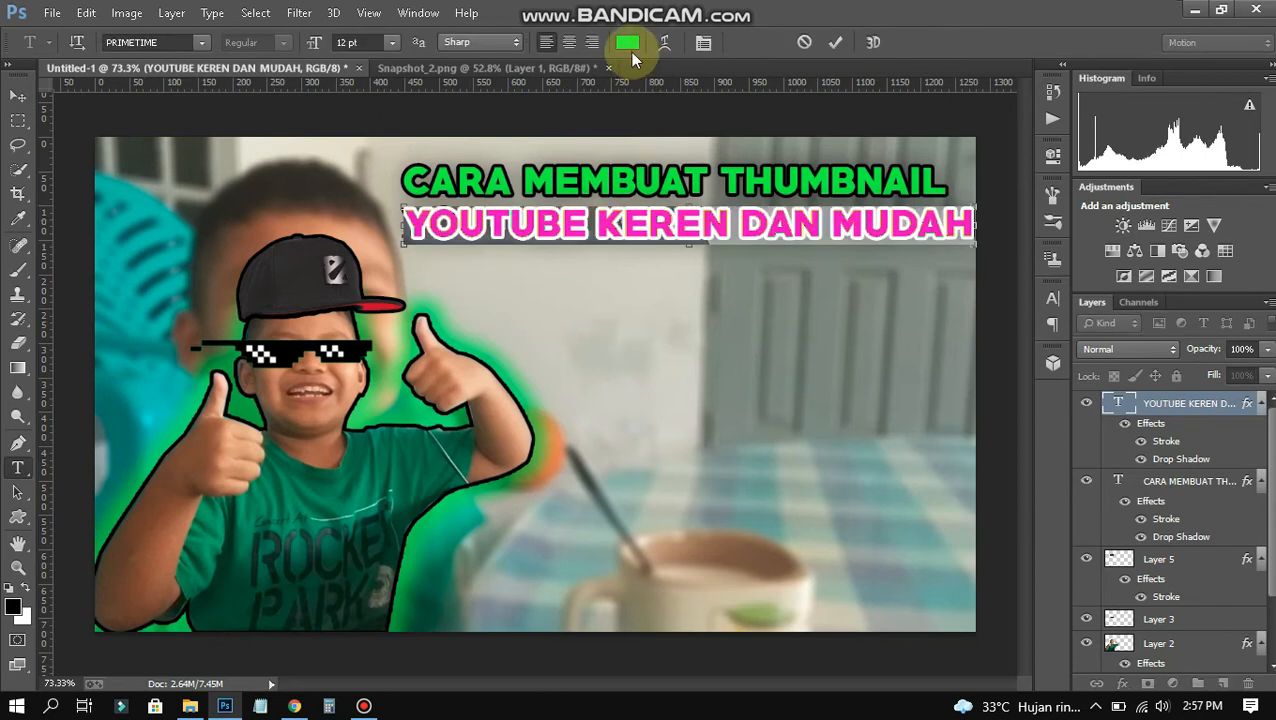
click(627, 43)
drag(450, 227, 379, 202)
click(830, 157)
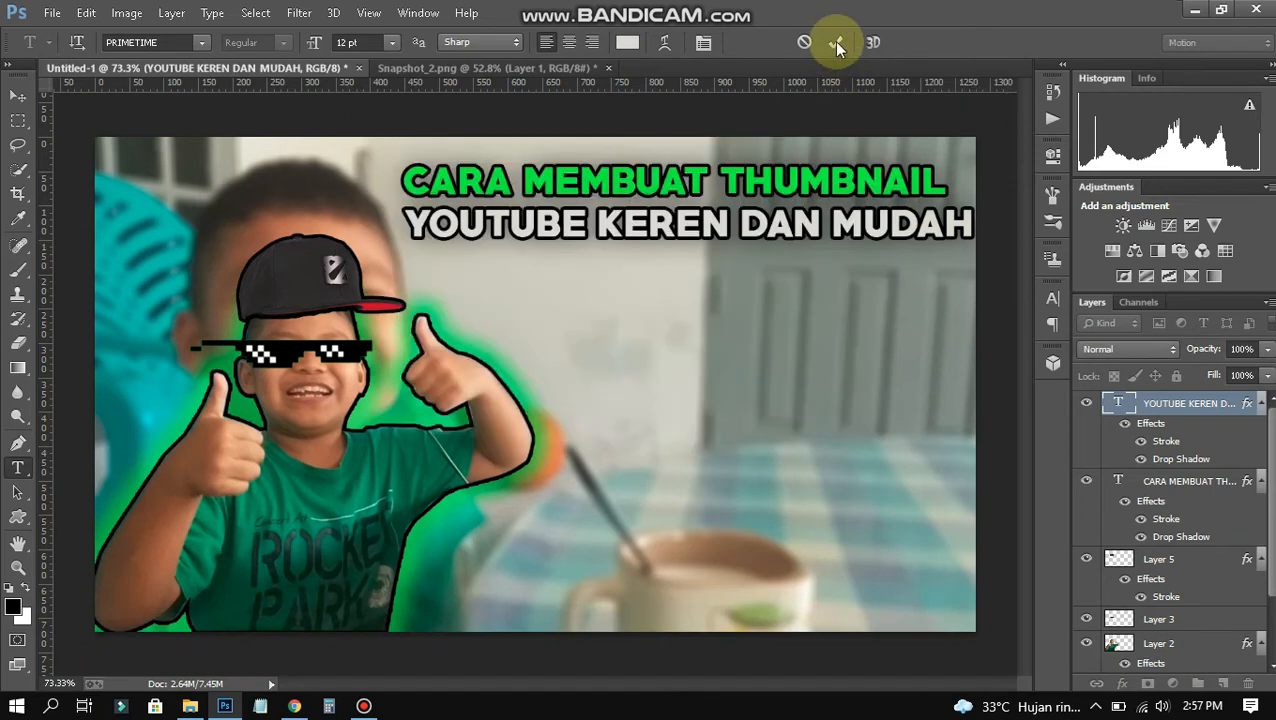
click(835, 42)
click(18, 95)
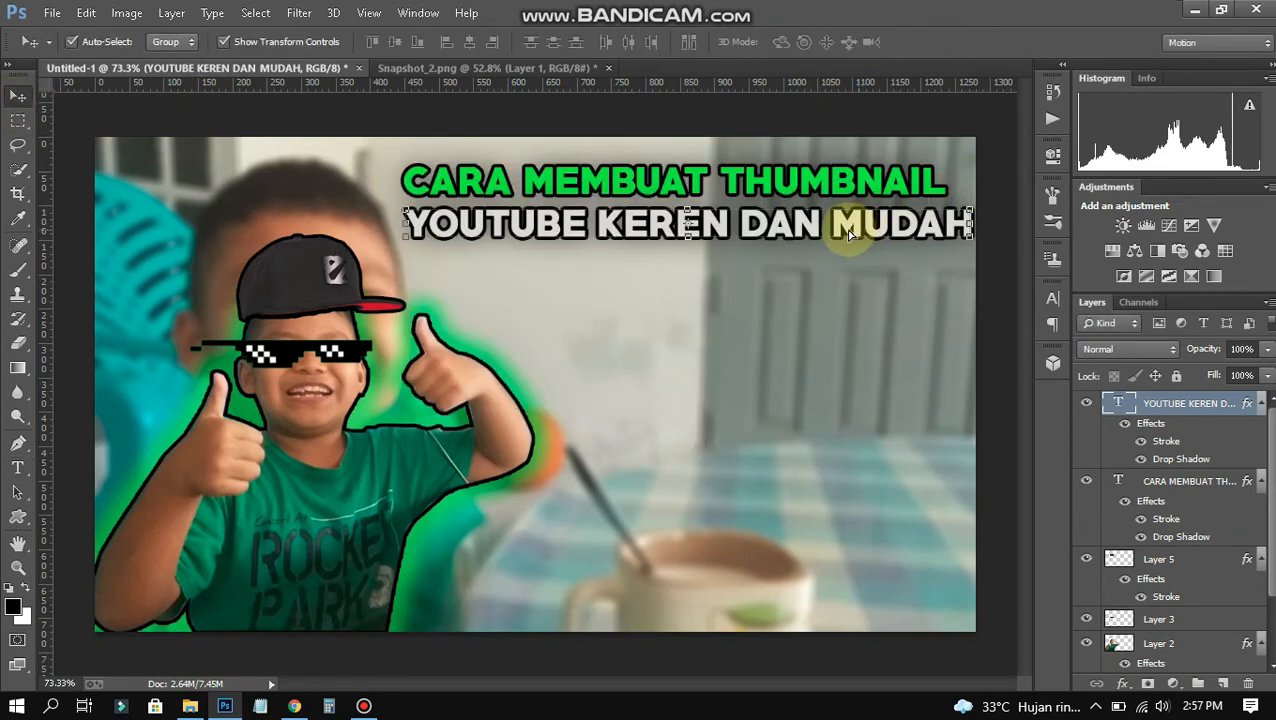
Shift the gray second line left and nudge the green first line slightly left to center the two lines on each other.
drag(866, 233, 843, 232)
click(845, 183)
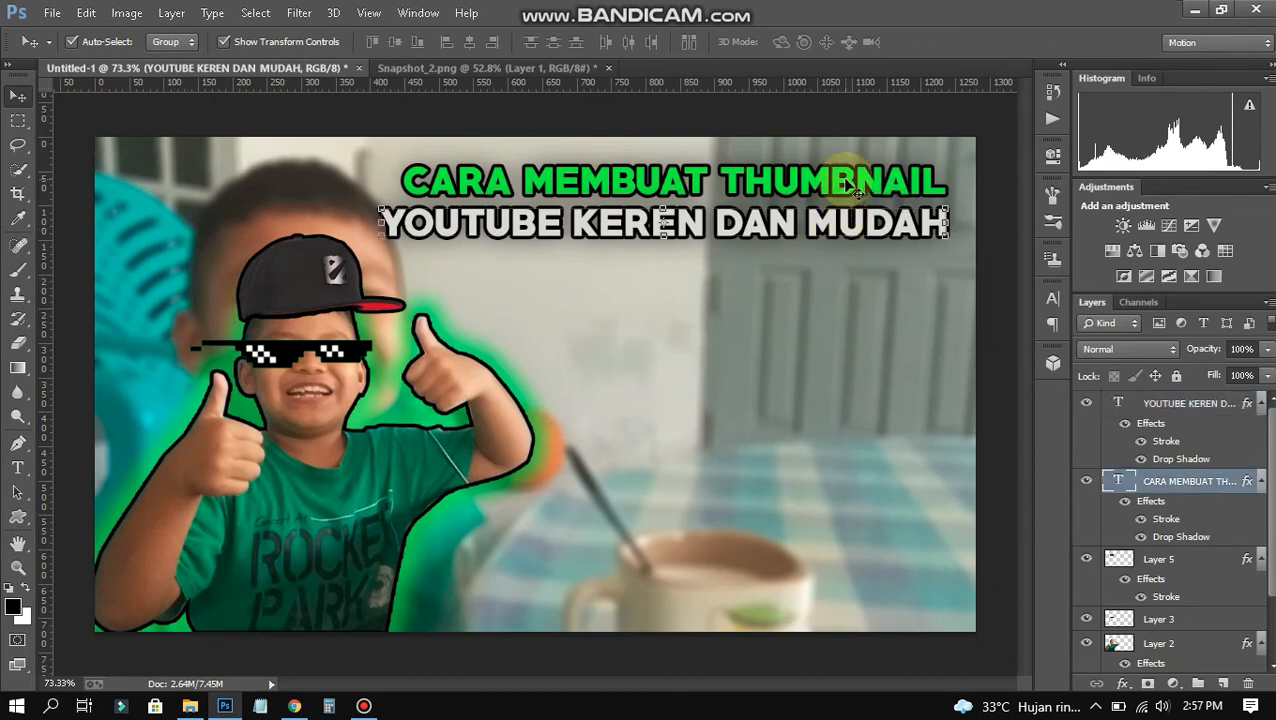
key(Left)
key(Left)
key(Left)
key(Left)
key(Left)
key(Left)
key(Left)
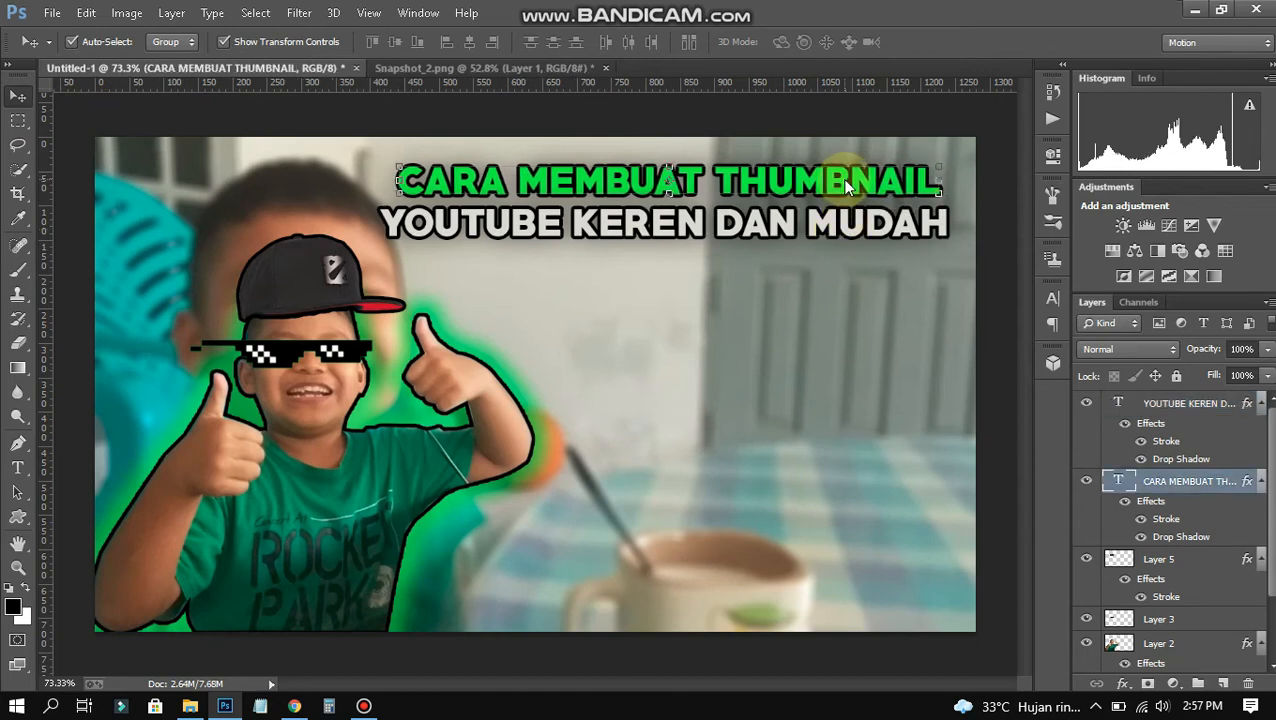
click(997, 384)
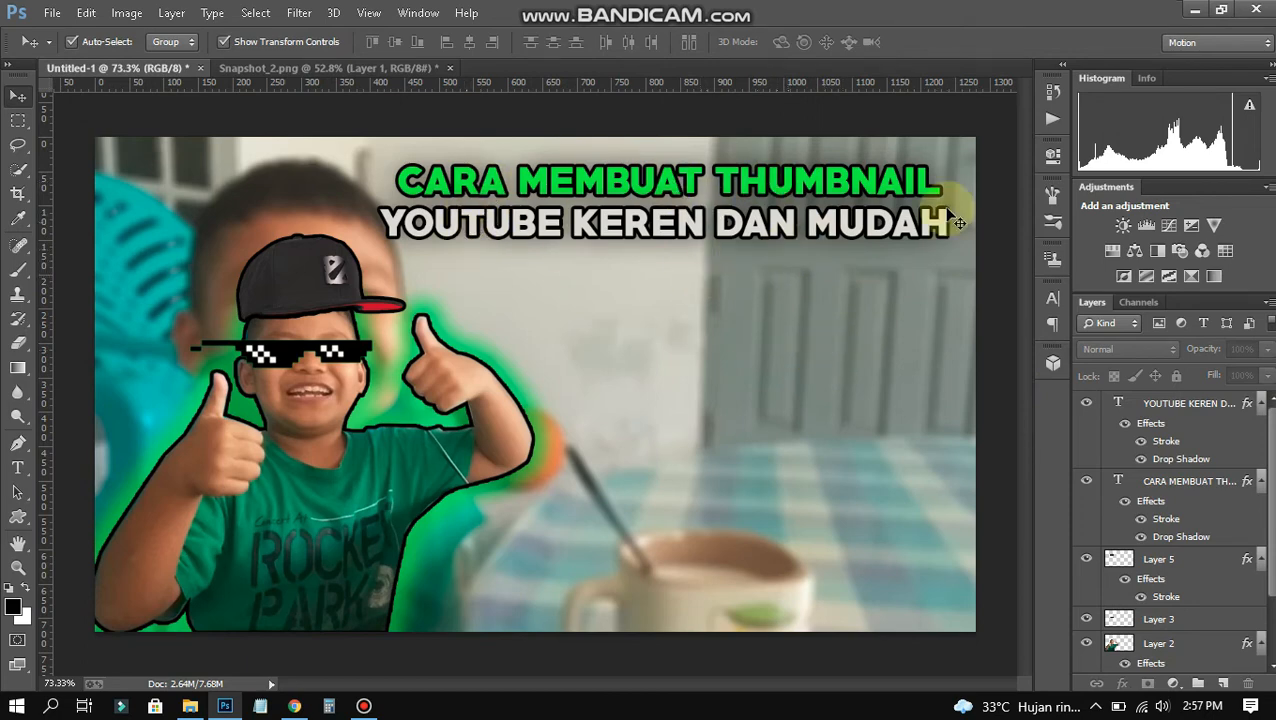
Duplicate the "YOUTUBE KEREN DAN MUDAH" text layer within the same document.
right_click(1130, 408)
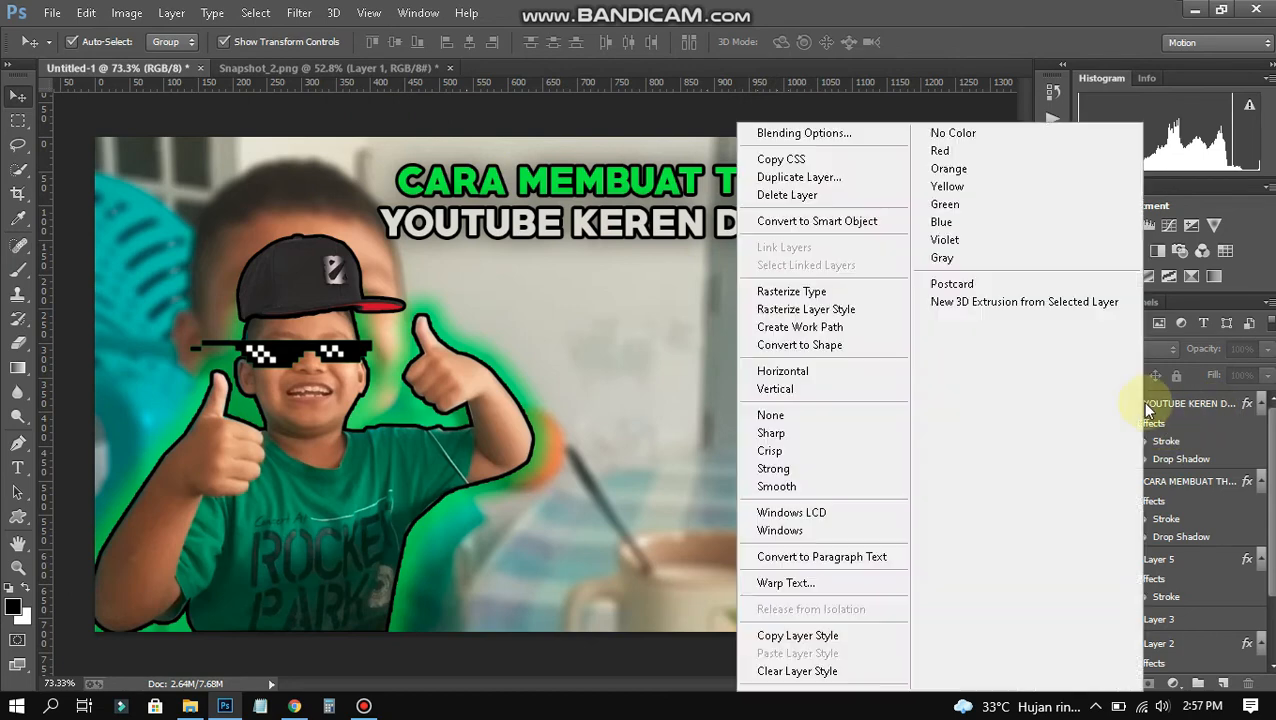
click(762, 180)
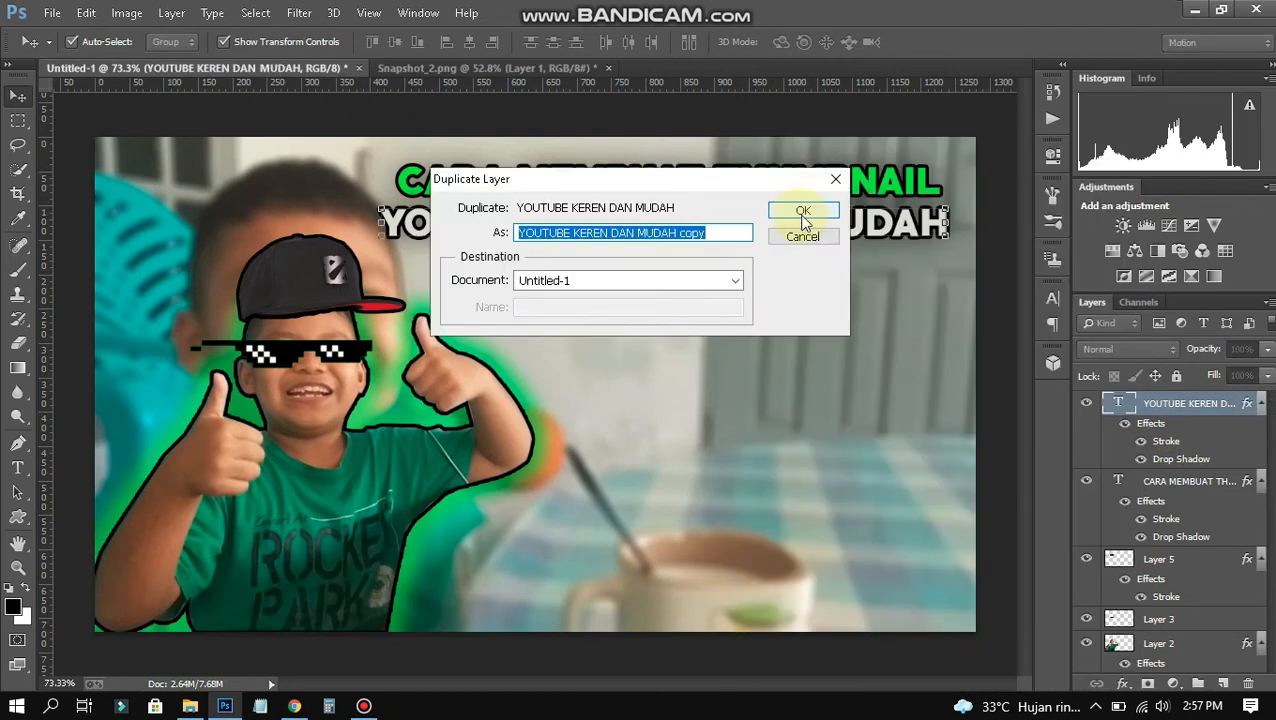
click(804, 212)
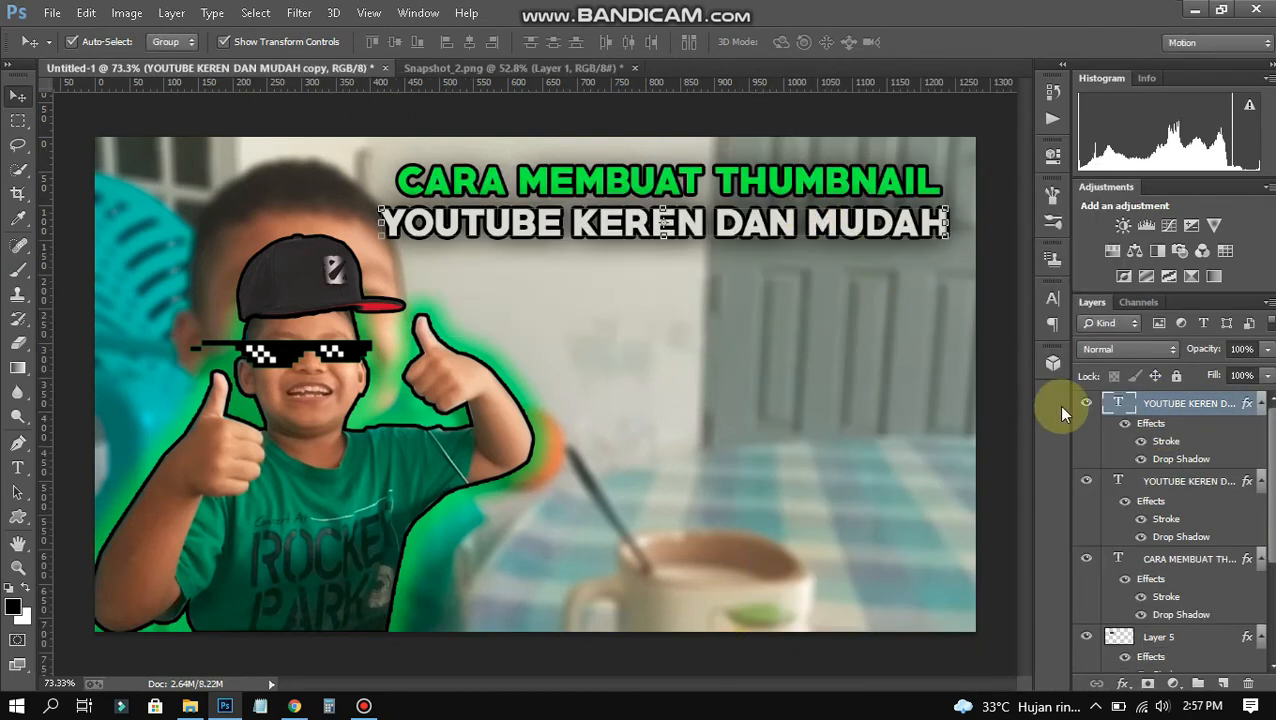
Undo the last layer duplication and place a copy of the green "CARA MEMBUAT THUMBNAIL" line just below the gray line.
key(ctrl+z)
right_click(1159, 485)
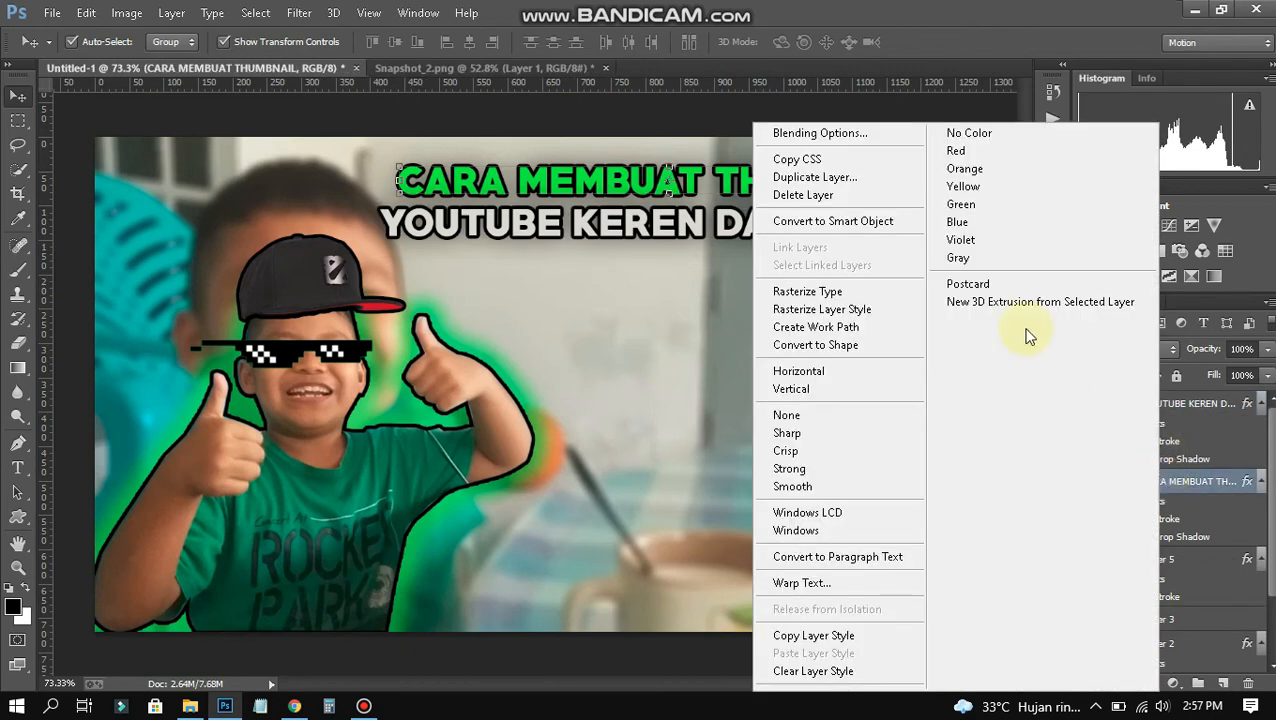
click(839, 177)
click(815, 212)
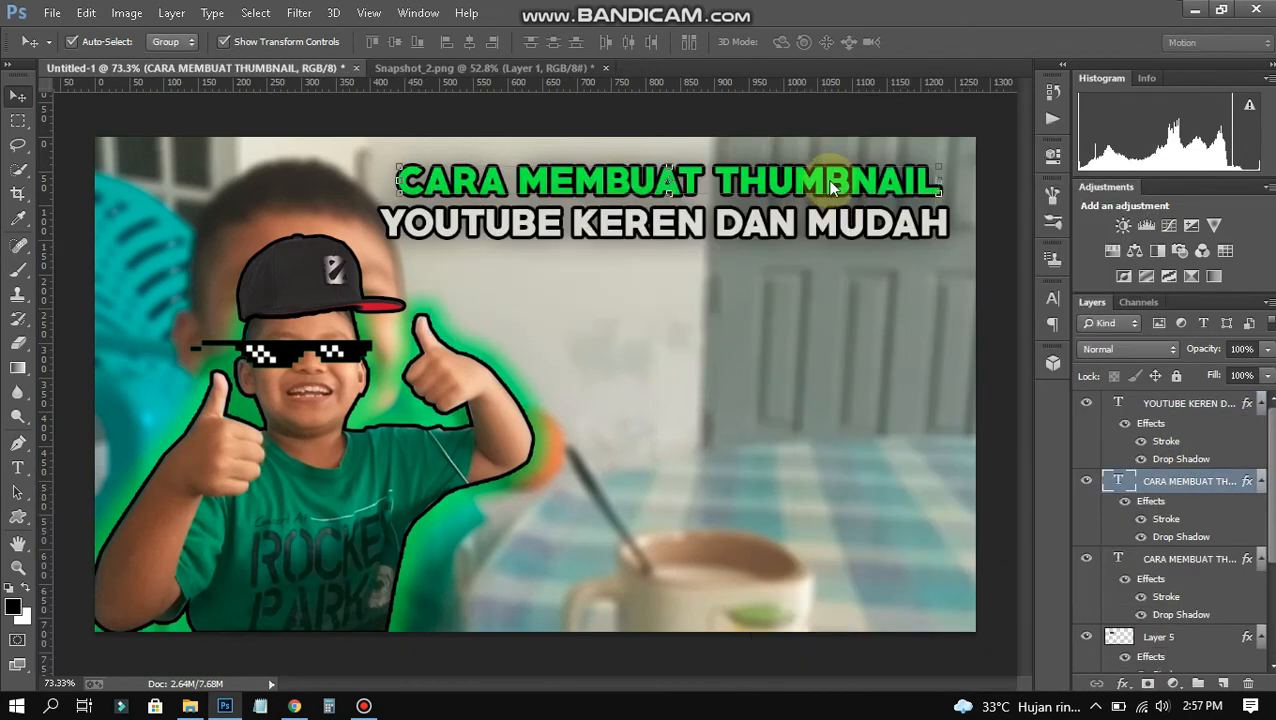
drag(832, 181, 841, 264)
Replace the copied green line's text with "DI PHOTOSOP" and commit the edit.
key(t)
click(841, 264)
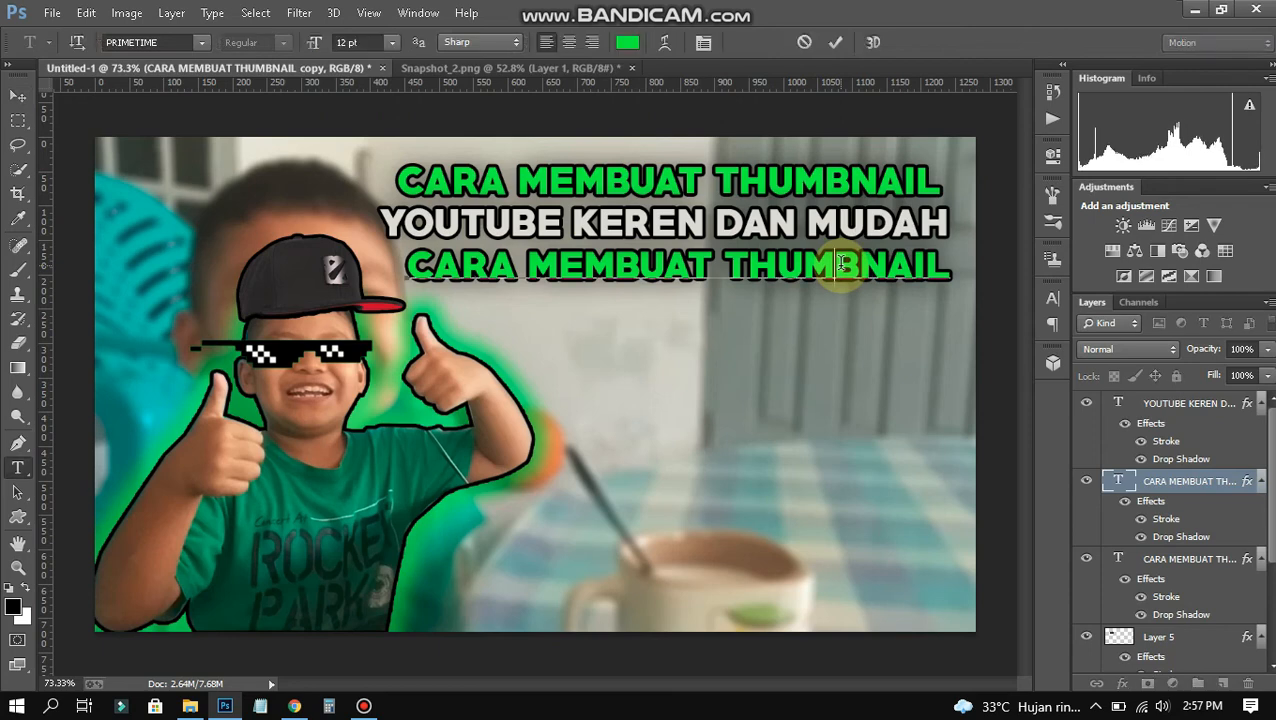
key(ctrl+a)
text(DI )
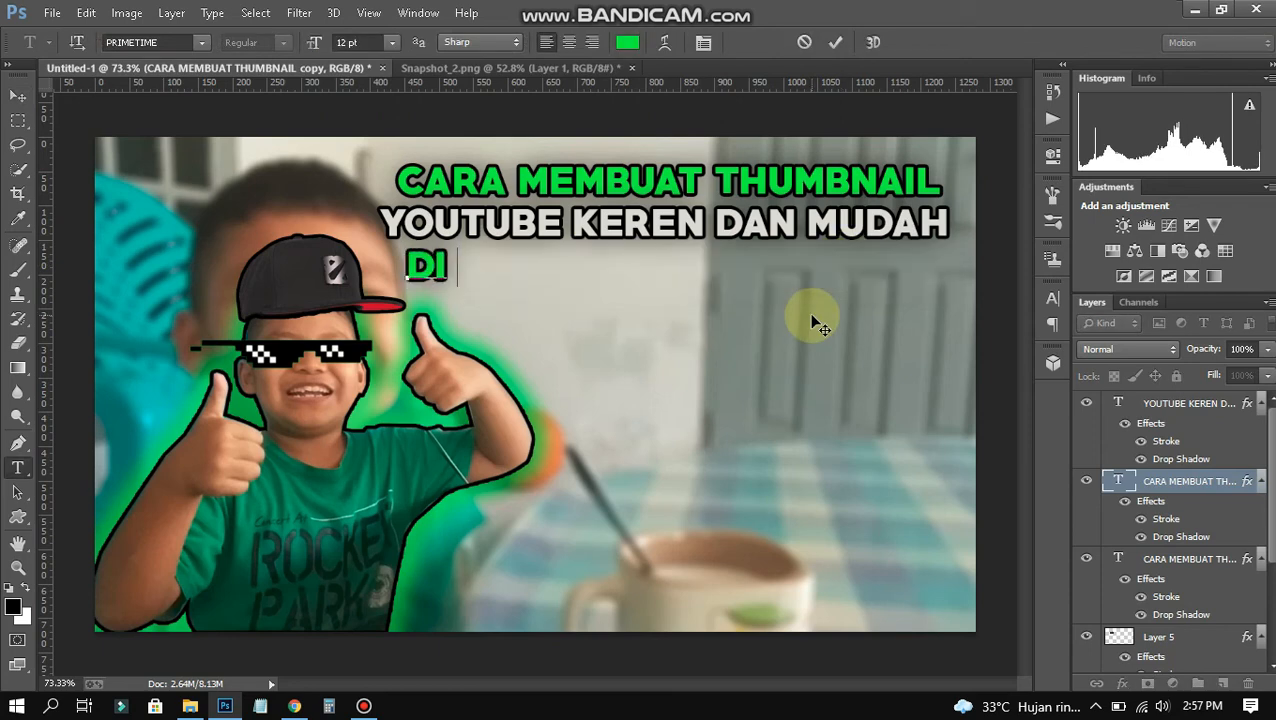
text(PHOTOS)
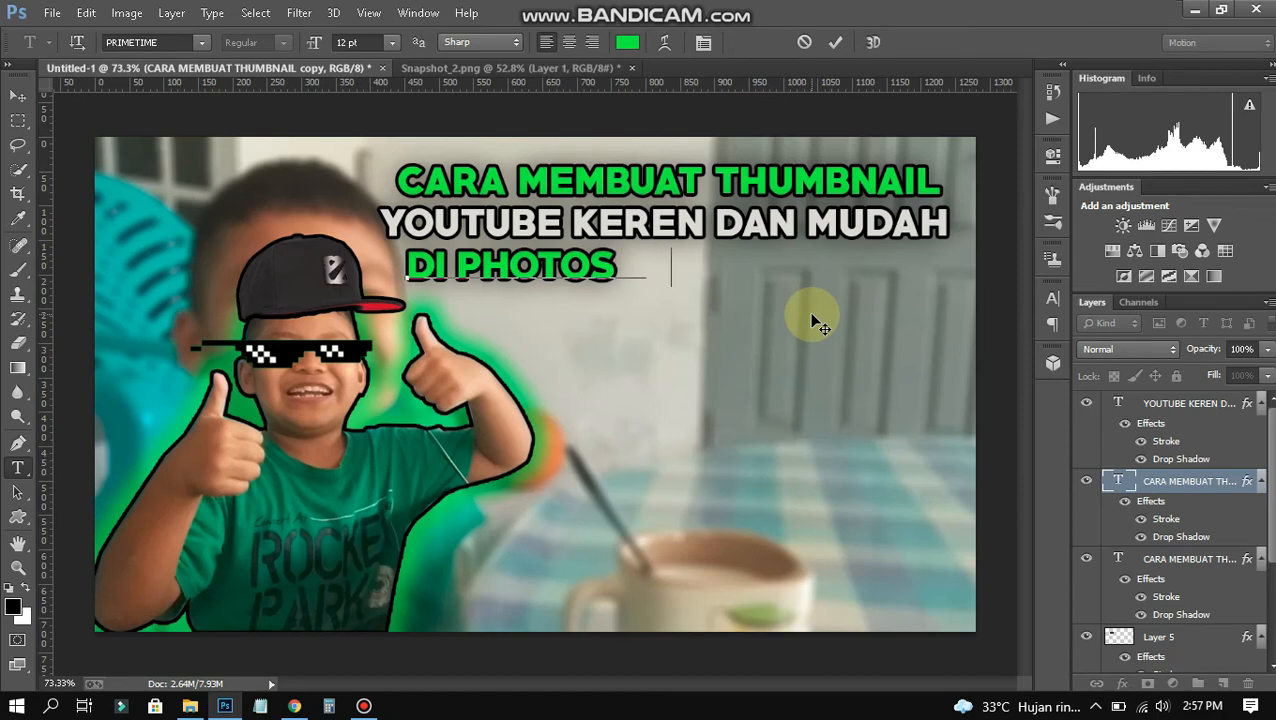
text(OP)
double_click(849, 9)
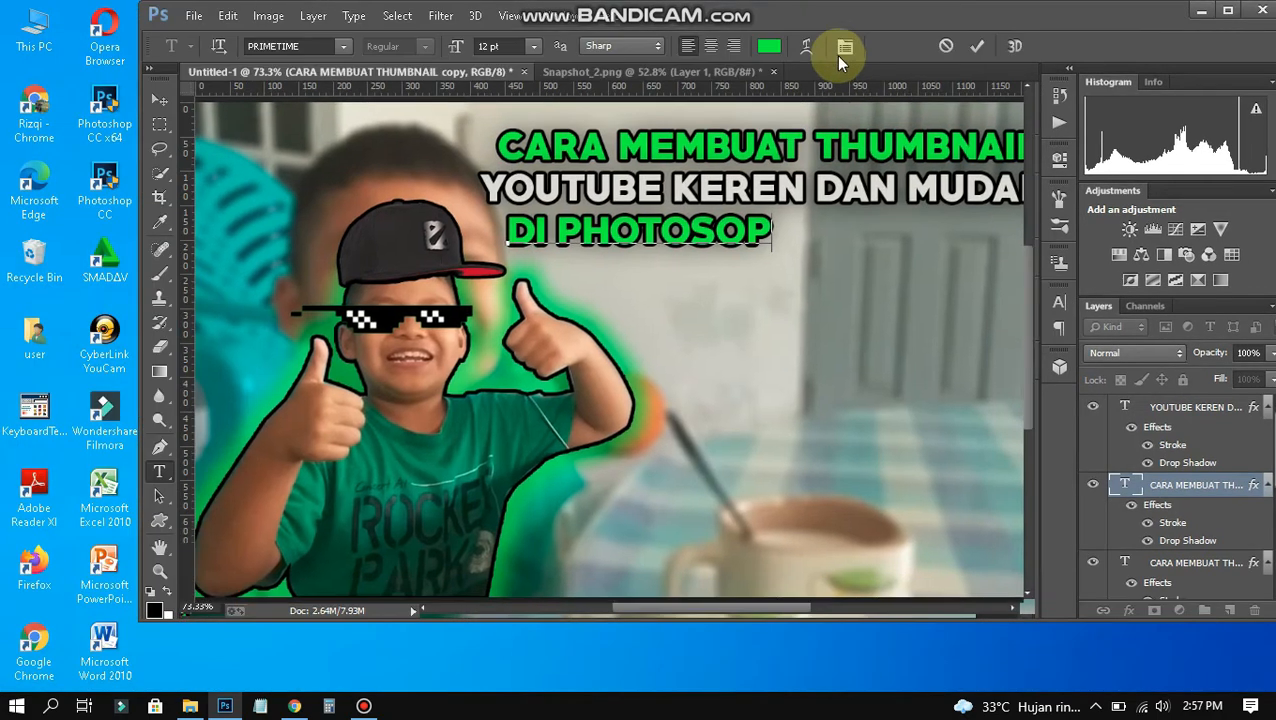
click(1228, 10)
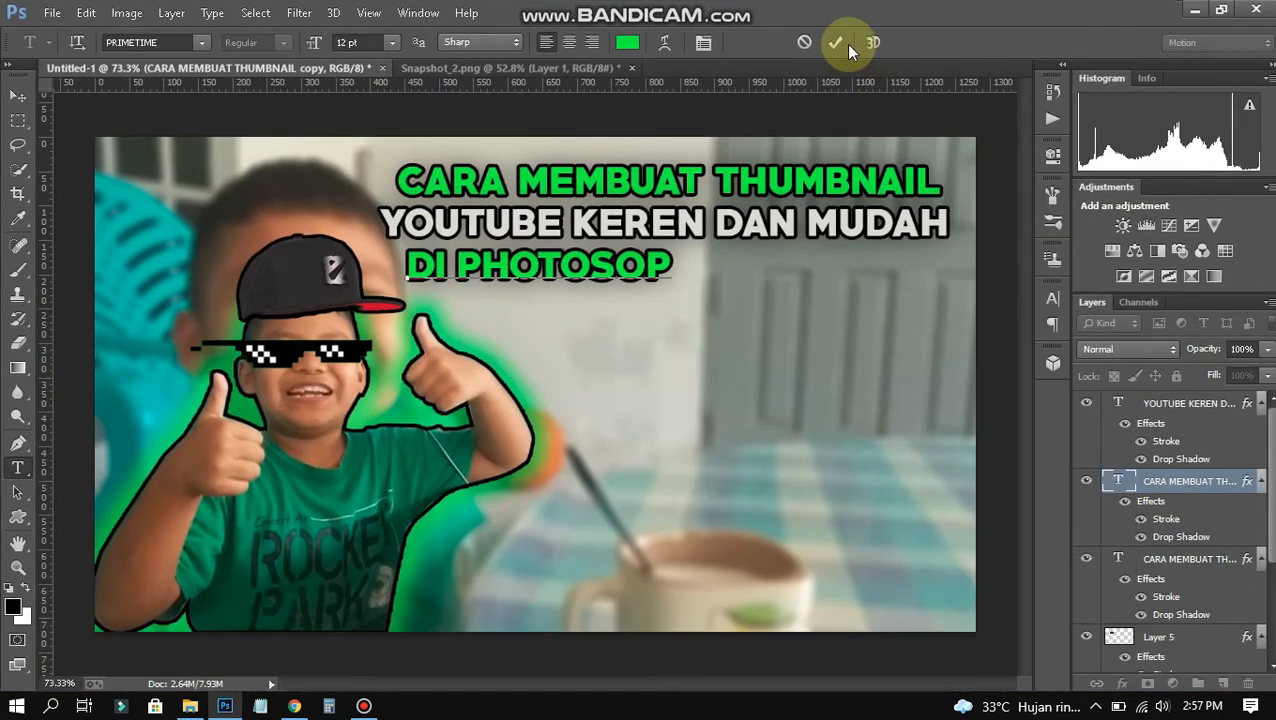
click(836, 42)
Move the "DI PHOTOSOP" line right so it sits under the right end of the gray line, and deselect it.
click(18, 95)
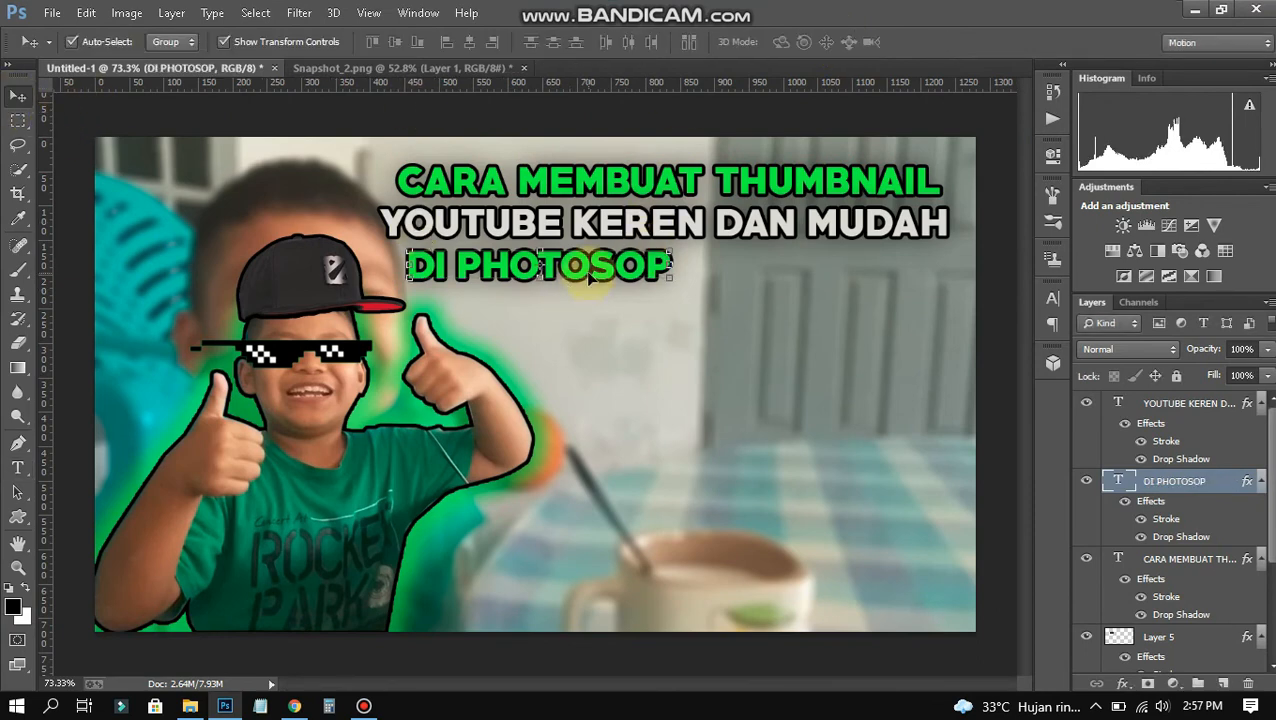
drag(590, 278, 852, 281)
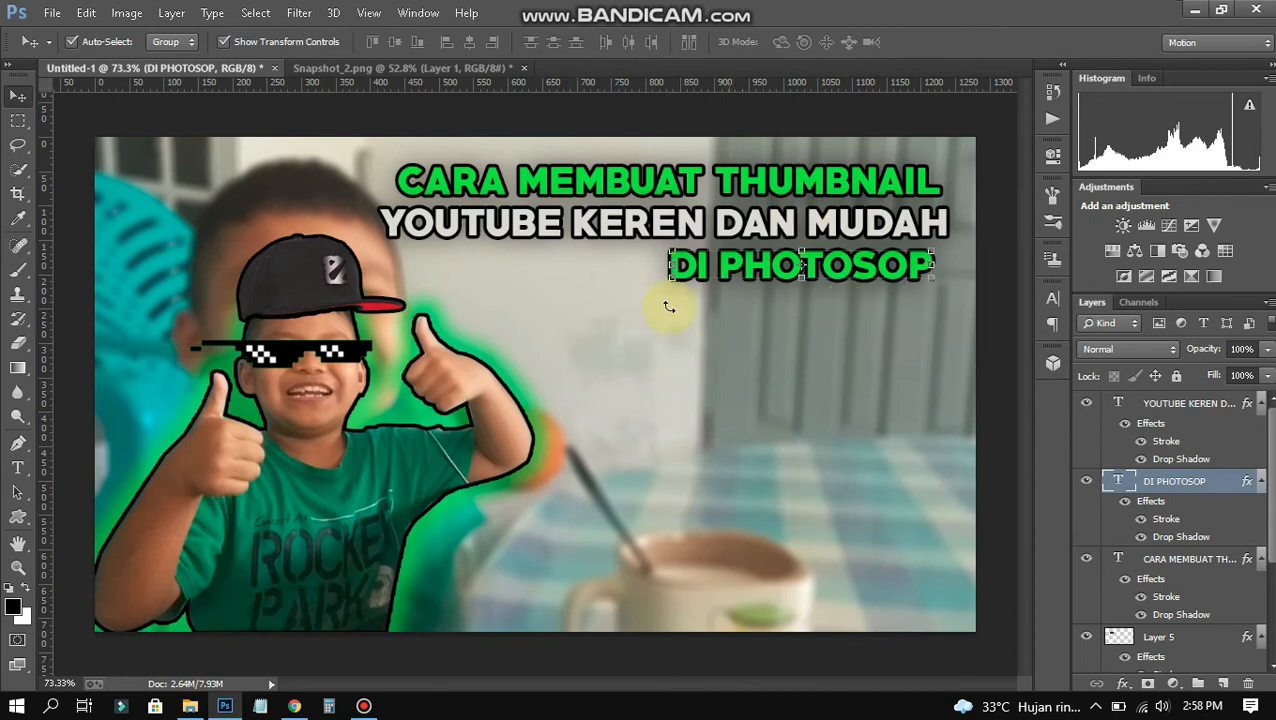
click(995, 405)
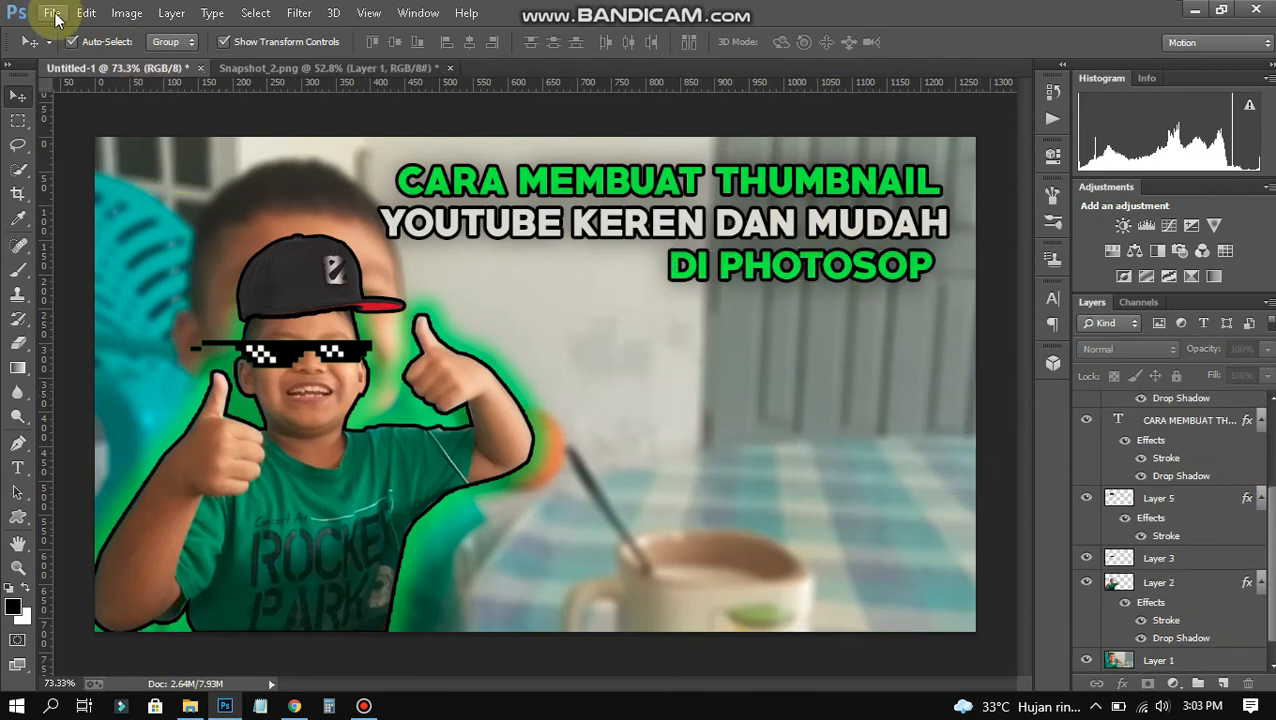
Open the "logo pc" image, copy the Photoshop logo into the thumbnail document as a new layer, and close the source image.
click(52, 14)
click(82, 51)
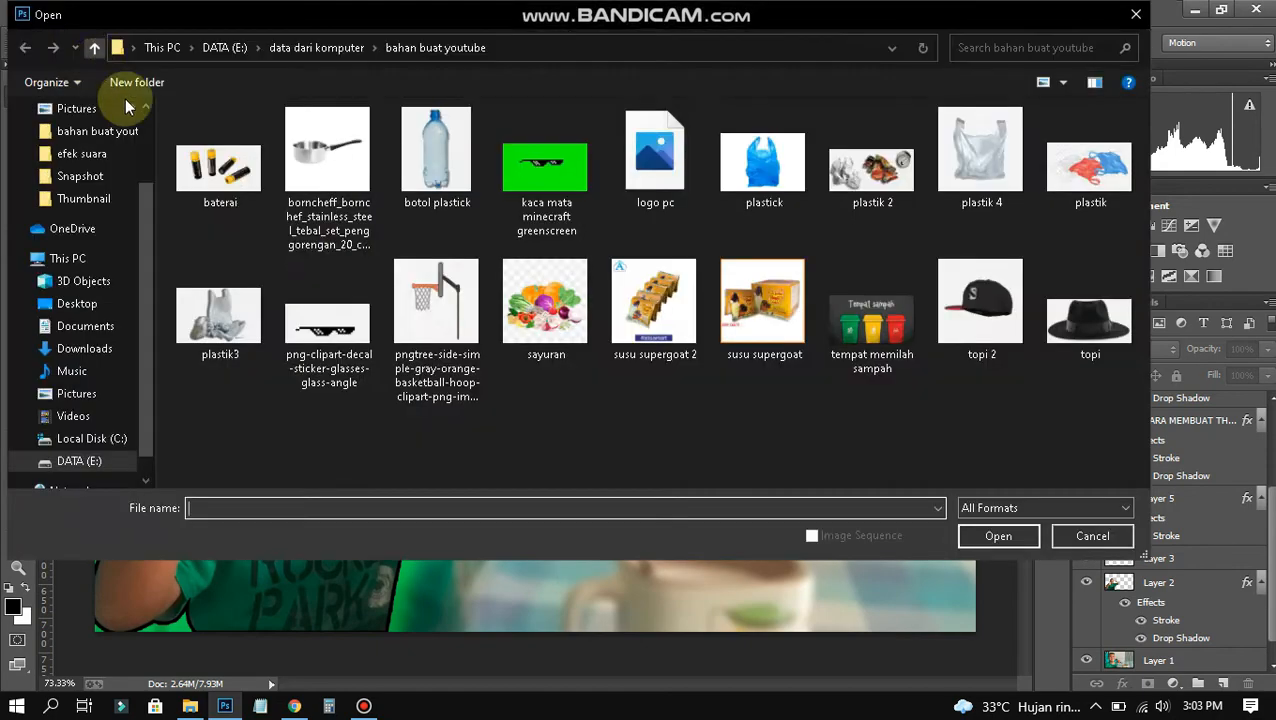
double_click(654, 150)
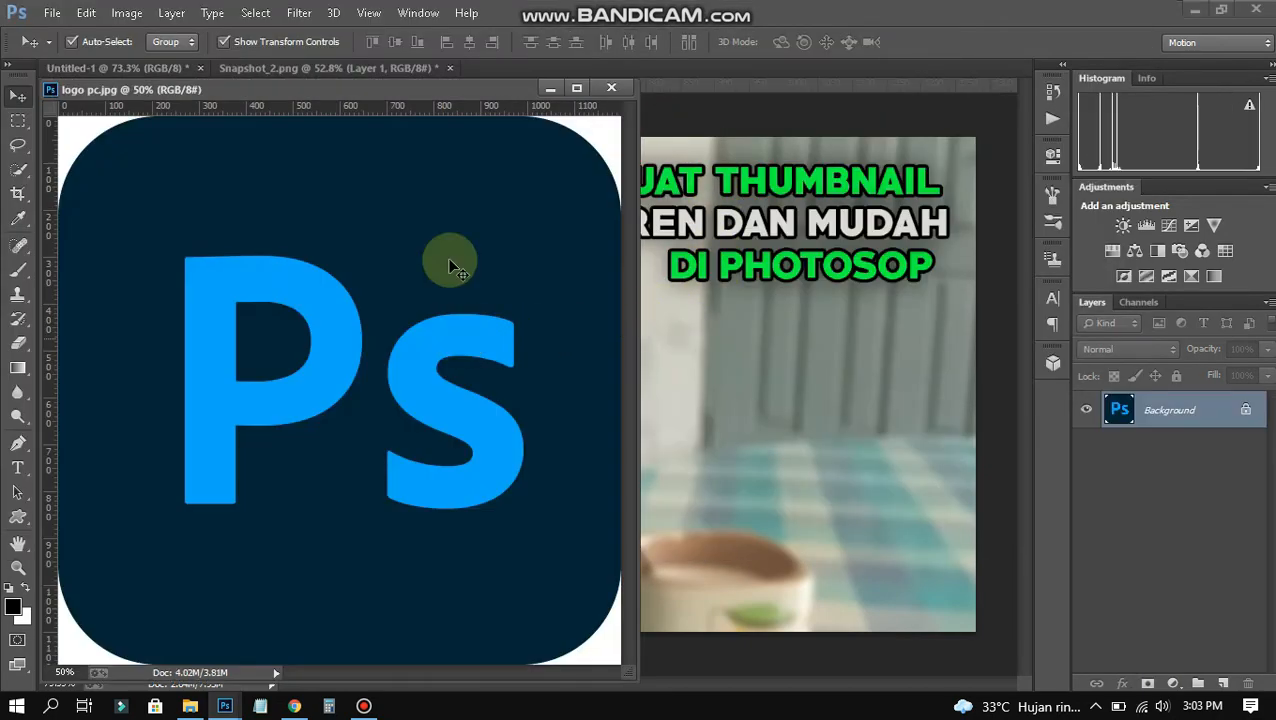
drag(439, 95, 380, 140)
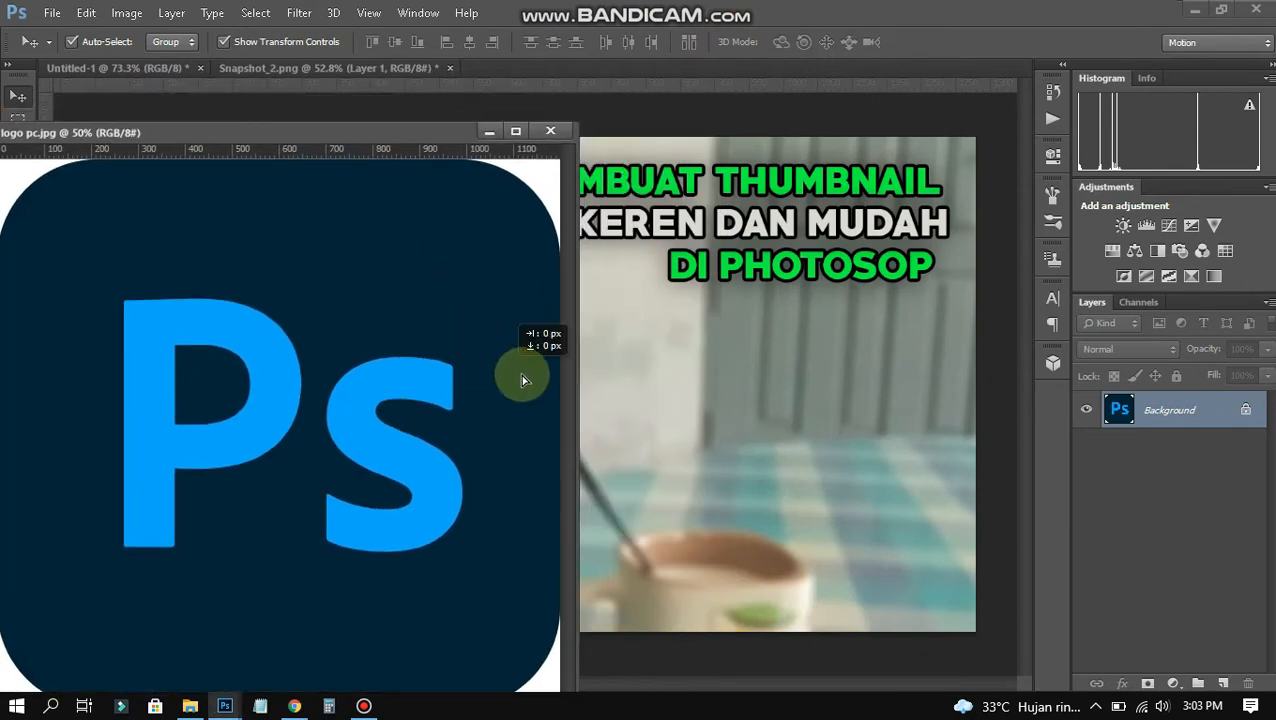
drag(521, 378, 730, 391)
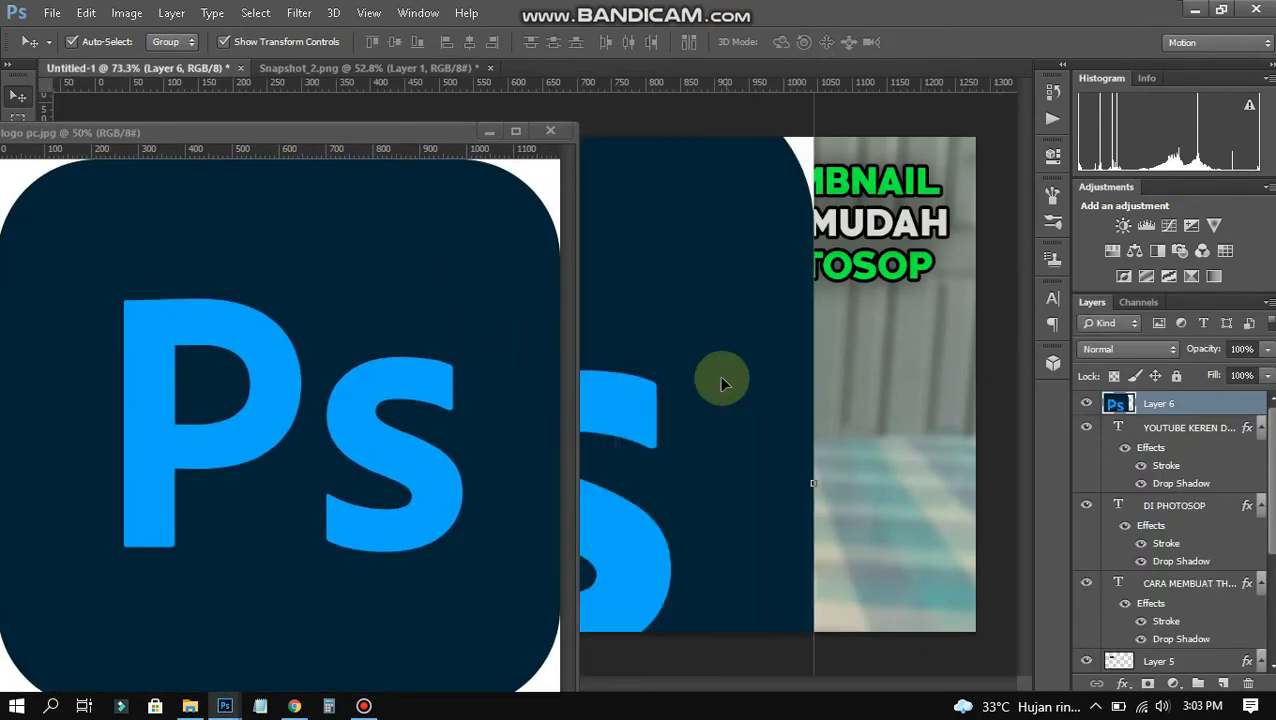
click(550, 131)
drag(740, 222, 863, 513)
drag(889, 588, 376, 96)
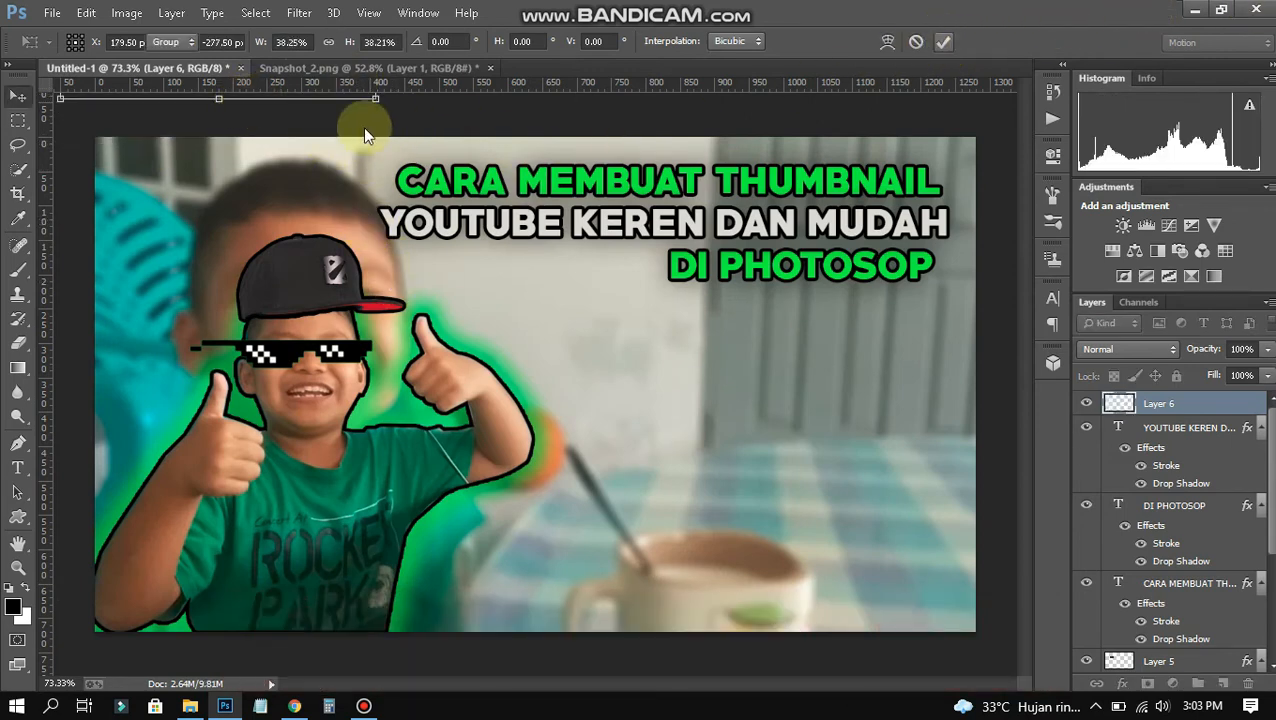
key(Return)
drag(305, 99, 326, 142)
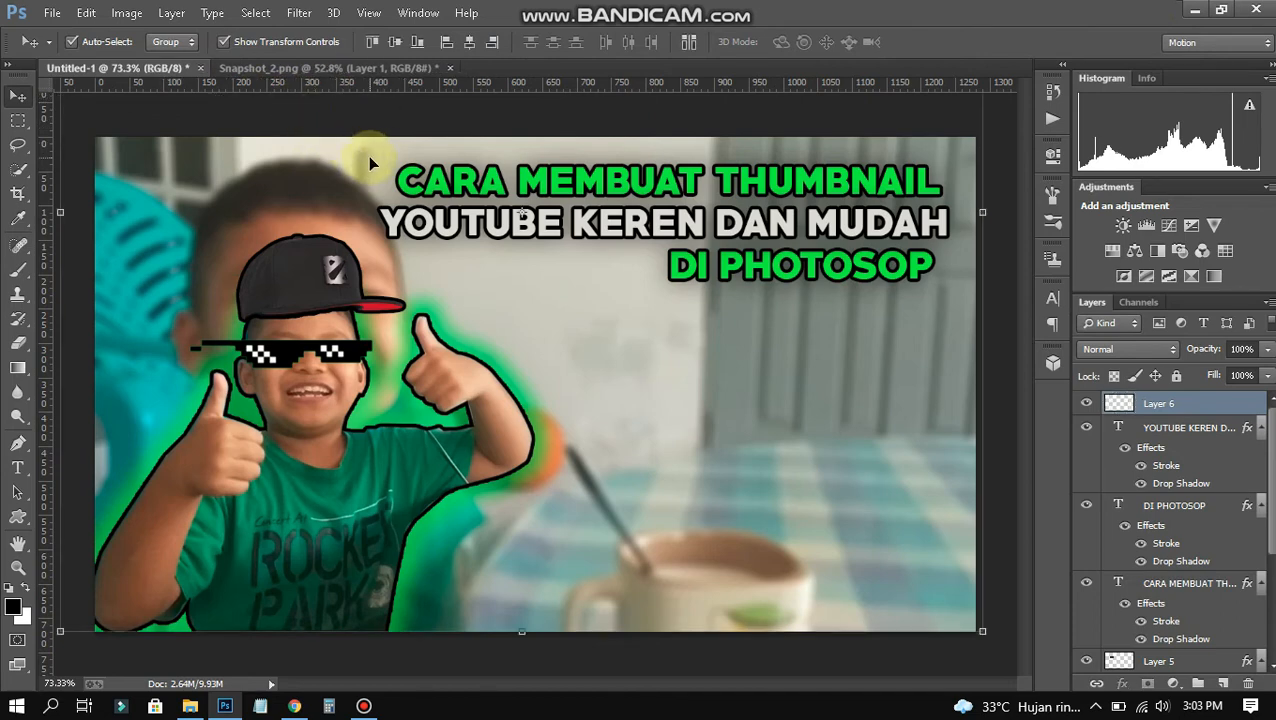
key(ctrl+v)
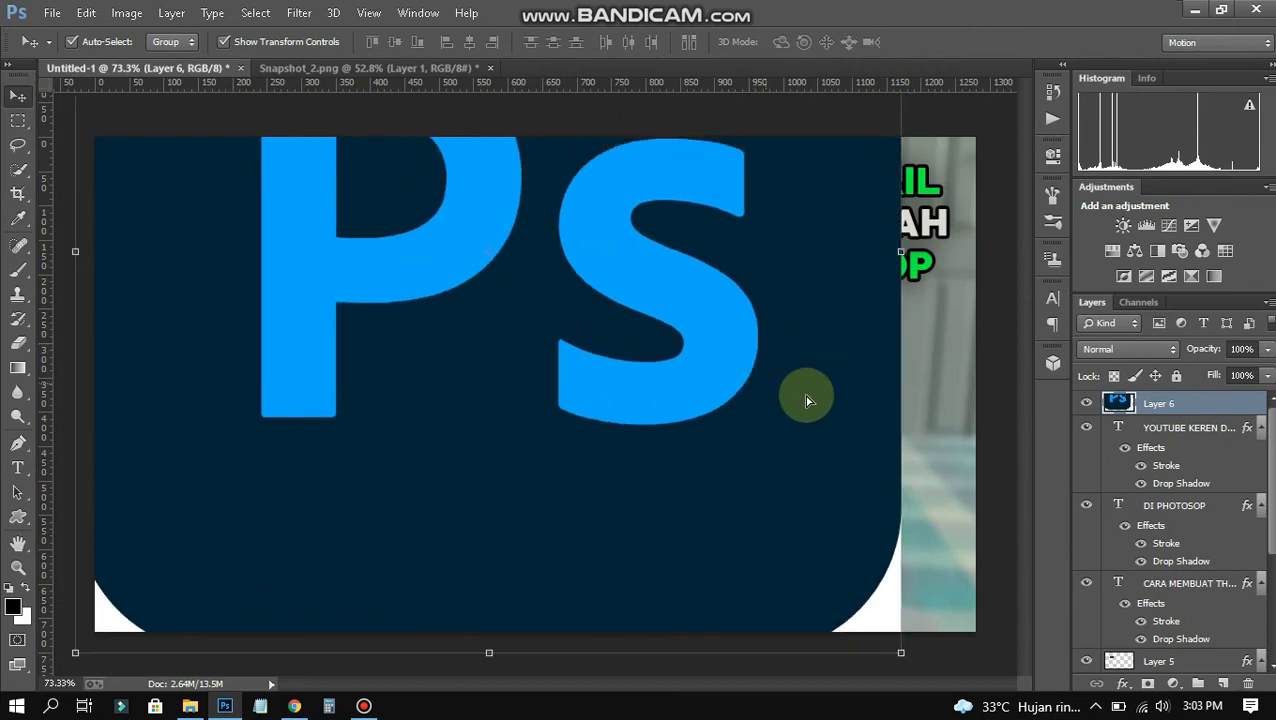
Scale the Photoshop logo down and position it in the lower-right part of the canvas, below the title text.
drag(836, 468, 820, 354)
drag(887, 539, 545, 255)
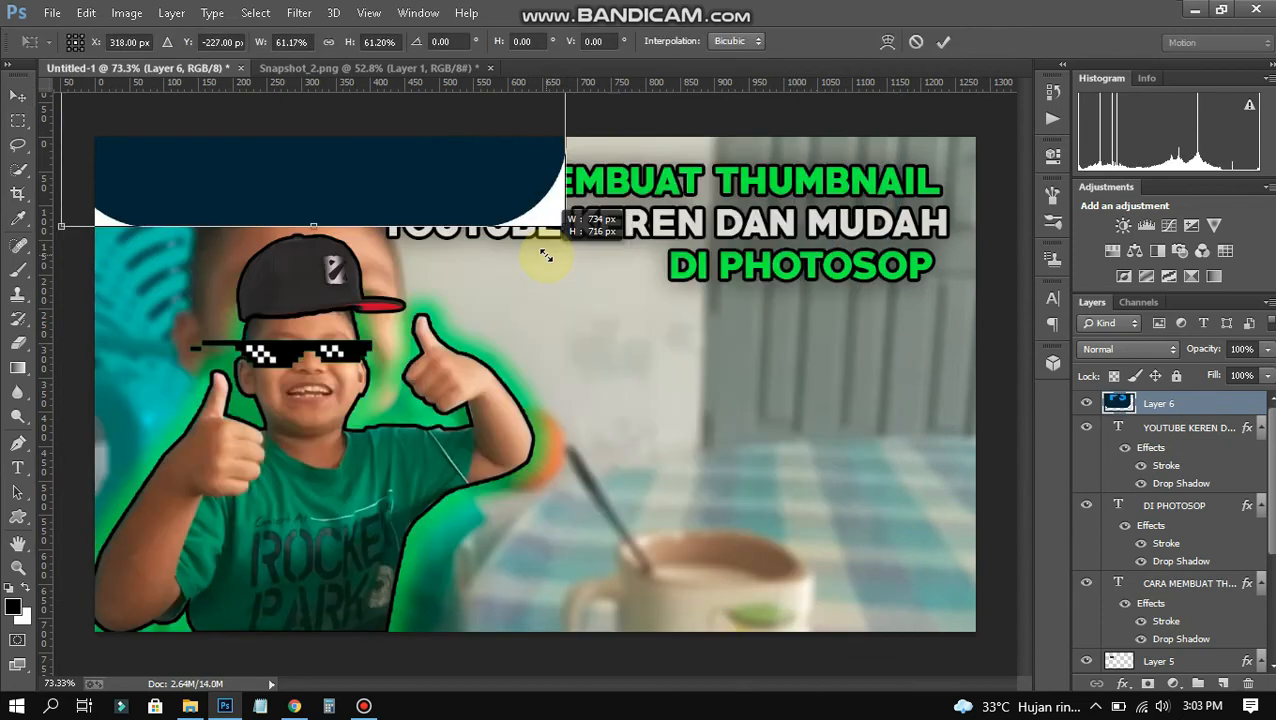
drag(448, 172, 742, 546)
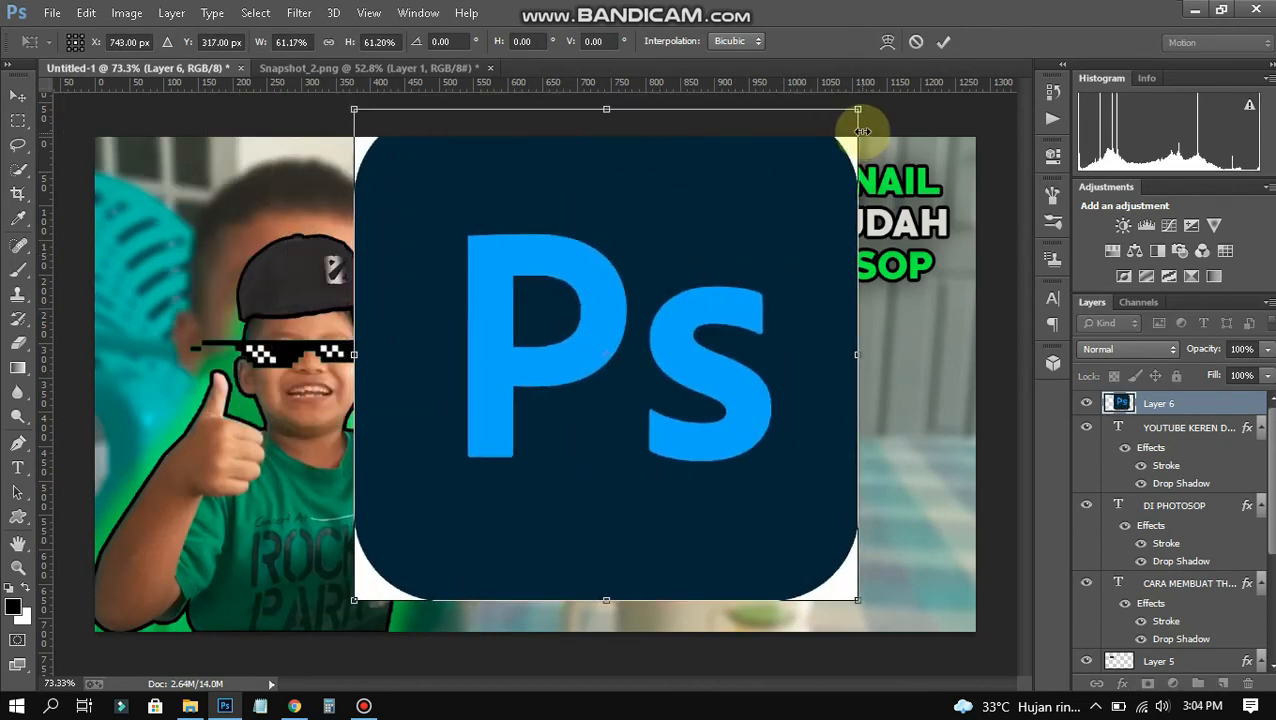
drag(846, 108, 875, 405)
click(943, 42)
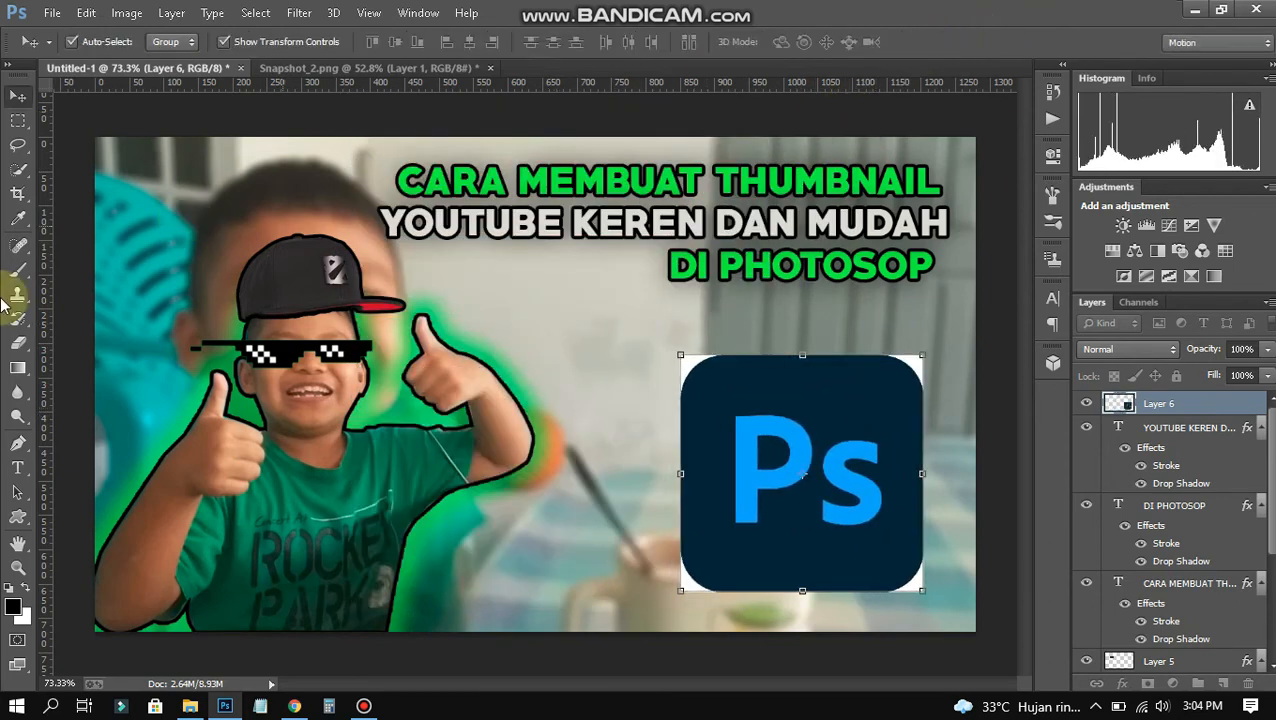
Erase the four white corners around the Photoshop logo with the Magic Eraser tool.
right_click(18, 343)
click(78, 382)
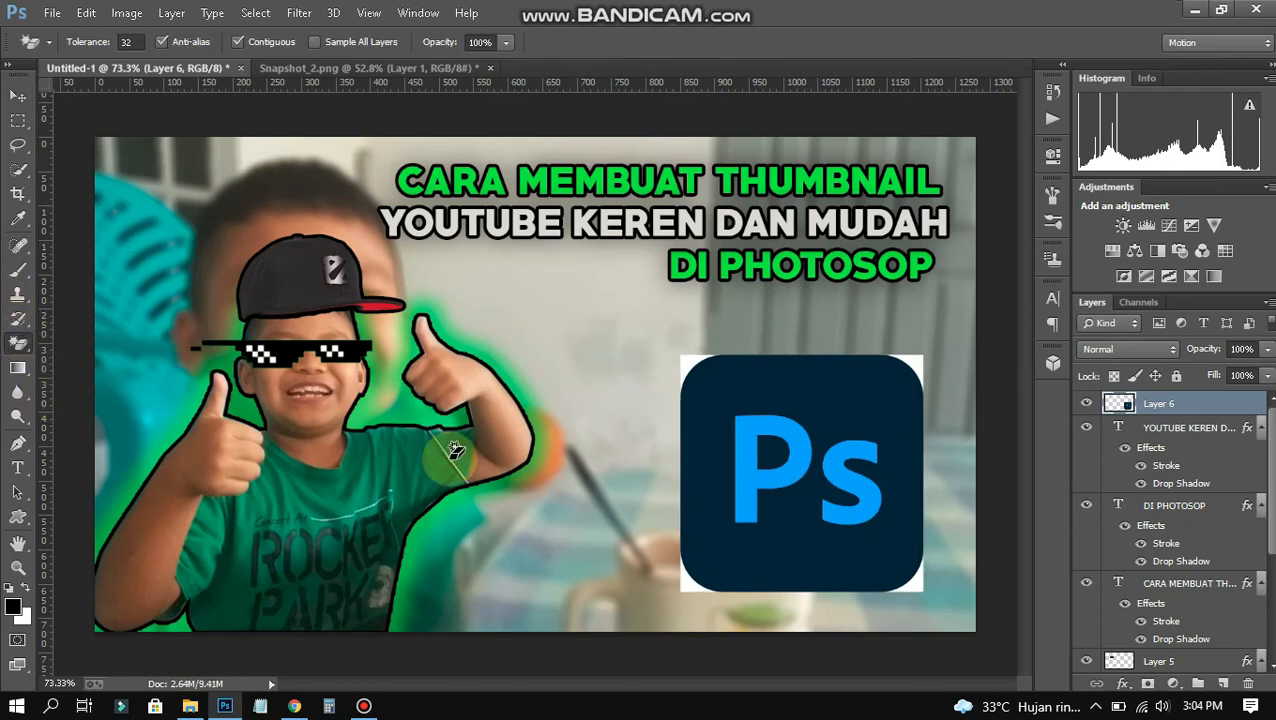
click(693, 352)
click(911, 351)
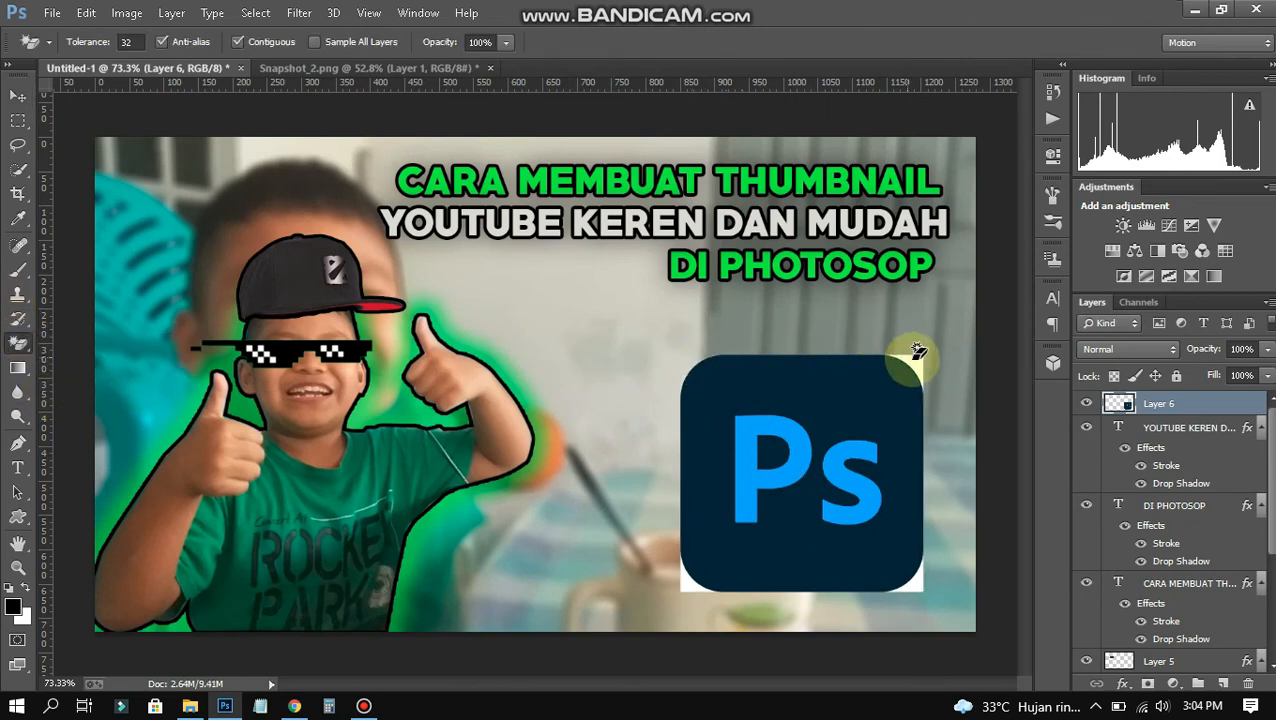
click(922, 580)
click(686, 580)
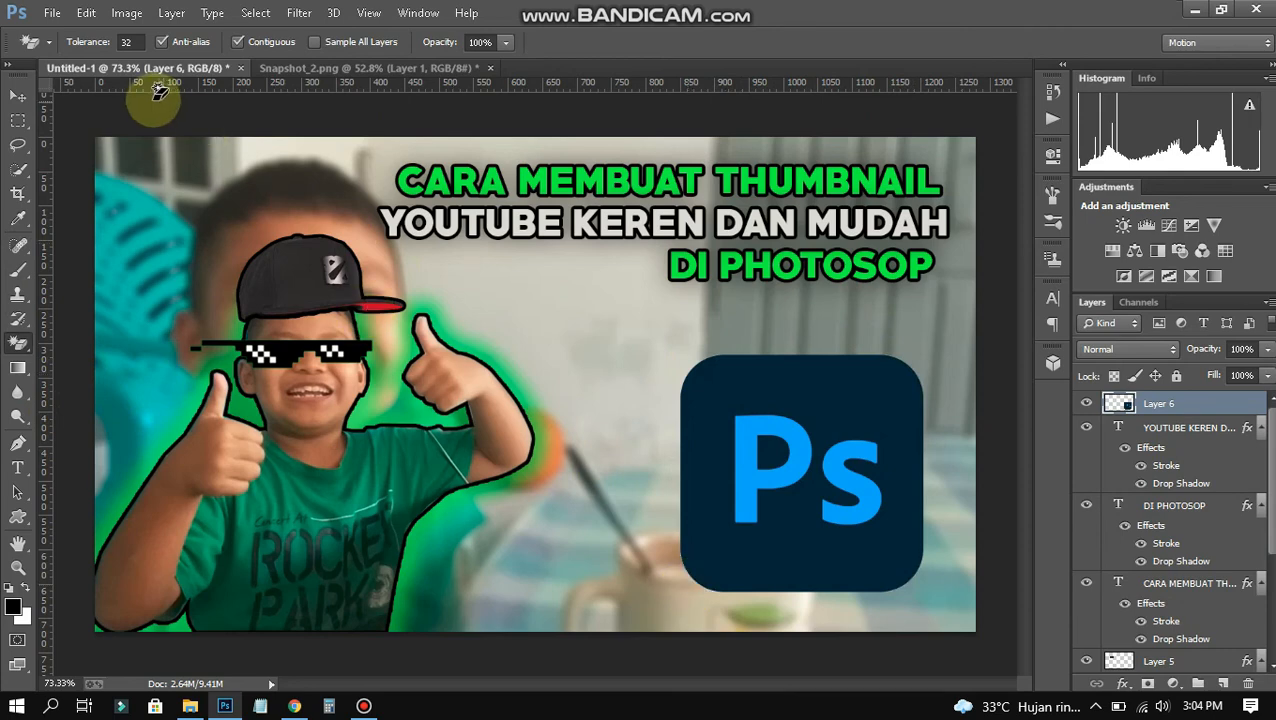
Scale the Photoshop logo to about 46%, rotate it about 5.8° clockwise, and place it near the canvas's lower-right corner.
click(18, 95)
mouse_move(860, 431)
mouse_down()
mouse_move(779, 289)
mouse_move(846, 347)
mouse_move(897, 365)
mouse_move(848, 372)
mouse_move(822, 360)
mouse_move(874, 430)
mouse_up()
drag(931, 352, 848, 412)
drag(824, 448, 884, 510)
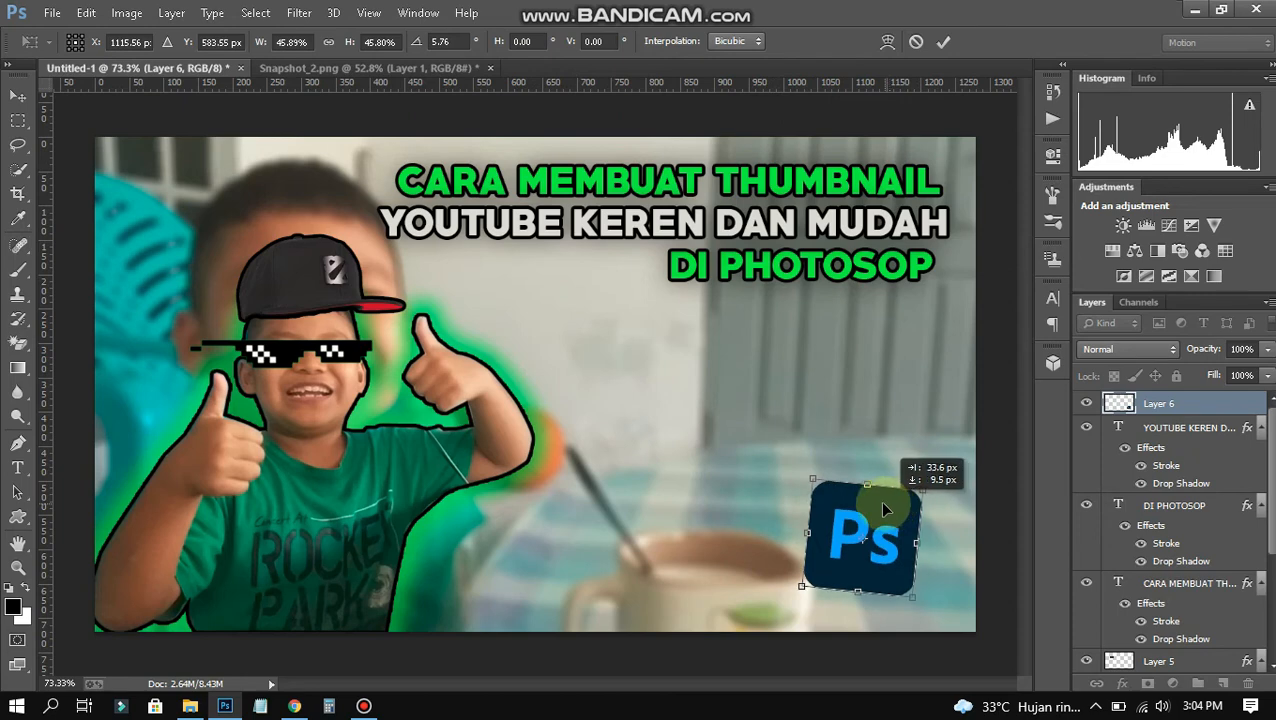
key(Return)
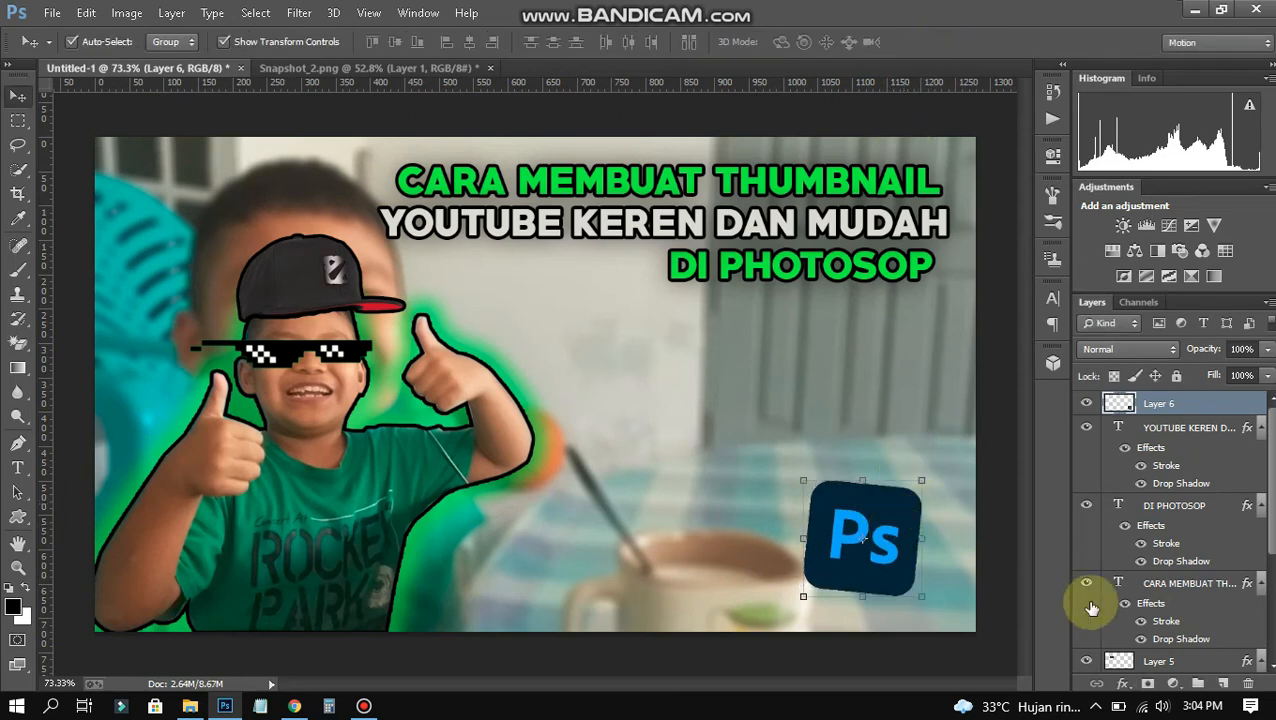
Give the Photoshop logo a 5 px black outside stroke and a black Normal drop shadow: opacity 50%, distance 0 px, spread 50%, size 50 px.
click(1121, 687)
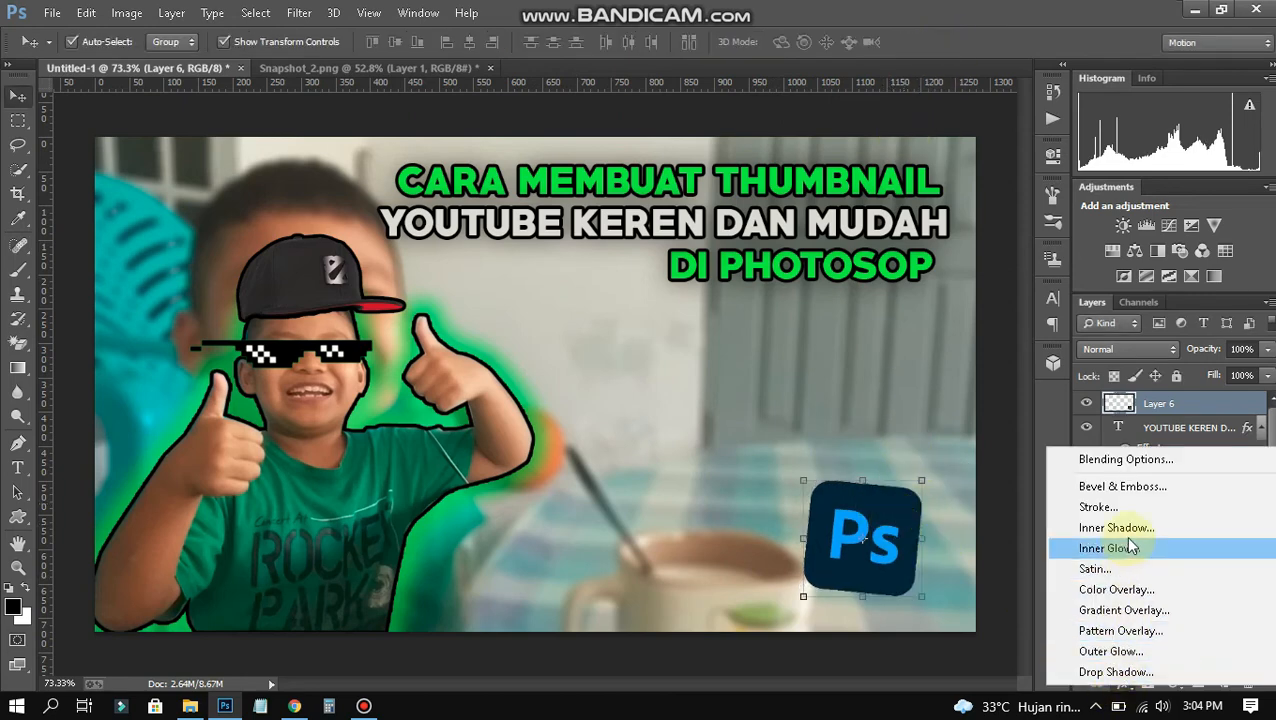
click(1131, 510)
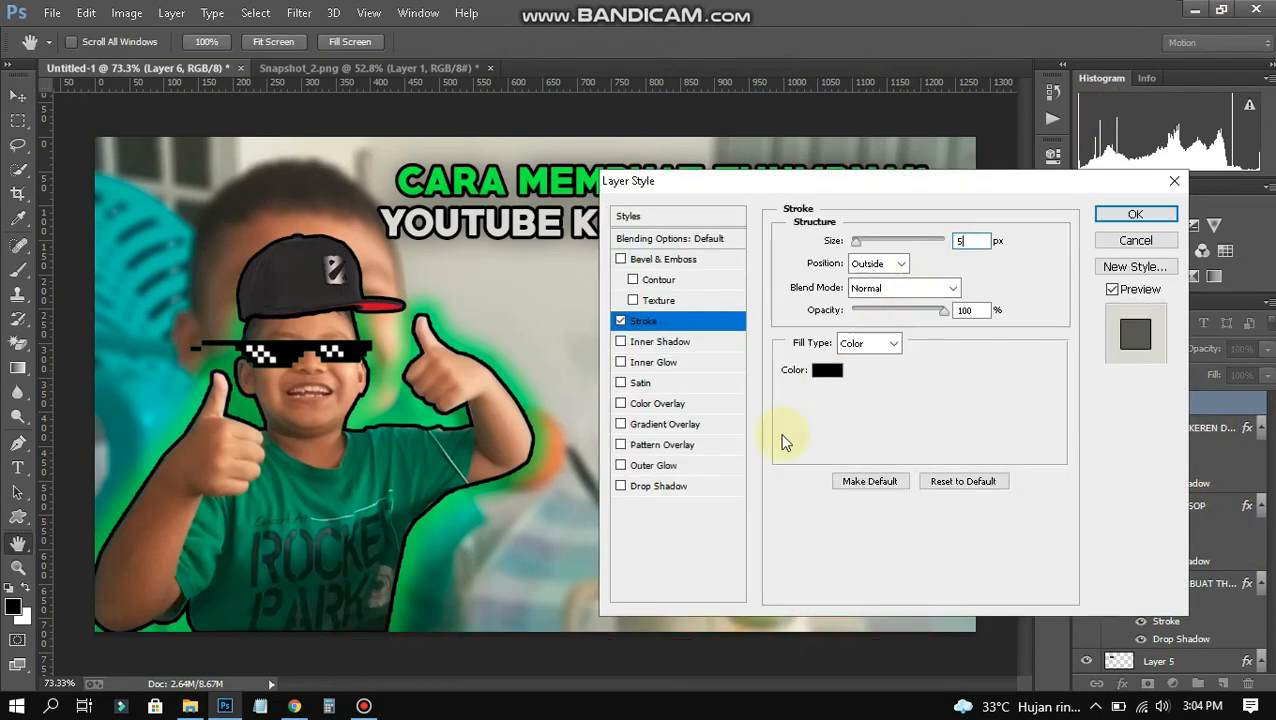
click(670, 487)
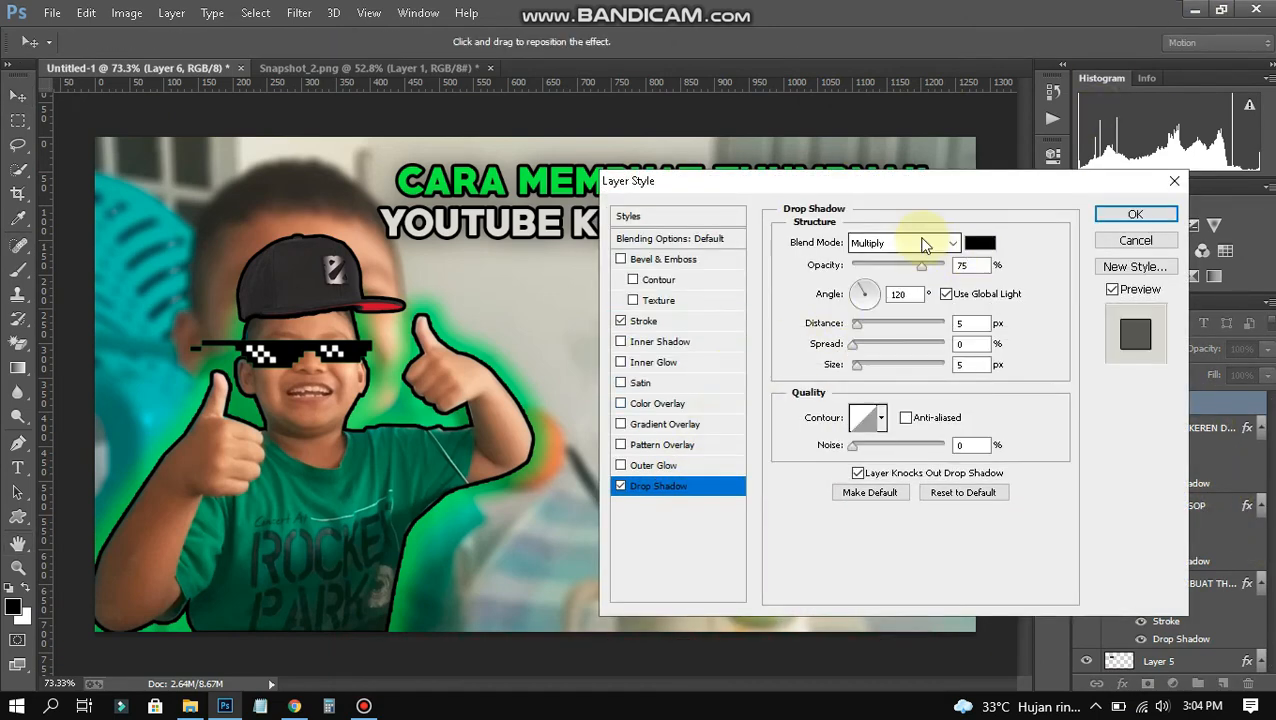
click(922, 244)
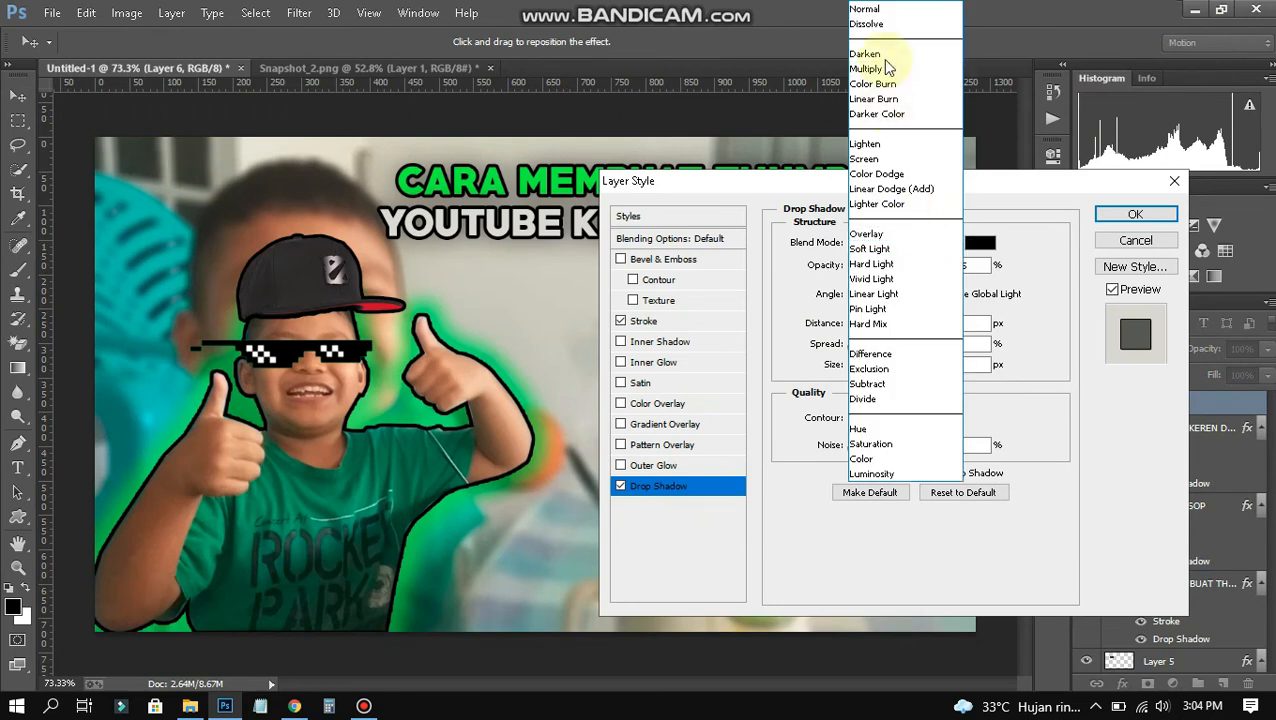
click(866, 9)
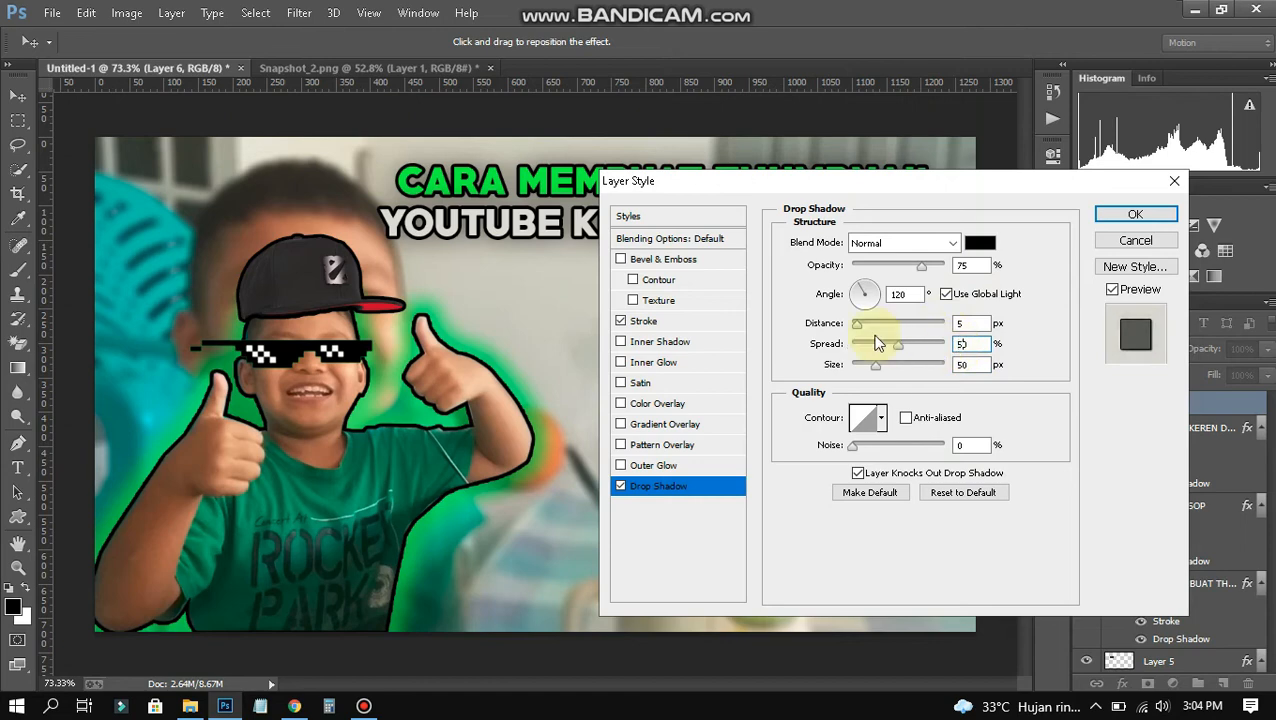
click(843, 326)
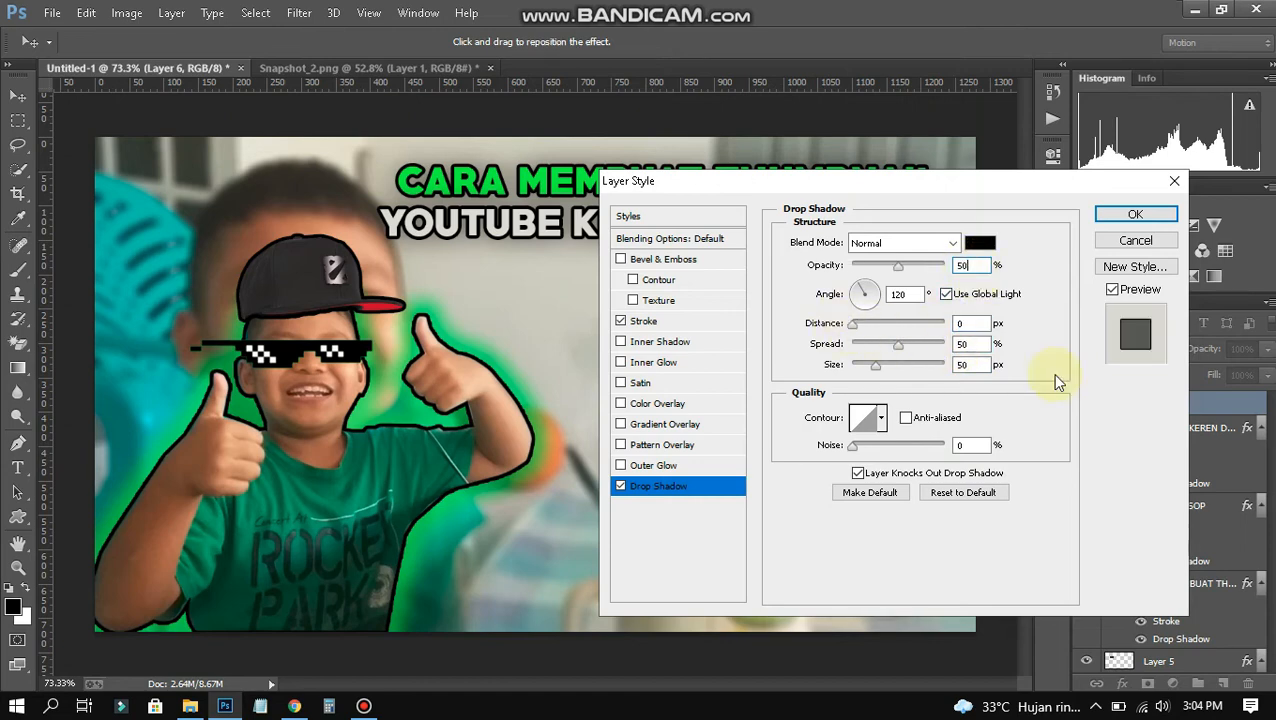
click(979, 245)
key(BackSpace)
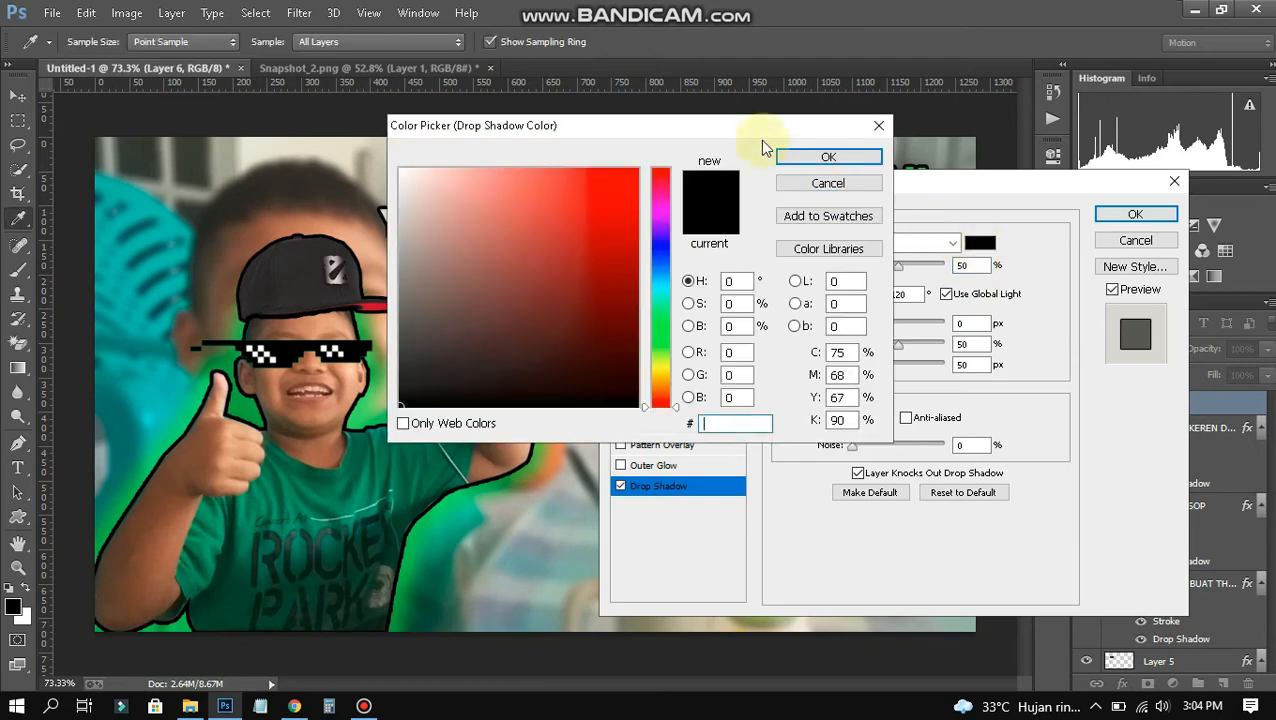
click(826, 185)
click(1135, 214)
key(v)
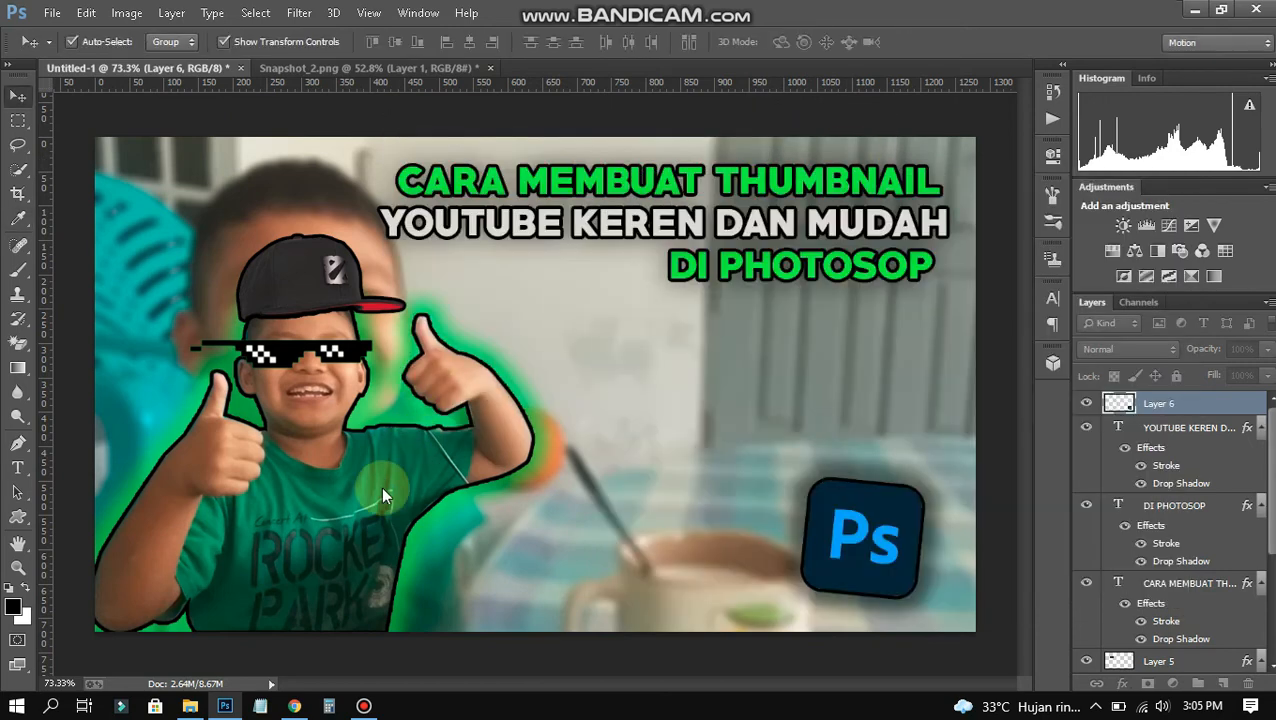
Copy the hex code of the green drop shadow color used on the cut-out boy layer.
click(381, 486)
click(1122, 683)
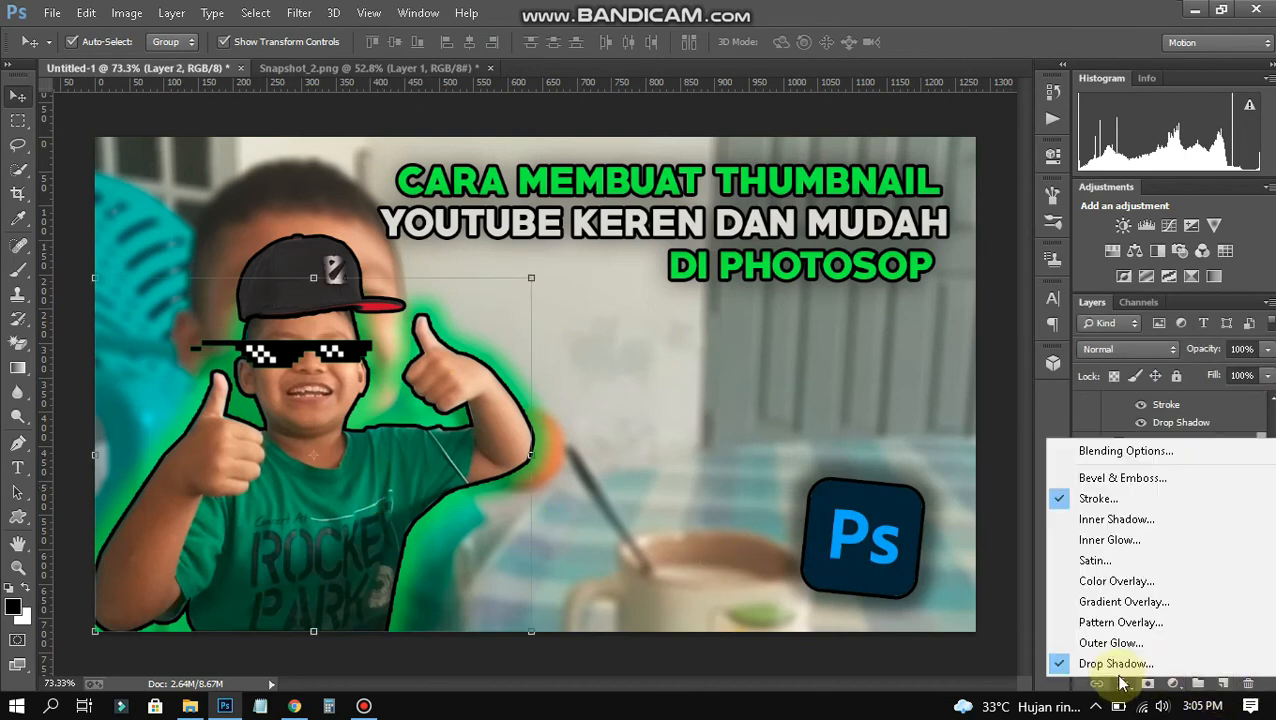
click(951, 601)
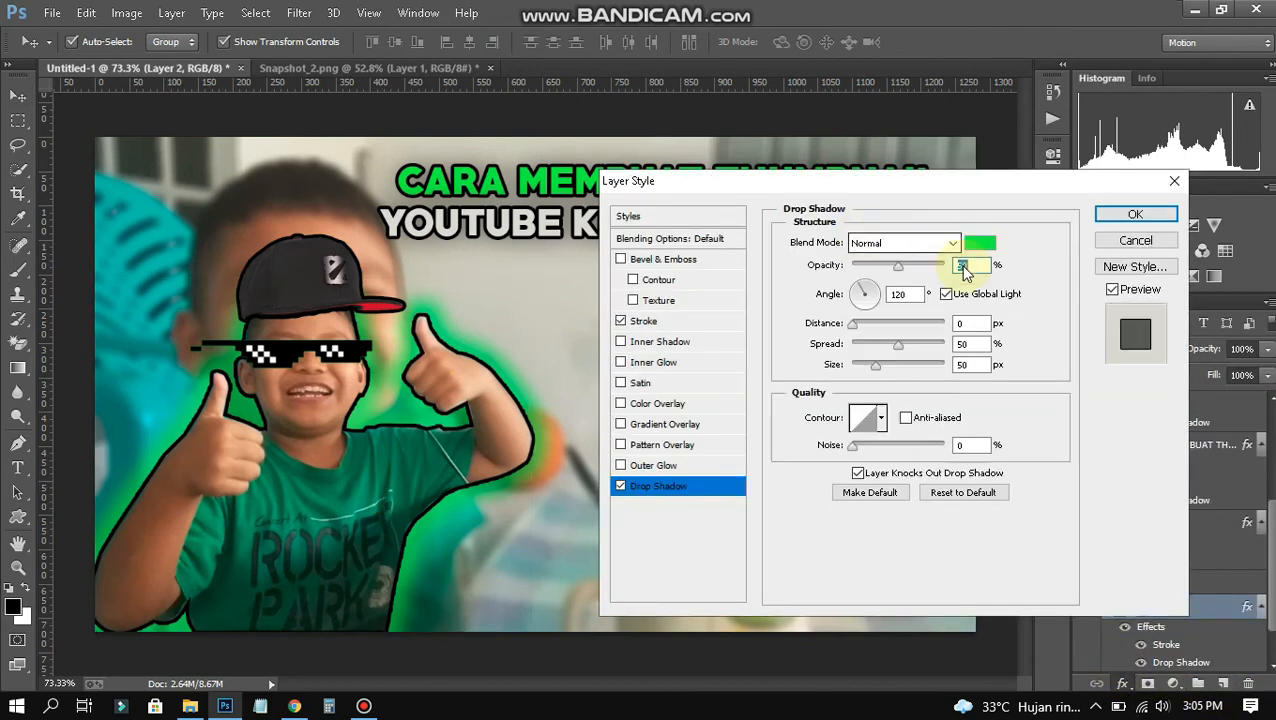
click(979, 248)
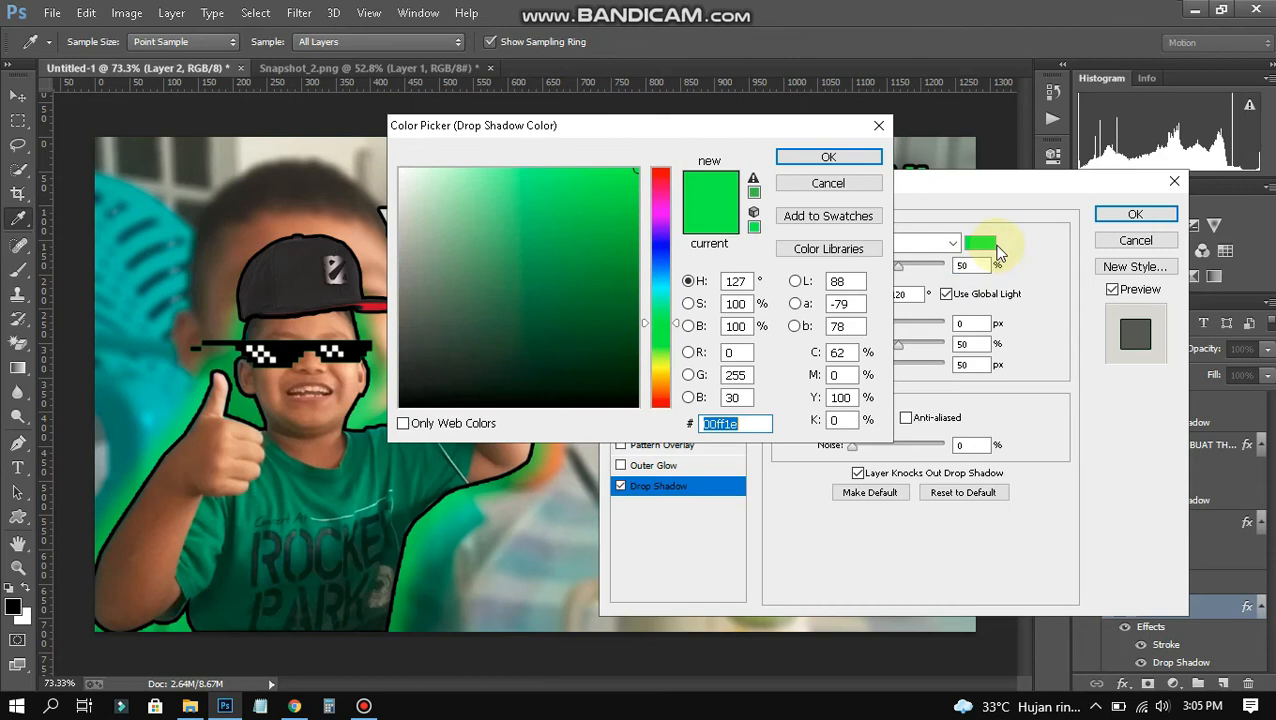
click(828, 157)
click(1152, 217)
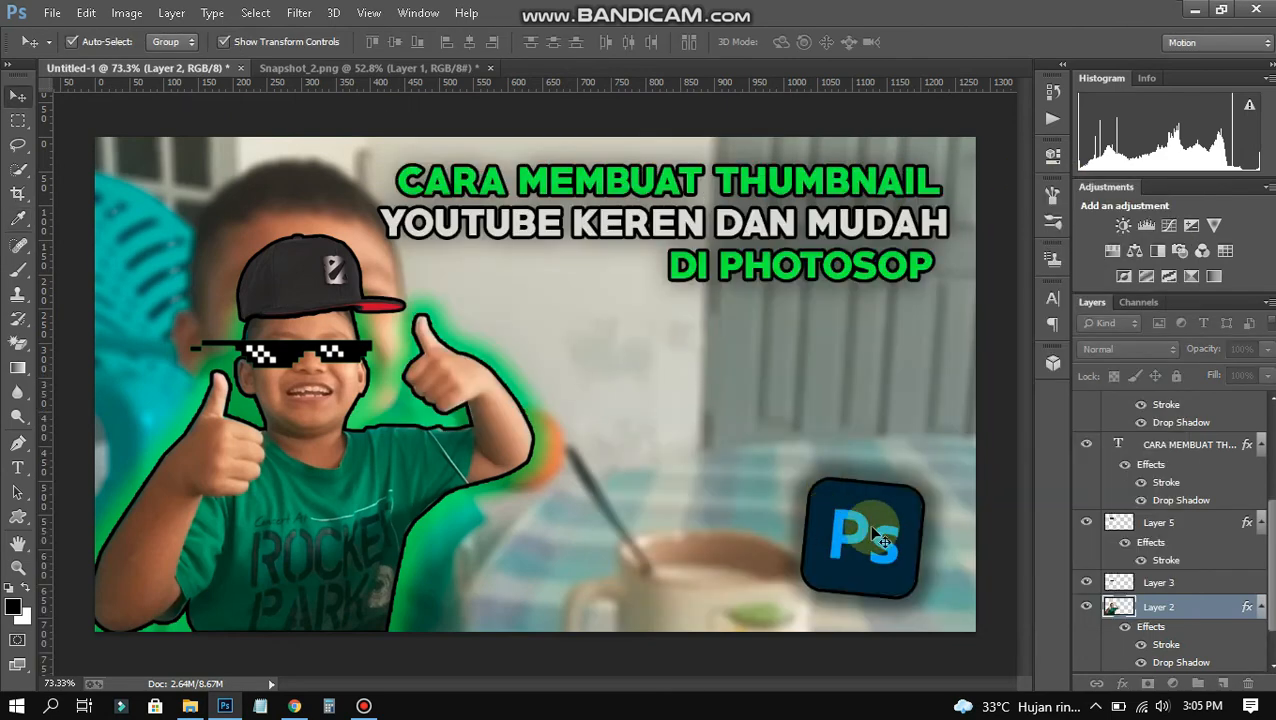
Set the Photoshop logo's drop shadow color to 00ff1e and place the logo, scaled down, in the canvas's upper-left corner.
click(869, 525)
click(1122, 683)
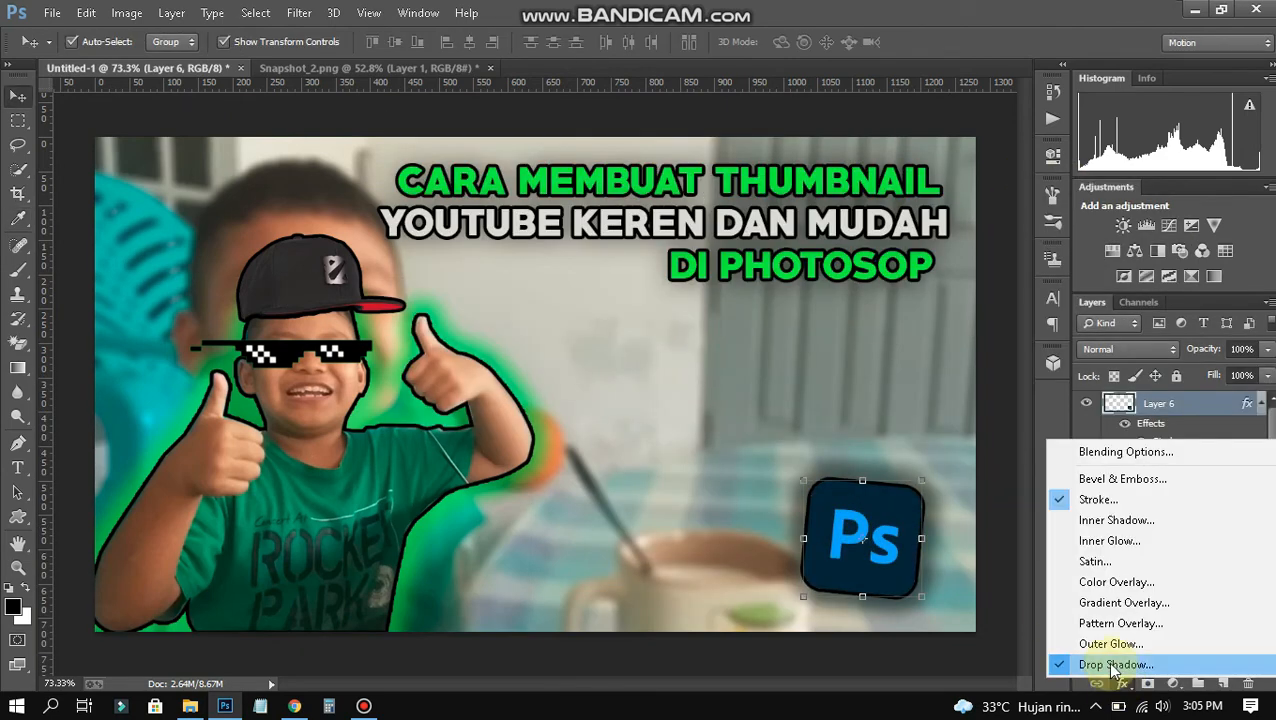
click(1060, 600)
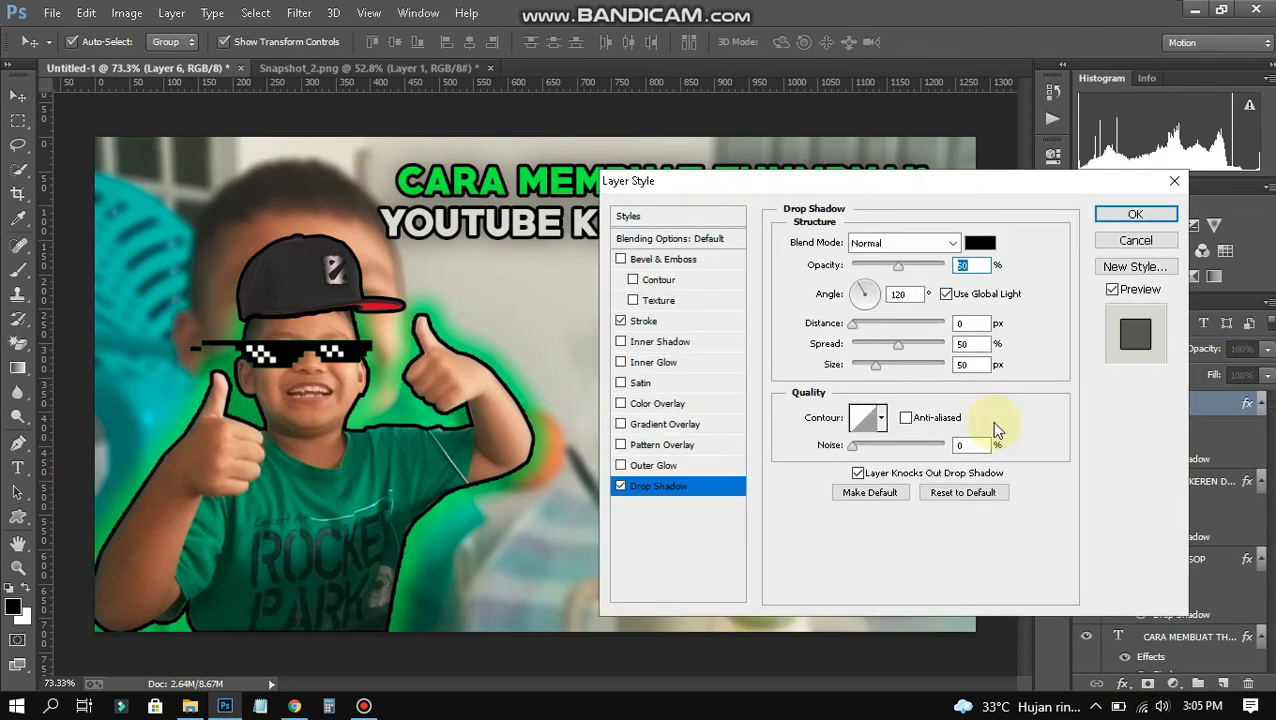
click(983, 244)
text(00ff1e)
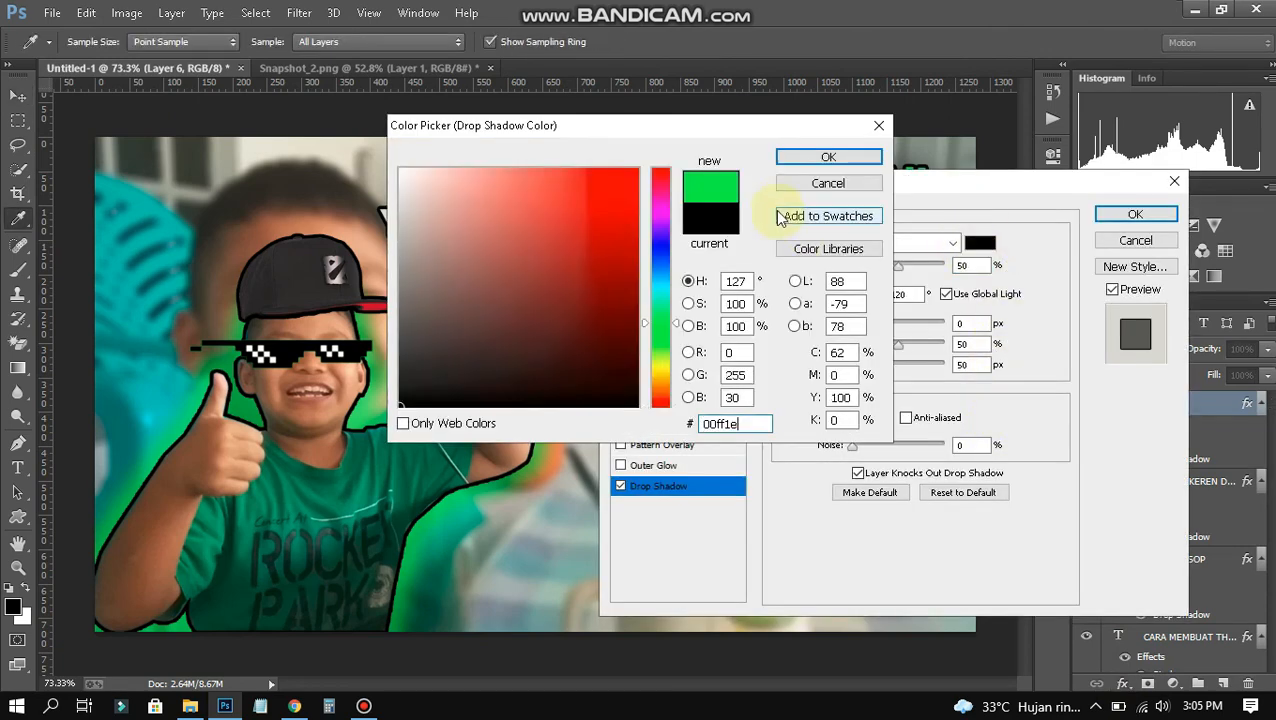
click(839, 163)
click(1100, 224)
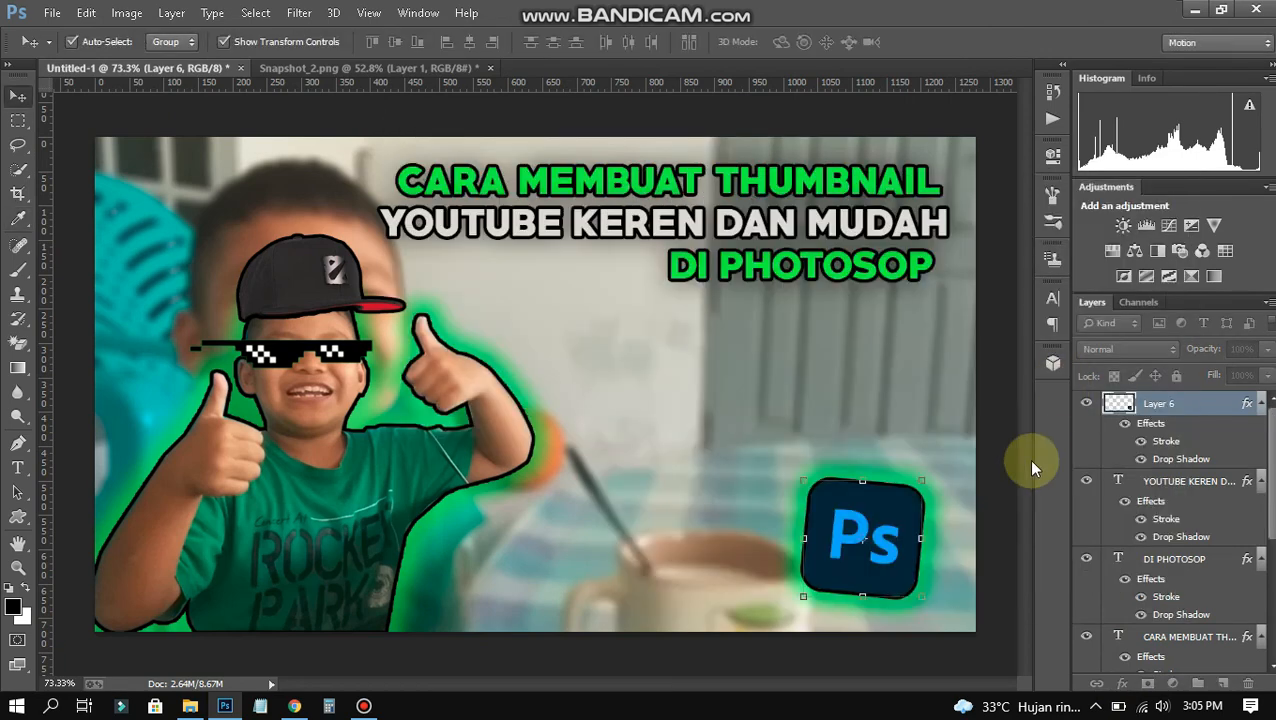
drag(822, 463, 152, 178)
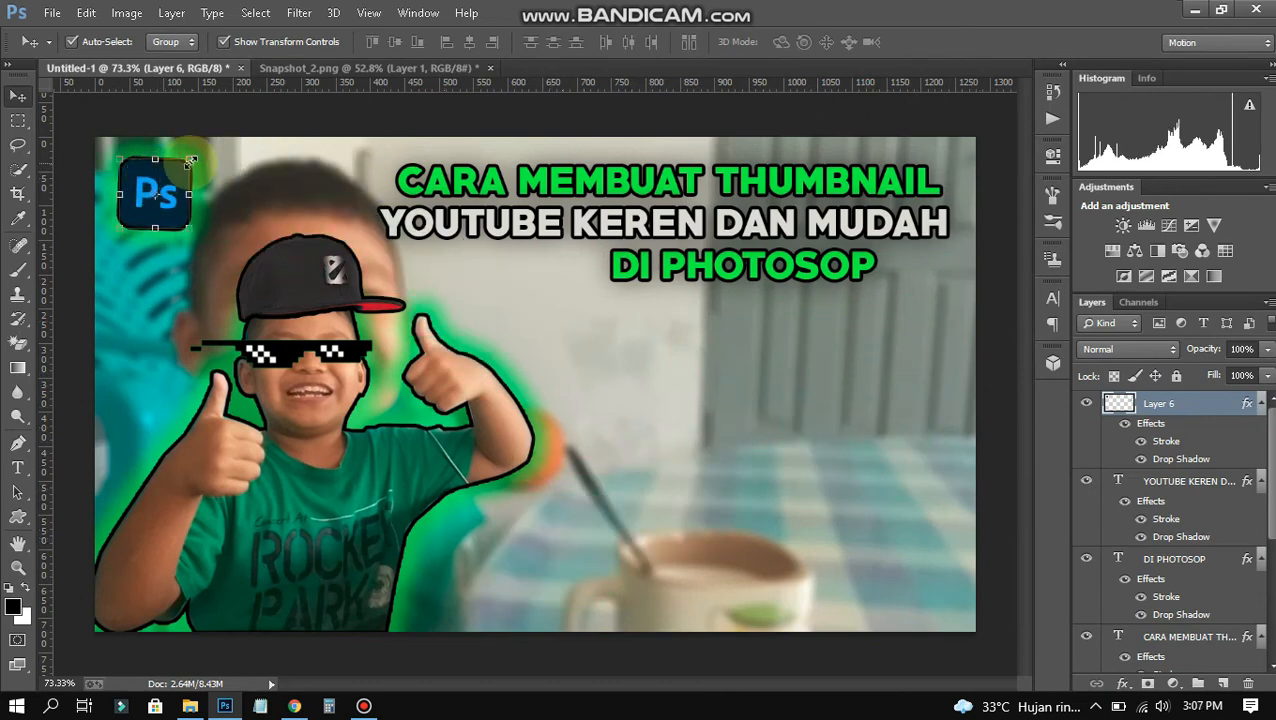
click(1003, 432)
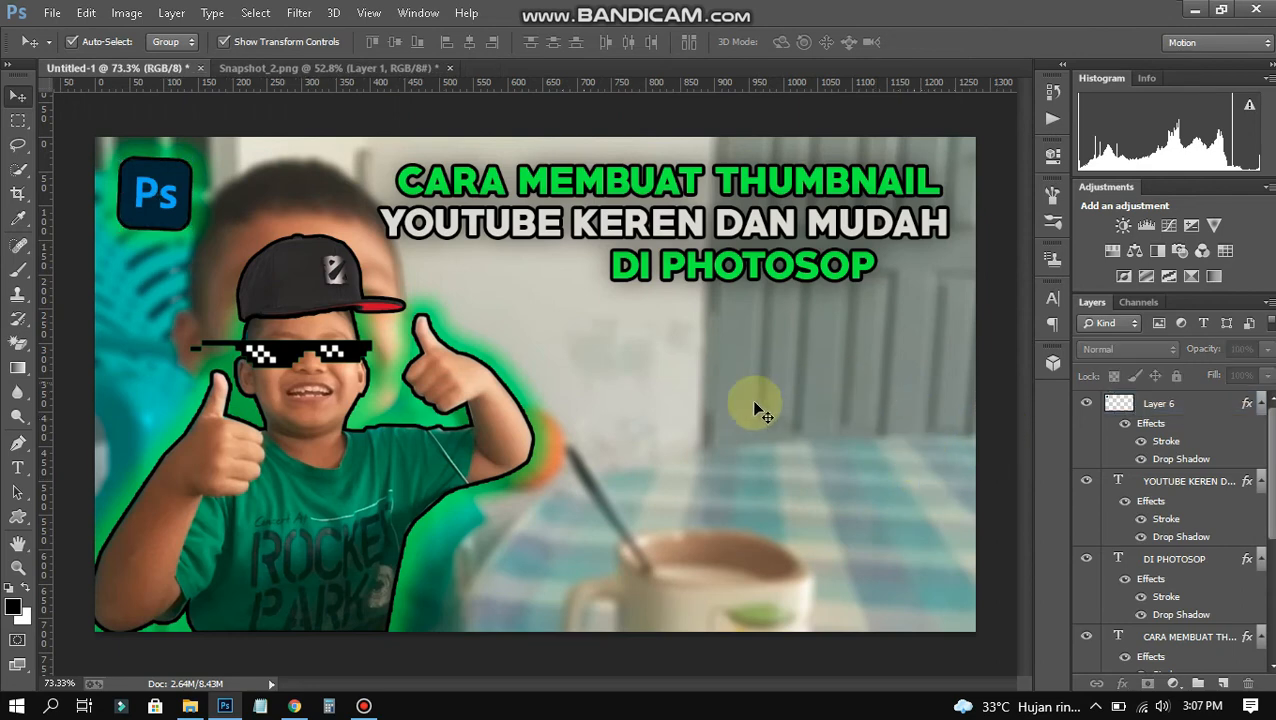
Open the image susu supergoat from the YouTube Thumbnail folder inside data dari komputer on drive E.
click(52, 12)
click(60, 54)
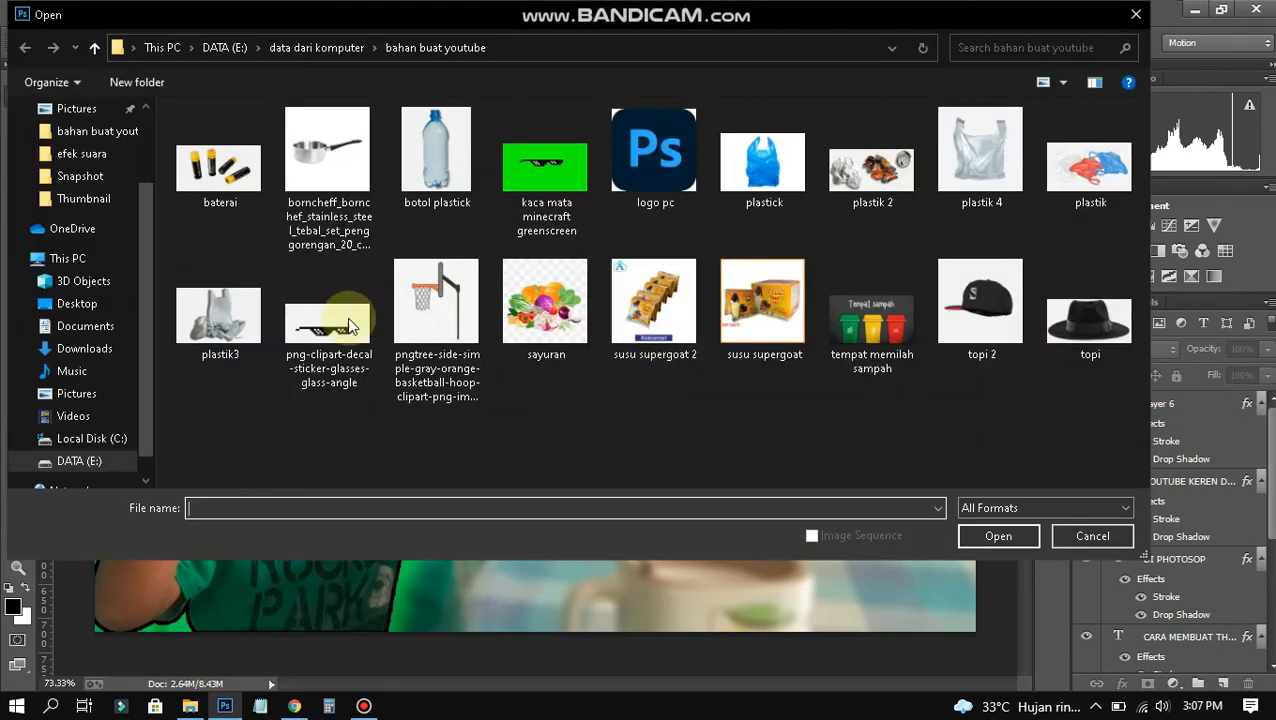
click(80, 463)
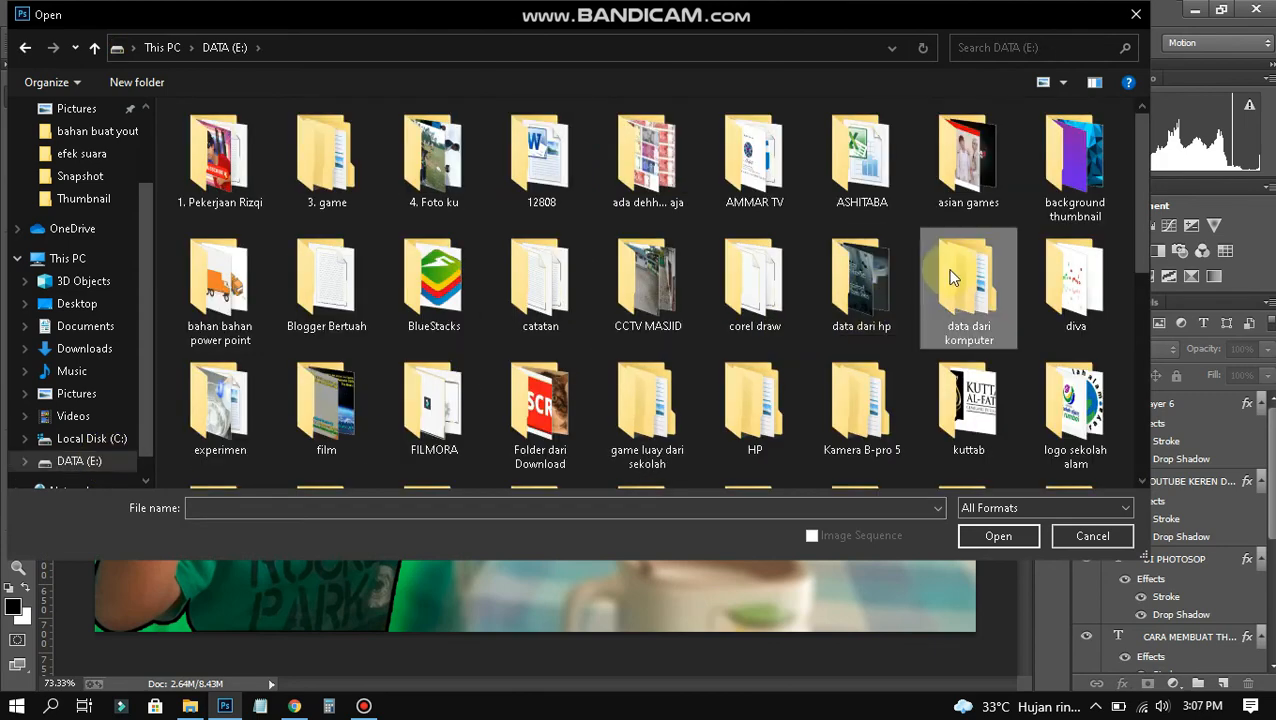
double_click(952, 278)
double_click(745, 179)
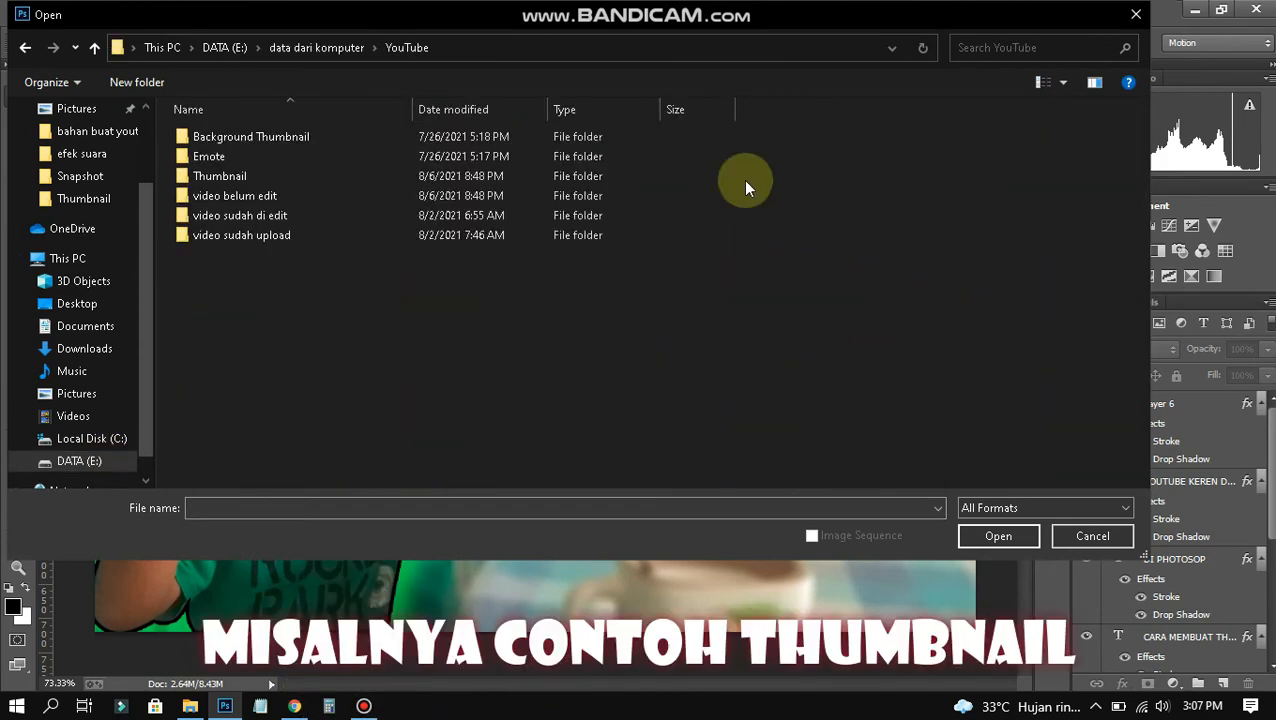
double_click(264, 175)
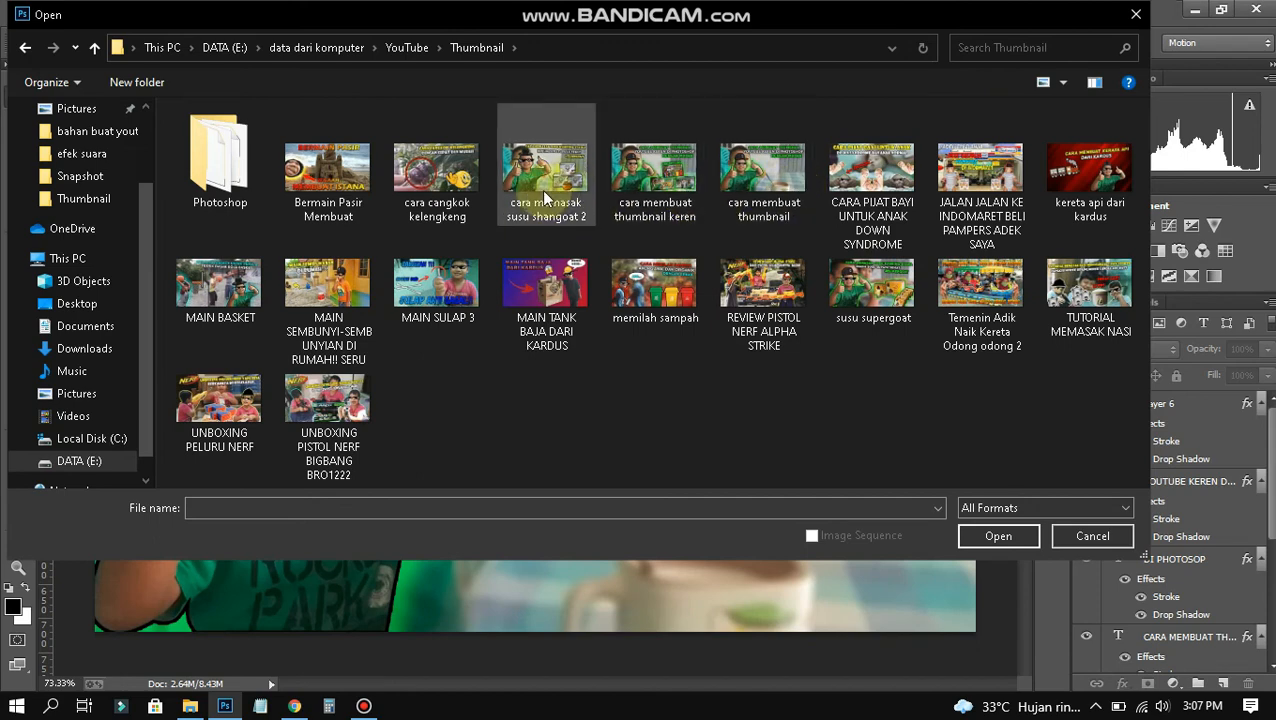
double_click(871, 280)
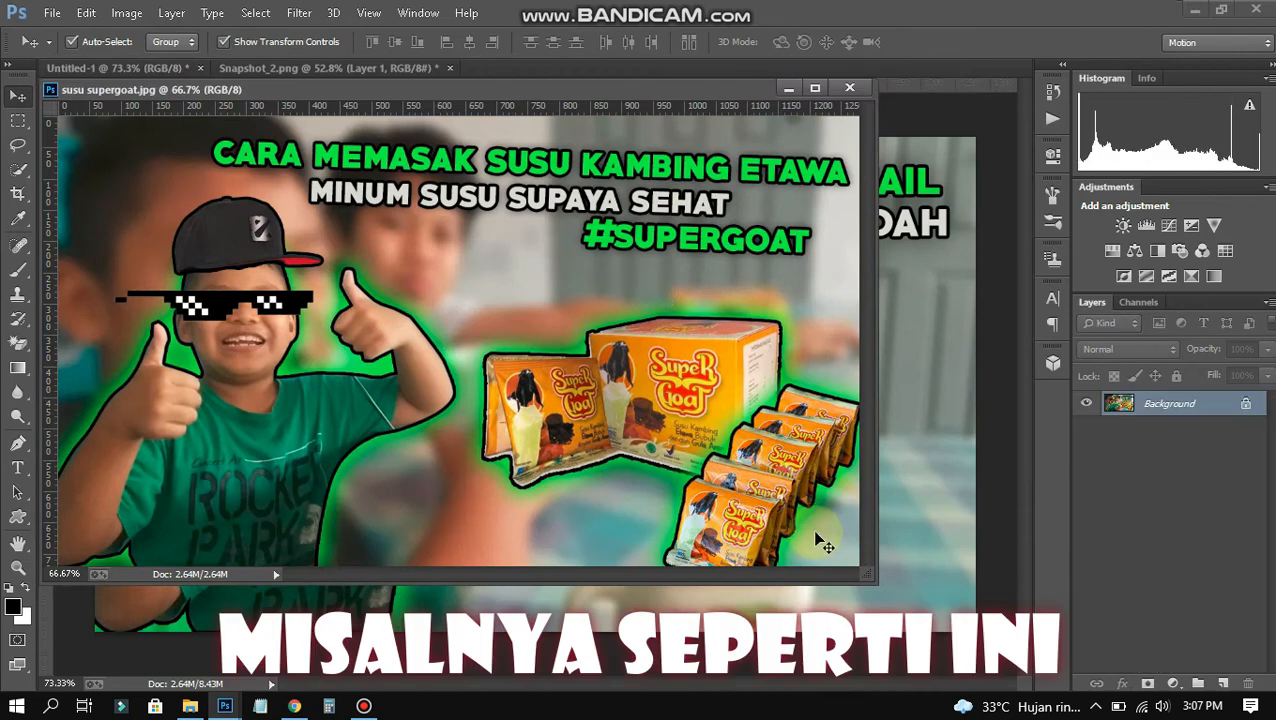
Copy the susu supergoat image into the Untitled-1 document as a new layer and close its source file.
drag(904, 559, 903, 557)
click(849, 89)
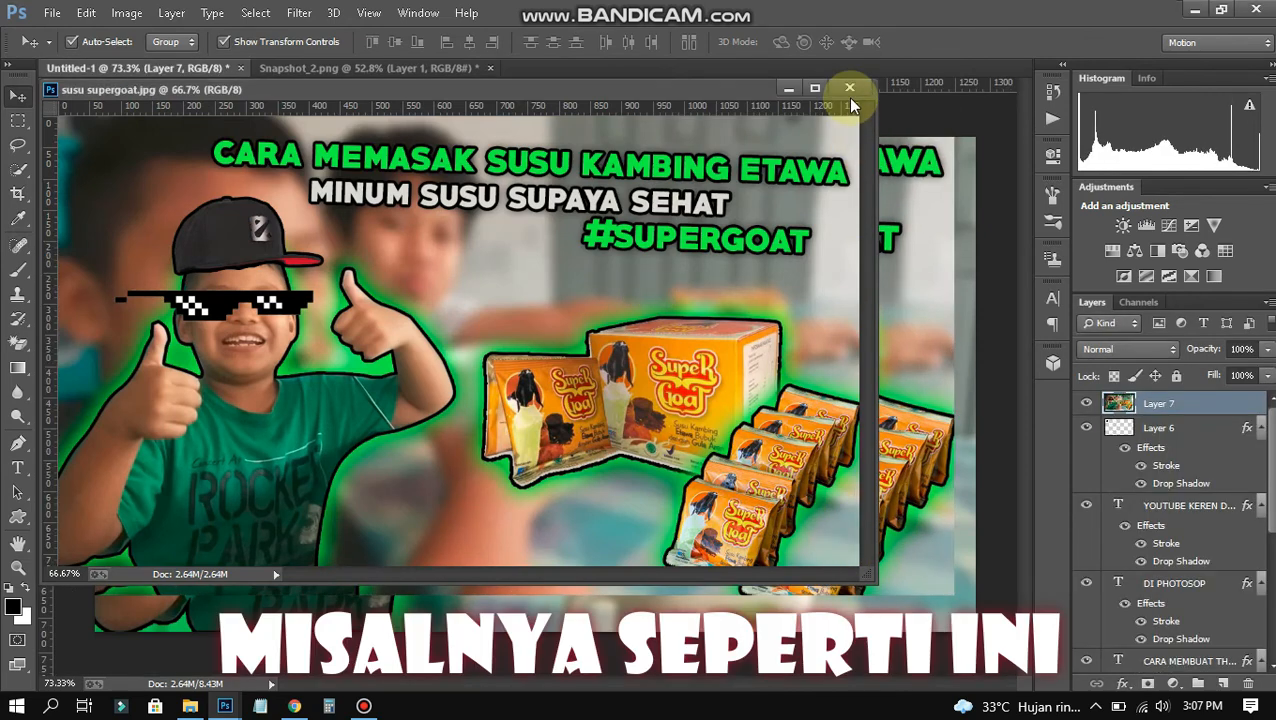
click(849, 89)
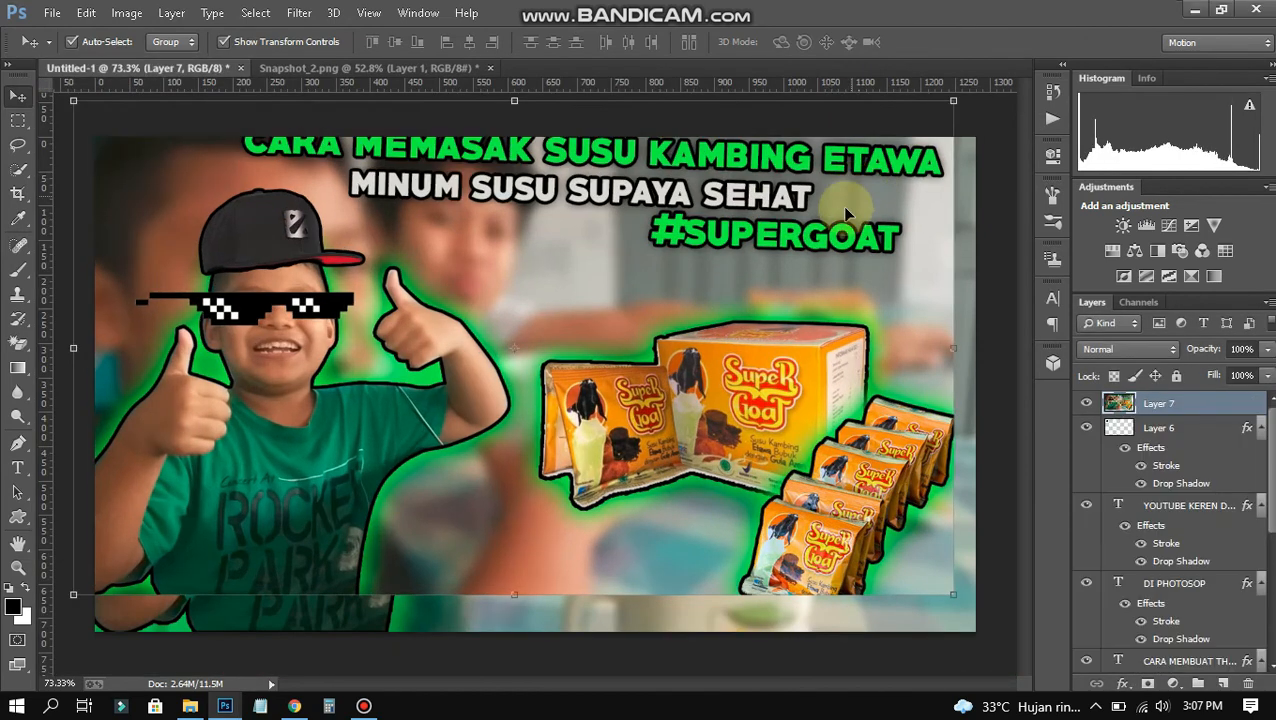
Scale the inserted susu supergoat image down, tilt it slightly counter-clockwise, and place it in the canvas's lower-right area.
drag(737, 293, 710, 262)
drag(922, 565, 756, 455)
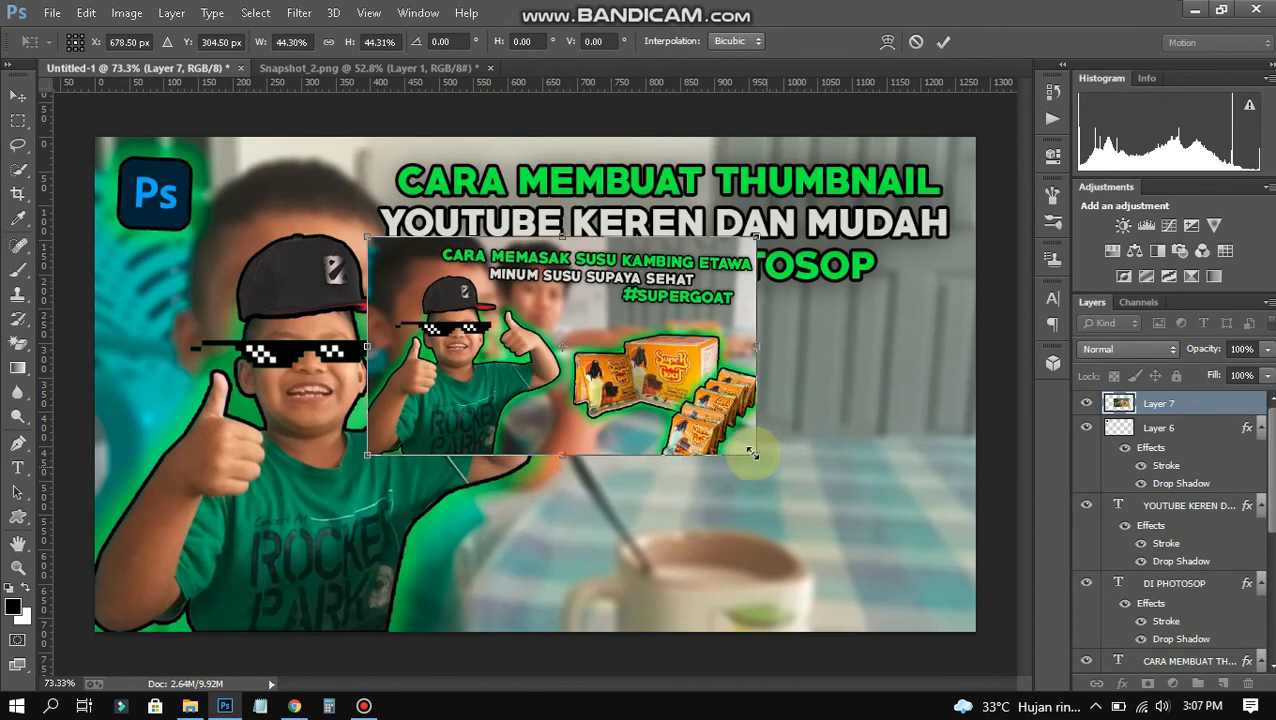
drag(700, 371, 897, 511)
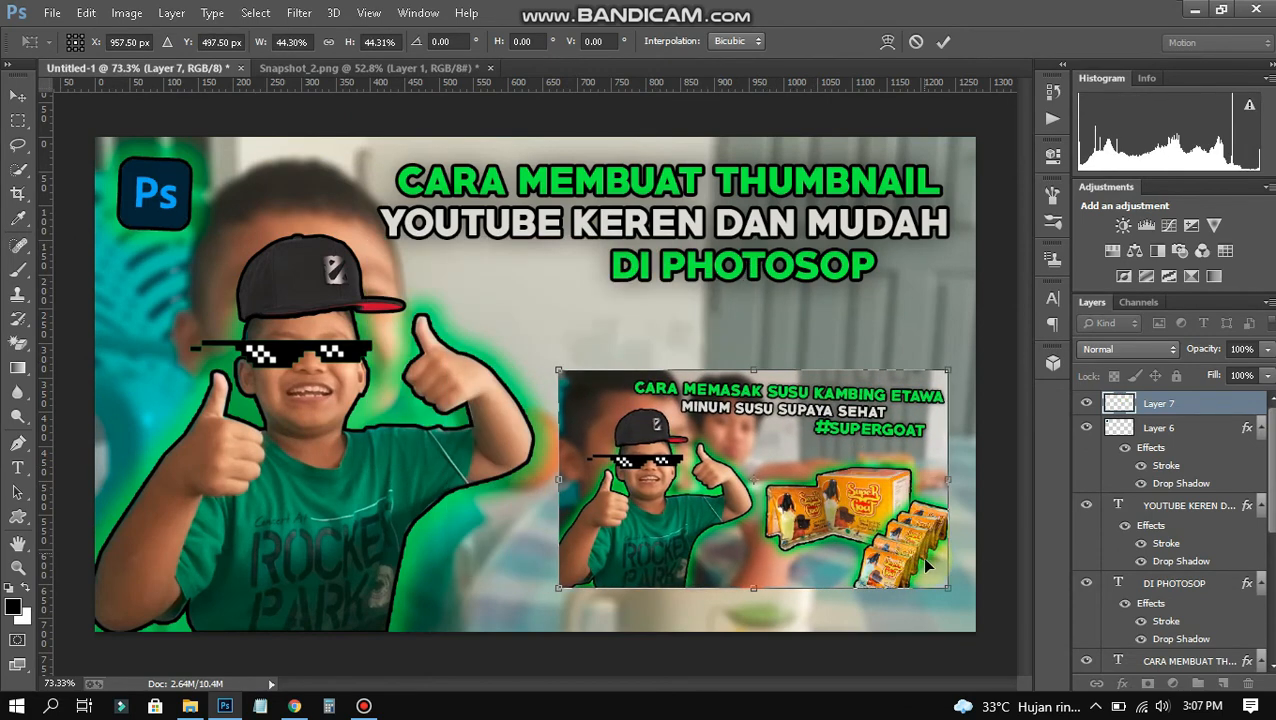
drag(912, 568, 882, 551)
drag(823, 479, 867, 522)
drag(937, 390, 914, 373)
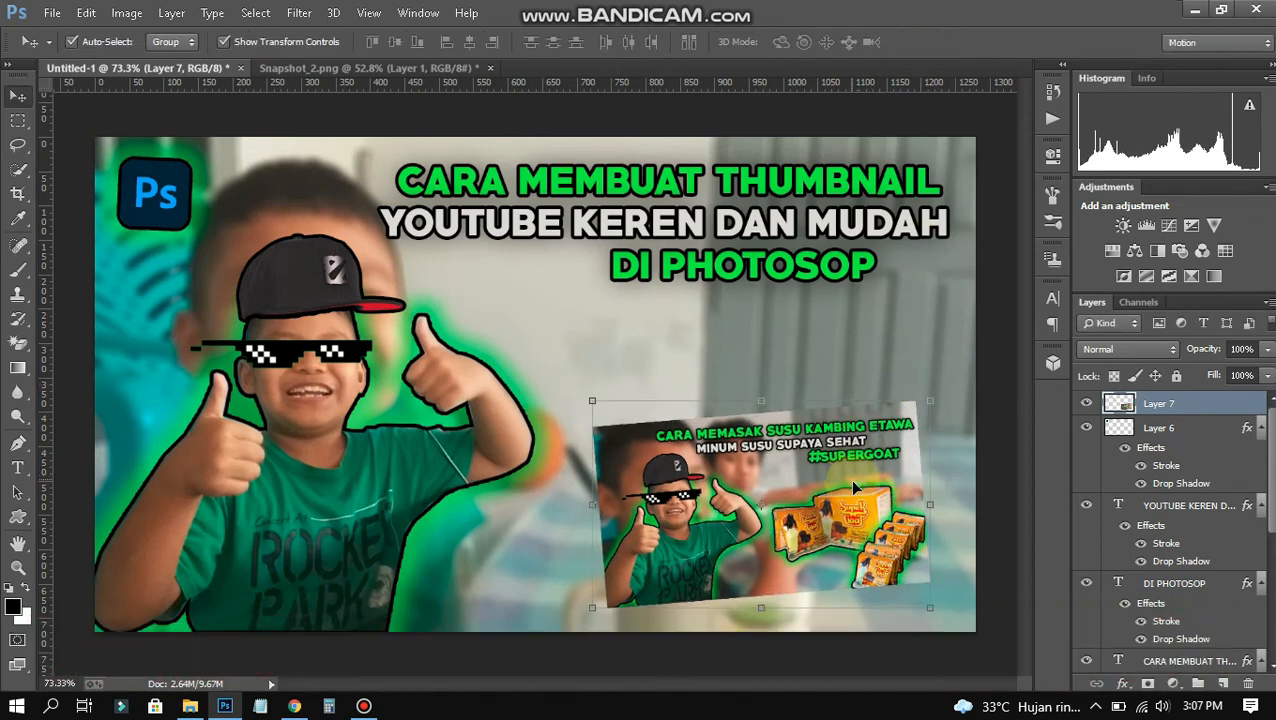
drag(850, 465, 859, 478)
Duplicate the DI PHOTOSOP text layer, place the copy just above the small example thumbnail, and rotate it about 4.74° counter-clockwise.
click(796, 275)
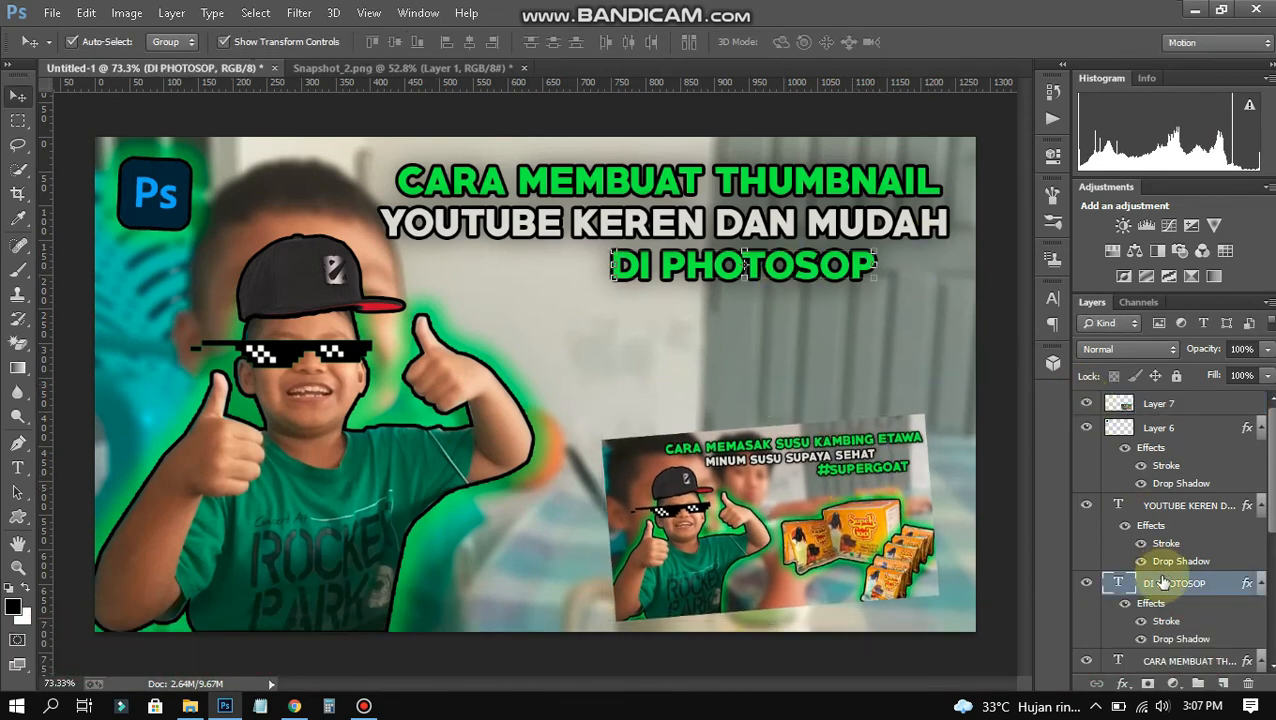
right_click(1160, 580)
click(997, 68)
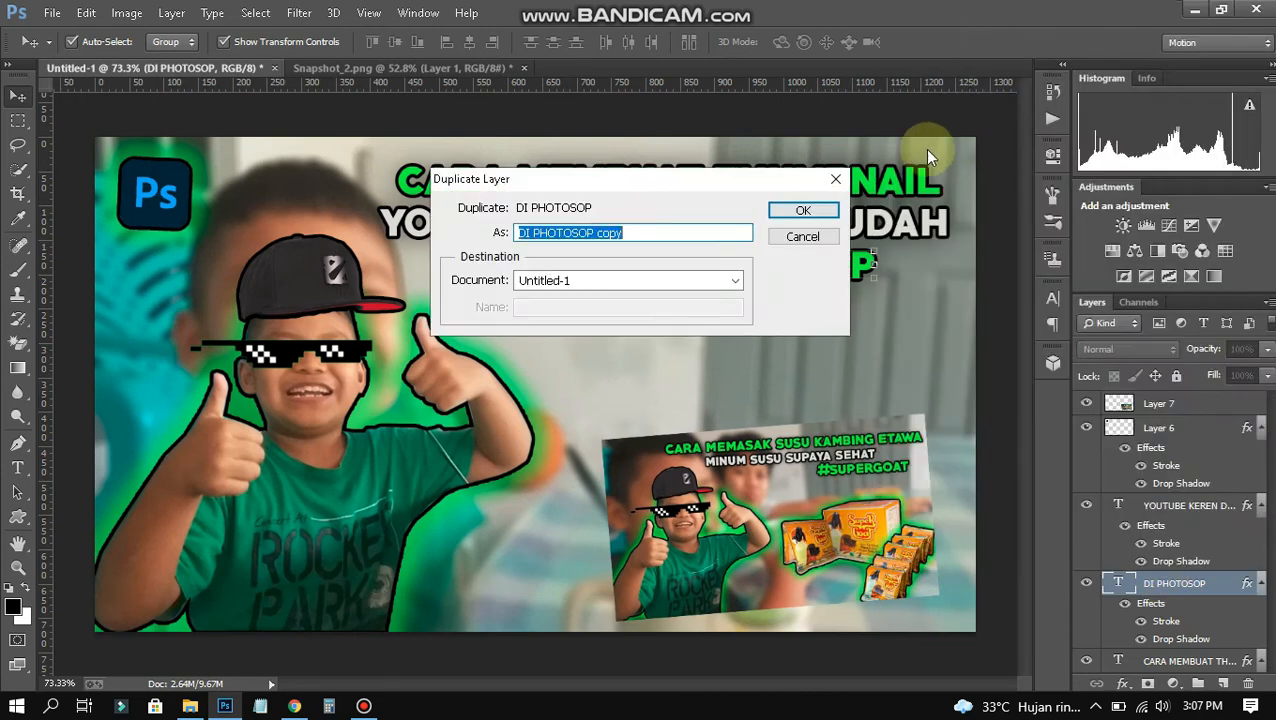
click(817, 208)
drag(811, 276, 839, 407)
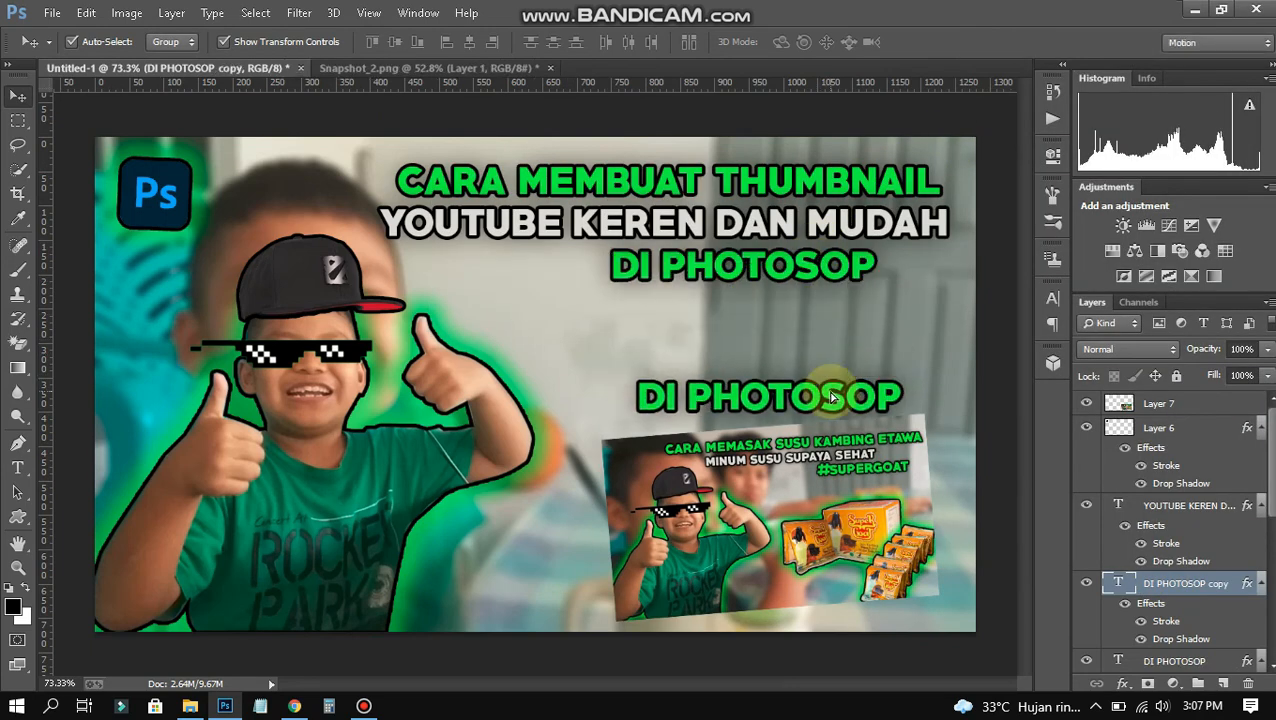
drag(910, 366, 858, 372)
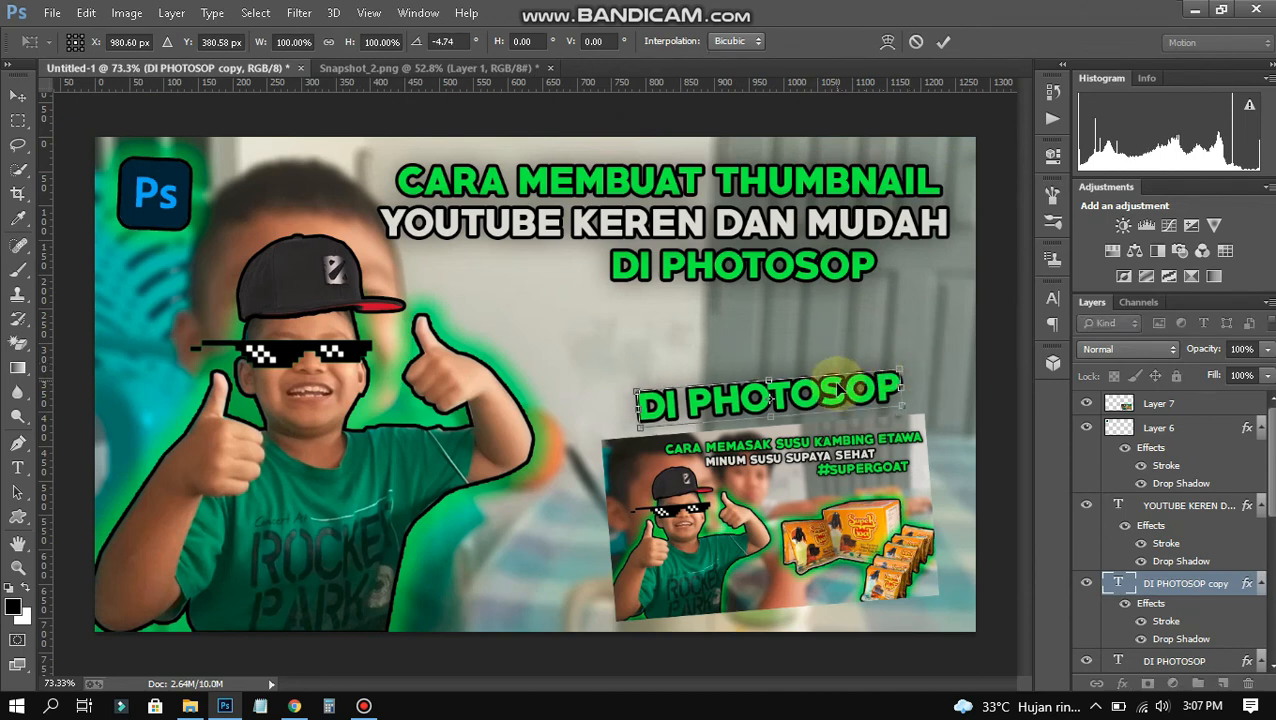
click(943, 42)
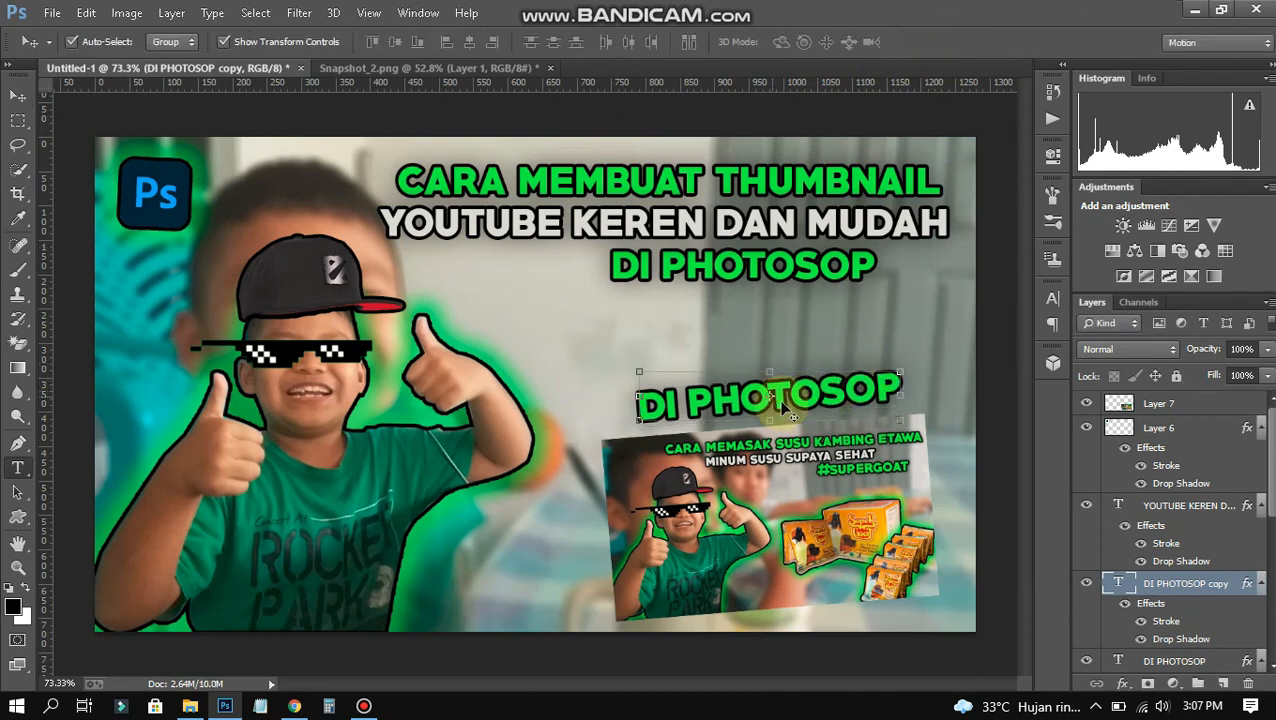
Replace the duplicated text with "SEPETI INI" and shift it right to center it above the small example thumbnail.
key(t)
click(785, 397)
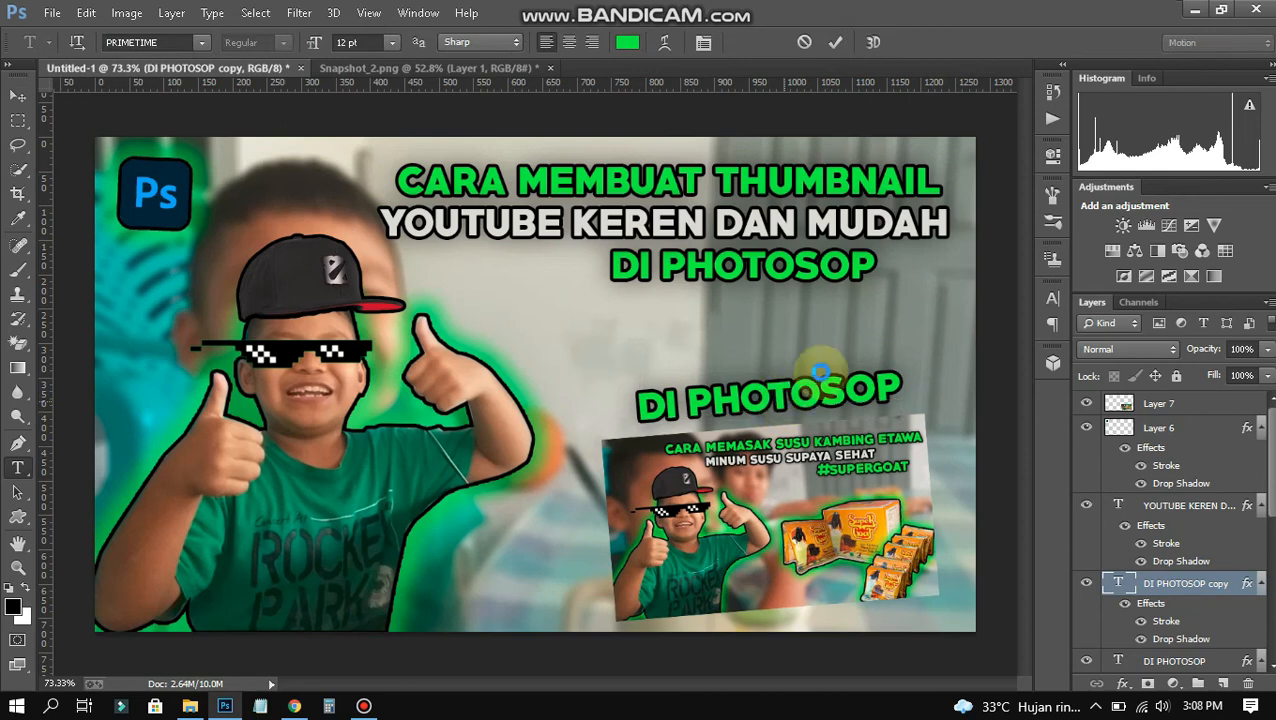
key(ctrl+a)
text(SEPET)
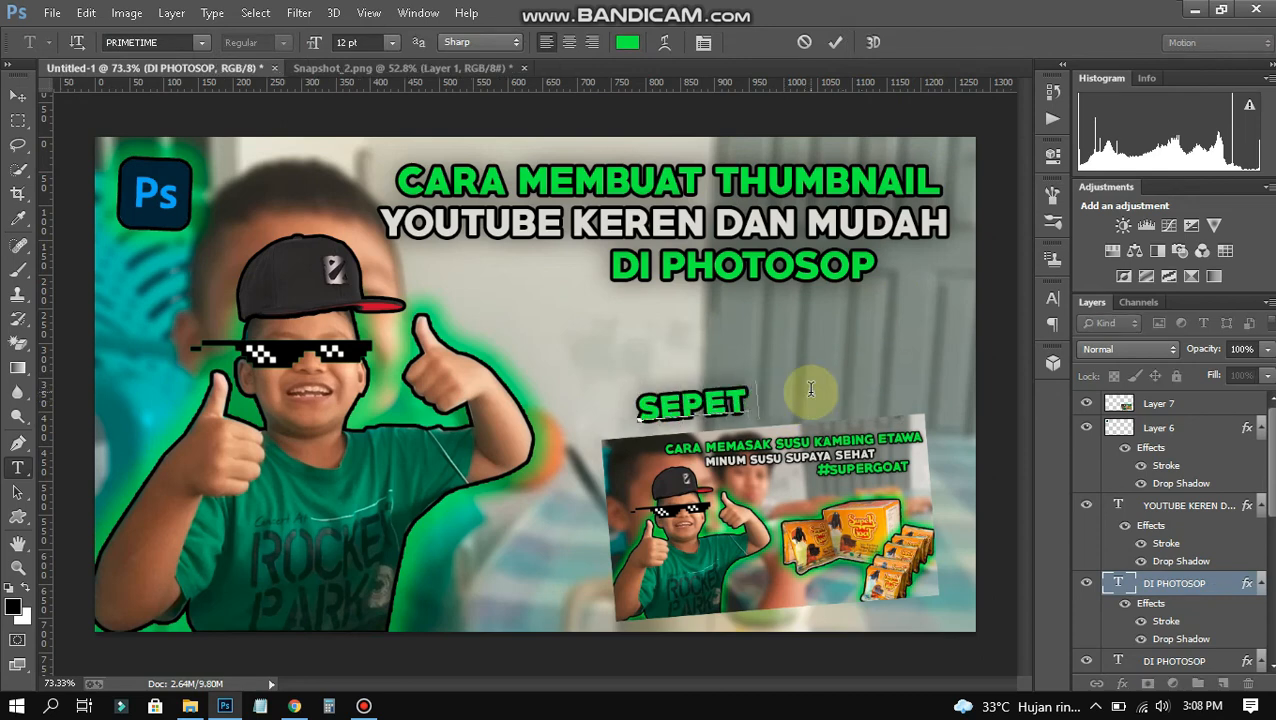
text(O INI)
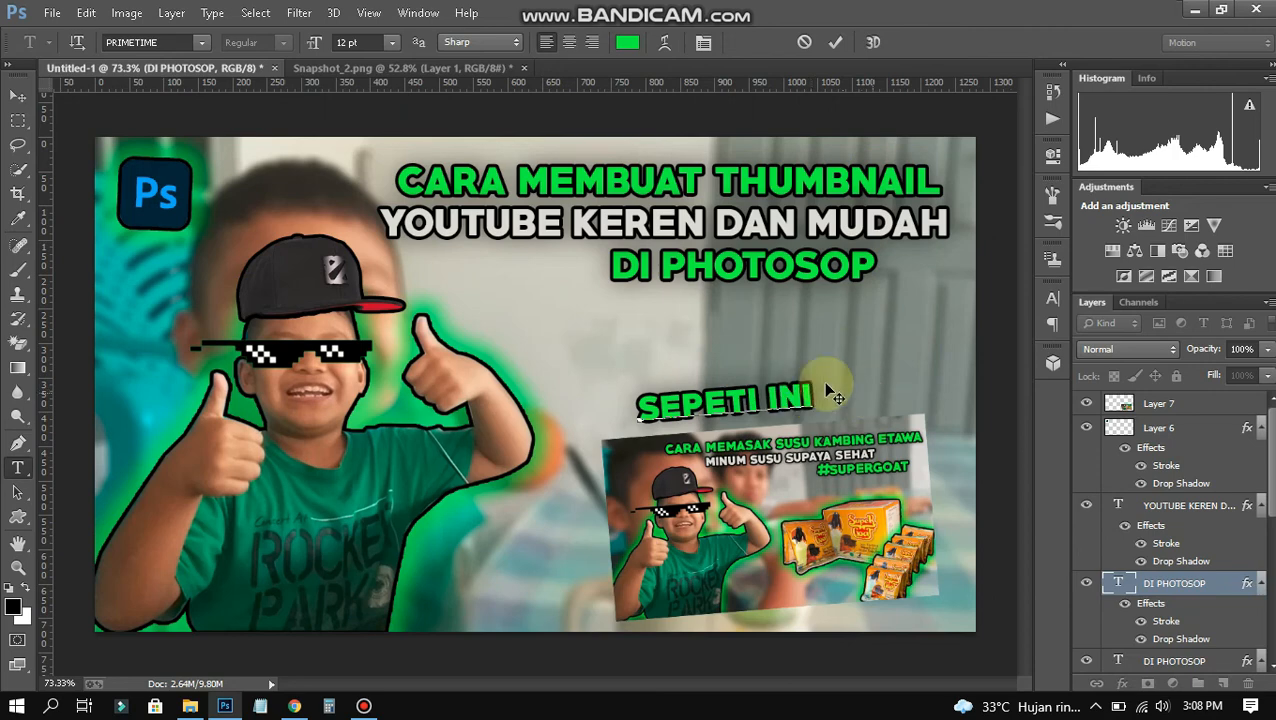
click(8, 97)
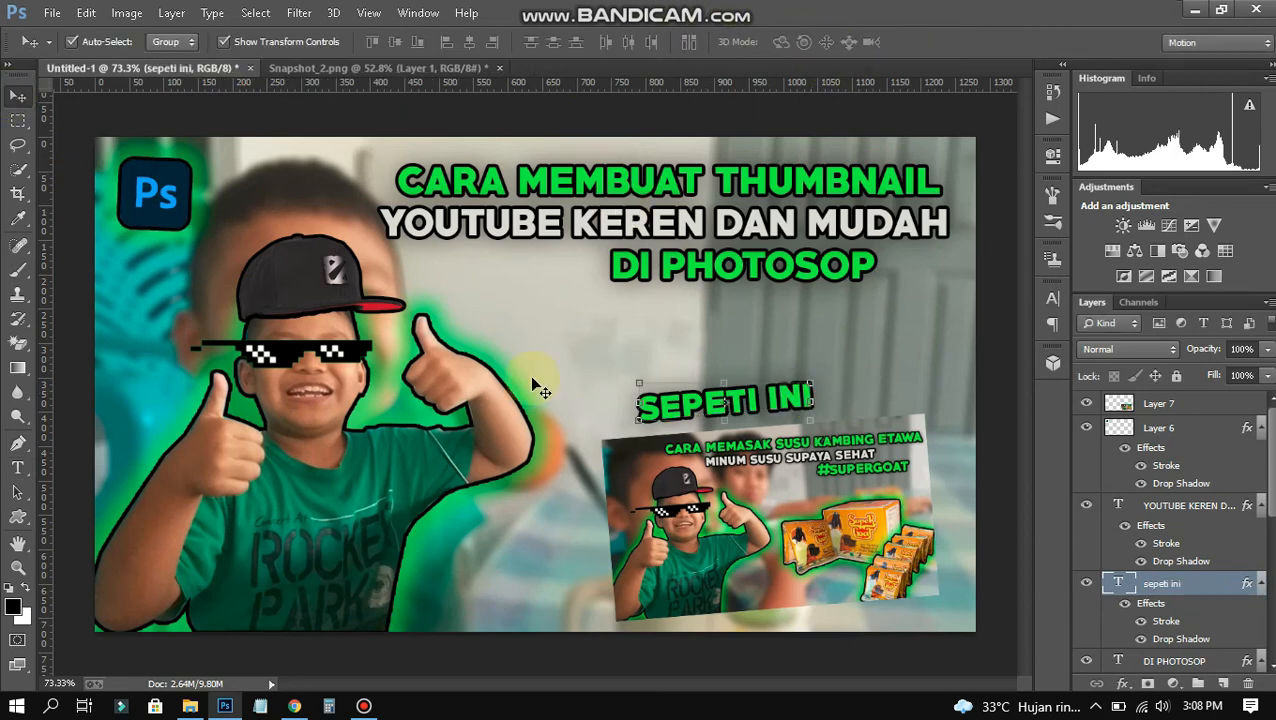
drag(752, 404, 782, 405)
Add a black outside stroke and a drop shadow to the small example thumbnail, with shadow size 50 px, spread 50%, distance 0 and opacity 50%.
click(813, 506)
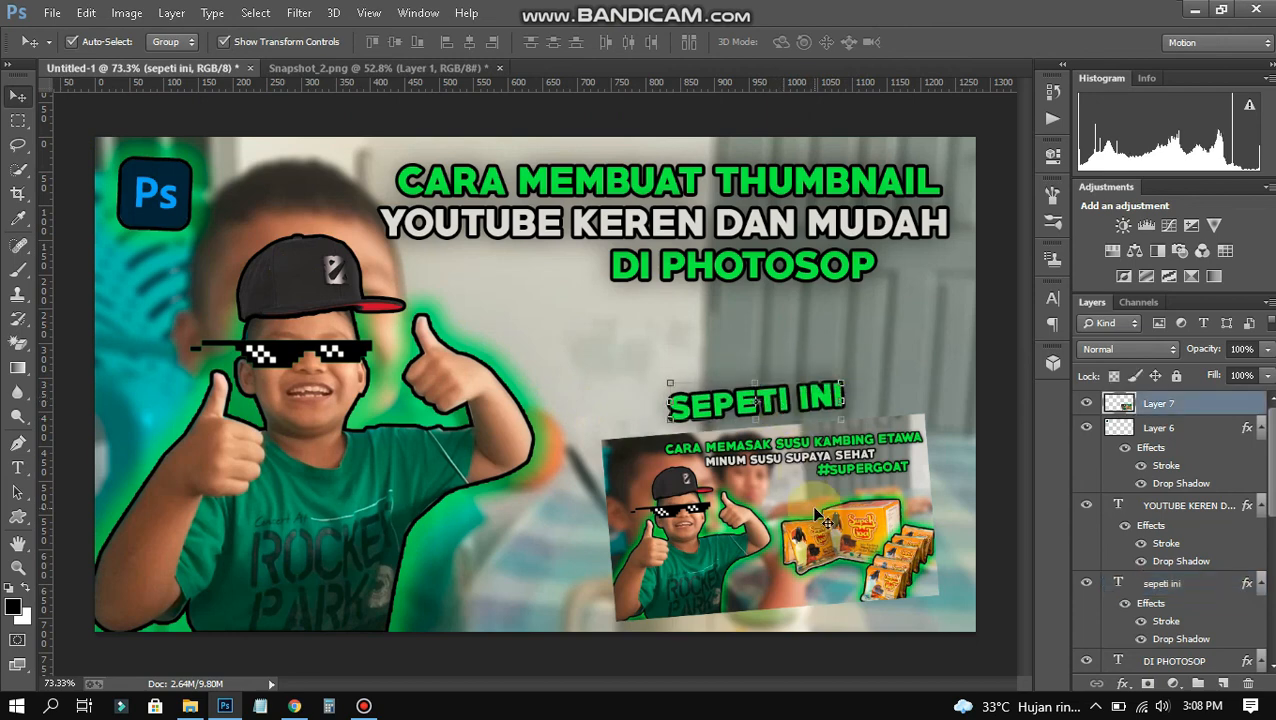
click(1129, 685)
click(1127, 505)
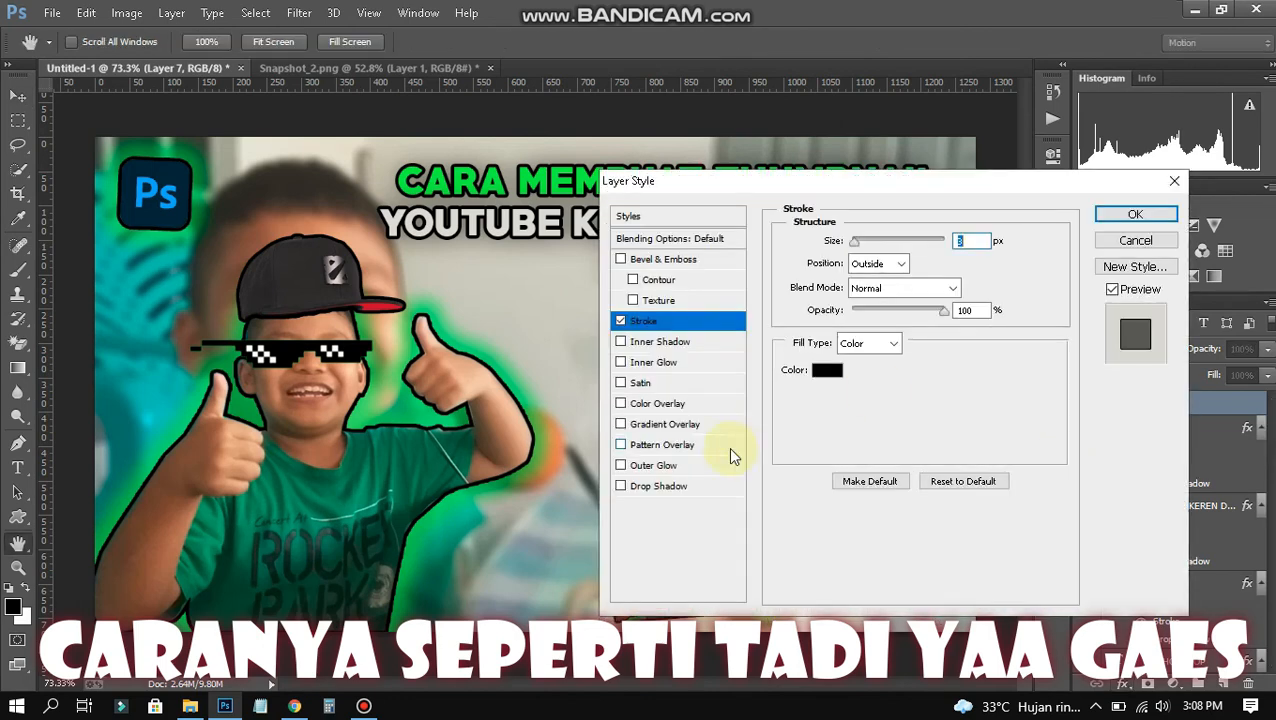
click(700, 486)
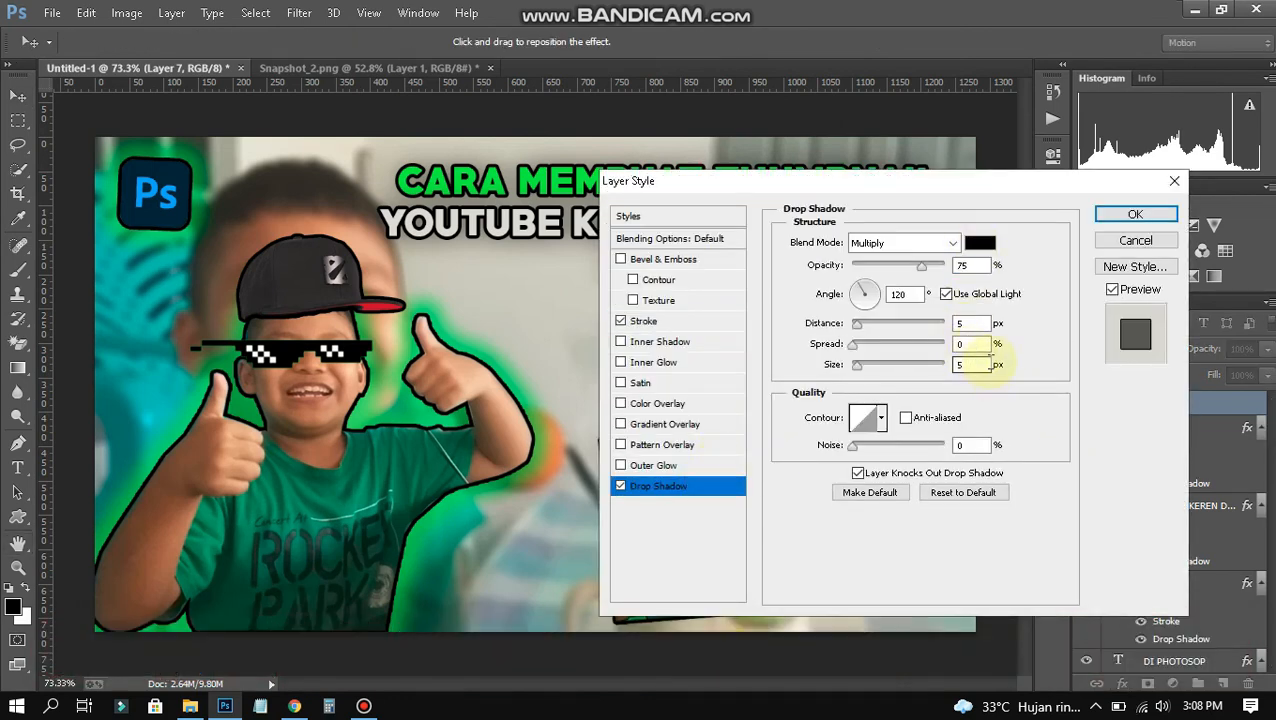
text(0)
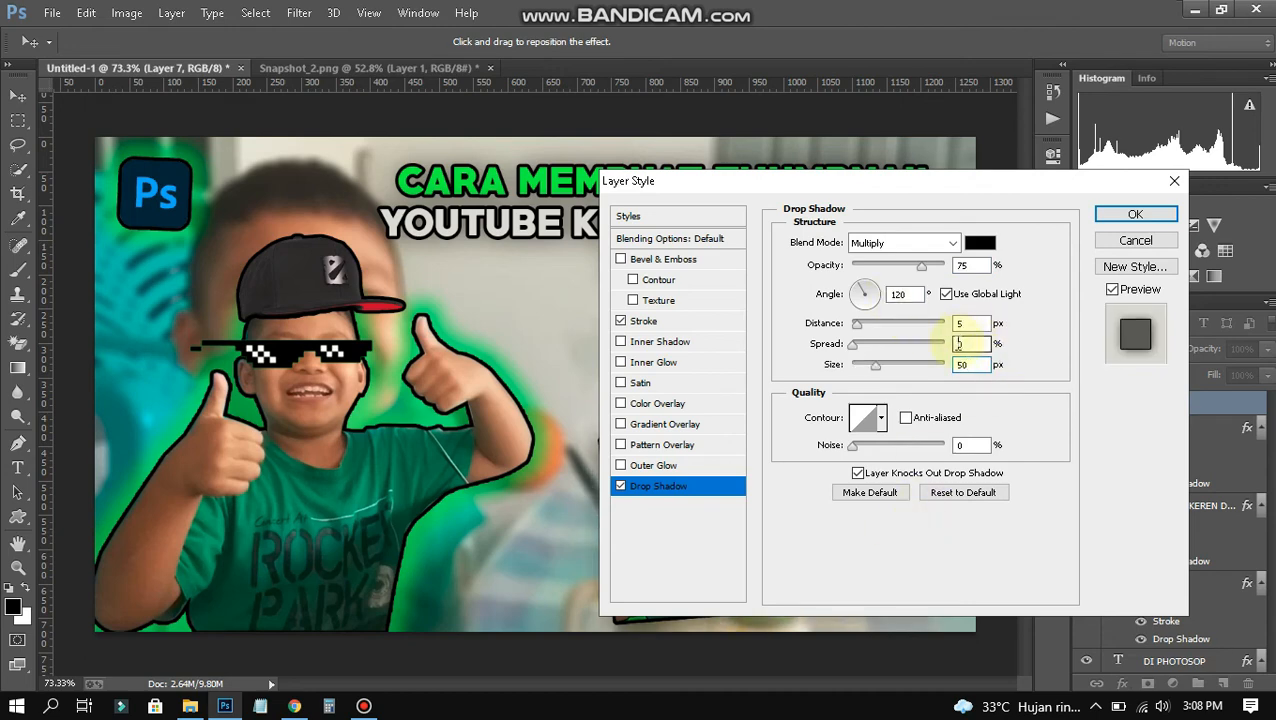
text(5)
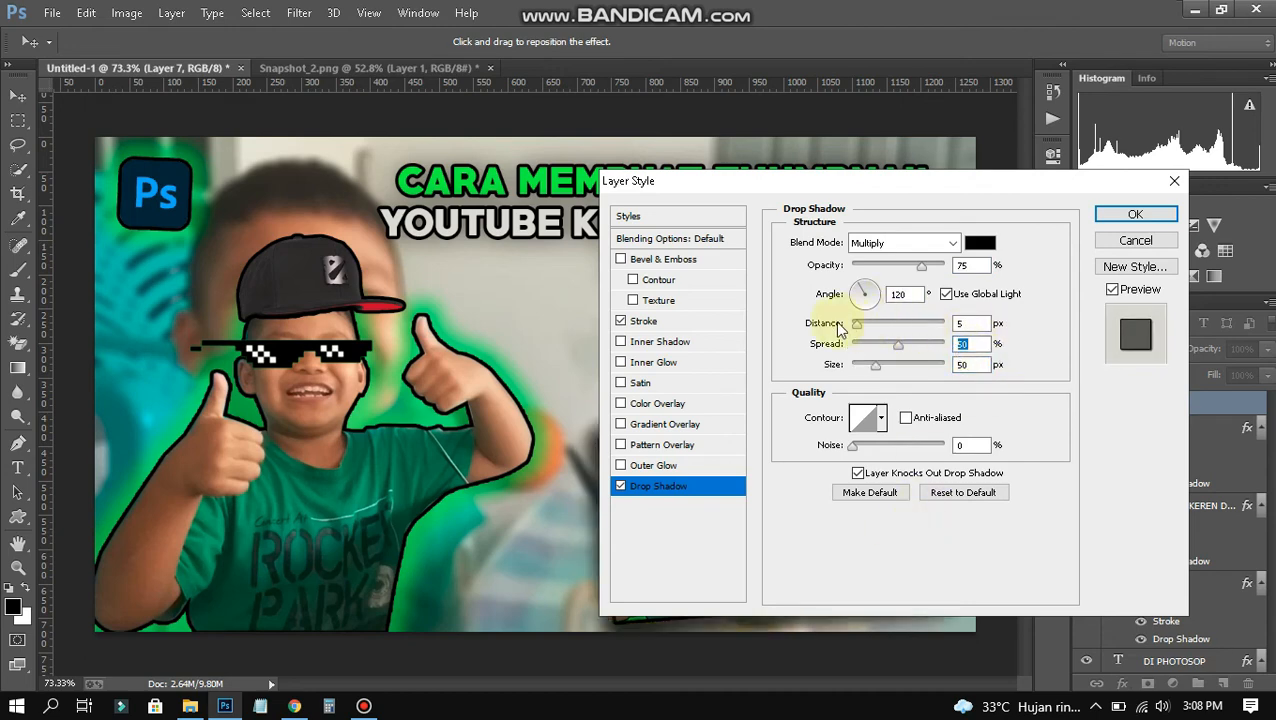
drag(857, 324, 838, 328)
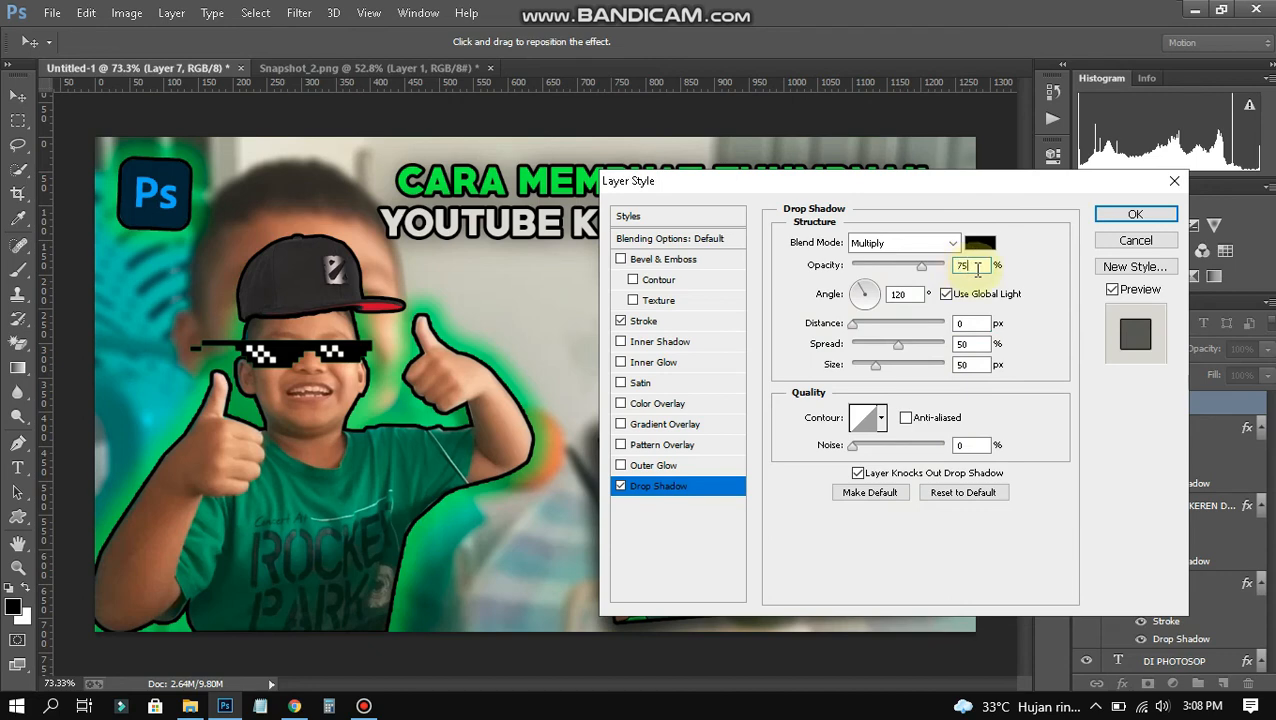
key(BackSpace)
text(50)
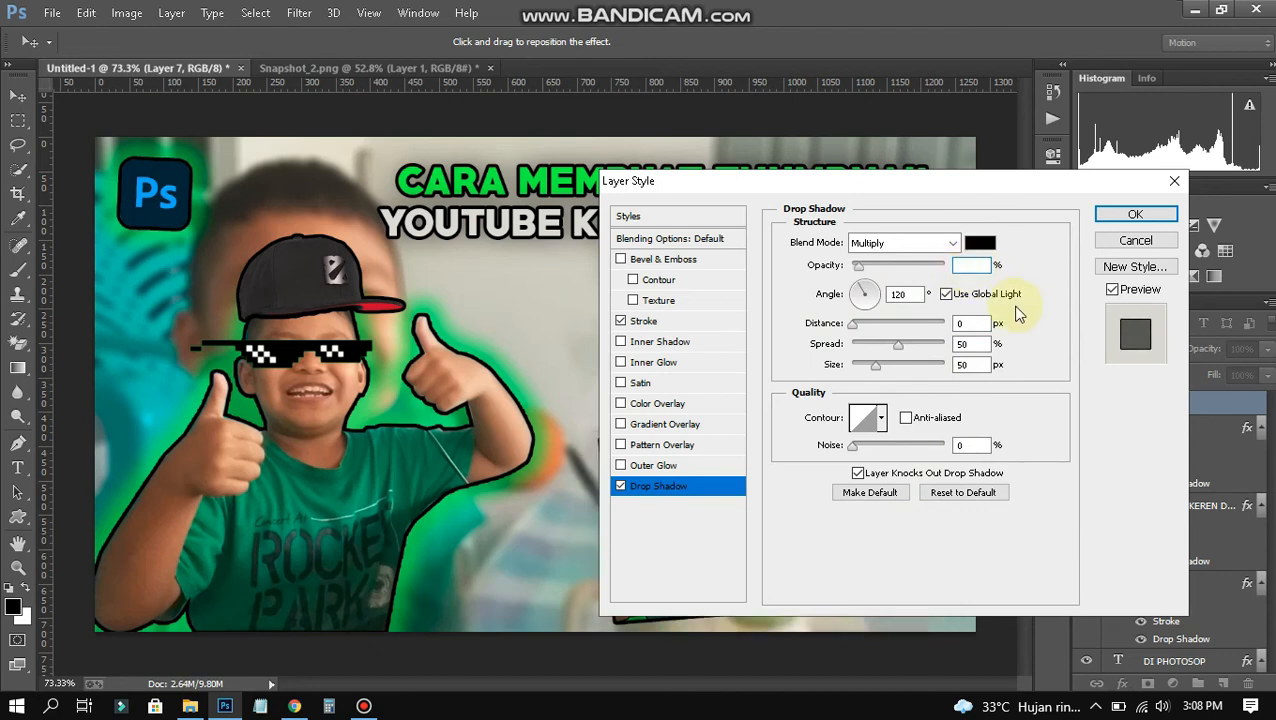
Set the example thumbnail's drop shadow to Normal blend mode with green colour 00ff1e and apply the layer style.
click(903, 242)
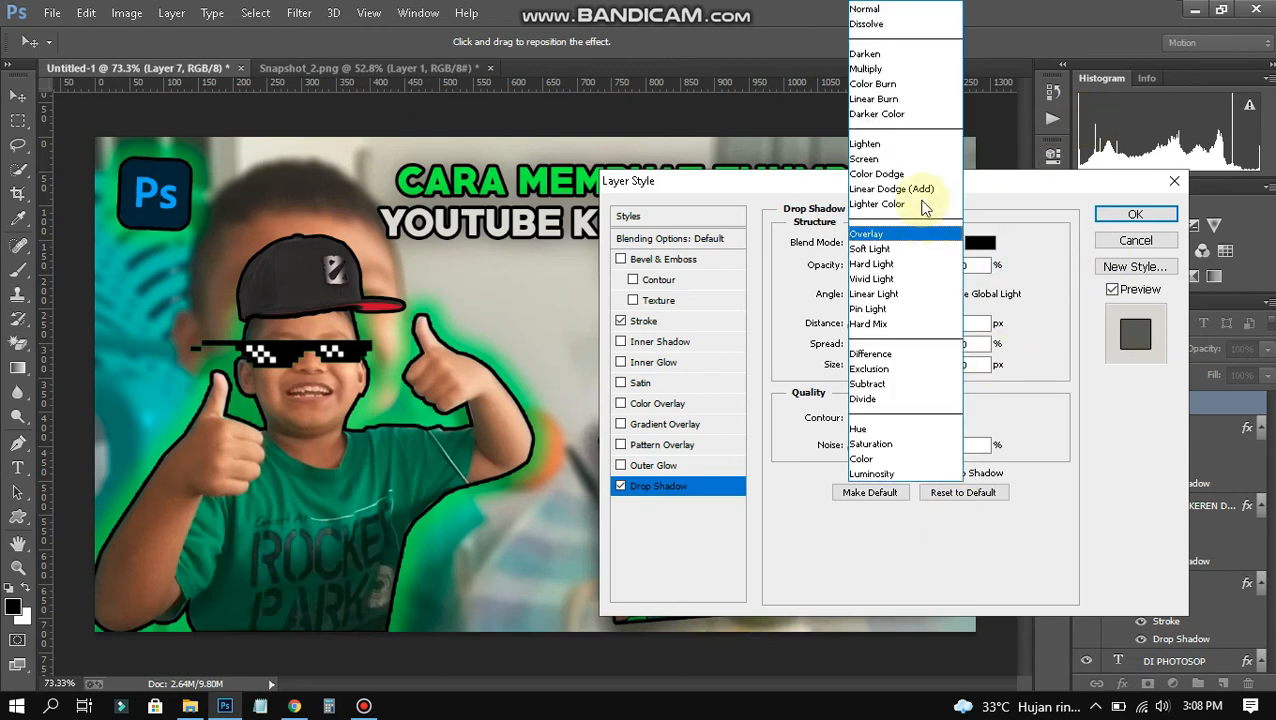
click(889, 16)
click(980, 242)
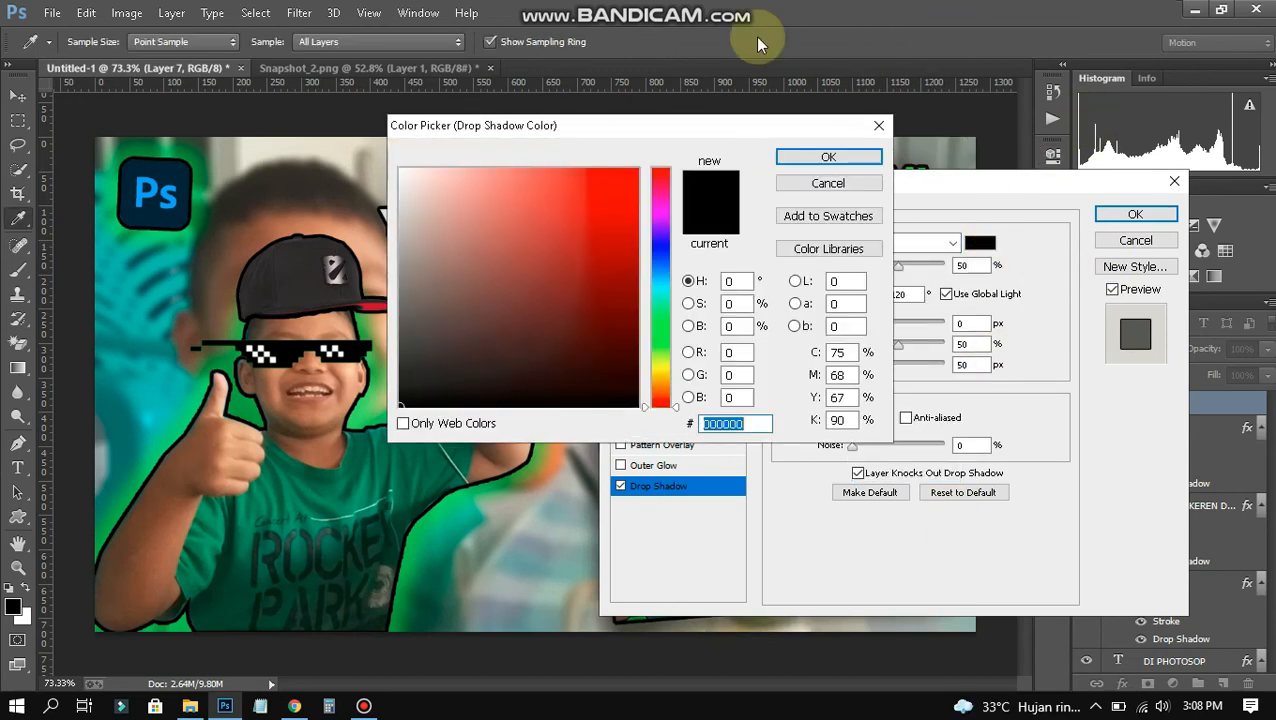
text(00ff1e)
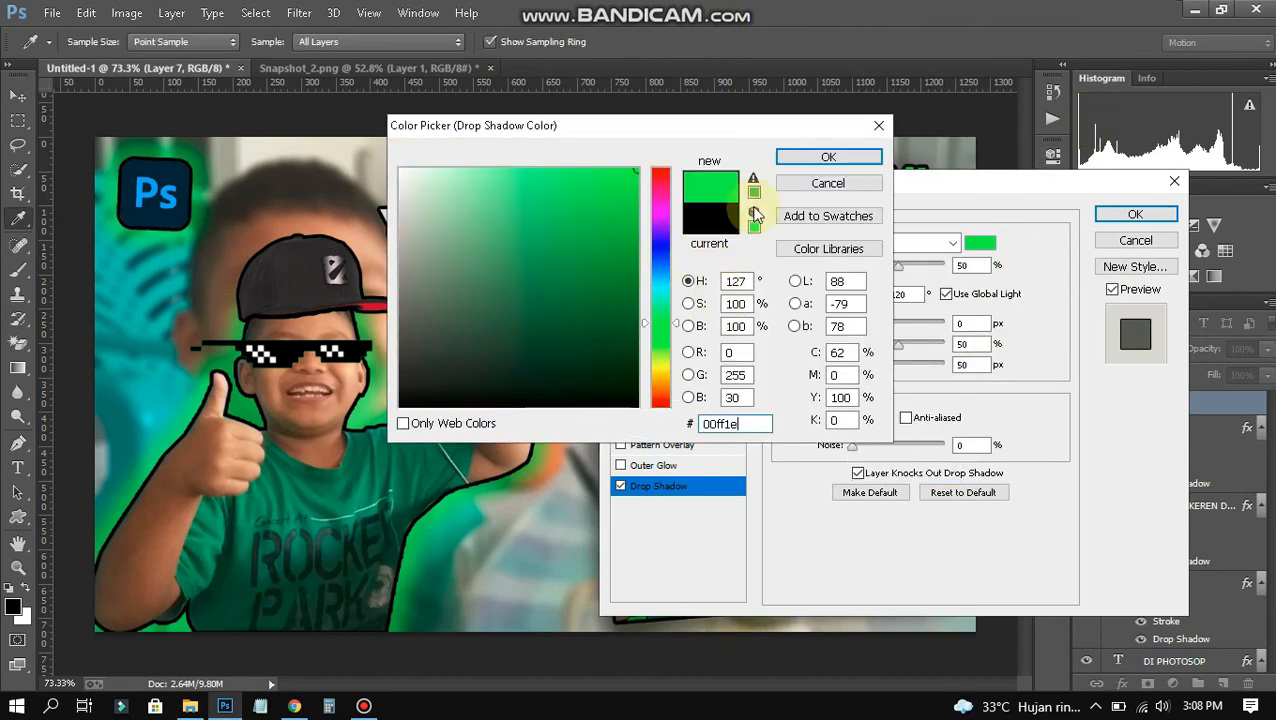
click(827, 163)
key(Return)
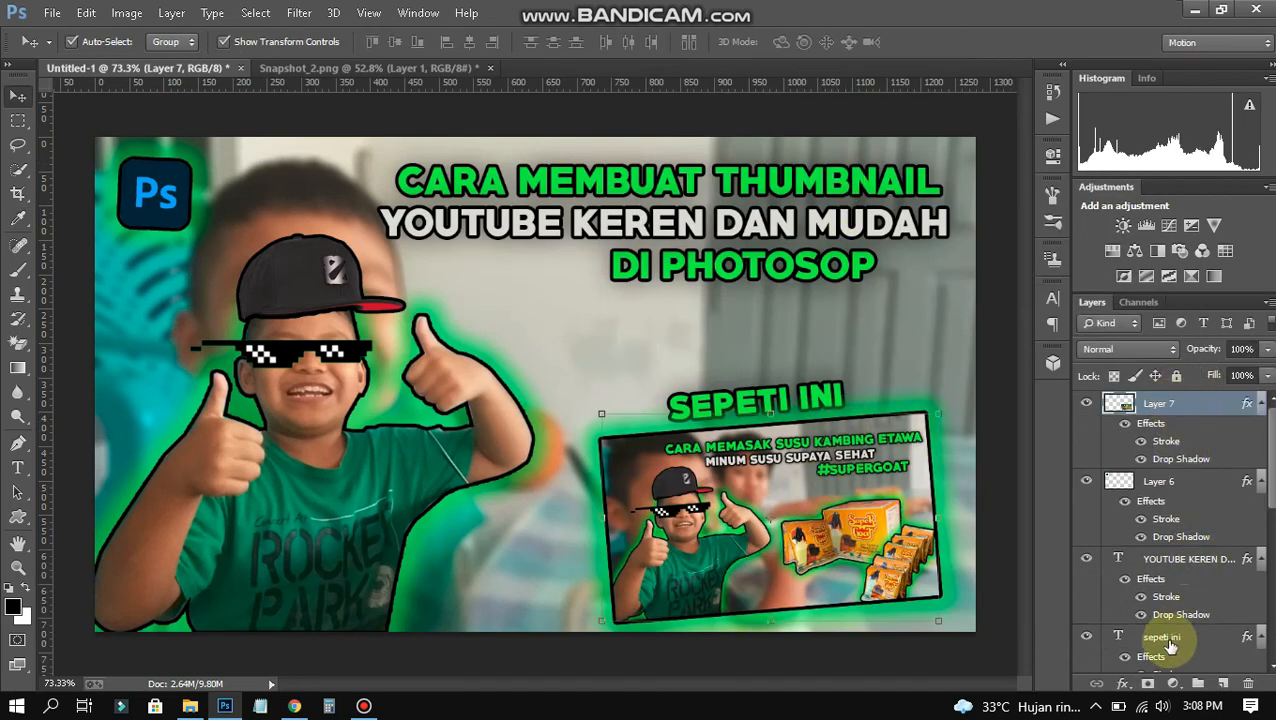
Move the "sepeti ini" text layer to the top of the layer stack and deselect it.
drag(1157, 401, 1158, 394)
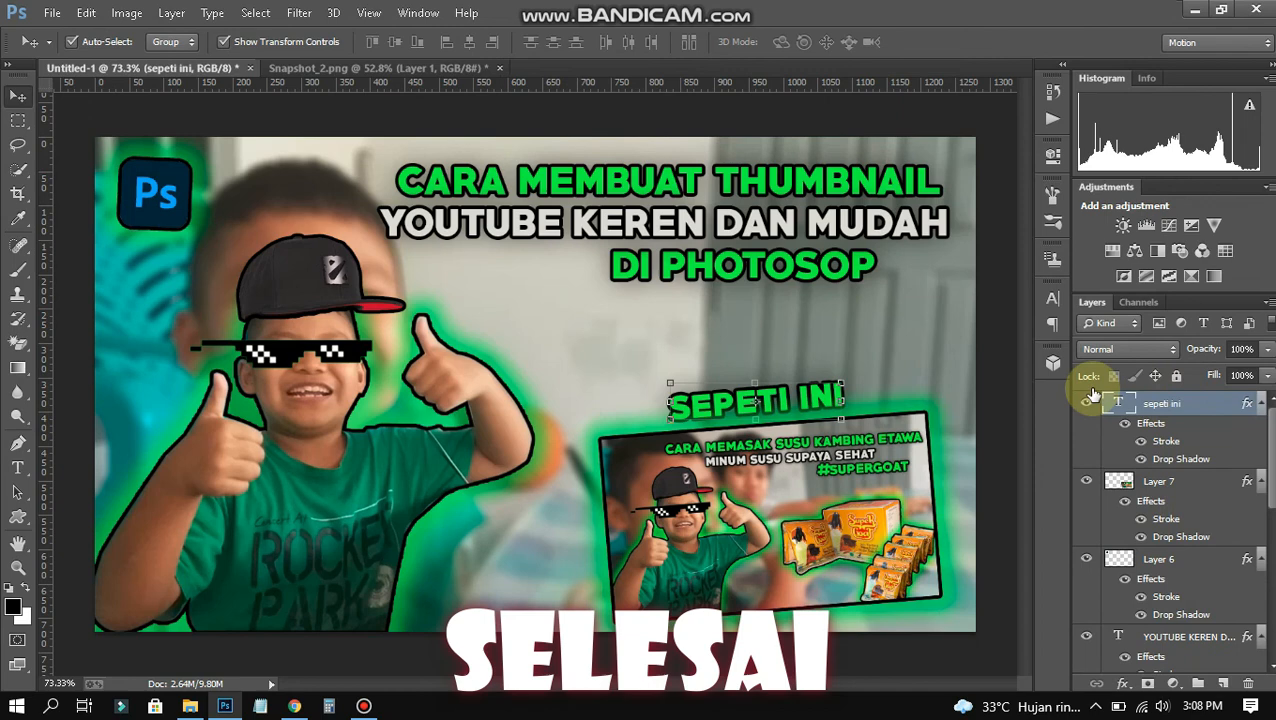
click(1010, 422)
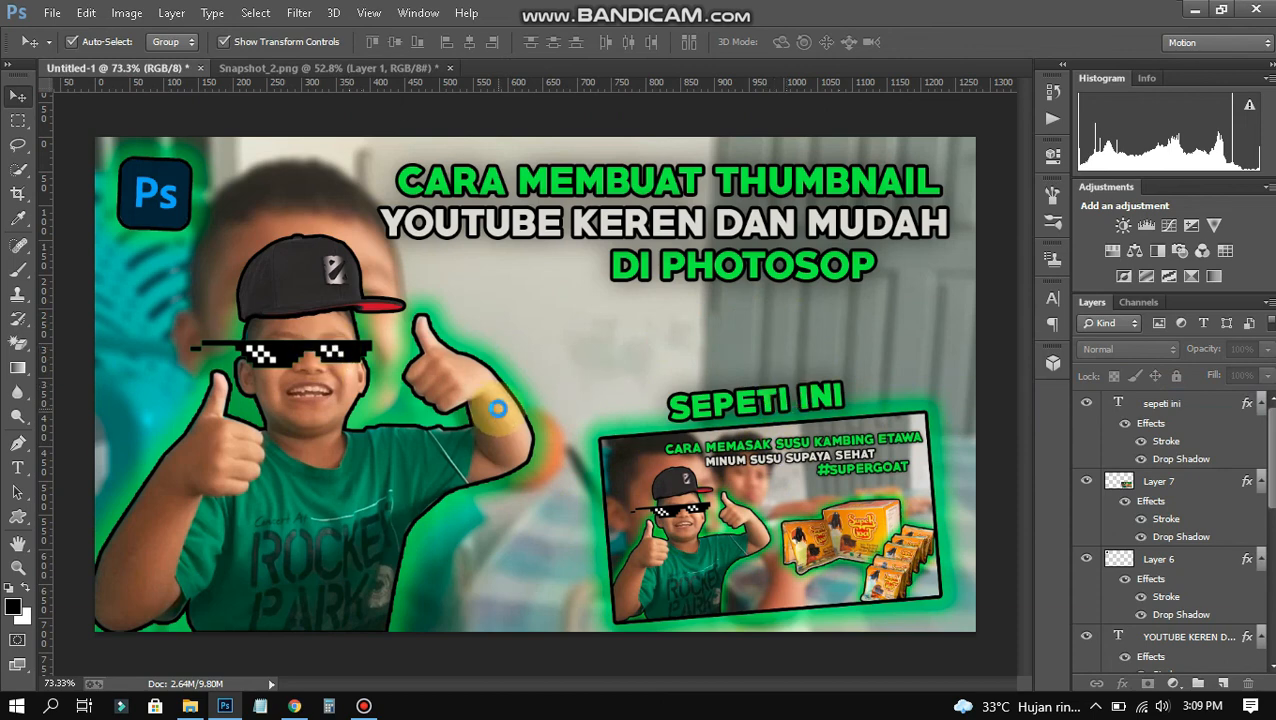
Save the document as a PSD named "cara membuat thumbnail youtube keren" in the Photoshop folder inside Thumbnail.
key(ctrl+s)
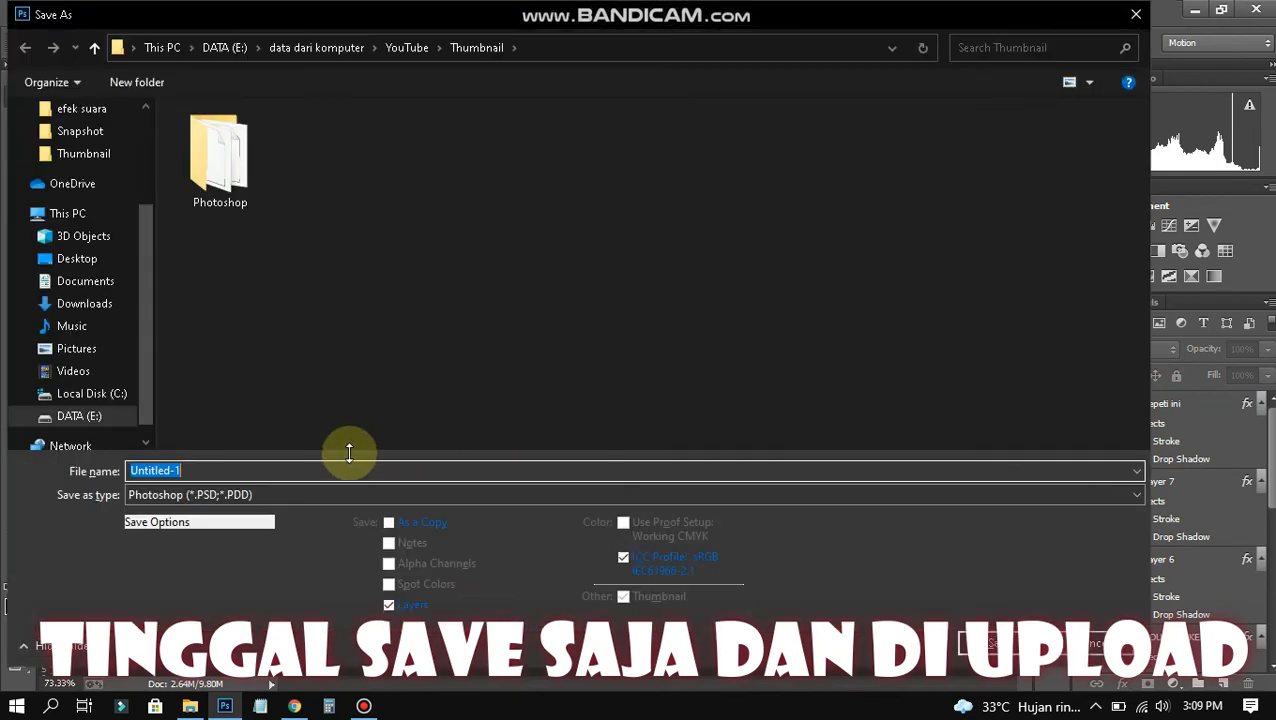
click(212, 130)
double_click(209, 122)
click(231, 463)
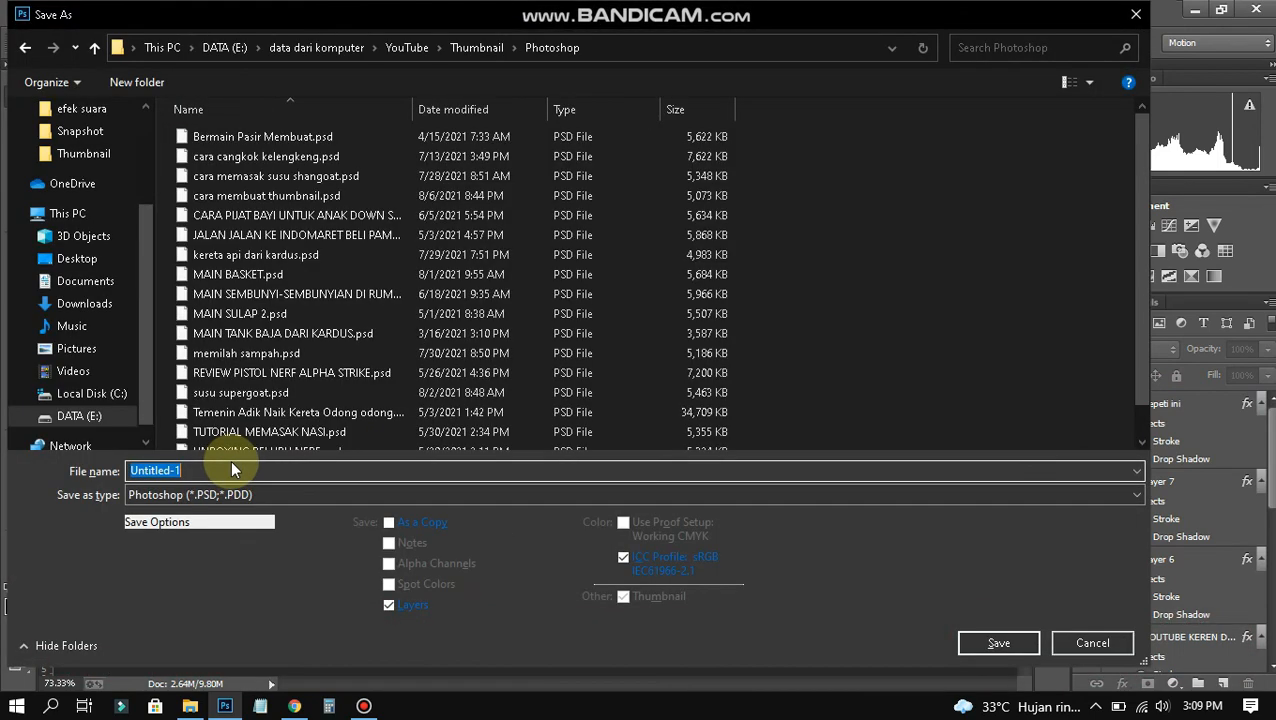
text(cara mem)
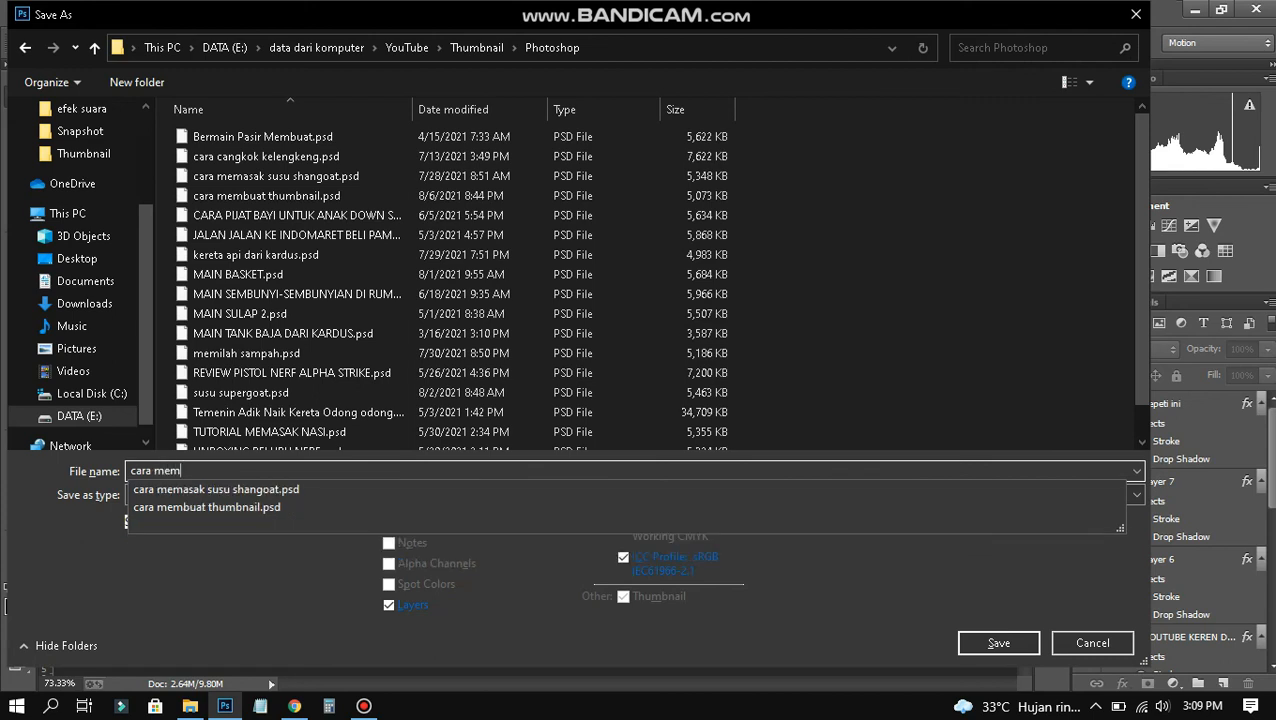
text(buat thumbnail)
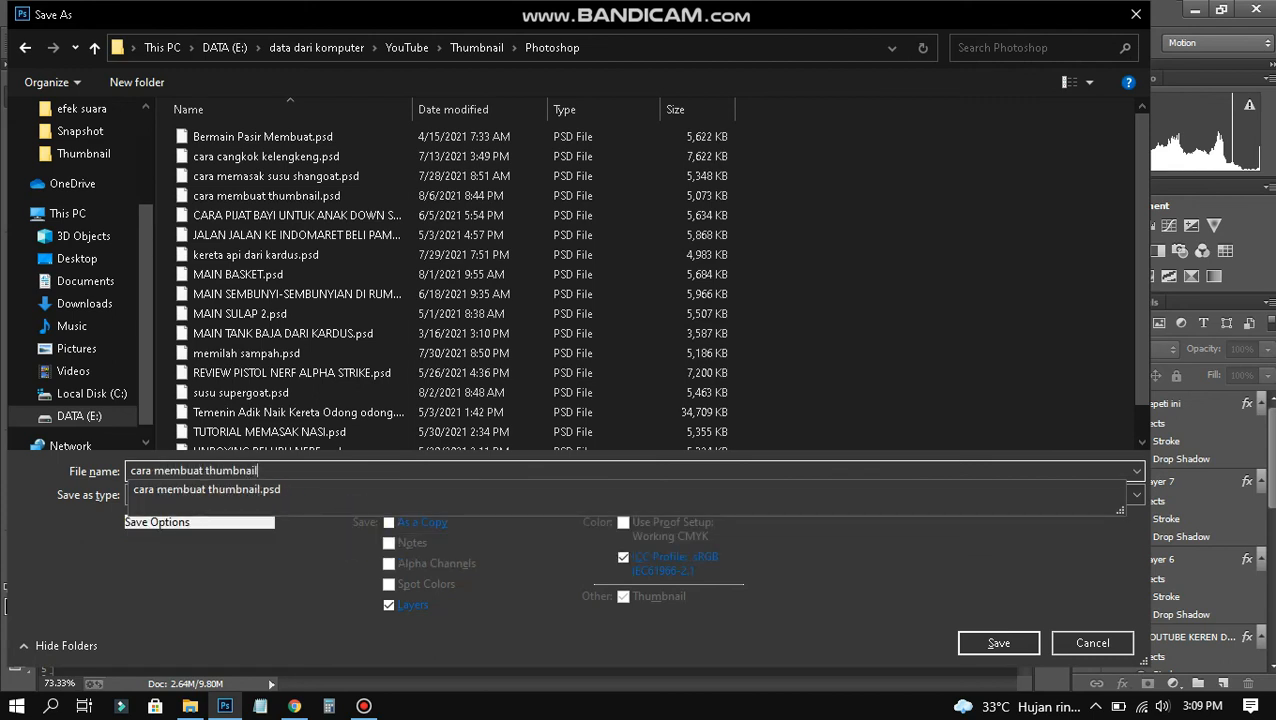
text( youtube keren)
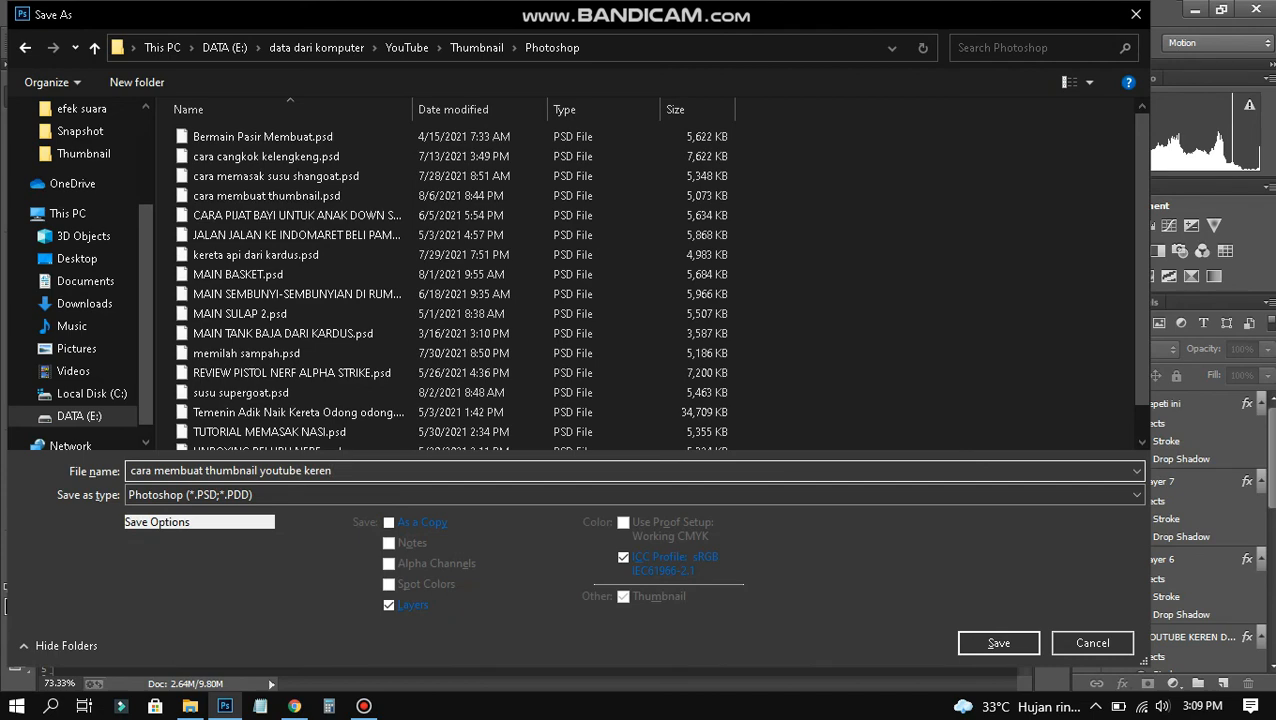
key(Return)
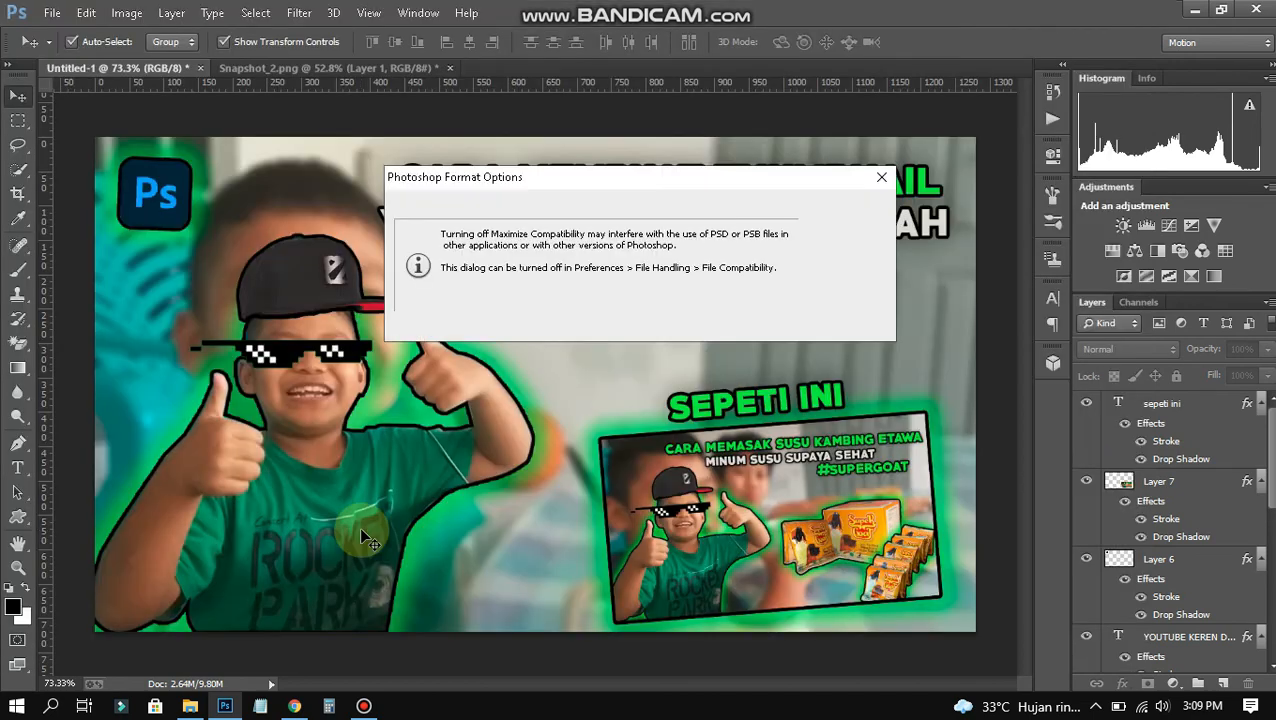
key(Return)
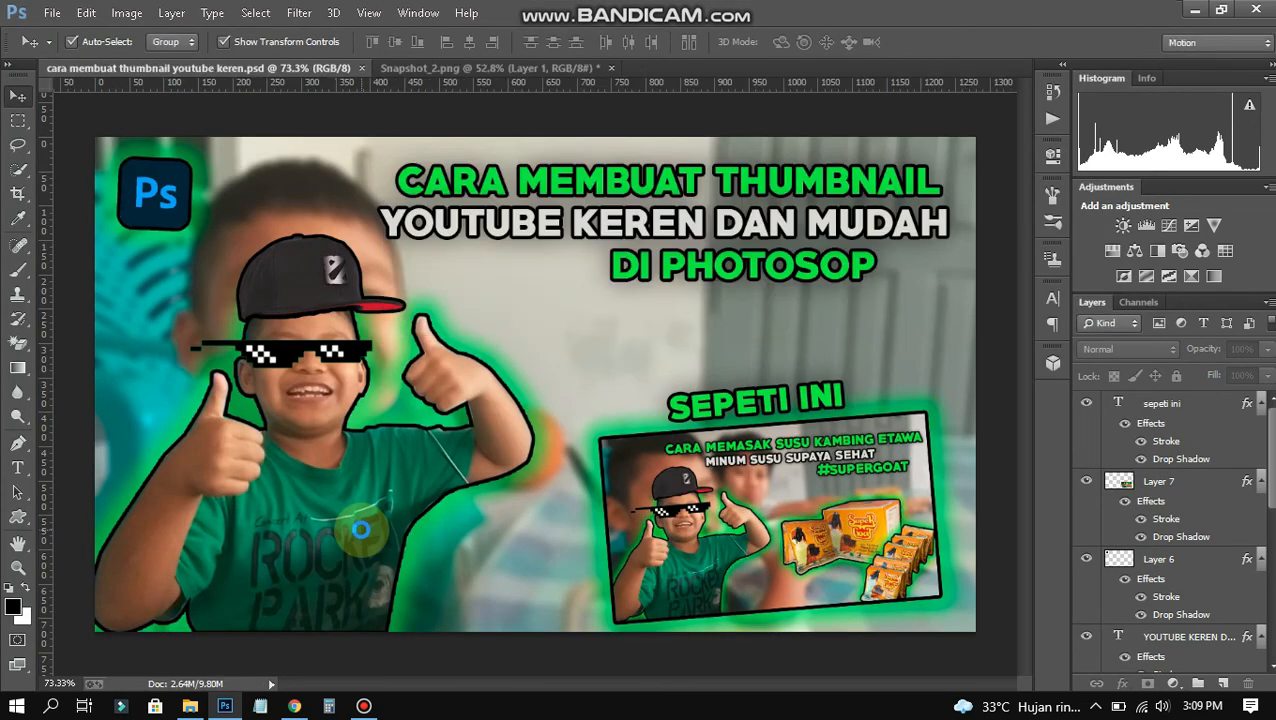
Start saving another version into data dari komputer > YouTube > Thumbnail on drive E: and open the list of file formats.
key(ctrl+shift+s)
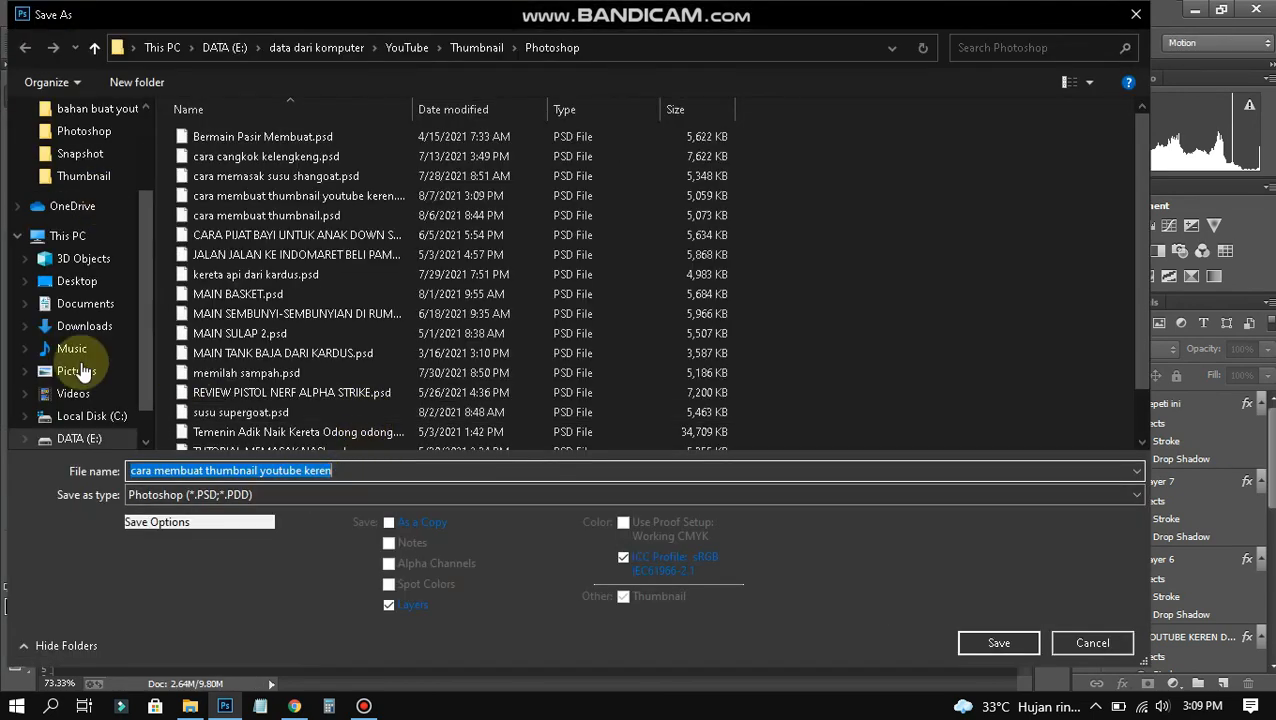
click(82, 440)
double_click(950, 290)
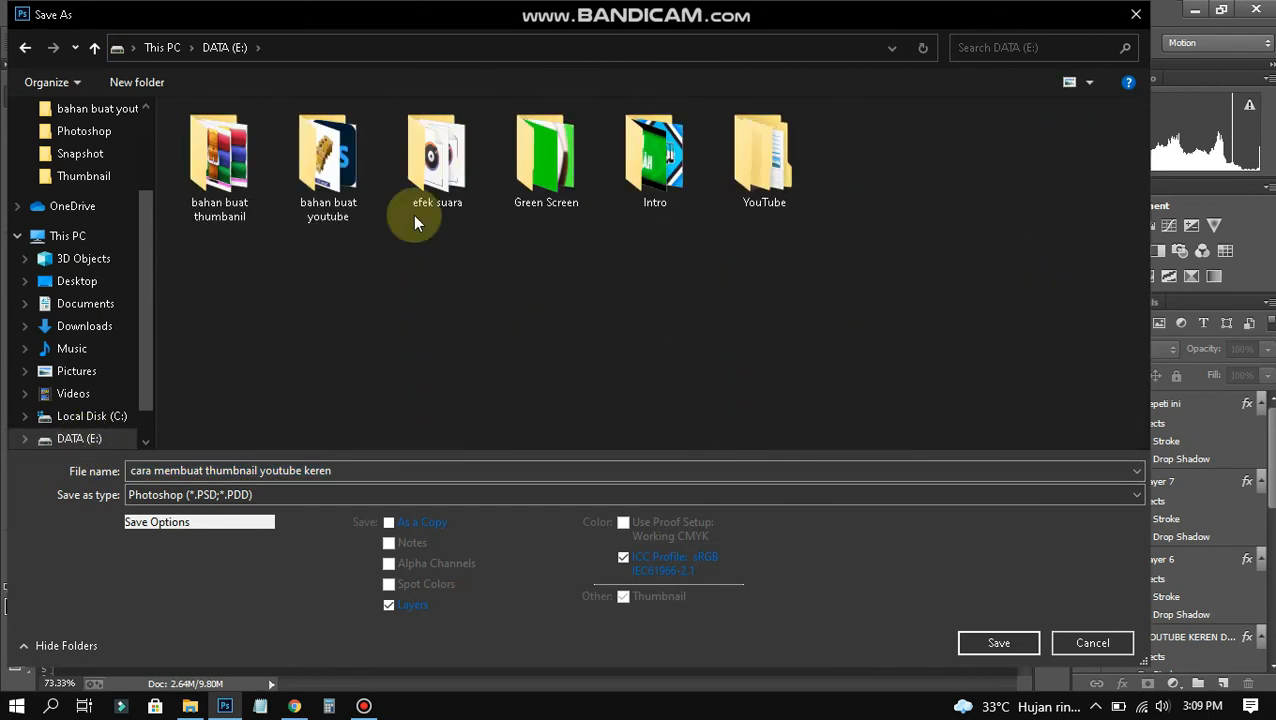
double_click(801, 168)
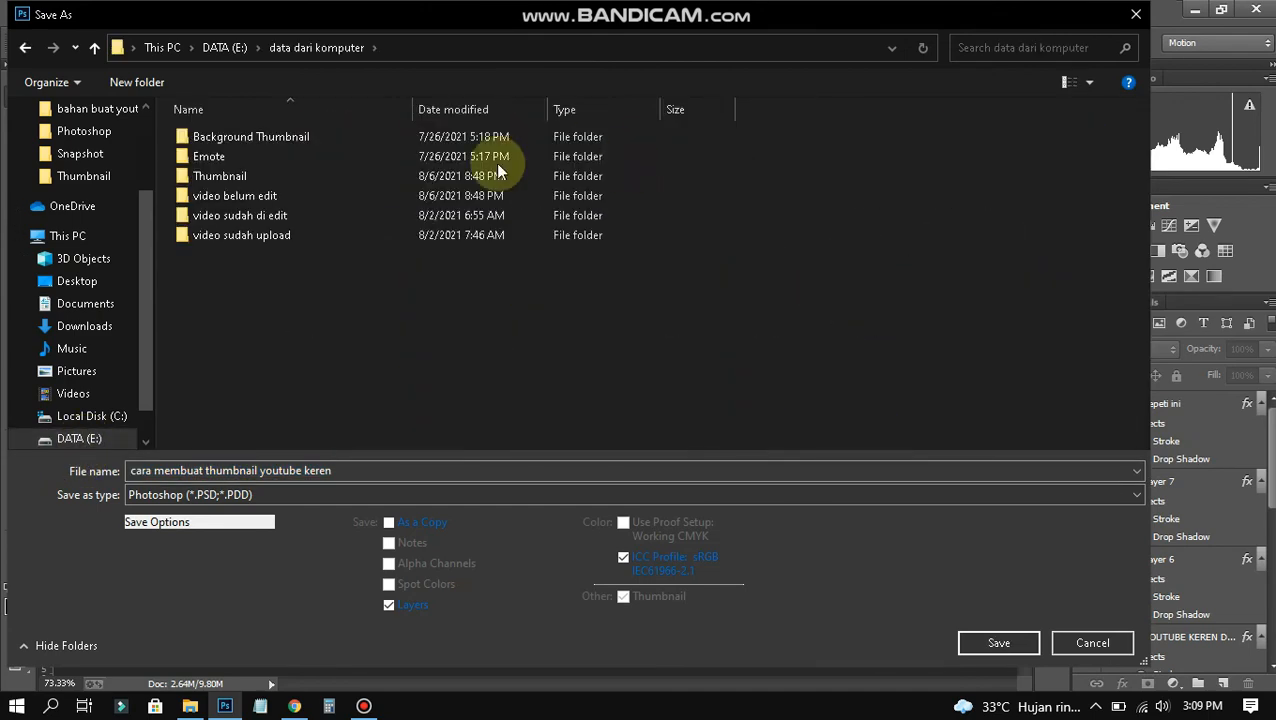
double_click(262, 180)
click(273, 496)
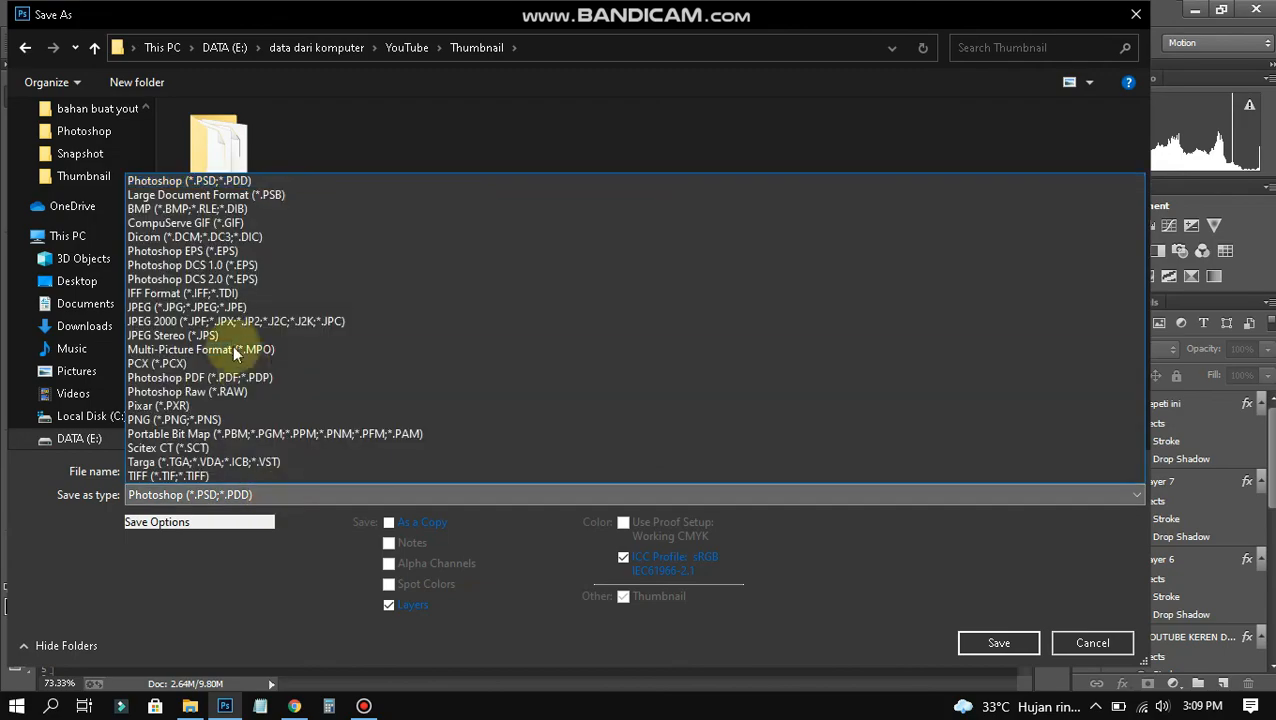